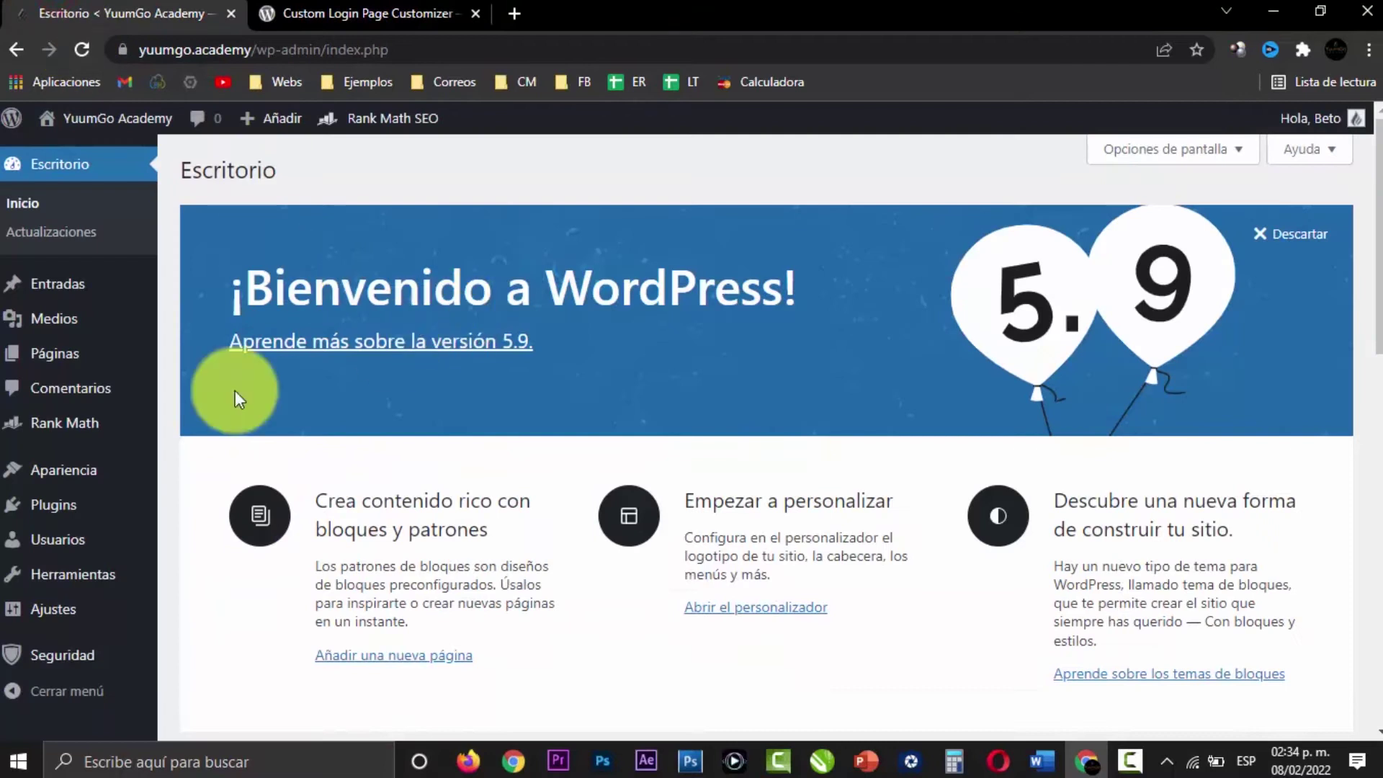
Step: Search the available WordPress plugins for "Custom Login Page Customizer"
{"action": "mouse_move", "coordinate": [117, 509]}
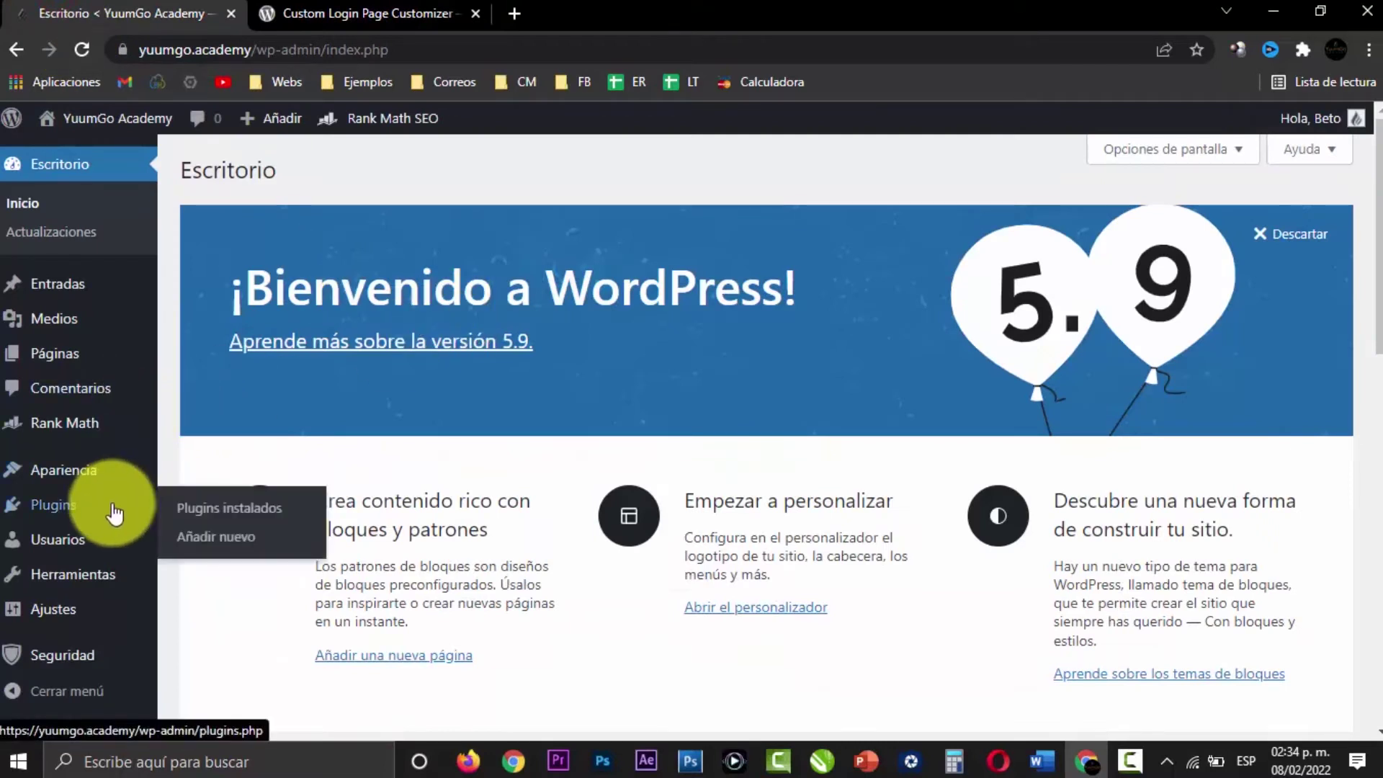
{"action": "left_click", "coordinate": [209, 536]}
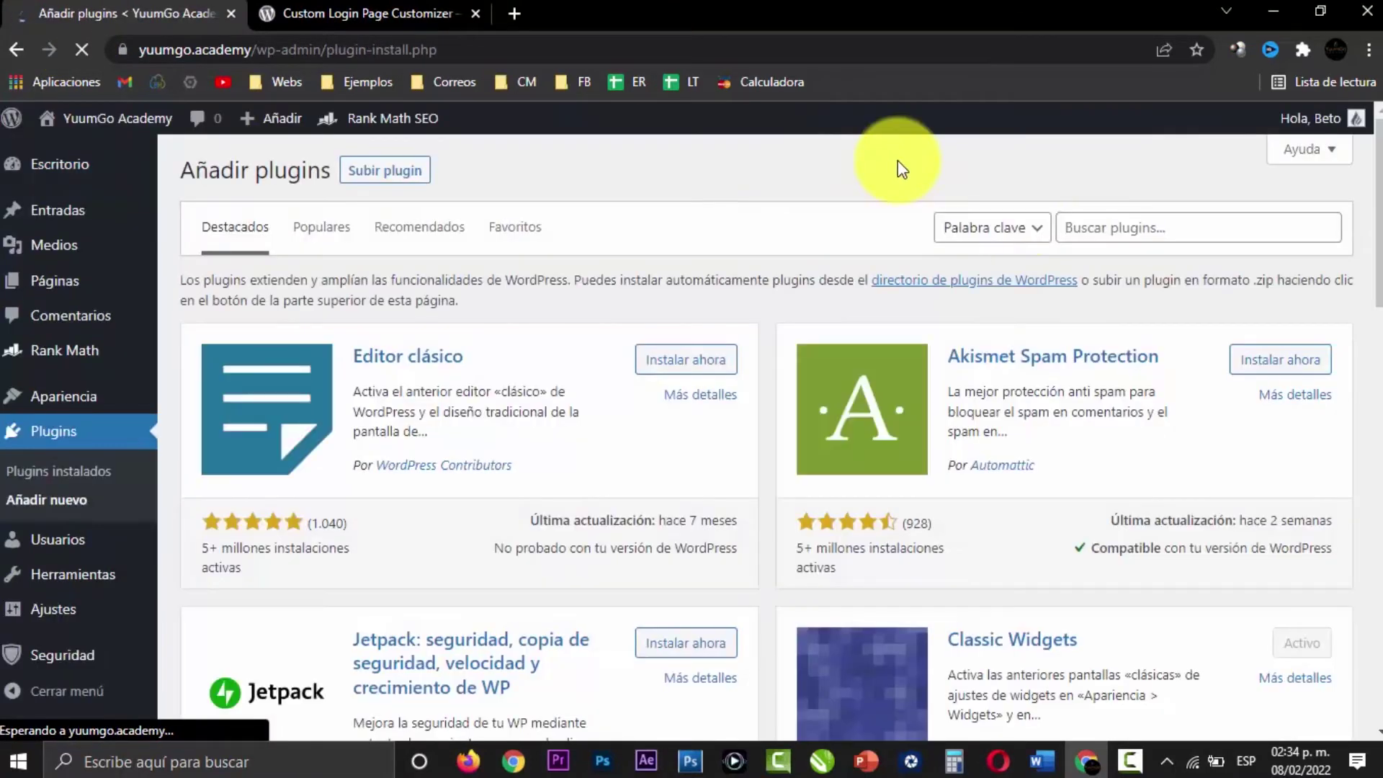
{"action": "left_click", "coordinate": [1134, 230]}
{"action": "type", "text": "Custom Login Page Customizer"}
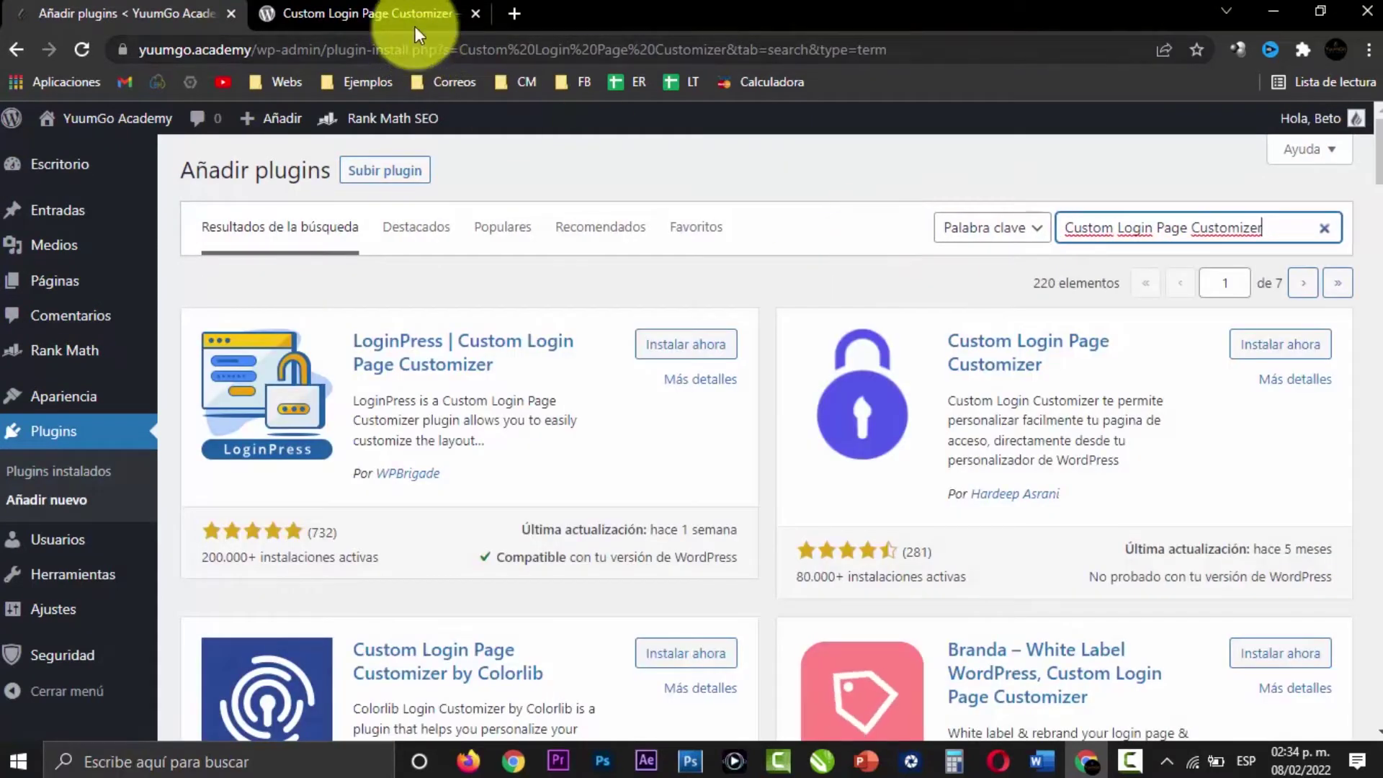
Step: Check the plugin's page on WordPress.org, and install and activate the matching Custom Login Page Customizer plugin with the purple padlock logo
{"action": "left_click", "coordinate": [407, 13]}
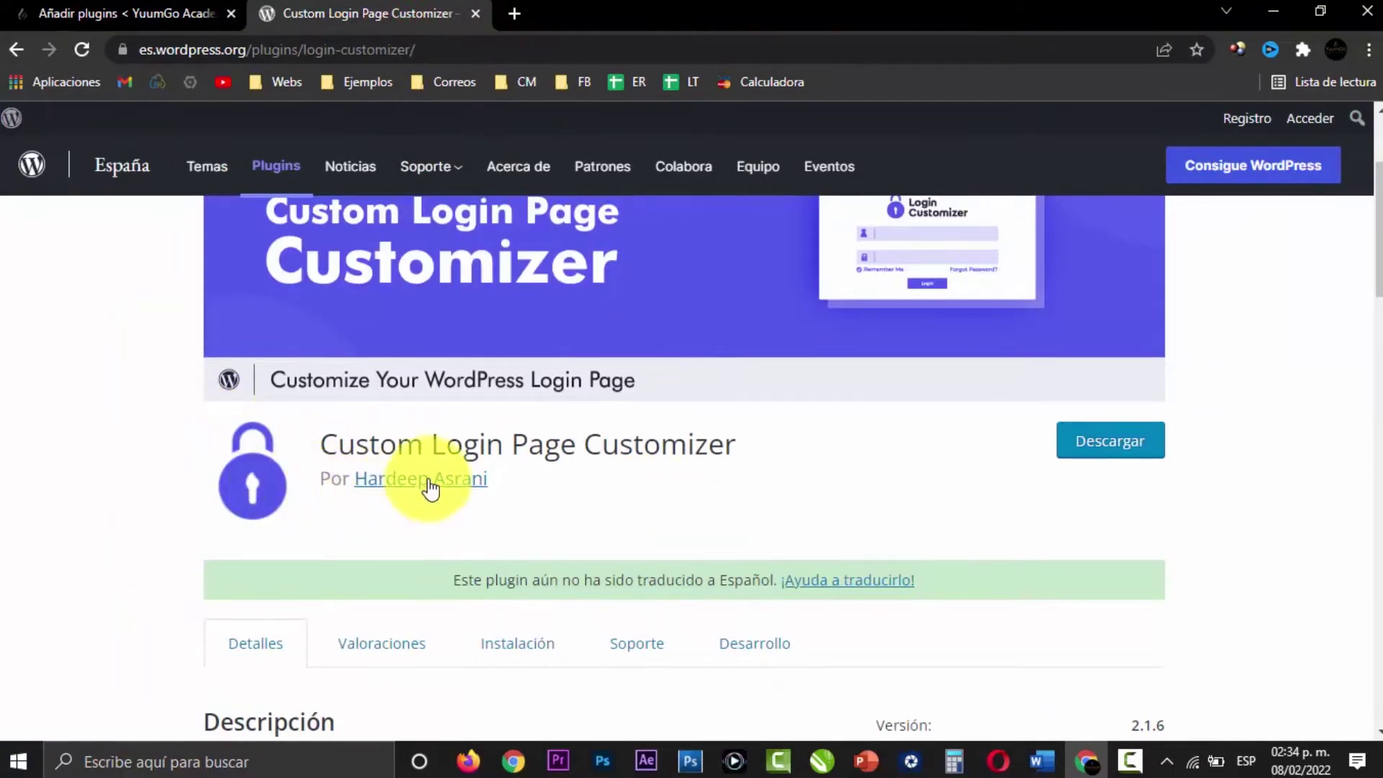
{"action": "left_click", "coordinate": [180, 13]}
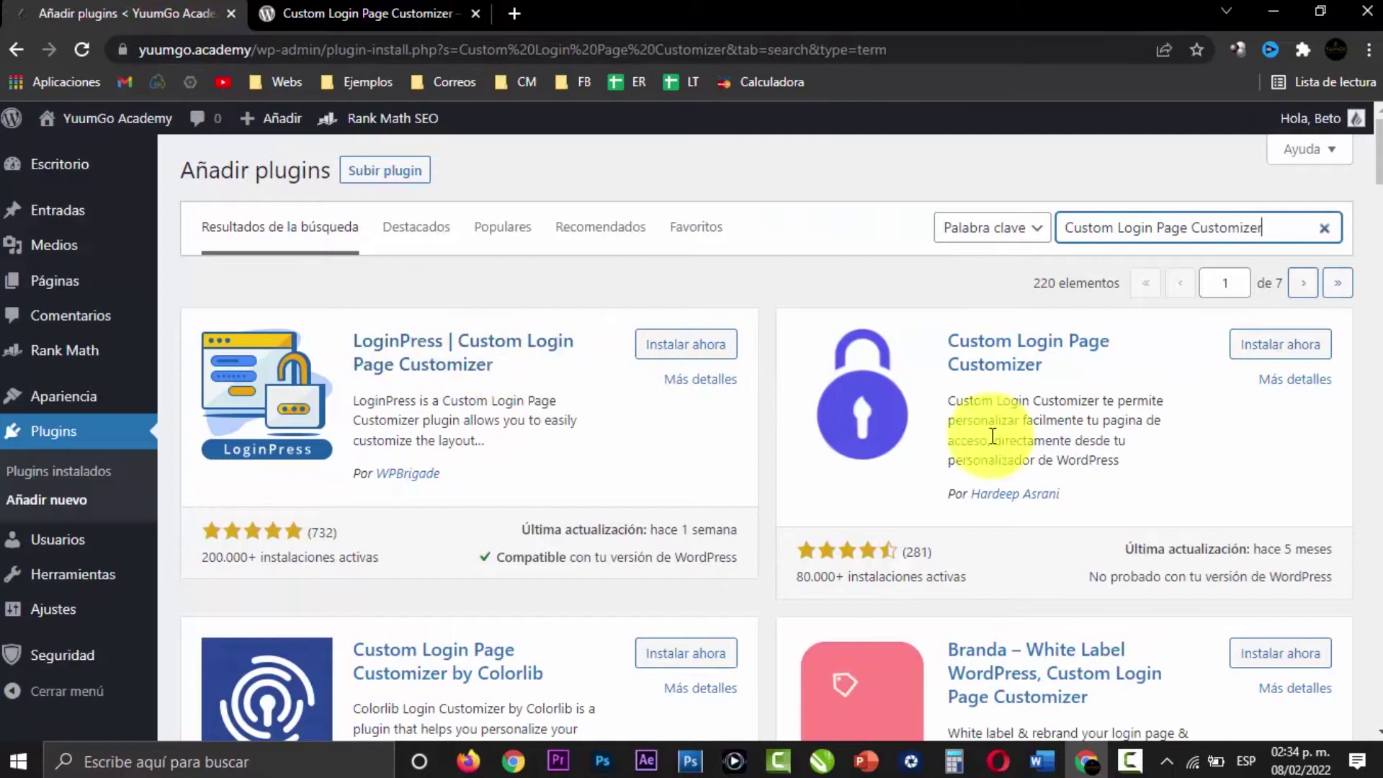
{"action": "left_click", "coordinate": [1276, 345]}
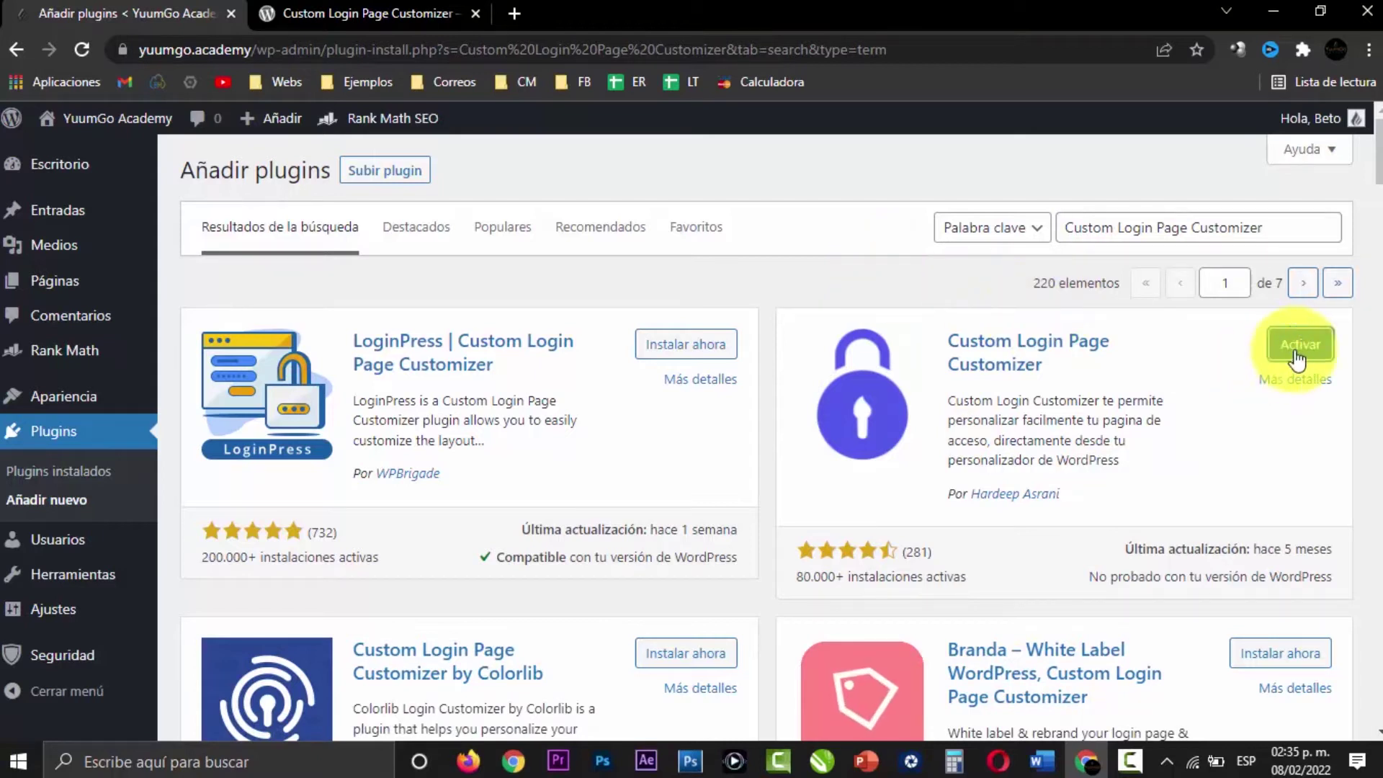
{"action": "left_click", "coordinate": [1301, 346]}
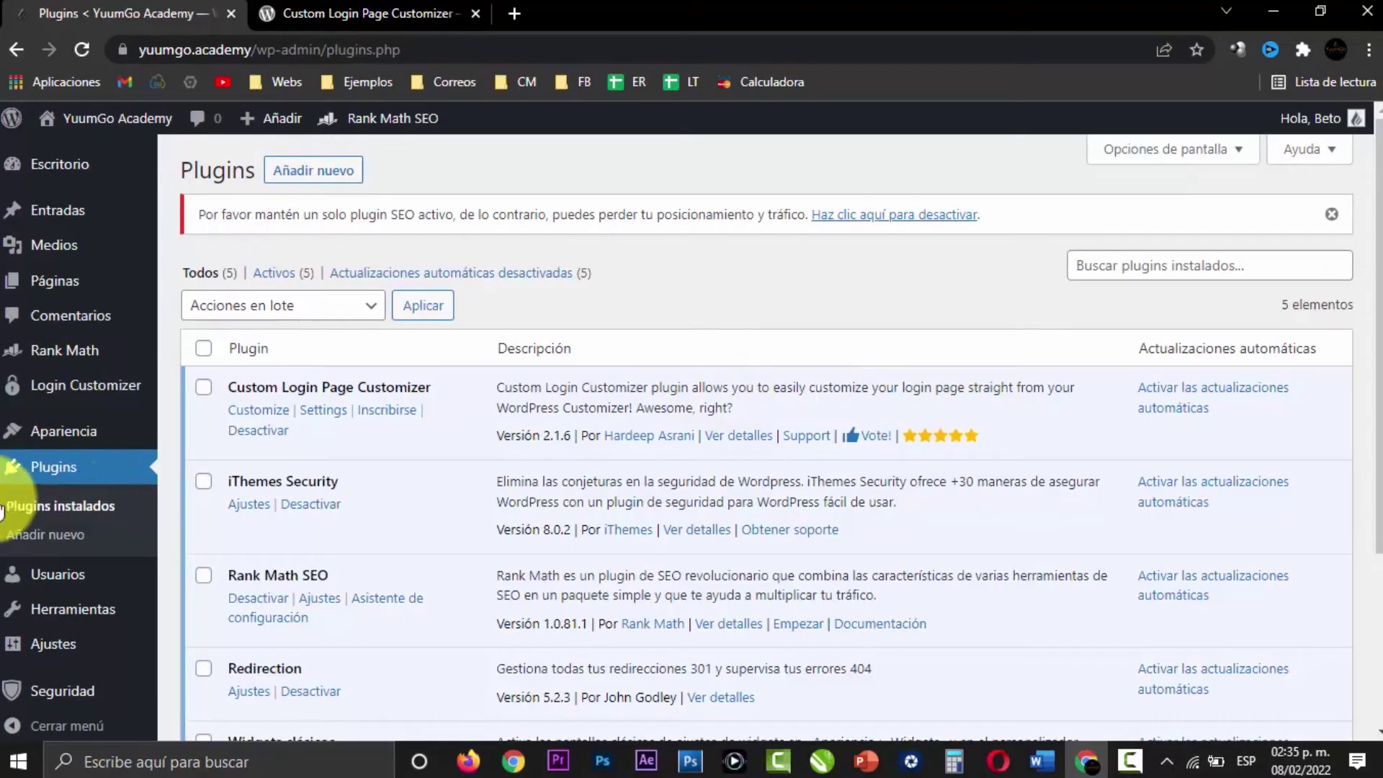
Step: Open the Login Customizer and compare its preview with the site's live login page in the incognito window
{"action": "mouse_move", "coordinate": [68, 432]}
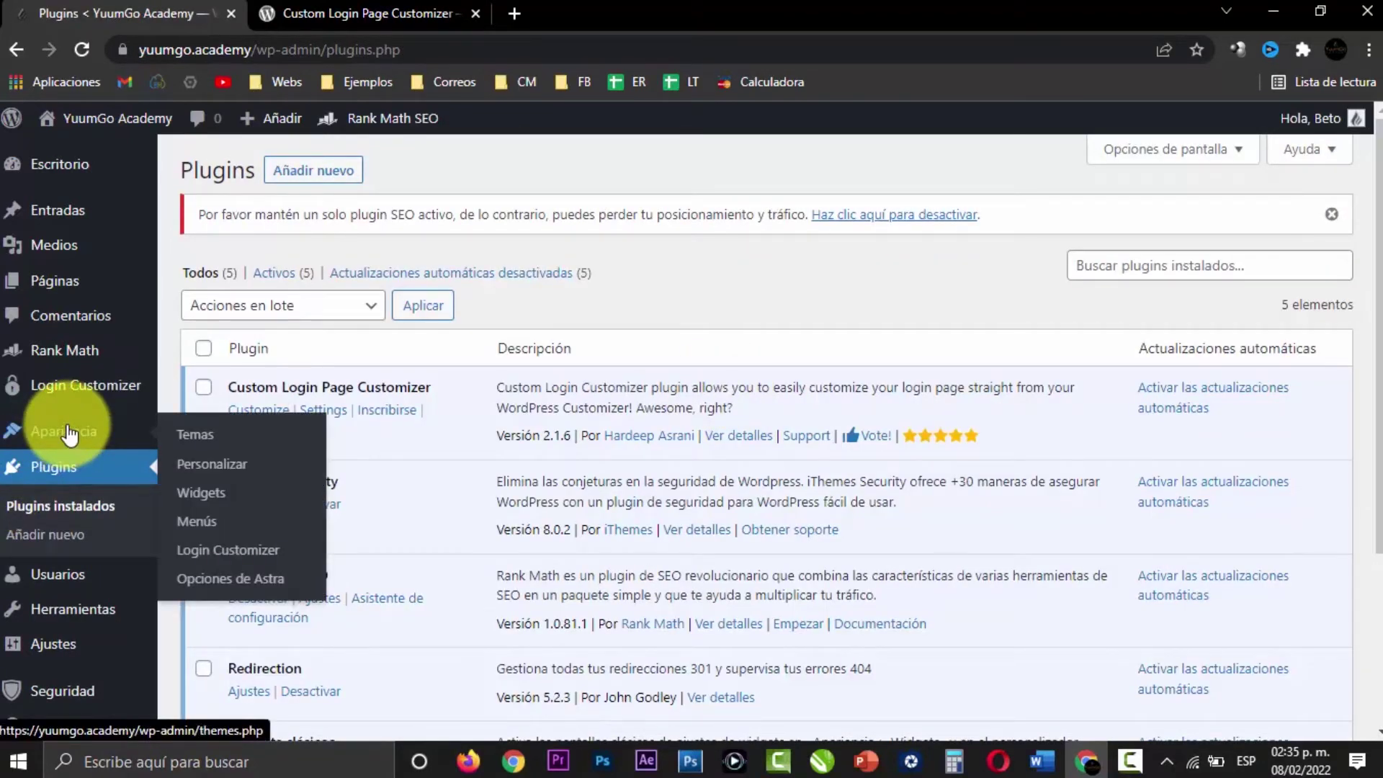
{"action": "left_click", "coordinate": [242, 553]}
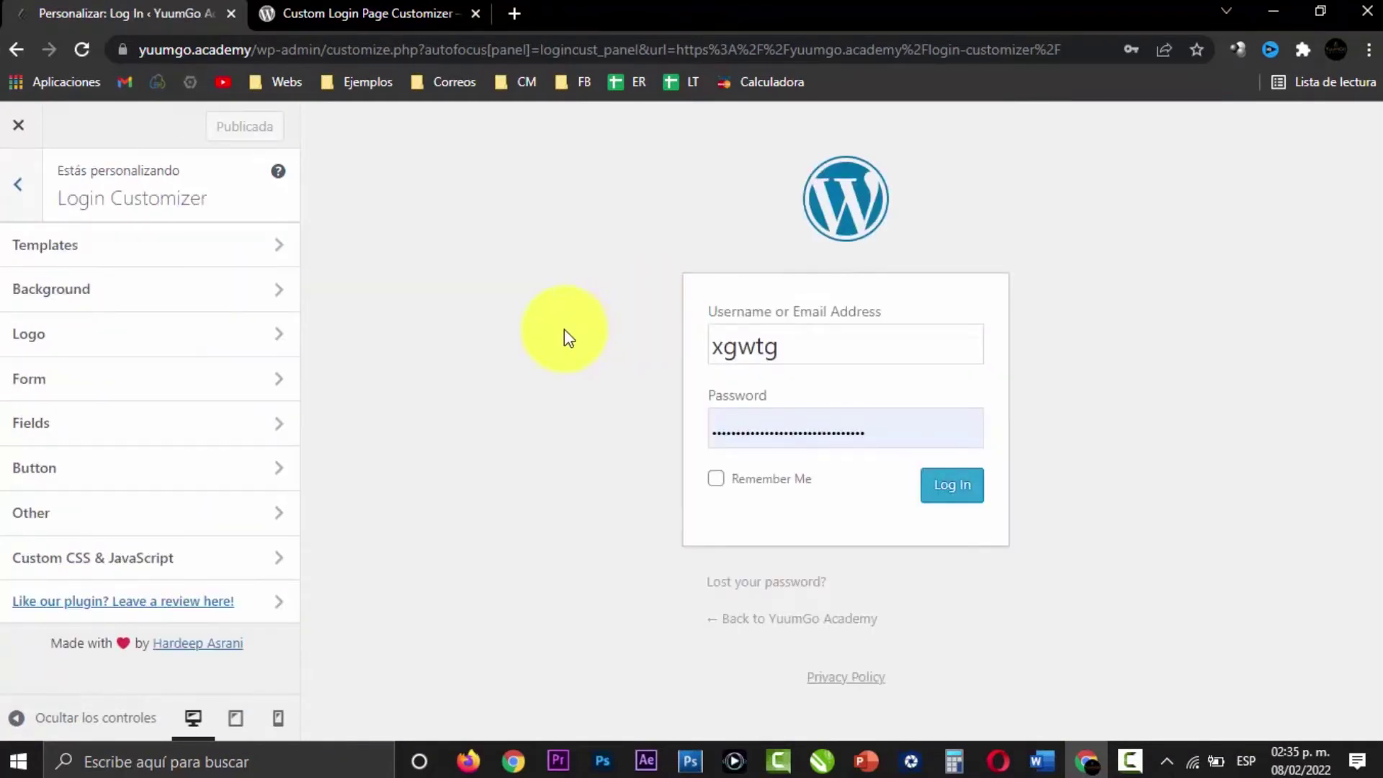
{"action": "key", "text": "alt+Tab"}
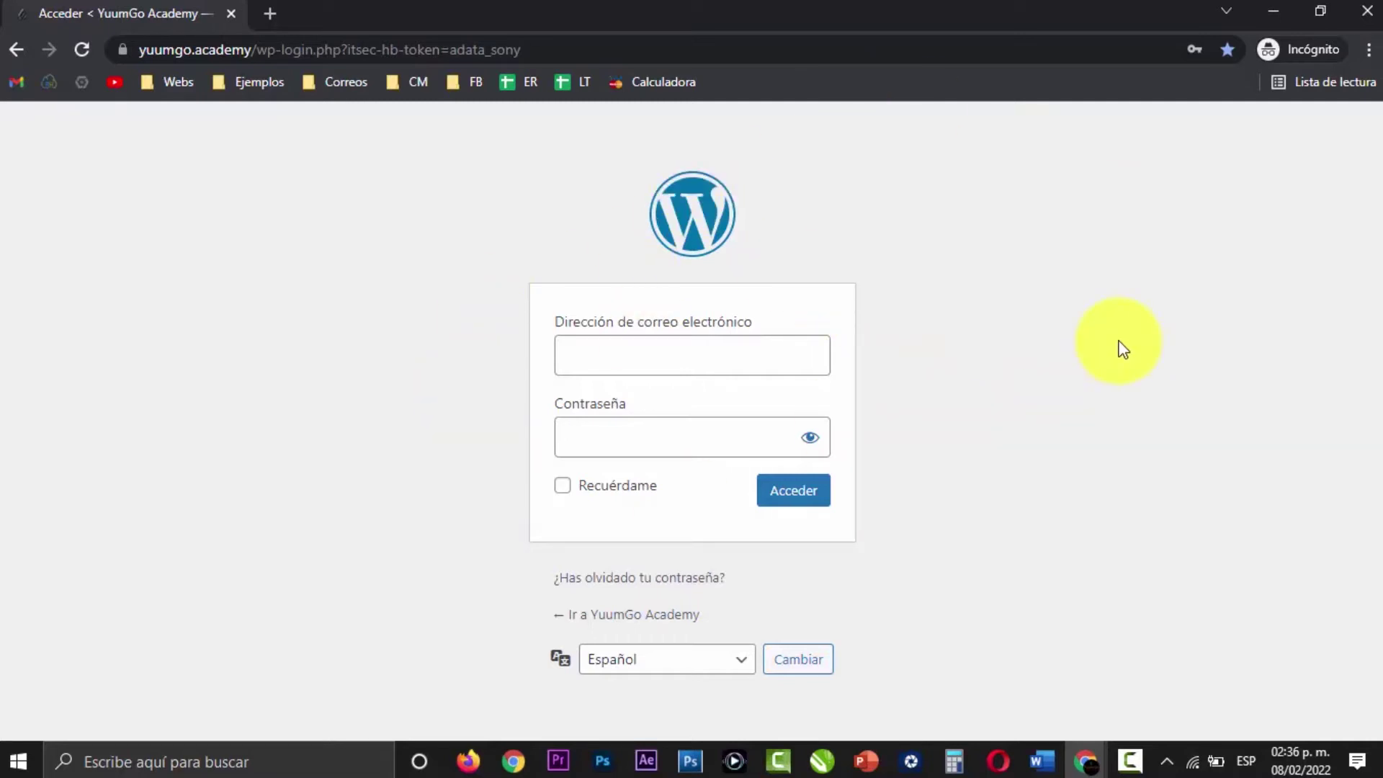
{"action": "key", "text": "alt+Tab"}
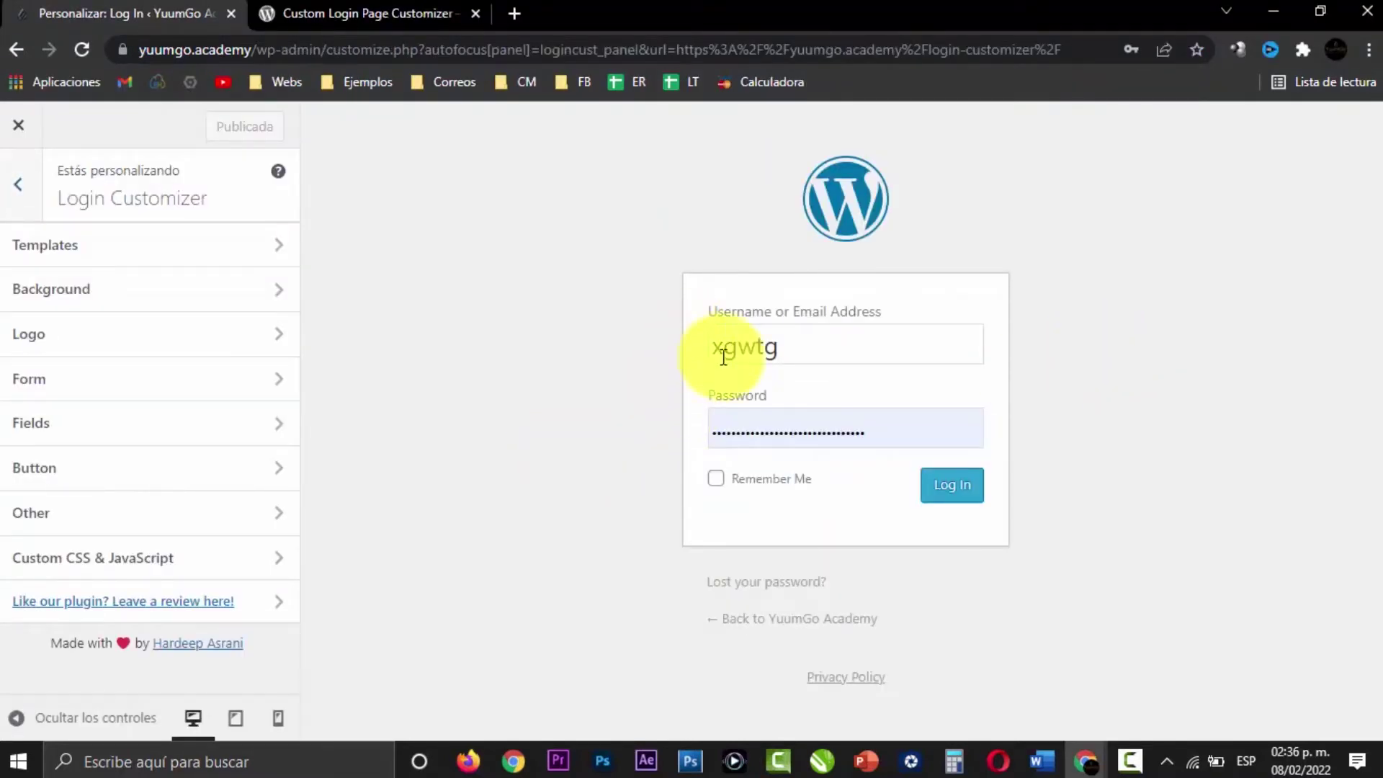
Step: Try the black login template, and apply the blue template with the pink login button instead
{"action": "left_click", "coordinate": [156, 249]}
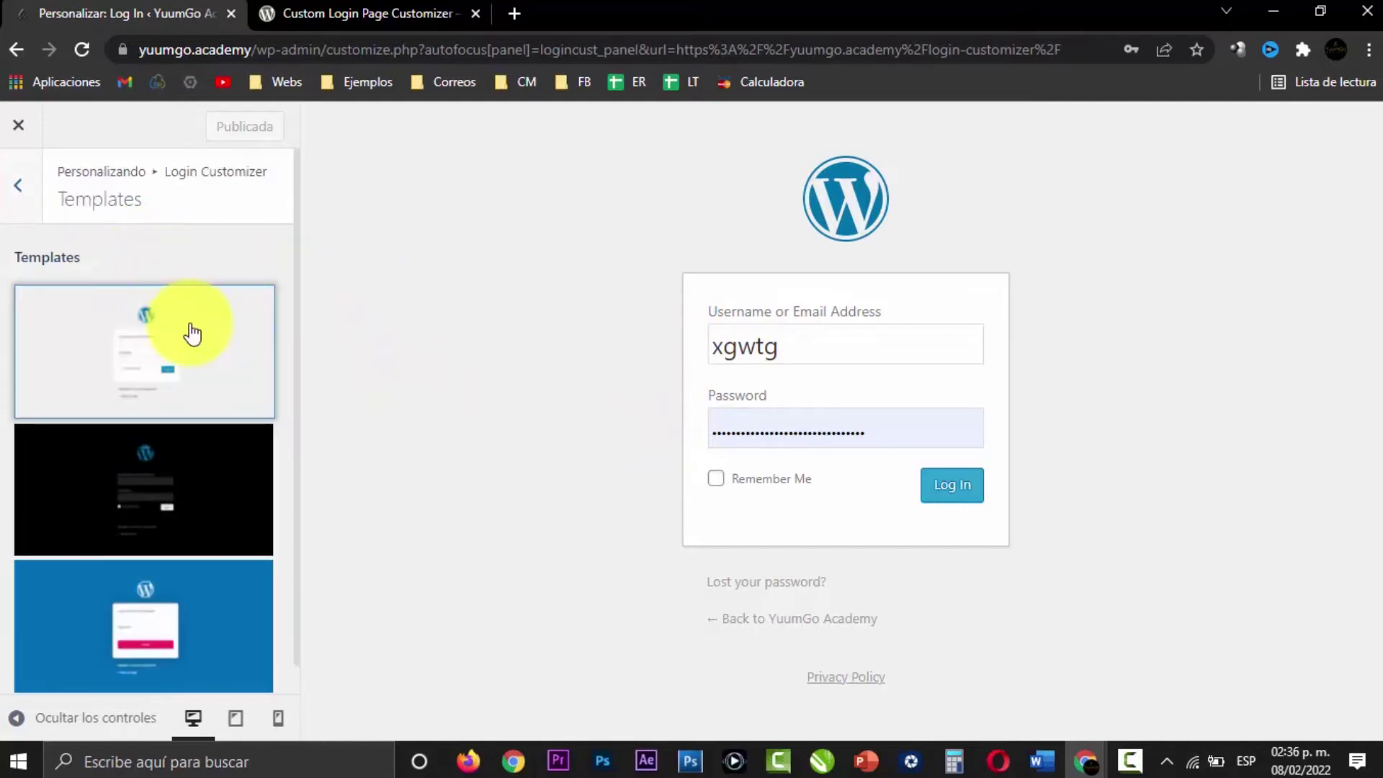
{"action": "left_click", "coordinate": [213, 475]}
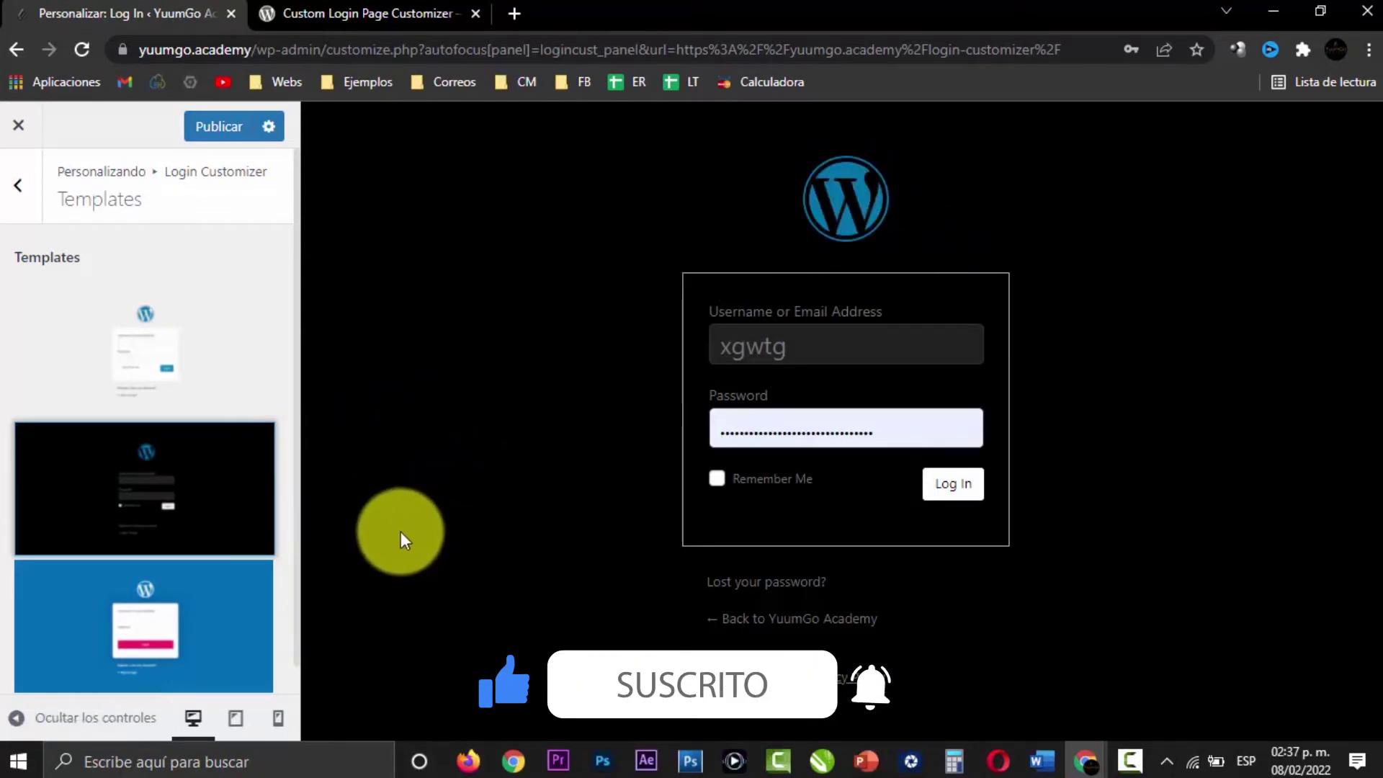
{"action": "scroll", "coordinate": [285, 573], "scroll_direction": "down", "scroll_amount": 1}
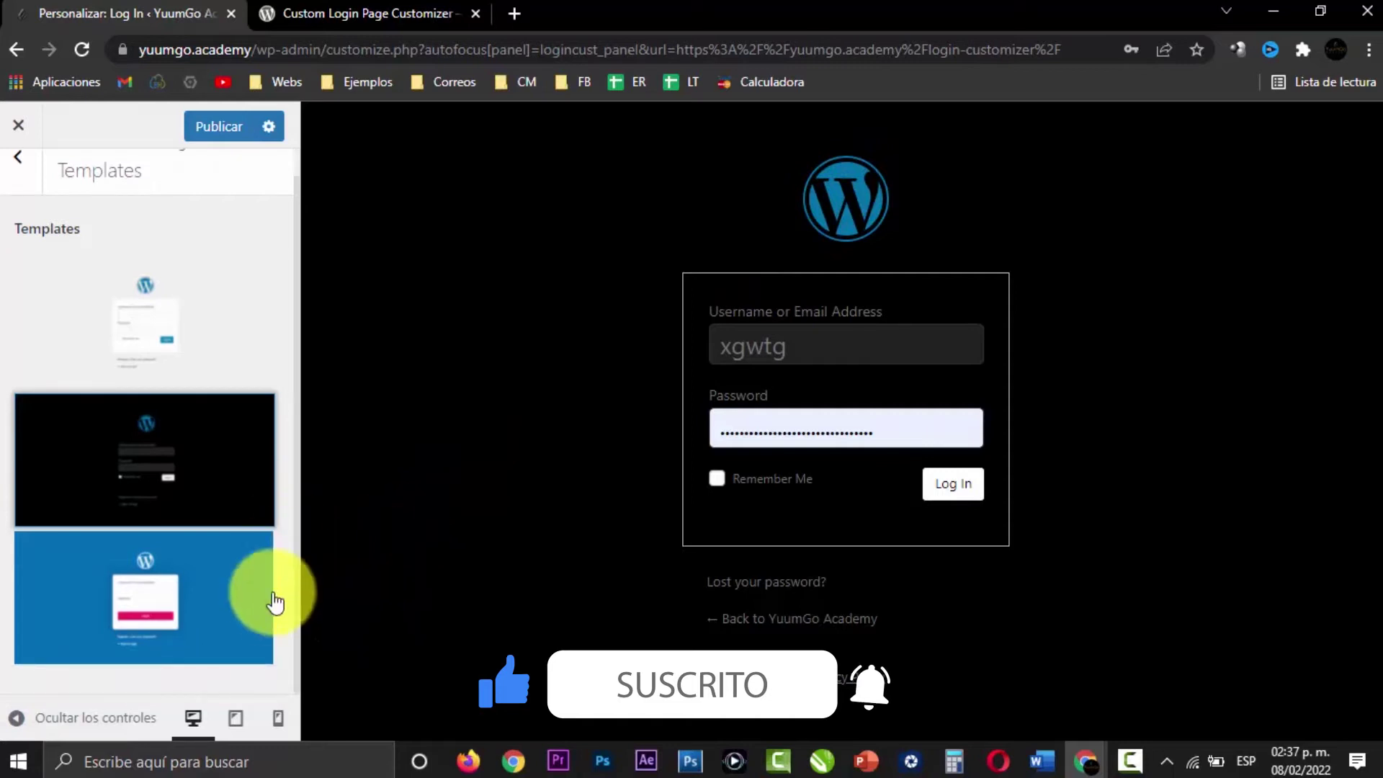
{"action": "left_click", "coordinate": [219, 610]}
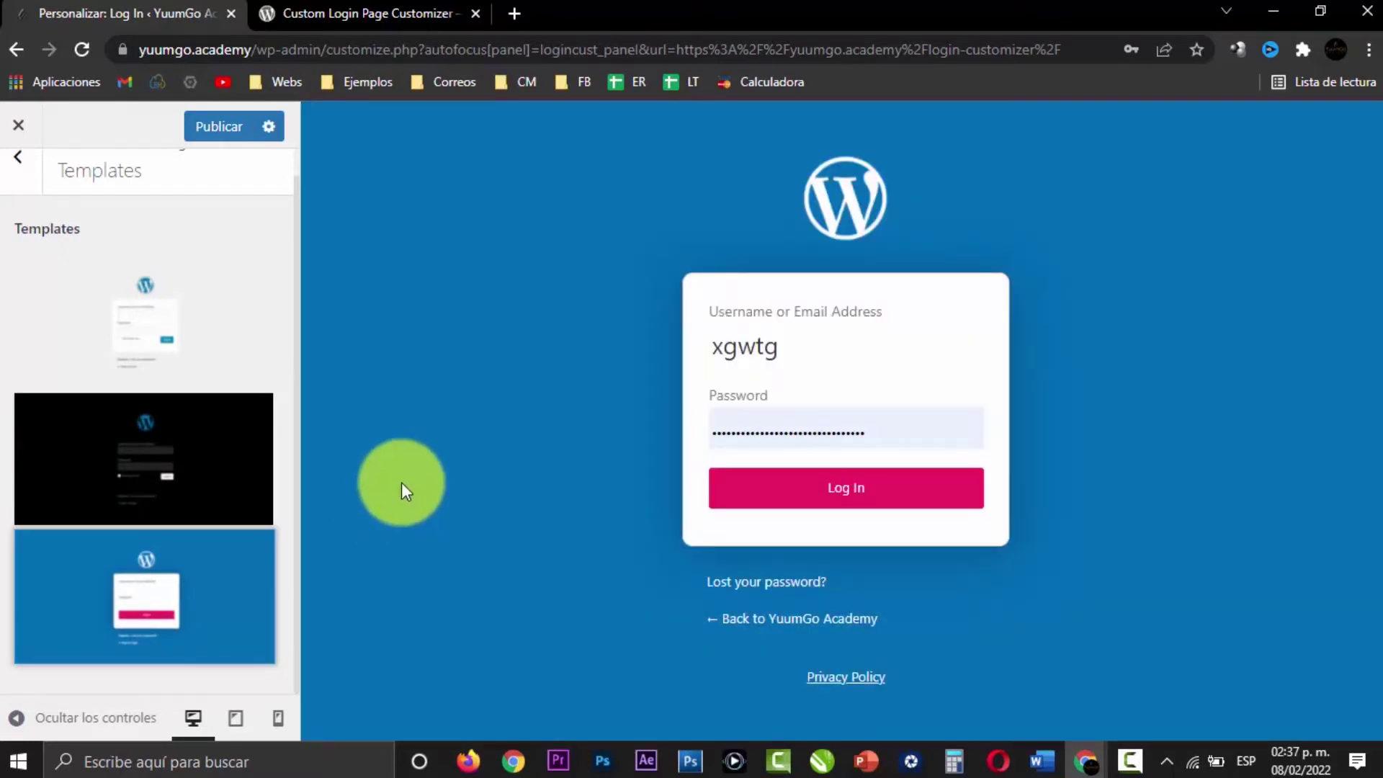
{"action": "scroll", "coordinate": [287, 298], "scroll_direction": "up", "scroll_amount": 1}
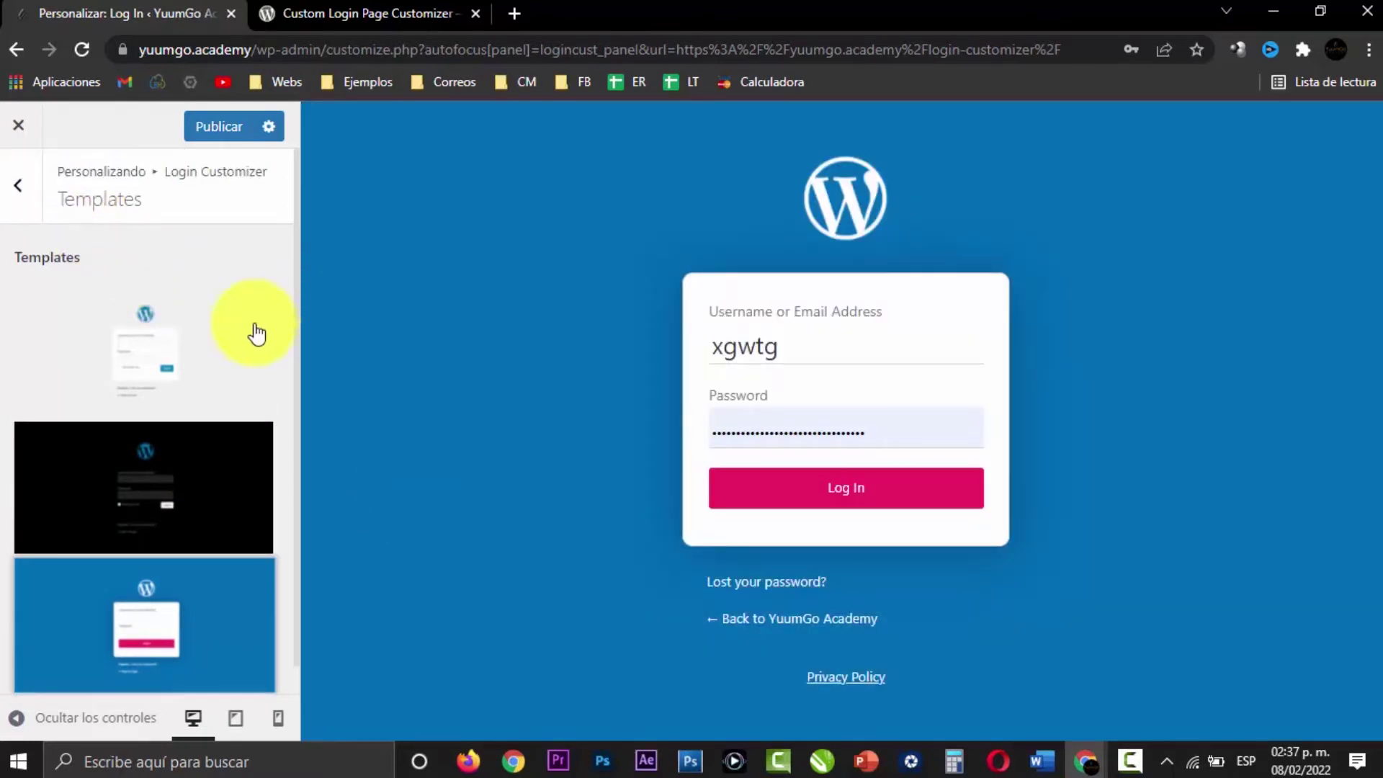
{"action": "left_click", "coordinate": [14, 188]}
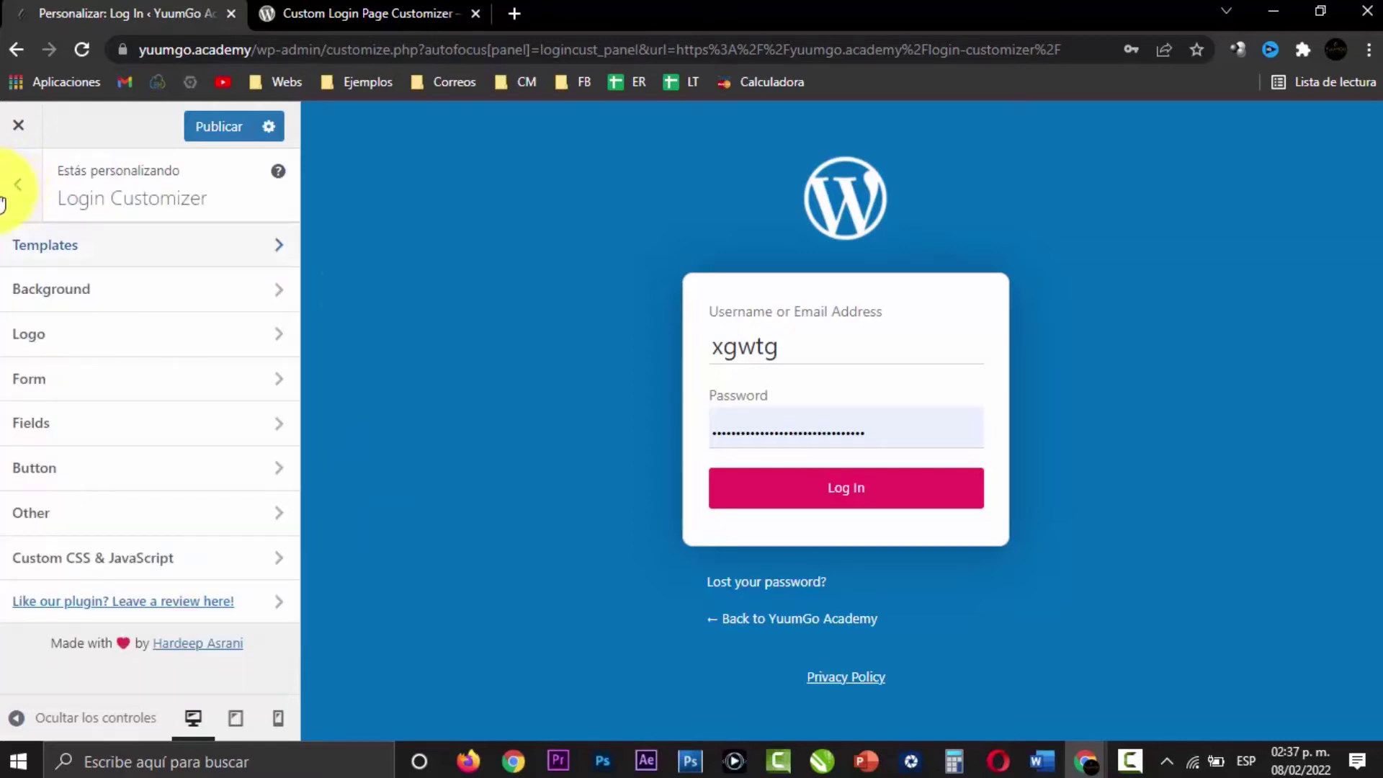
Step: Set YuumGo-Academy-Social.jpg from the media library as the login page's background image
{"action": "left_click", "coordinate": [149, 278]}
{"action": "left_click", "coordinate": [16, 185]}
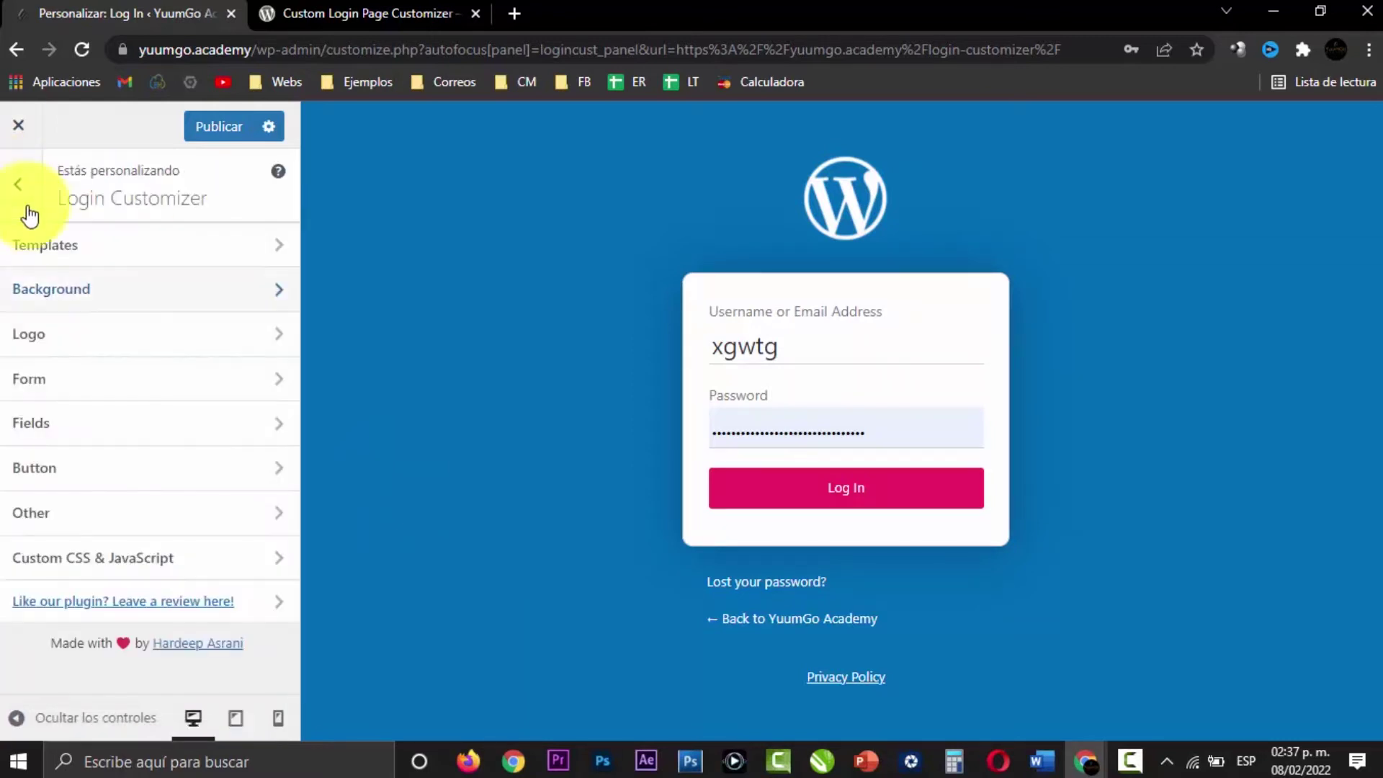
{"action": "left_click", "coordinate": [96, 292]}
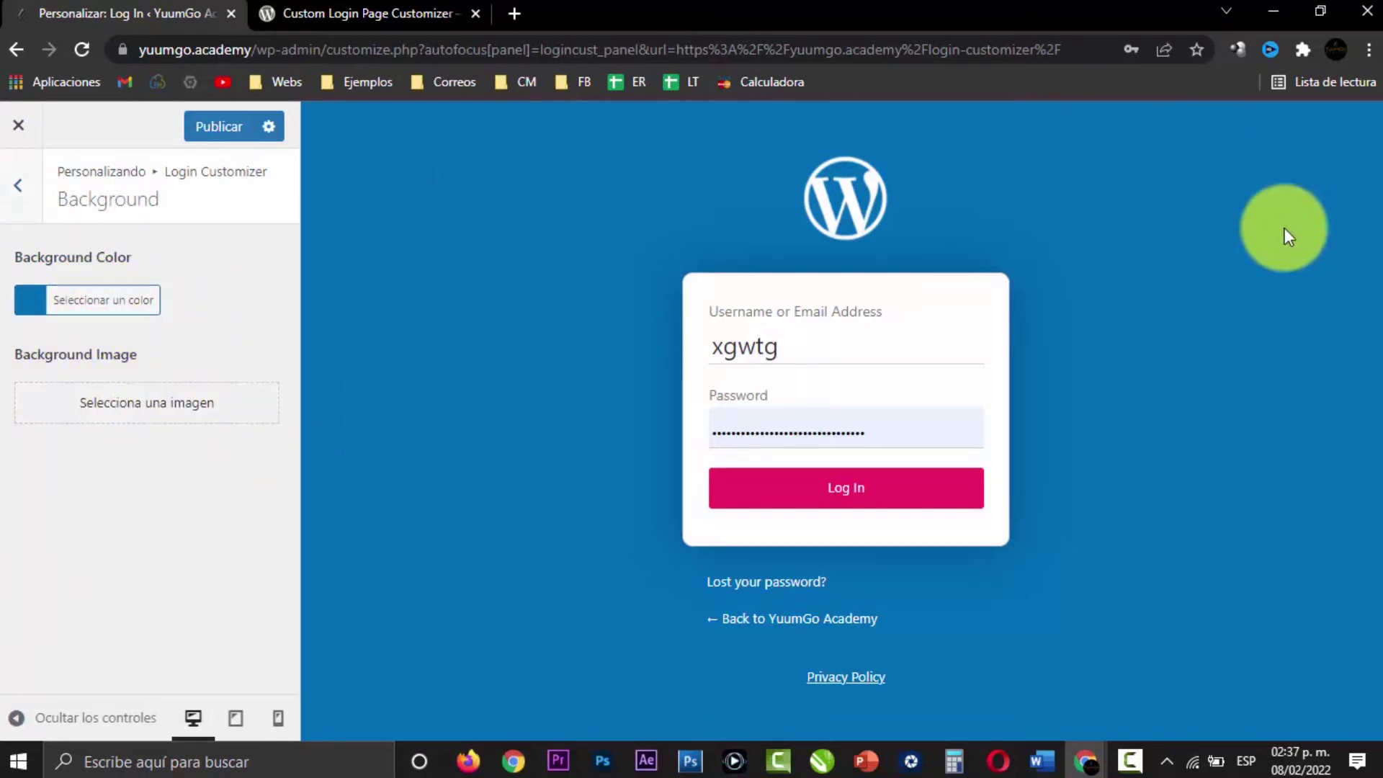
{"action": "left_click", "coordinate": [124, 405]}
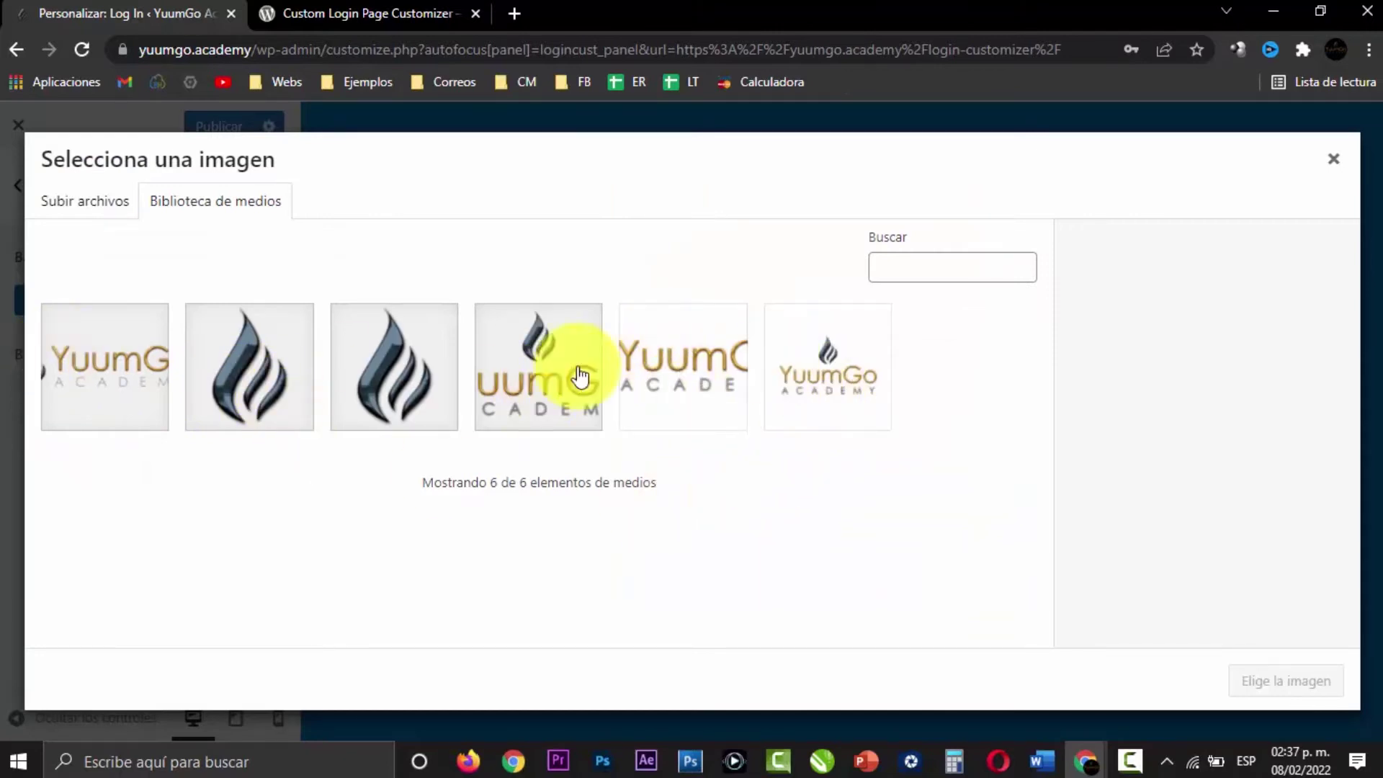
{"action": "left_click", "coordinate": [744, 406]}
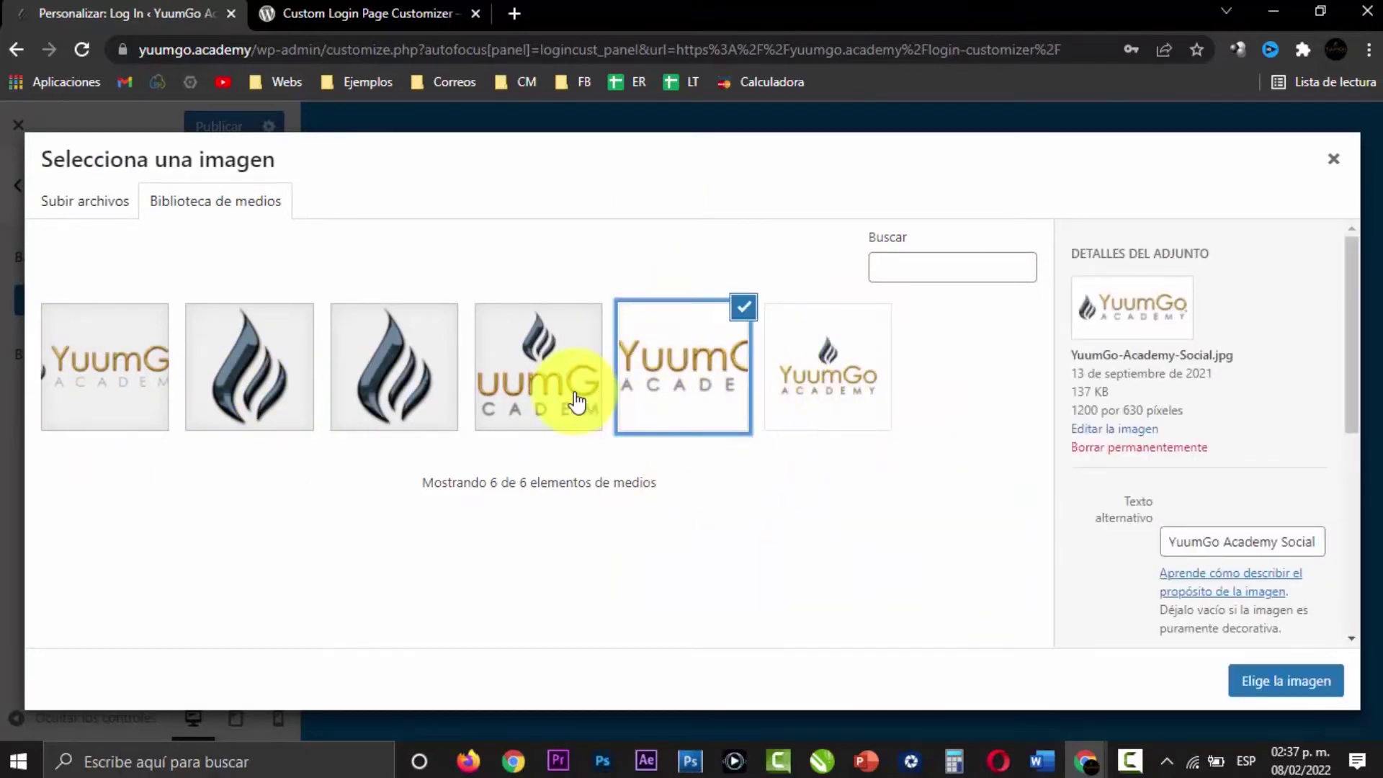
{"action": "left_click", "coordinate": [1322, 682]}
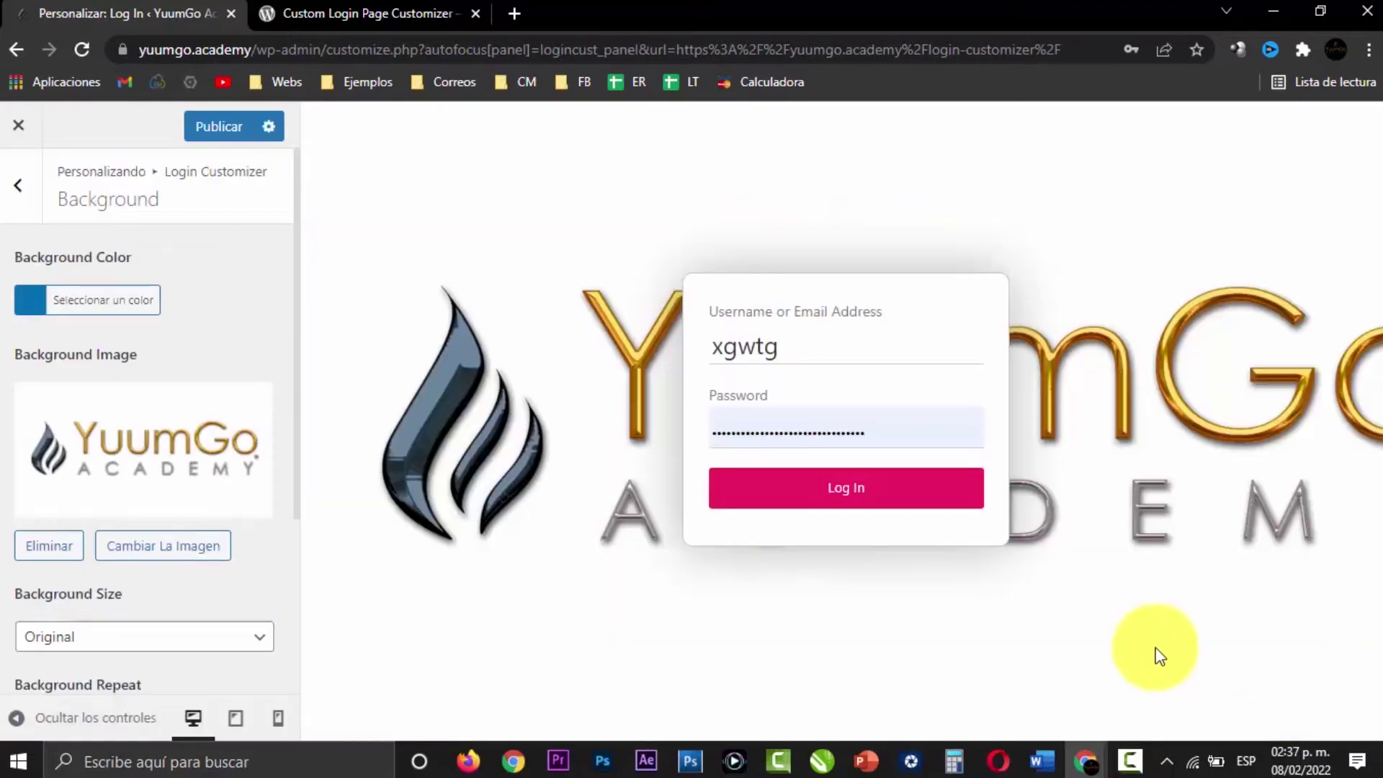
Step: Try the Fit to Screen, Fill Screen and Custom background sizes, and return the size to Original
{"action": "scroll", "coordinate": [249, 333], "scroll_direction": "down", "scroll_amount": 2}
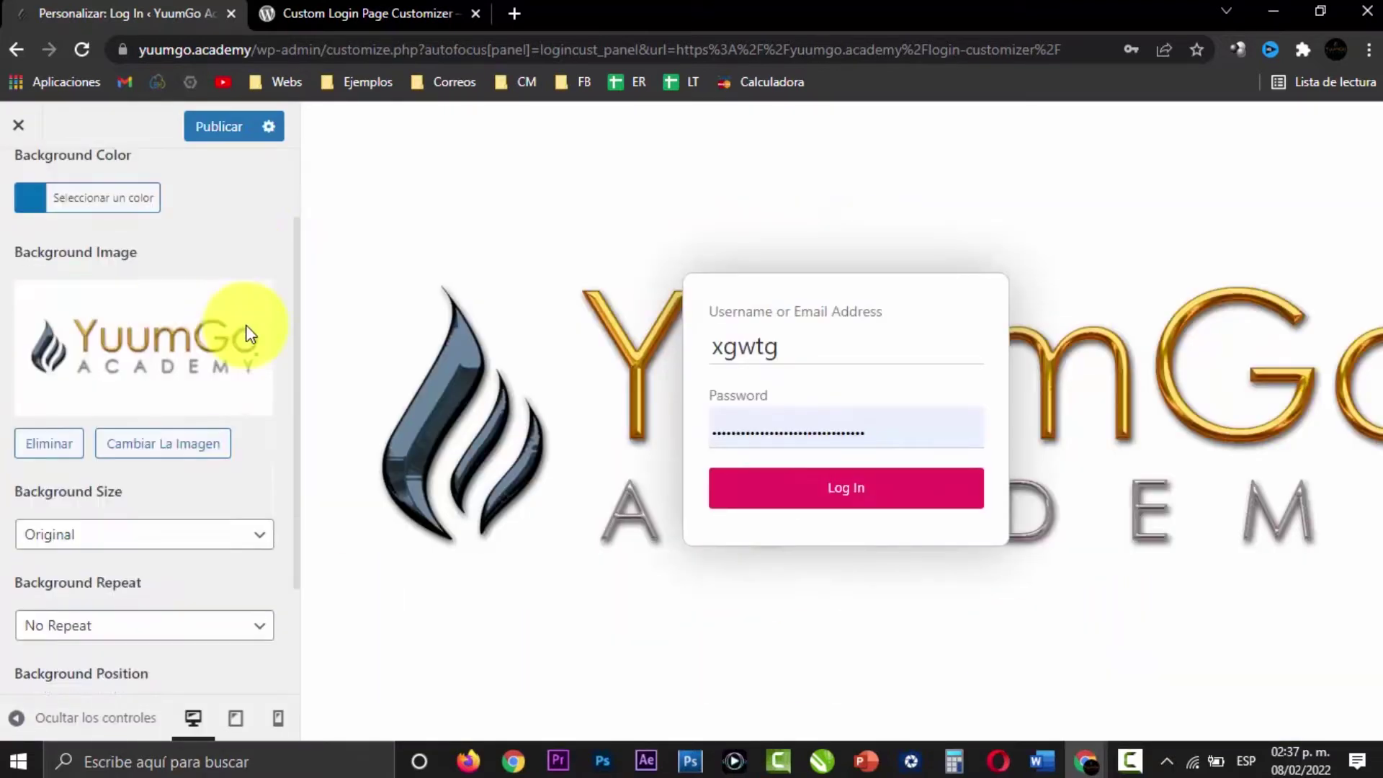
{"action": "scroll", "coordinate": [249, 332], "scroll_direction": "down", "scroll_amount": 3}
{"action": "left_click", "coordinate": [129, 381]}
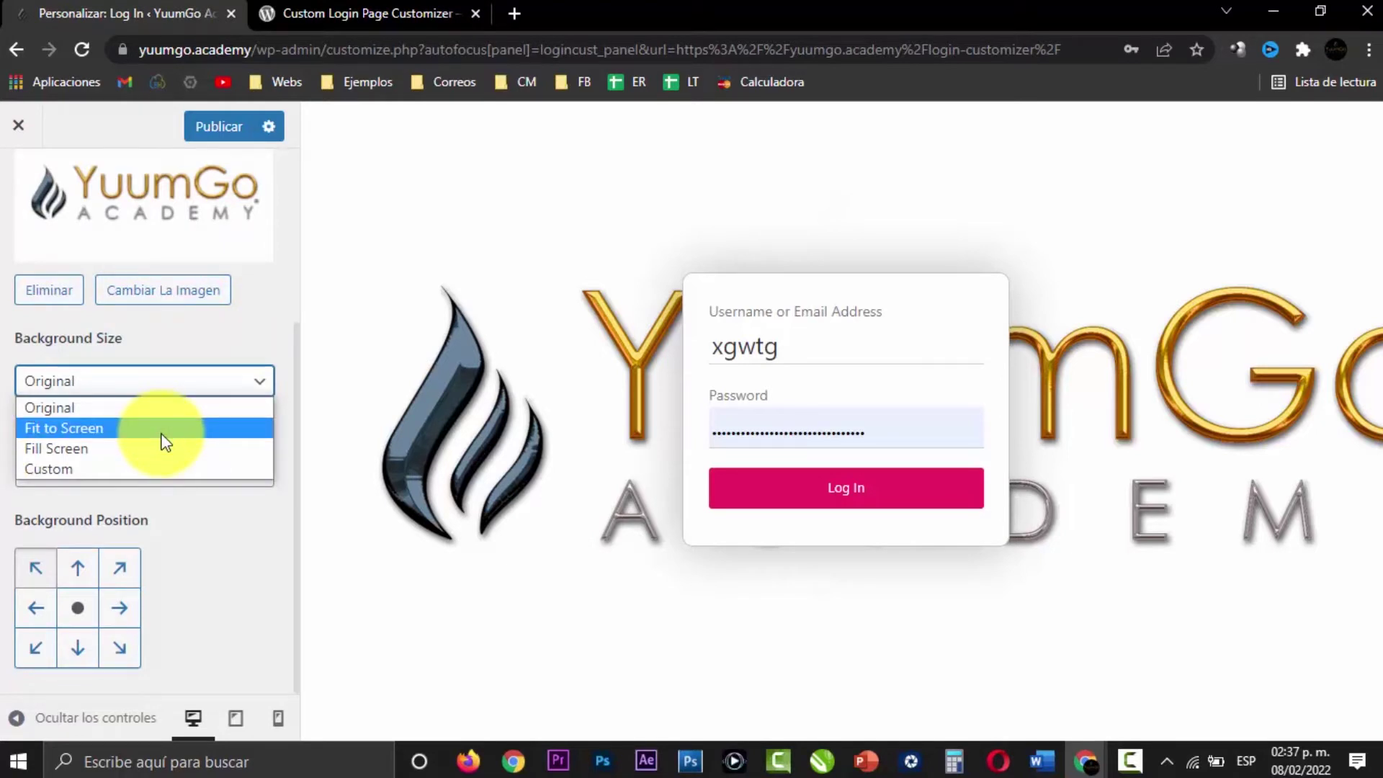
{"action": "left_click", "coordinate": [177, 434]}
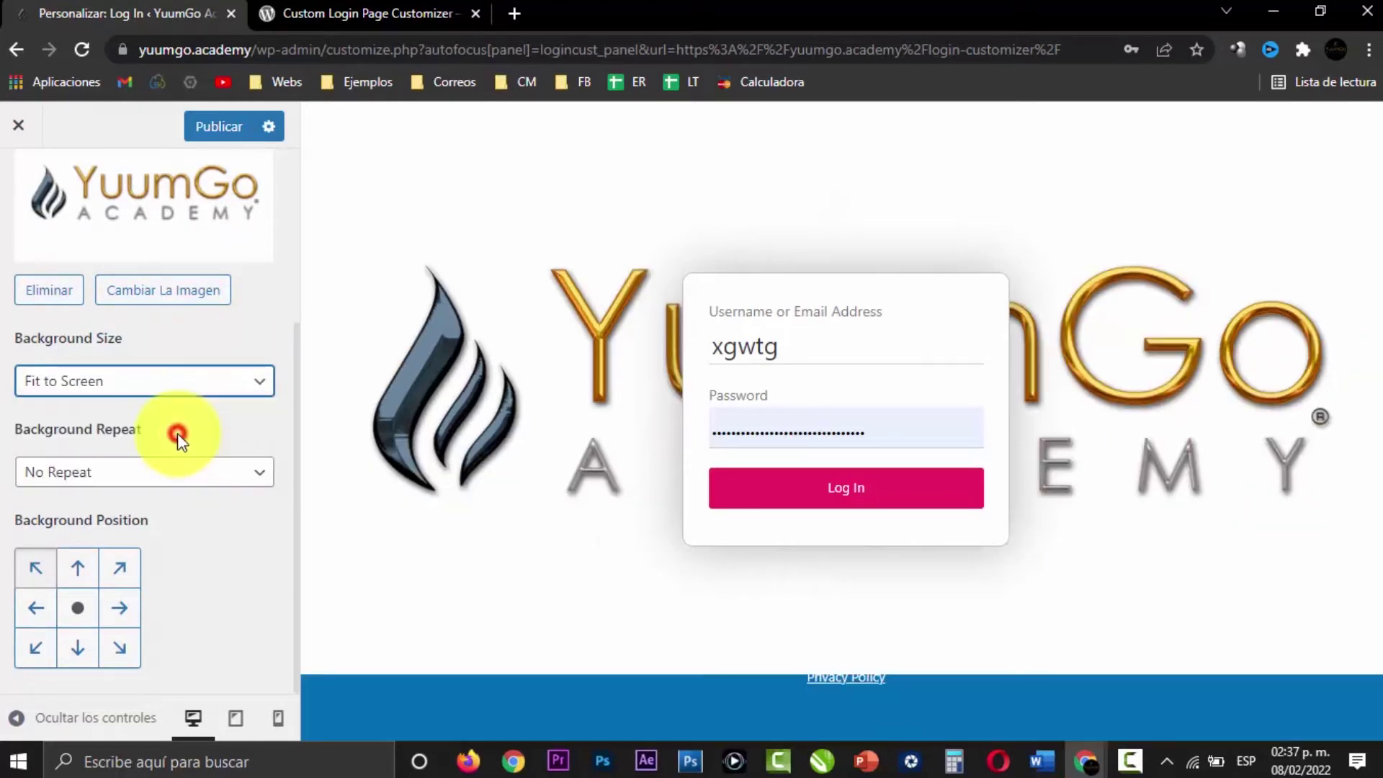
{"action": "left_click", "coordinate": [186, 382]}
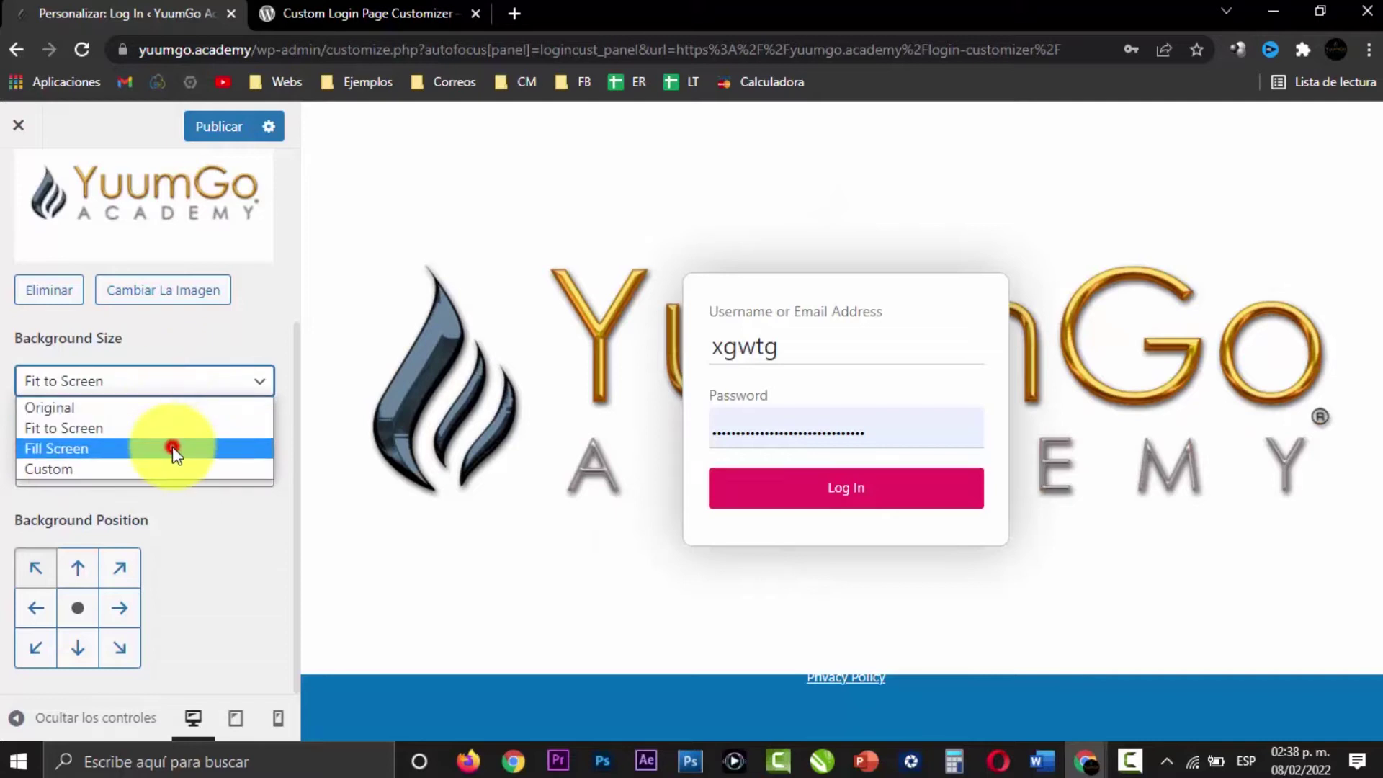
{"action": "left_click", "coordinate": [173, 448]}
{"action": "left_click", "coordinate": [196, 382]}
{"action": "left_click", "coordinate": [181, 461]}
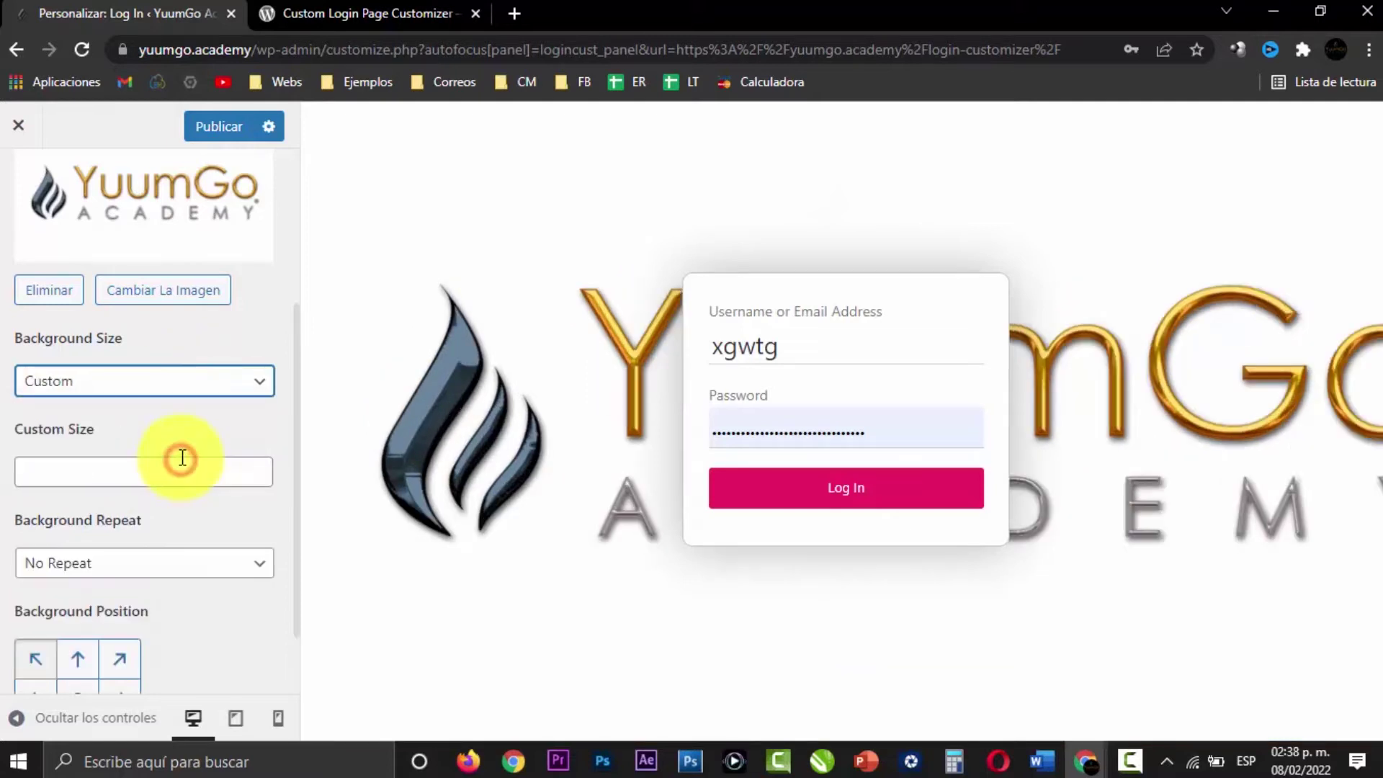
{"action": "left_click", "coordinate": [150, 469]}
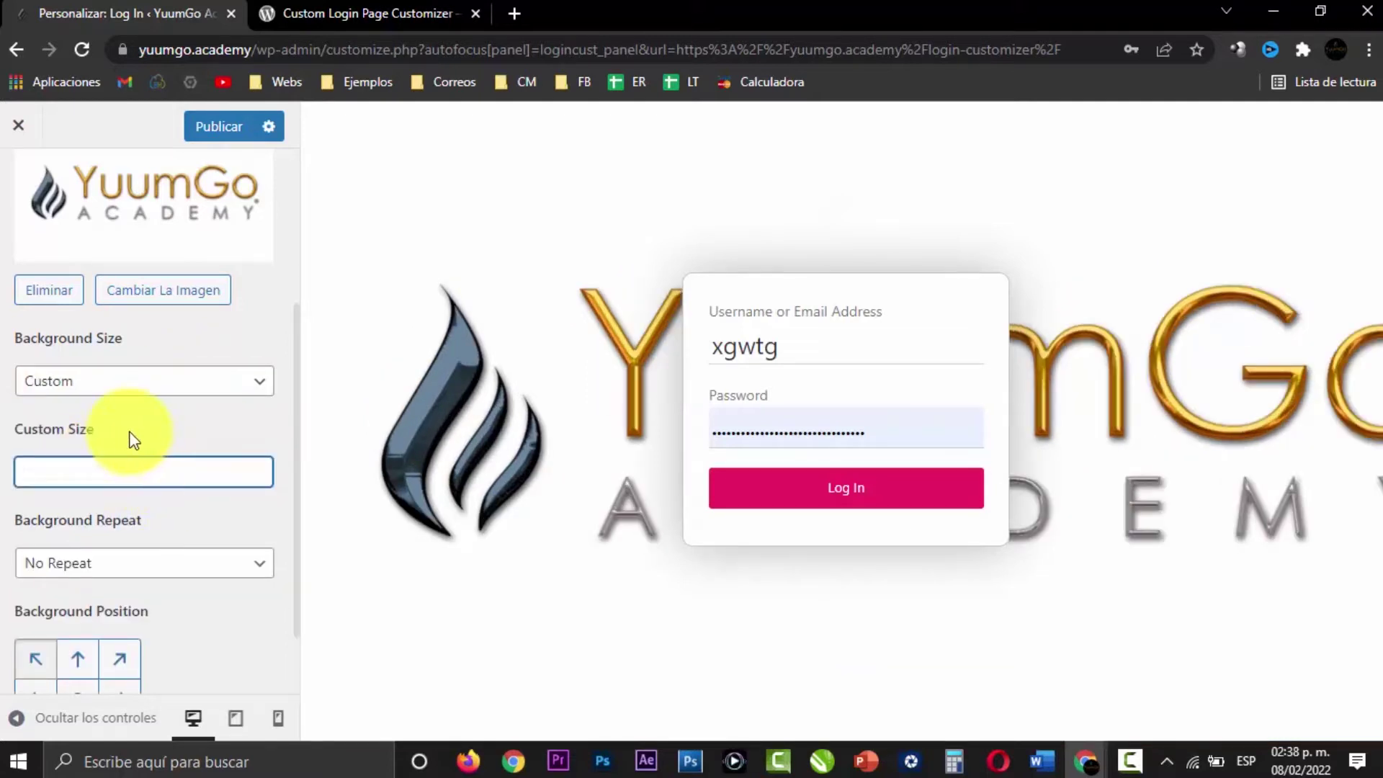
{"action": "left_click", "coordinate": [183, 390]}
{"action": "left_click", "coordinate": [182, 407]}
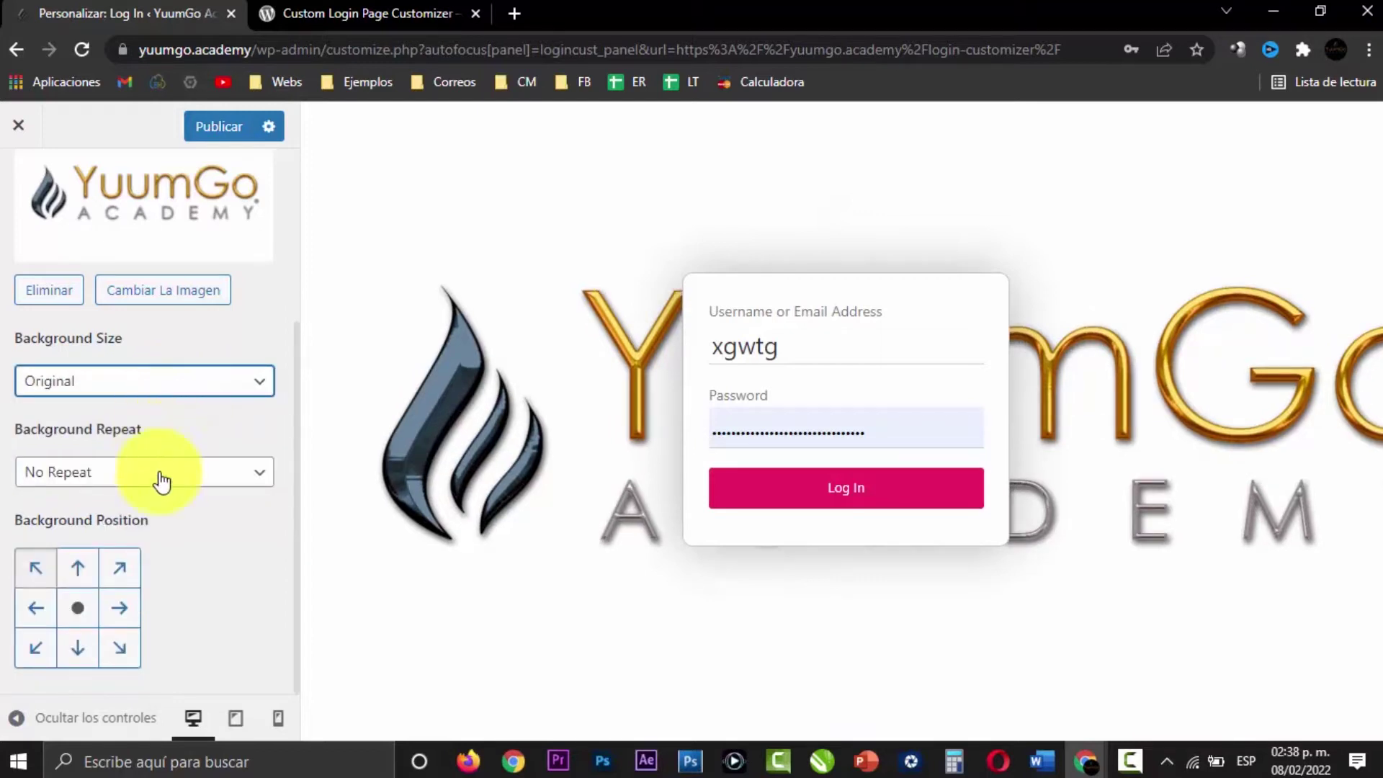
Step: Try the background image at the different edge and corner positions, finishing with it aligned to the middle right
{"action": "left_click", "coordinate": [120, 567]}
{"action": "left_click", "coordinate": [78, 567]}
{"action": "left_click", "coordinate": [36, 567]}
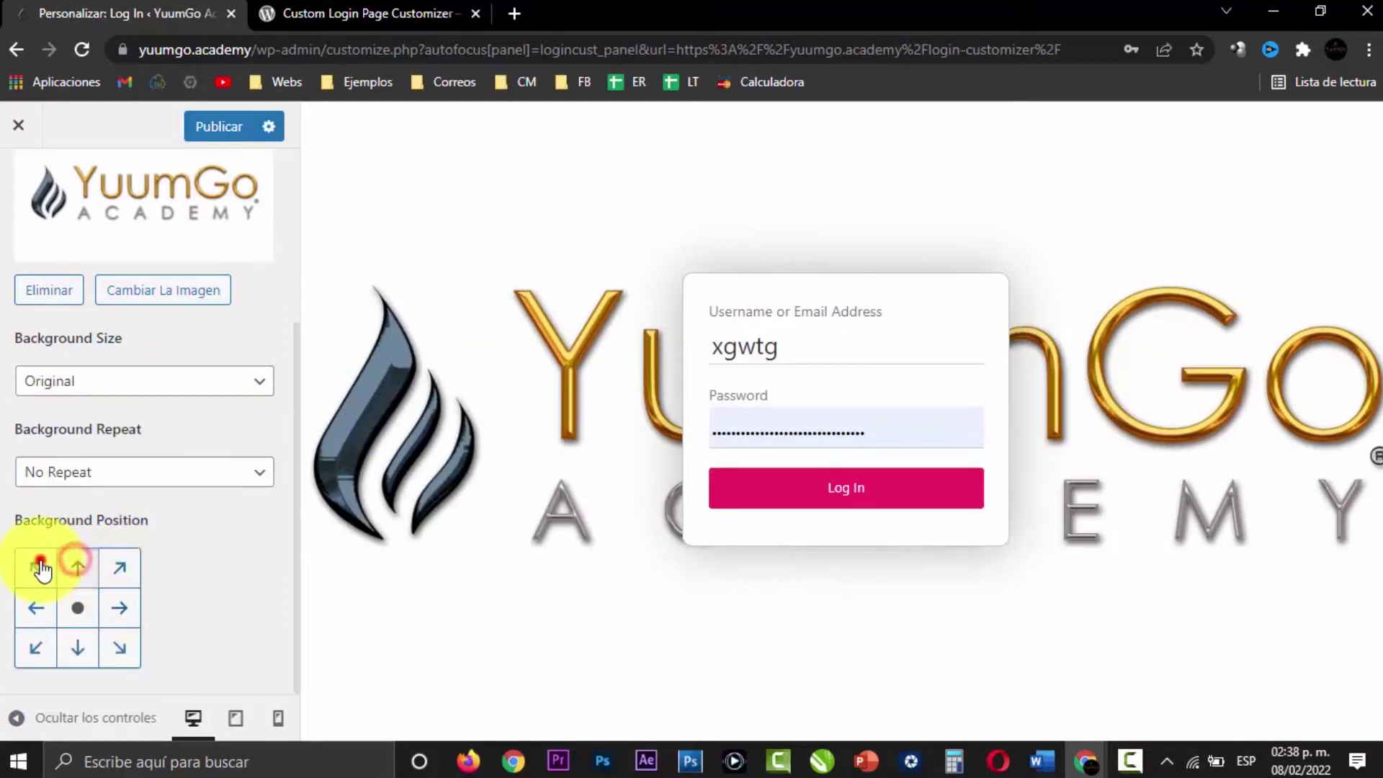
{"action": "left_click", "coordinate": [36, 608]}
{"action": "left_click", "coordinate": [32, 646]}
{"action": "left_click", "coordinate": [79, 651]}
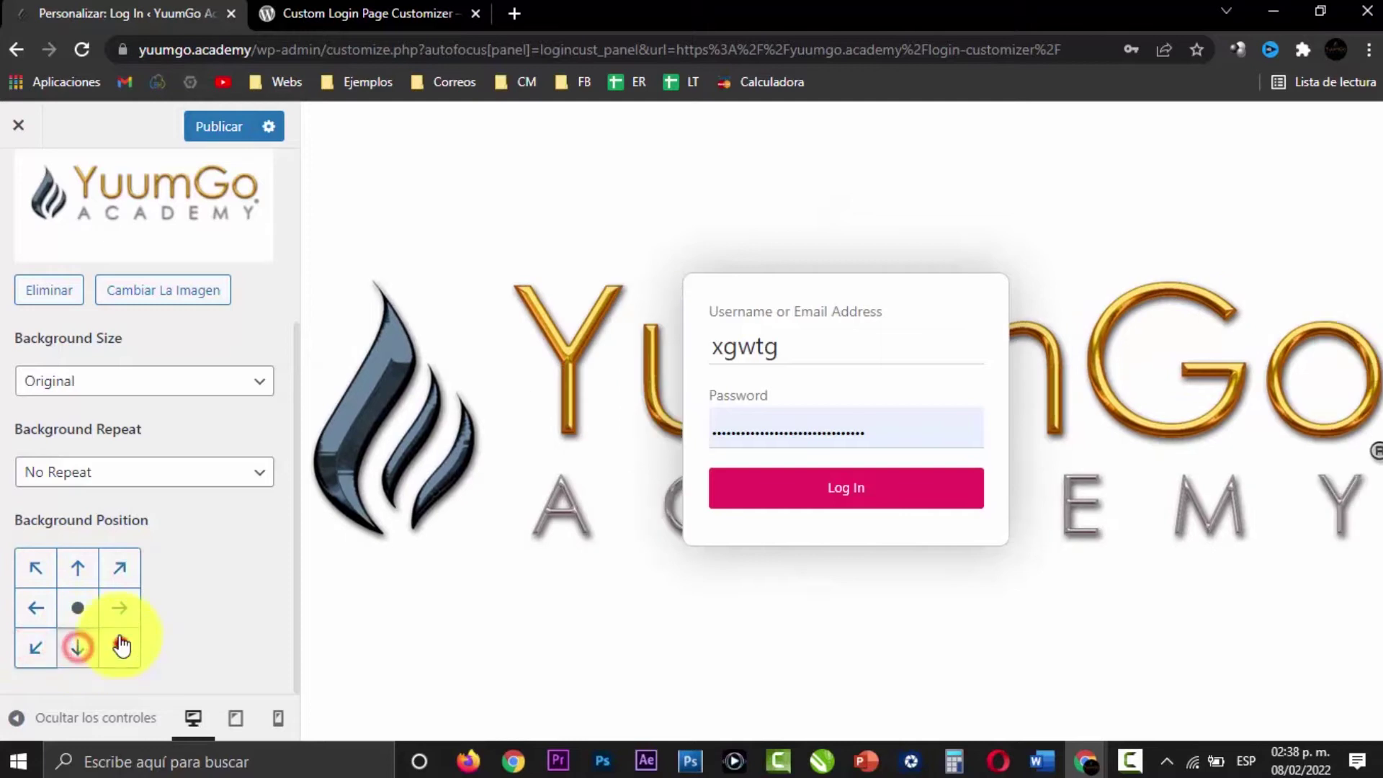
{"action": "left_click", "coordinate": [120, 648]}
{"action": "left_click", "coordinate": [119, 607]}
{"action": "left_click", "coordinate": [120, 567]}
{"action": "left_click", "coordinate": [77, 567]}
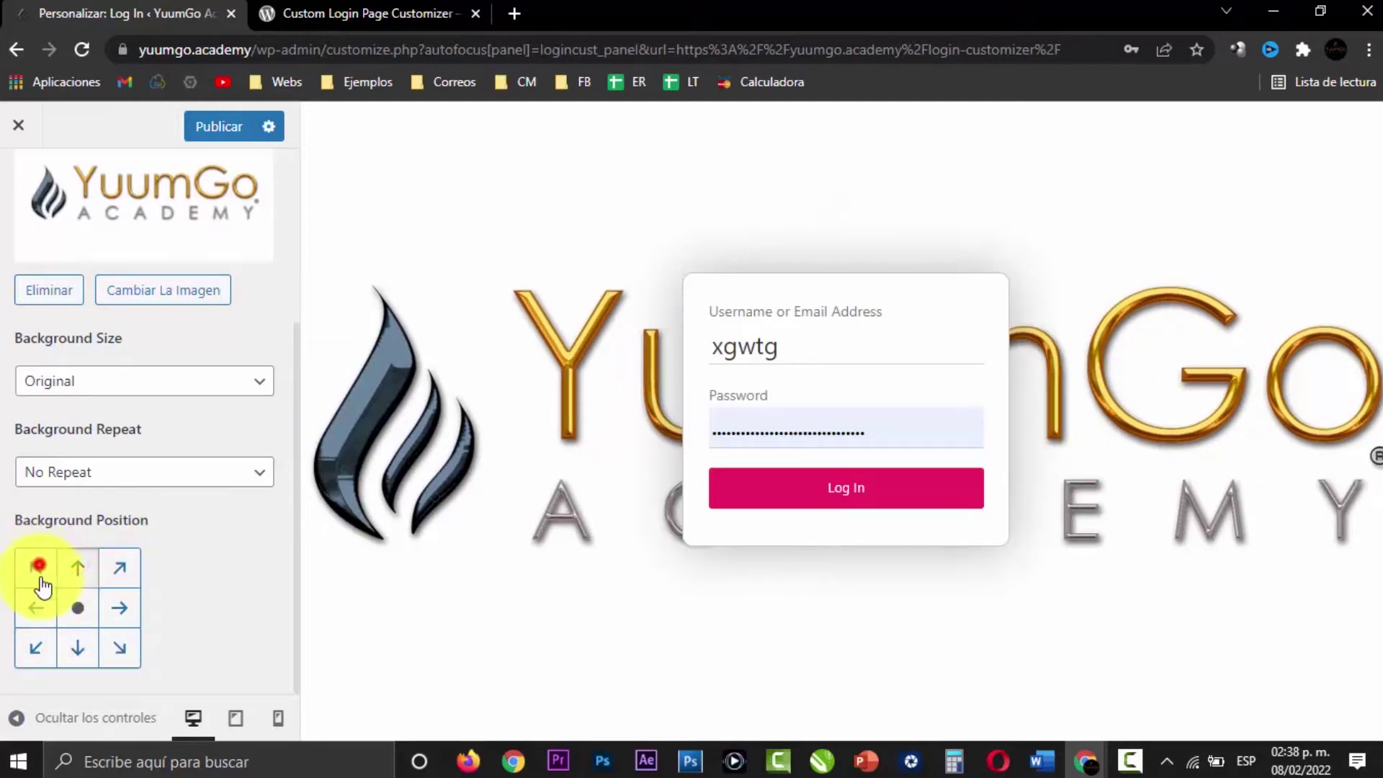
{"action": "left_click", "coordinate": [35, 607]}
{"action": "left_click", "coordinate": [35, 647]}
{"action": "left_click", "coordinate": [78, 648]}
{"action": "left_click", "coordinate": [121, 648]}
{"action": "left_click", "coordinate": [120, 607]}
{"action": "left_click", "coordinate": [119, 567]}
{"action": "left_click", "coordinate": [36, 567]}
{"action": "left_click", "coordinate": [33, 607]}
{"action": "left_click", "coordinate": [33, 648]}
{"action": "left_click", "coordinate": [78, 648]}
{"action": "left_click", "coordinate": [119, 648]}
{"action": "left_click", "coordinate": [119, 607]}
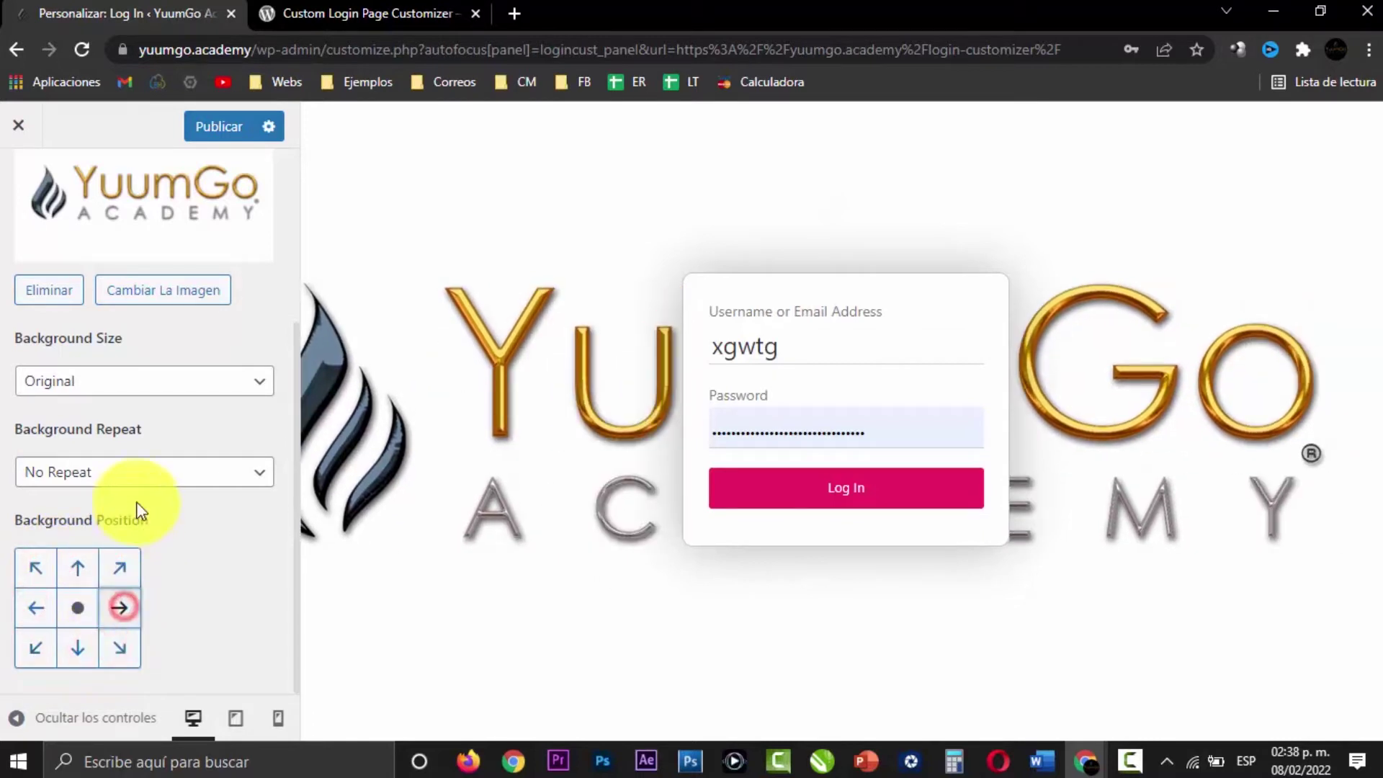
Step: Remove the background image from the login page
{"action": "scroll", "coordinate": [146, 427], "scroll_direction": "up", "scroll_amount": 4}
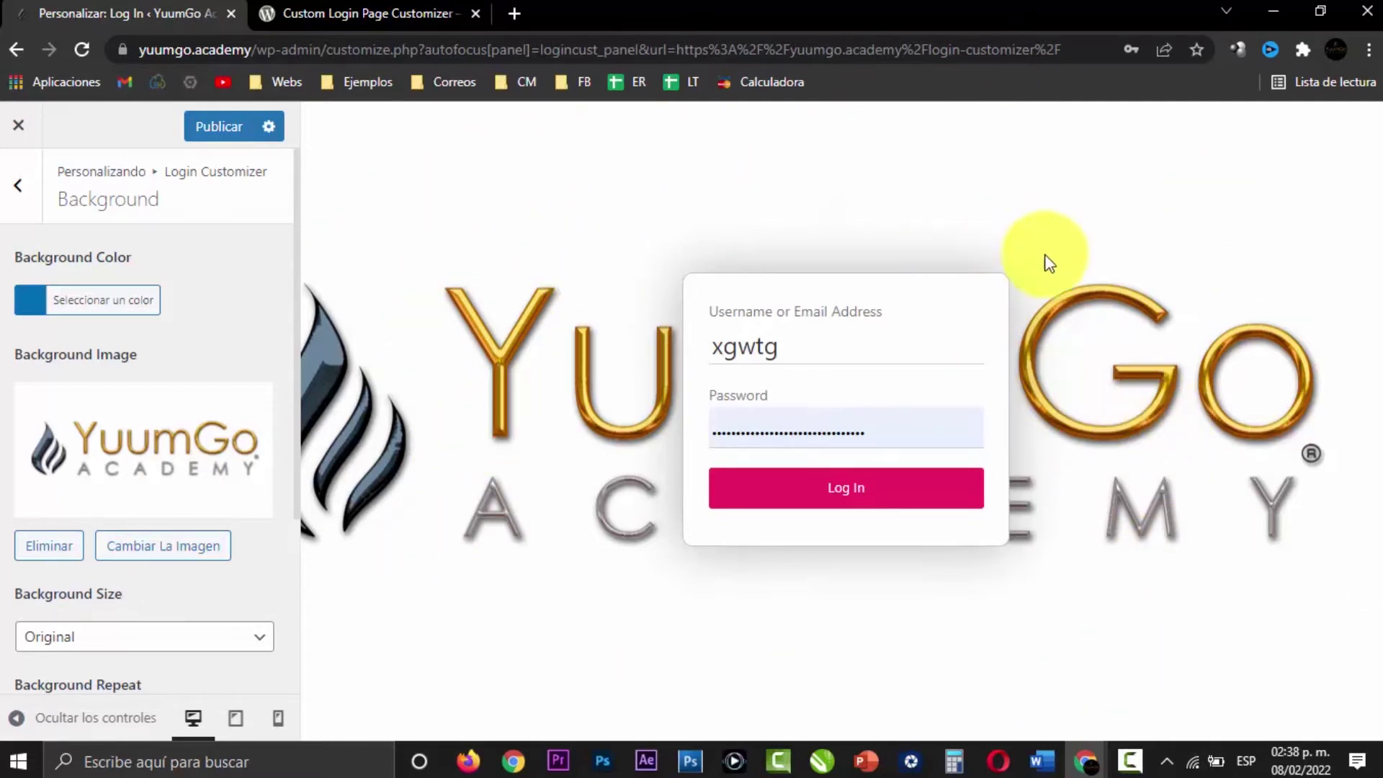
{"action": "left_click", "coordinate": [51, 550]}
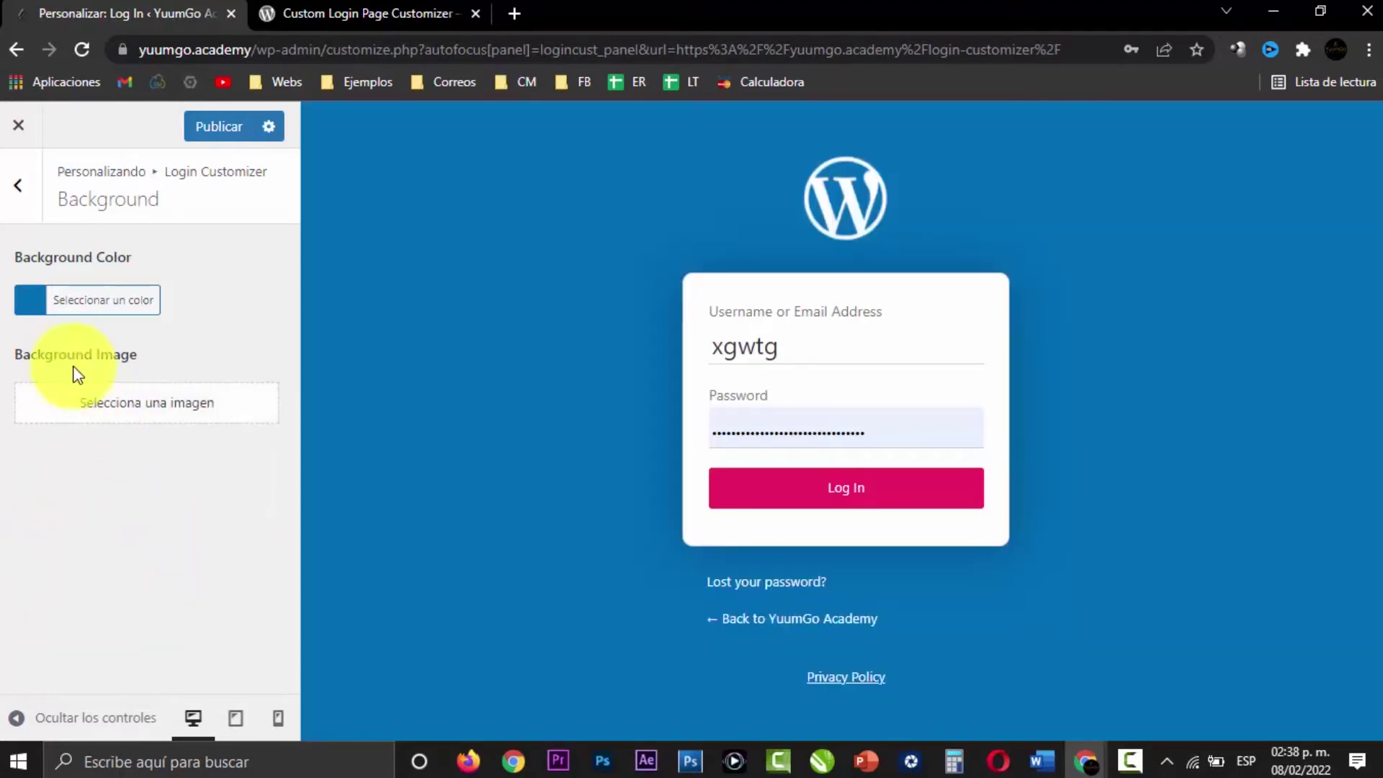
Step: Try red #e0003b and several other background colors on the login page, finishing with dark blue #001860
{"action": "left_click", "coordinate": [29, 301]}
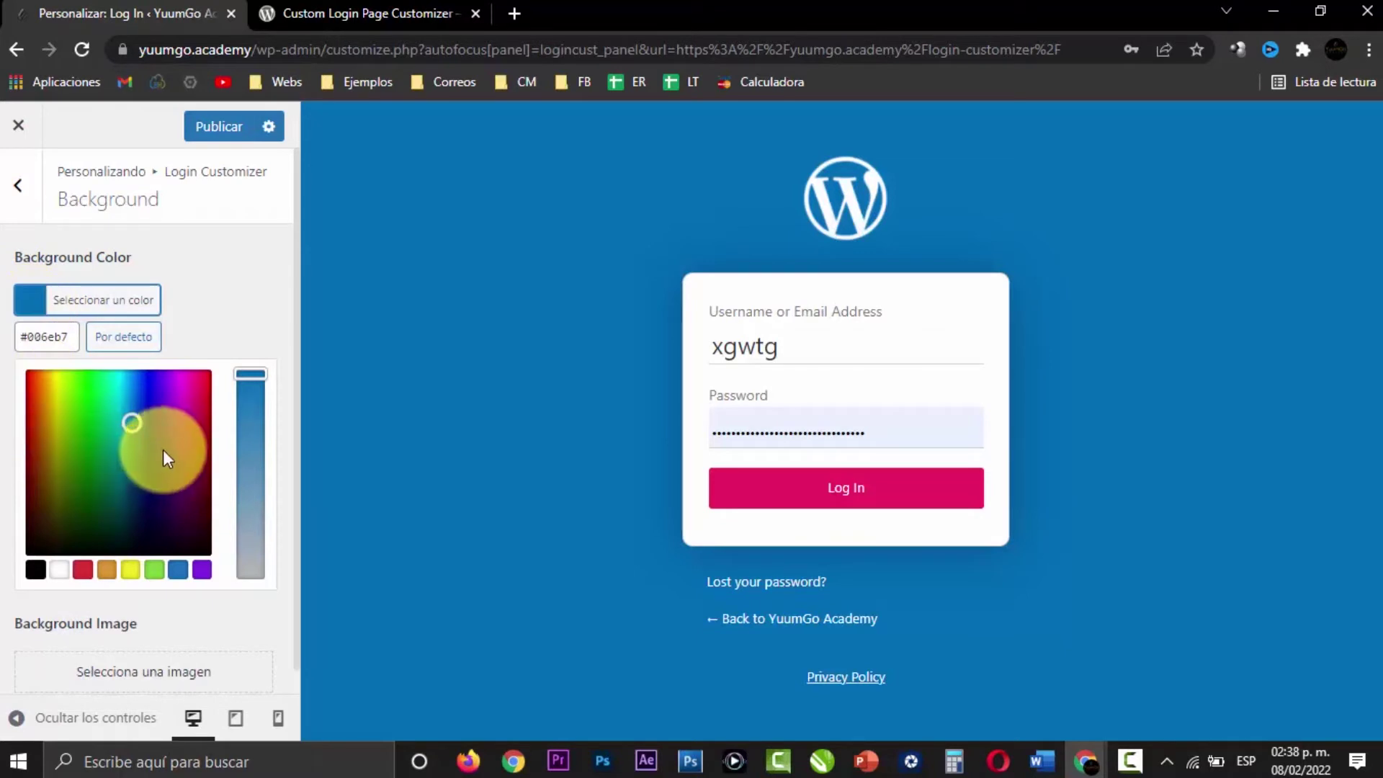
{"action": "left_click", "coordinate": [202, 482]}
{"action": "left_click", "coordinate": [204, 392]}
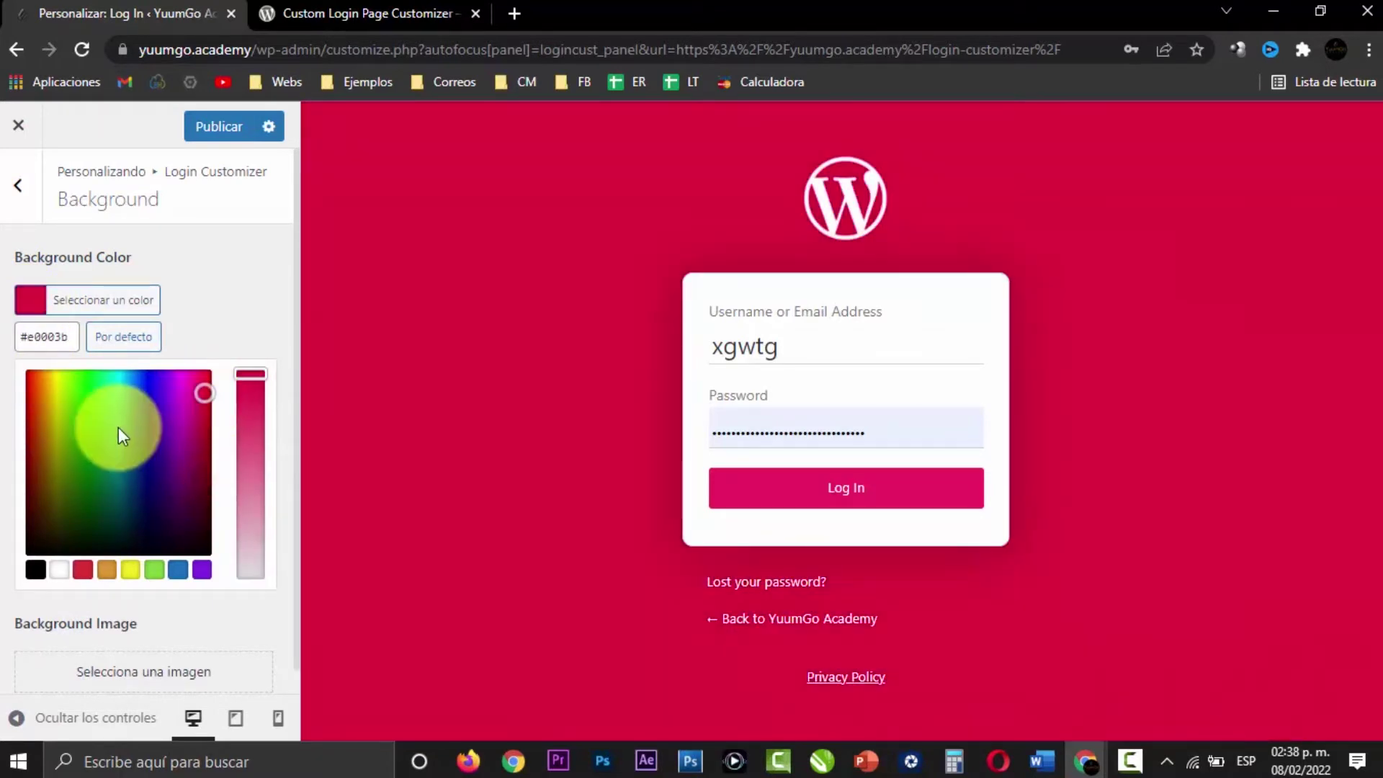
{"action": "left_click_drag", "start_coordinate": [56, 411], "coordinate": [142, 486]}
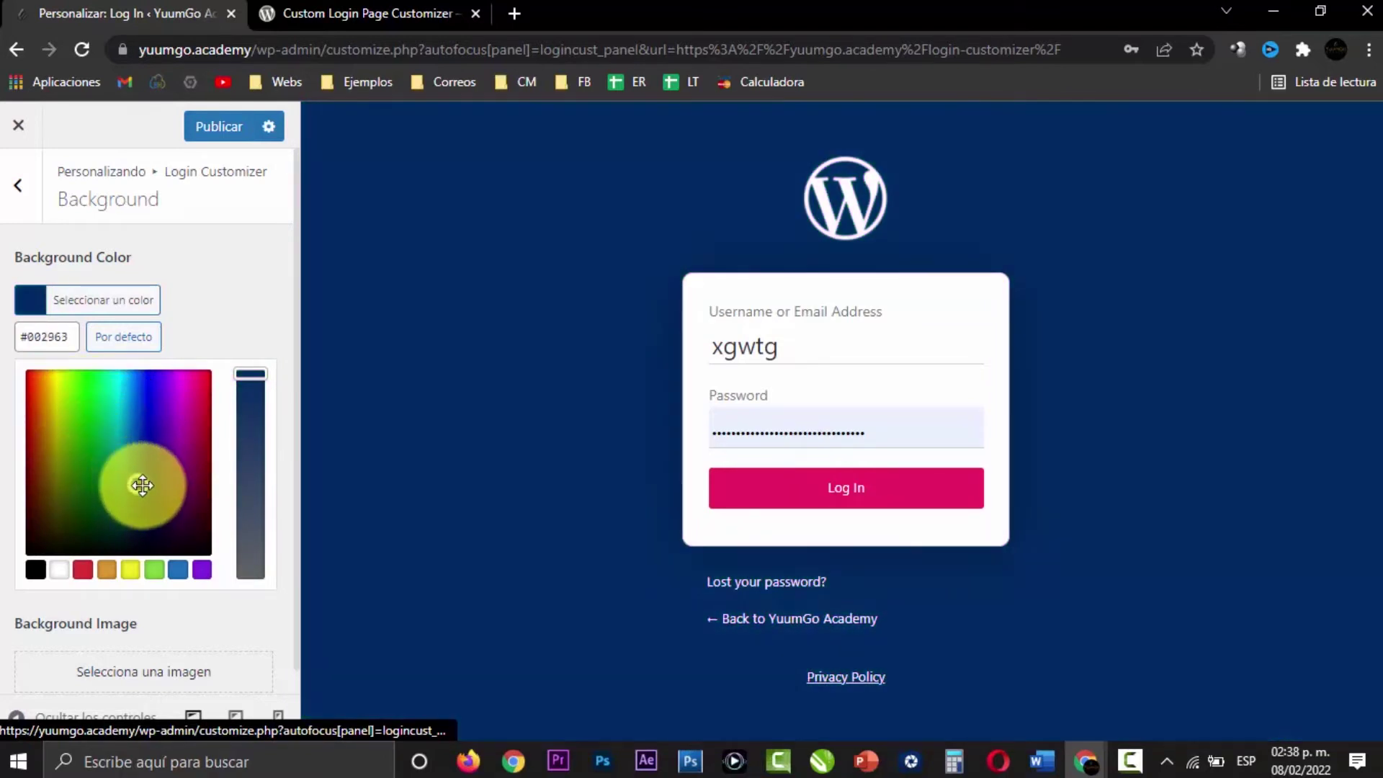
{"action": "left_click", "coordinate": [69, 337]}
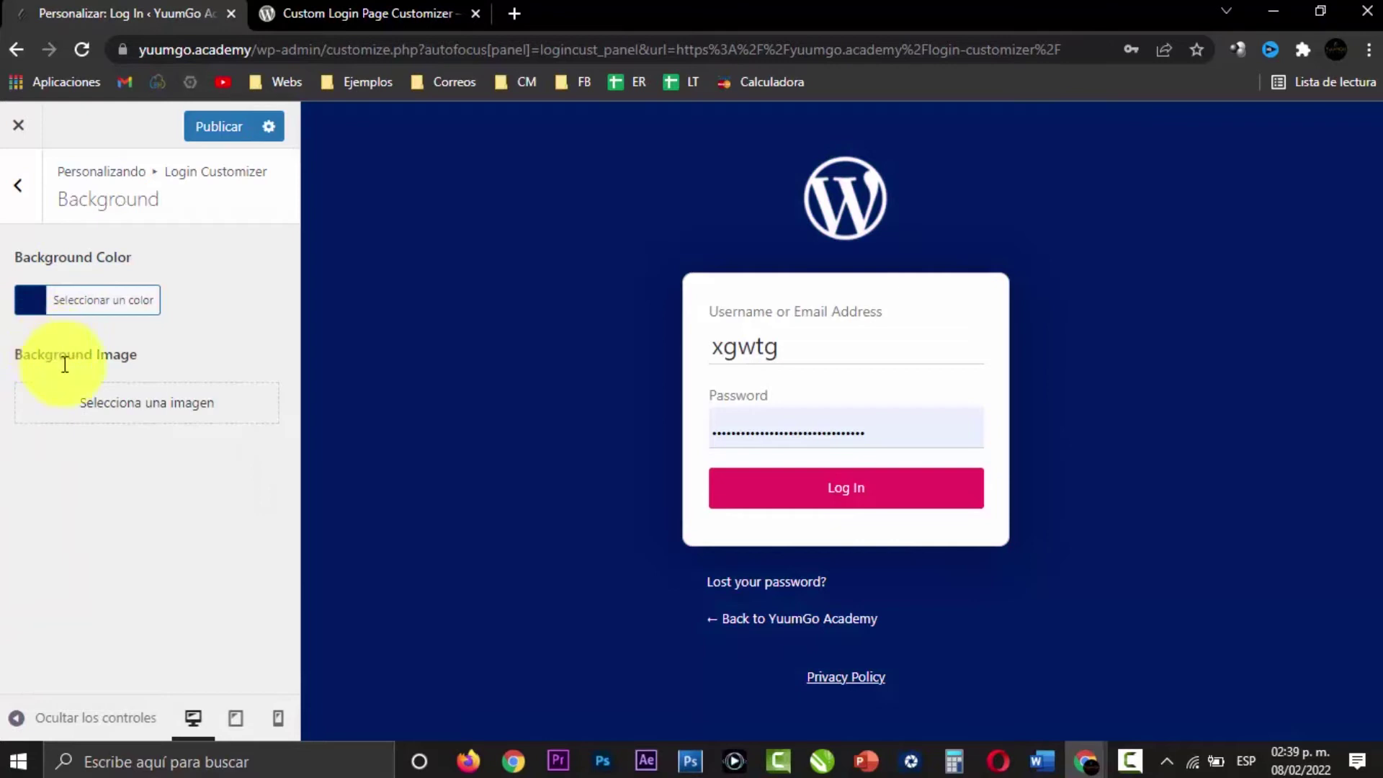
{"action": "left_click", "coordinate": [43, 314]}
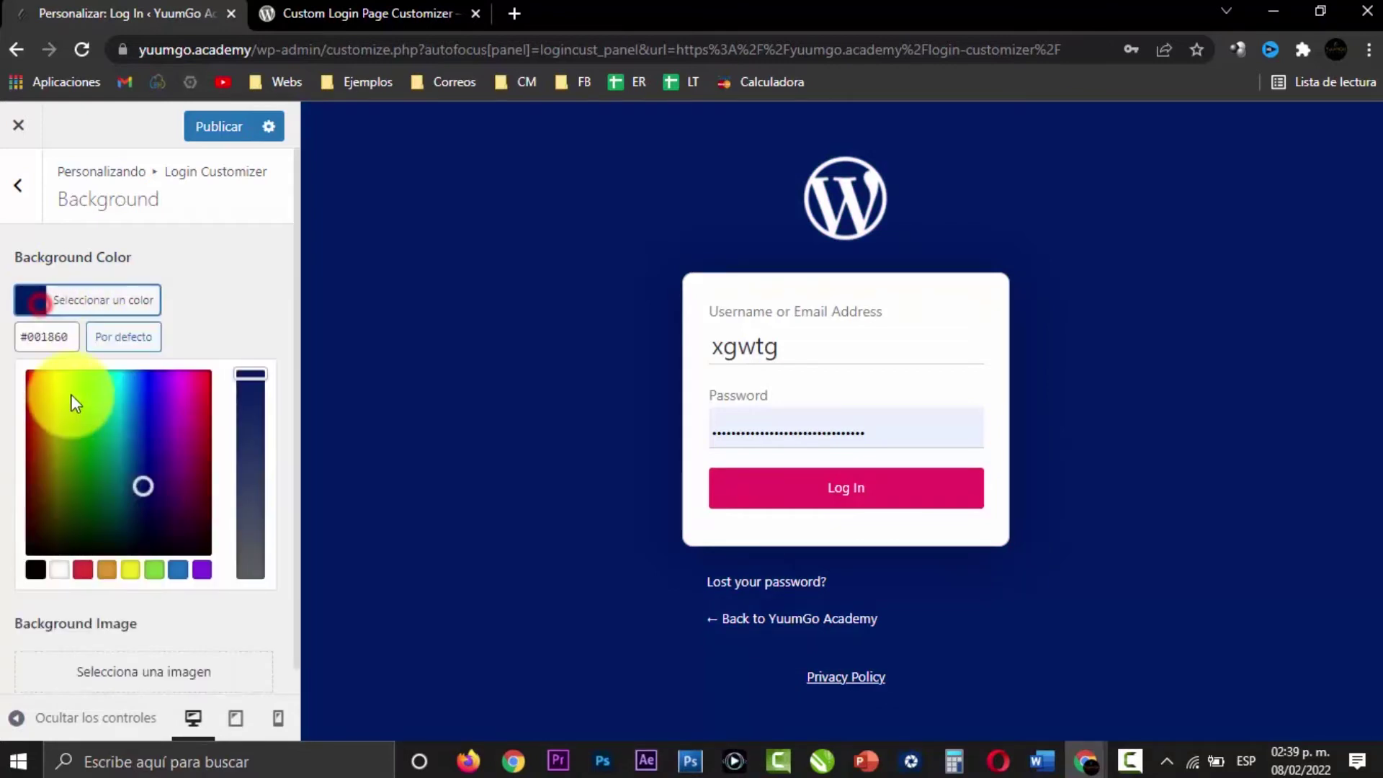
{"action": "double_click", "coordinate": [72, 335]}
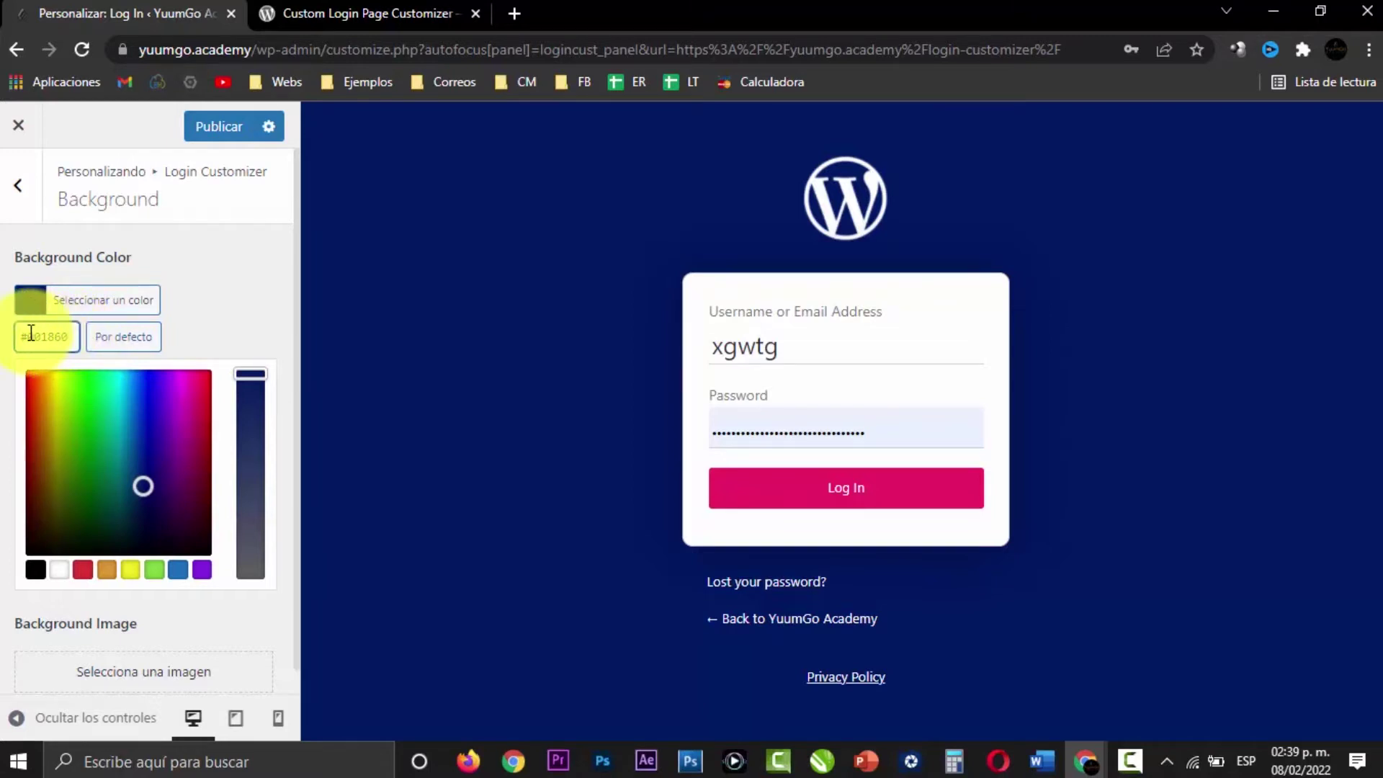
{"action": "left_click_drag", "start_coordinate": [29, 332], "coordinate": [75, 336]}
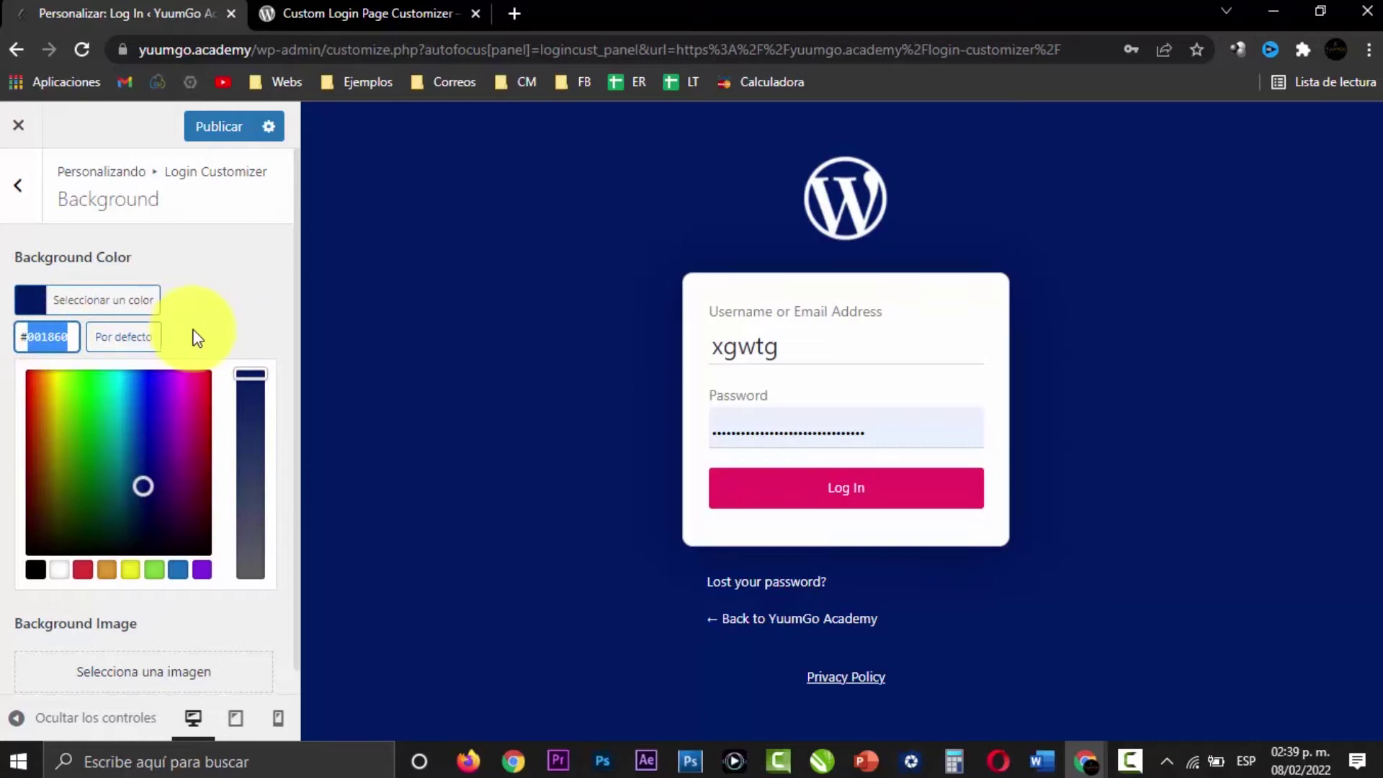
Step: Try magenta and other shades as the login page's background color, finish with turquoise #00bcc9, and leave the background settings
{"action": "left_click", "coordinate": [201, 438]}
{"action": "left_click", "coordinate": [104, 407]}
{"action": "left_click", "coordinate": [180, 389]}
{"action": "left_click", "coordinate": [187, 378]}
{"action": "left_click_drag", "start_coordinate": [191, 393], "coordinate": [191, 409]}
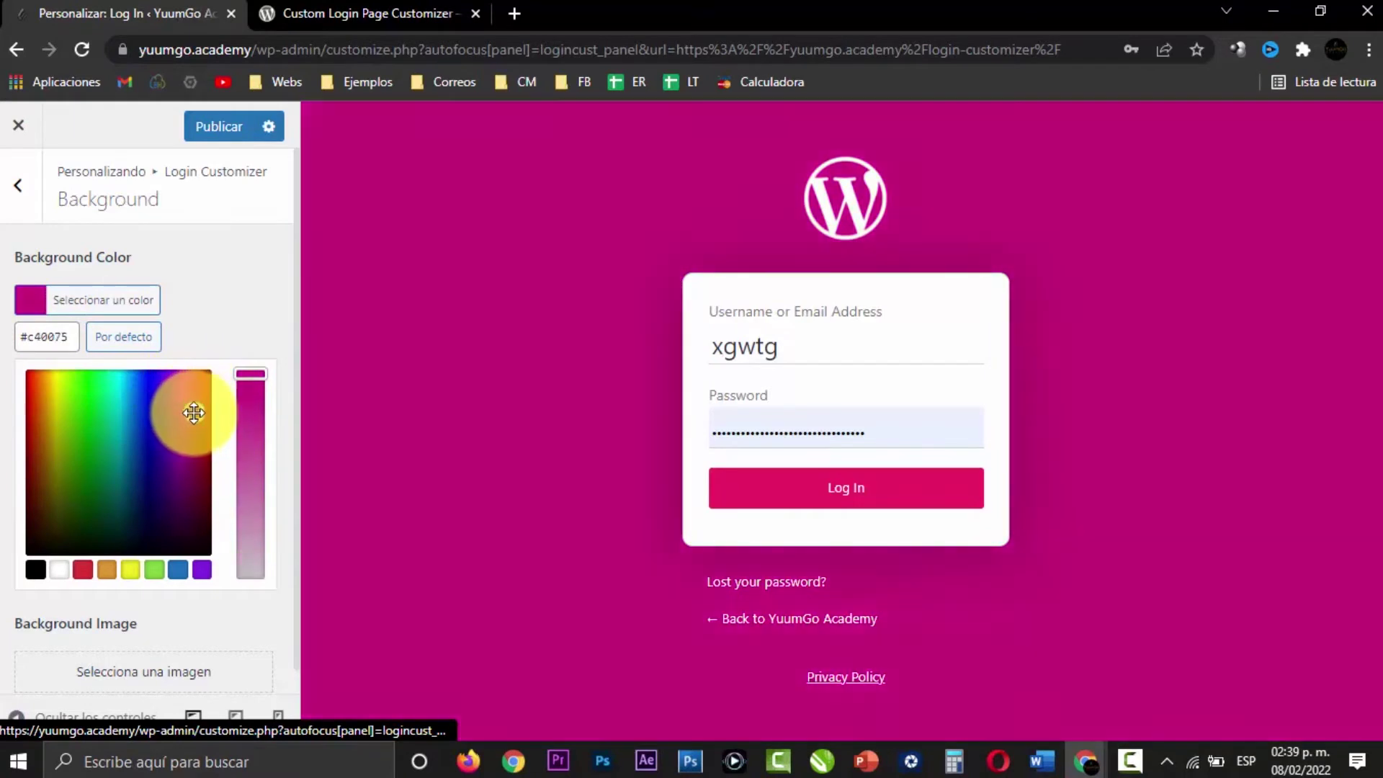
{"action": "left_click", "coordinate": [122, 410]}
{"action": "left_click", "coordinate": [247, 312]}
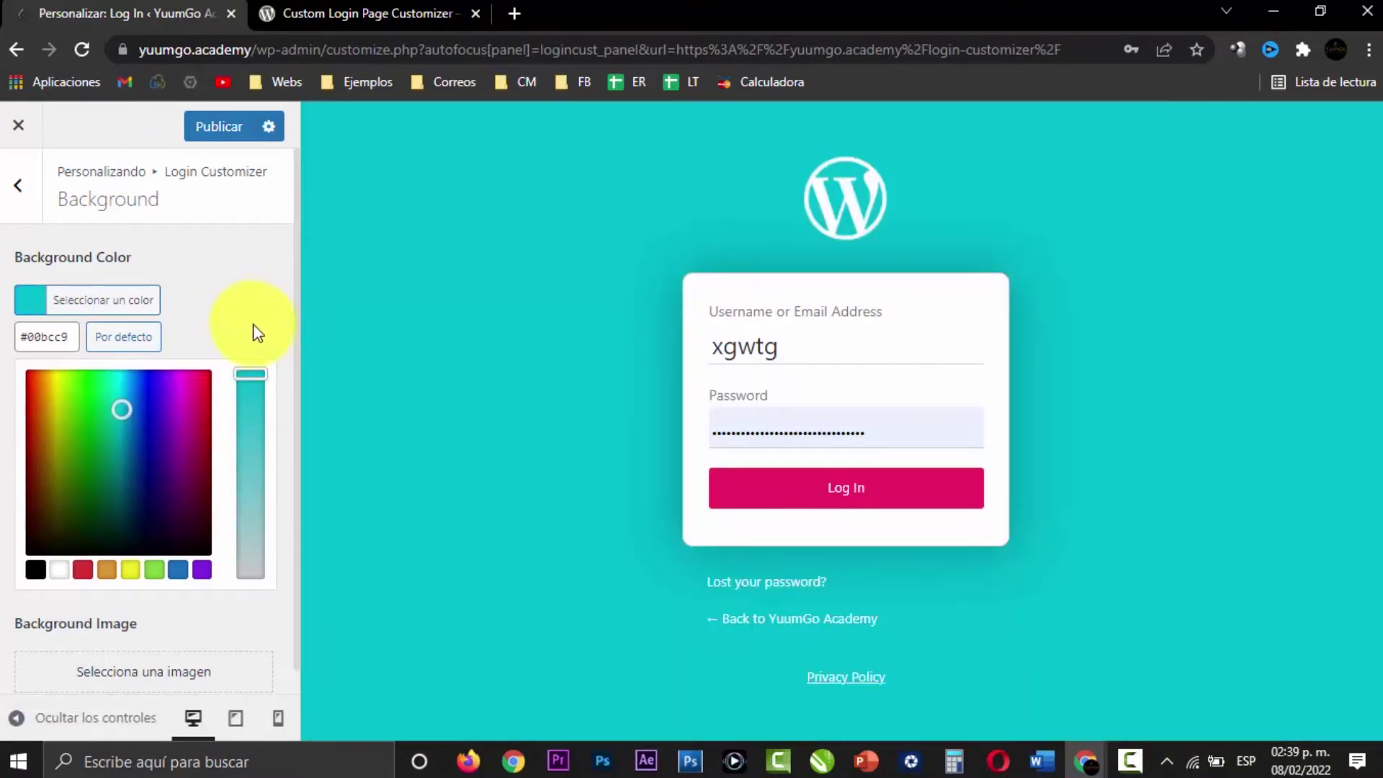
{"action": "left_click", "coordinate": [225, 318]}
{"action": "scroll", "coordinate": [250, 657], "scroll_direction": "down", "scroll_amount": 1}
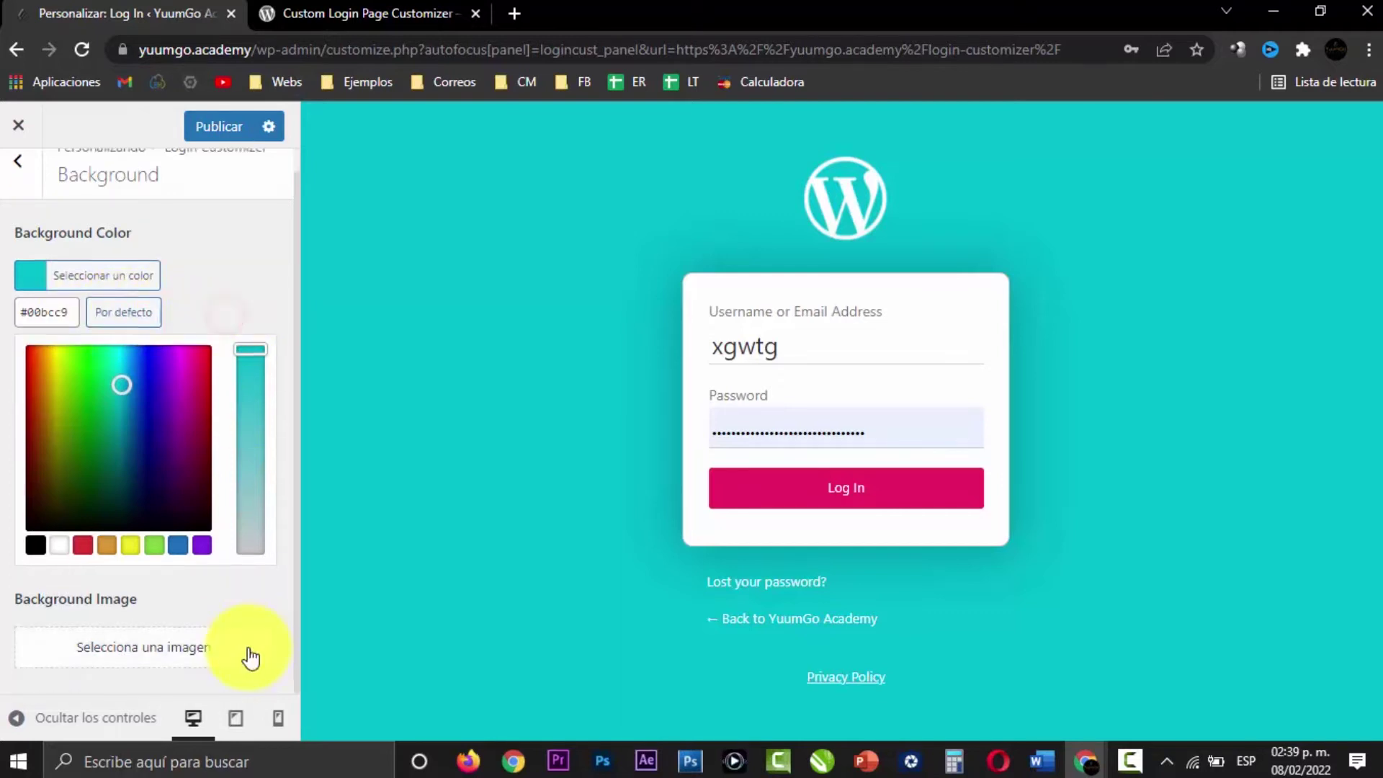
{"action": "key", "text": "Escape"}
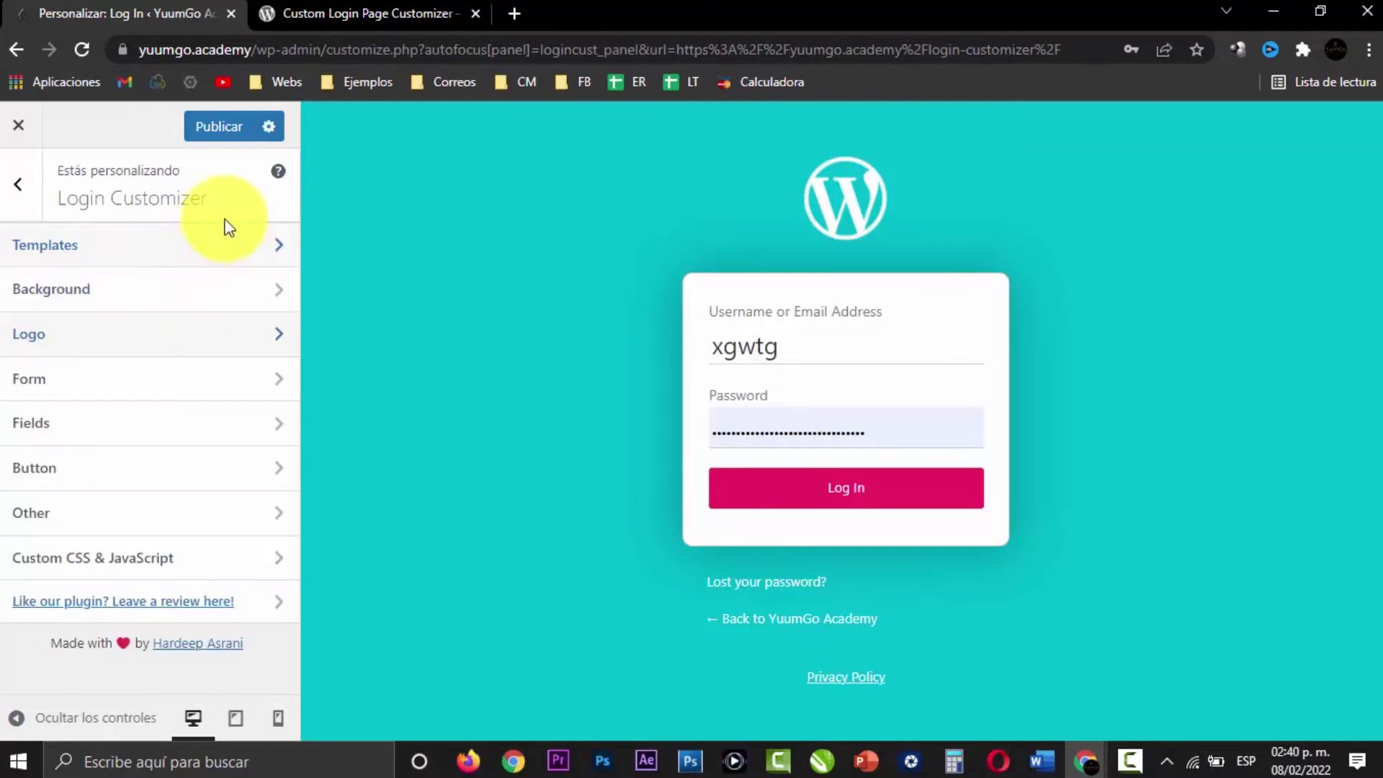
Step: In the logo settings, try disabling the login page logo and enable it again
{"action": "left_click", "coordinate": [180, 345]}
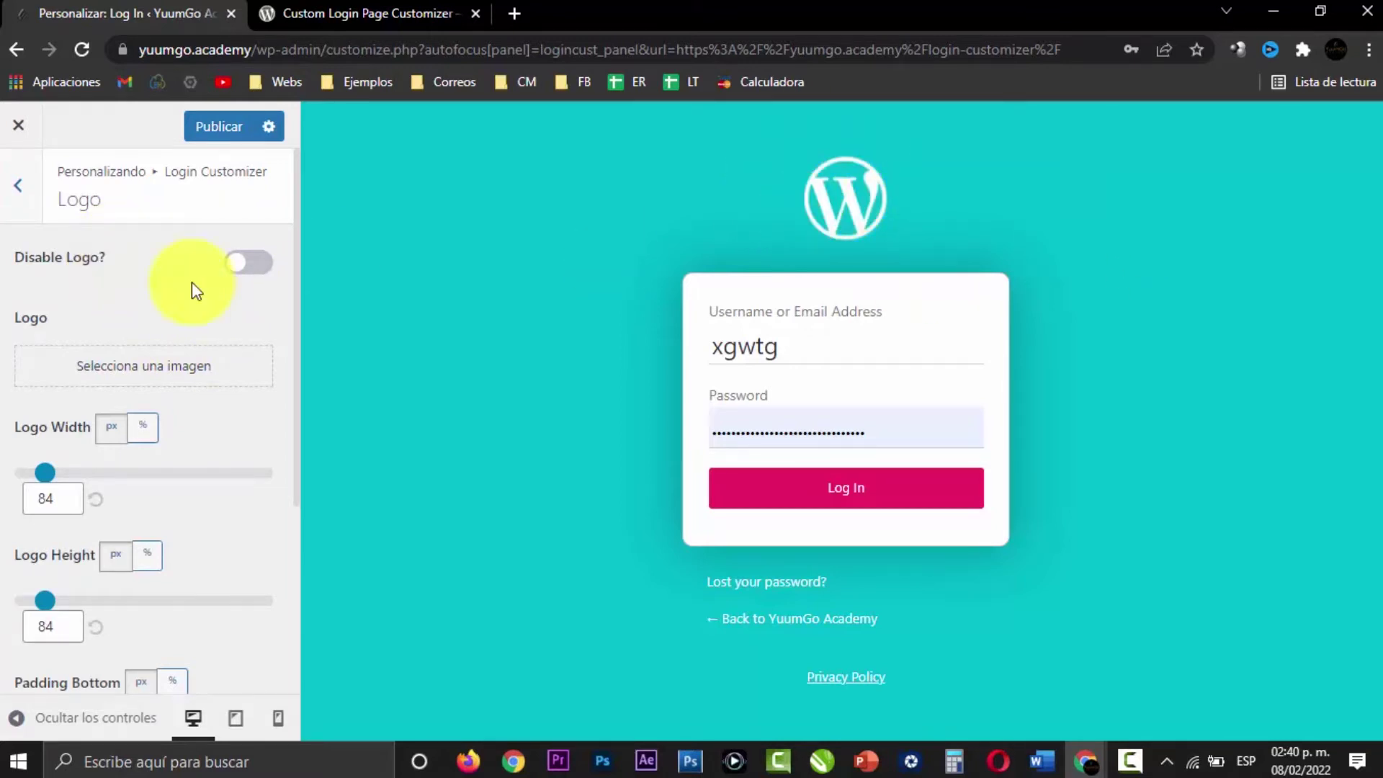
{"action": "left_click", "coordinate": [255, 265]}
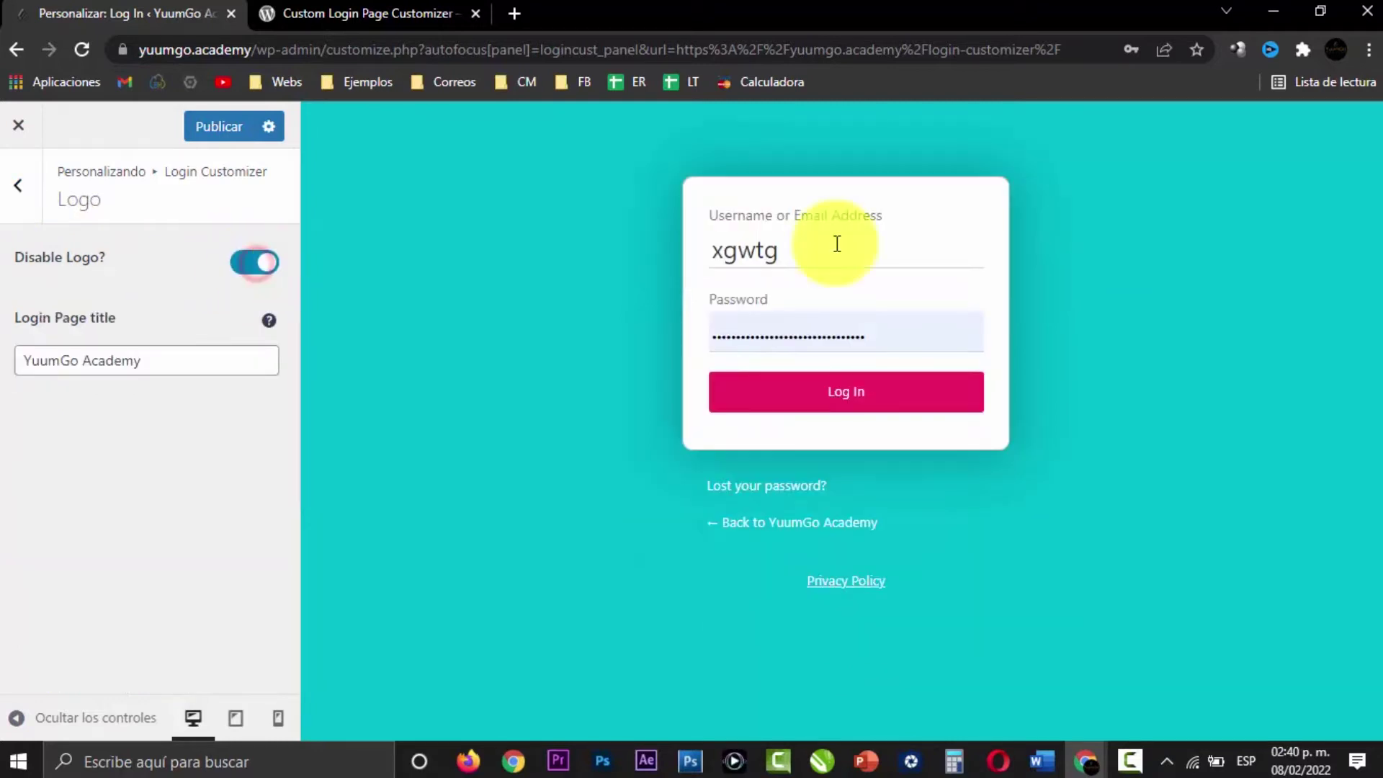
{"action": "left_click", "coordinate": [249, 263]}
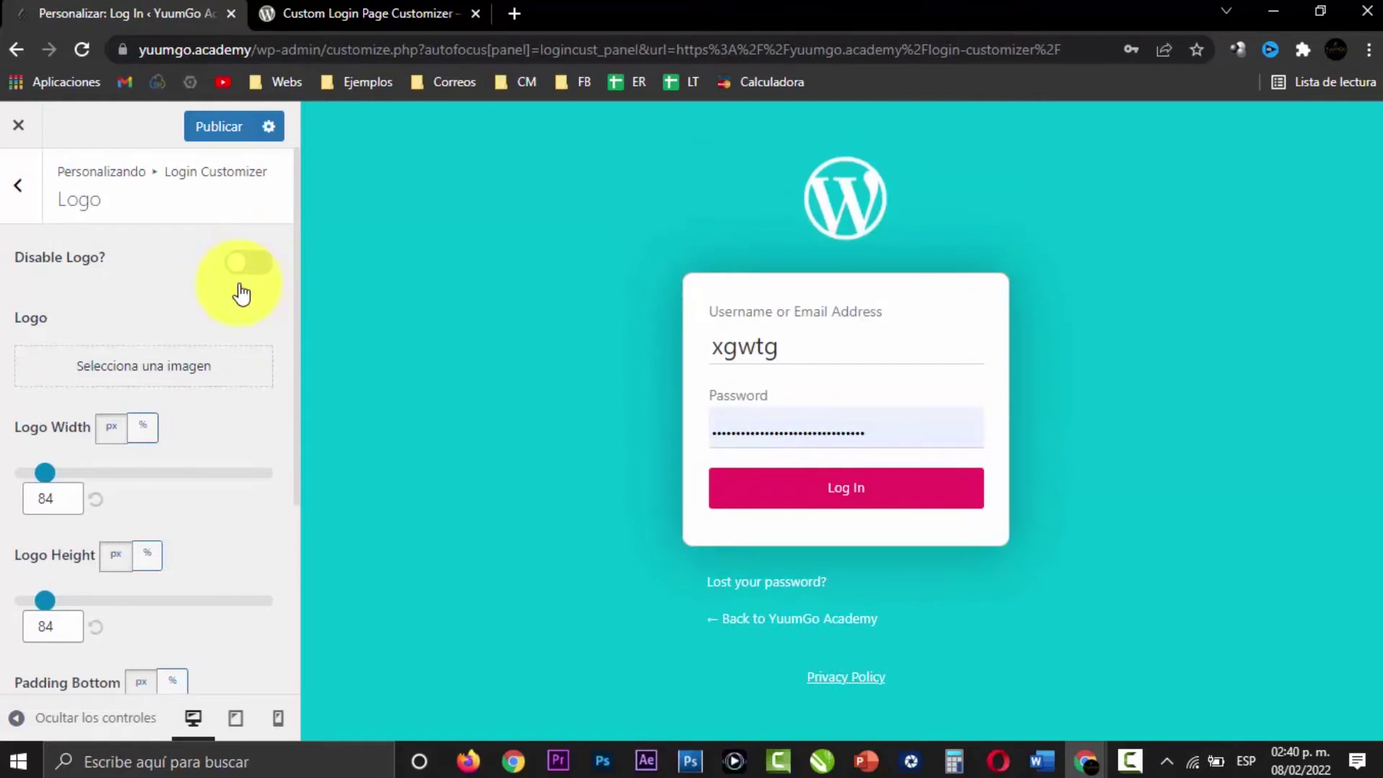
{"action": "scroll", "coordinate": [240, 334], "scroll_direction": "down", "scroll_amount": 4}
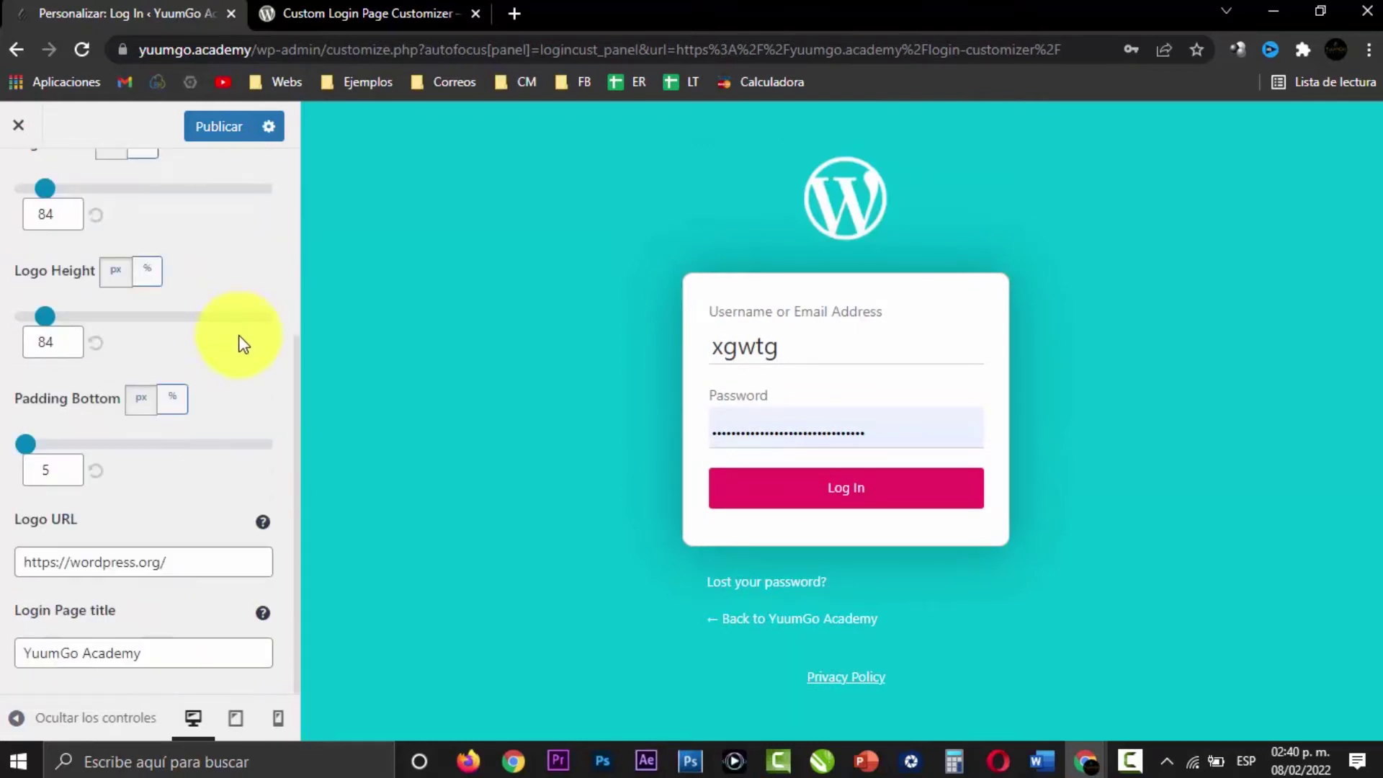
{"action": "scroll", "coordinate": [241, 342], "scroll_direction": "up", "scroll_amount": 4}
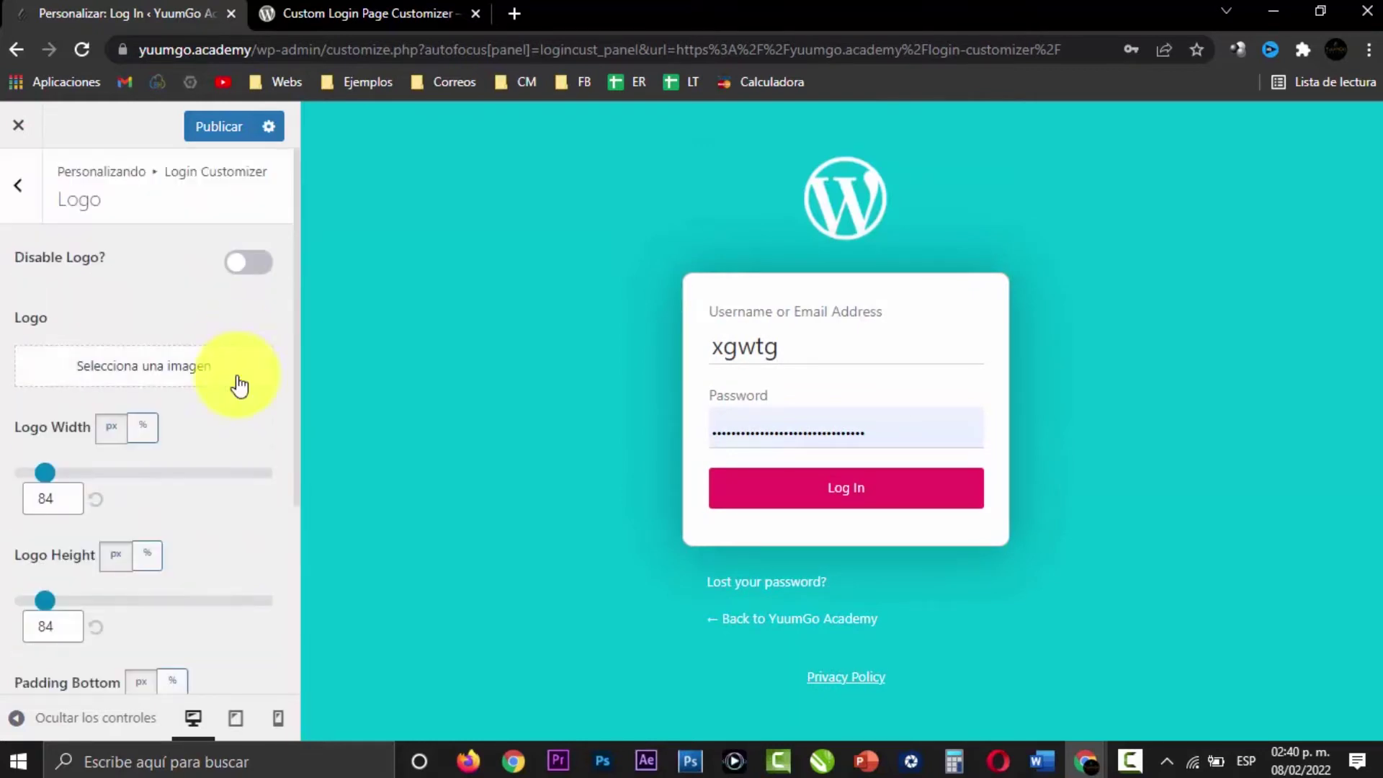
Step: Set yahewe.png from the media library as the login page logo
{"action": "left_click", "coordinate": [185, 380]}
{"action": "left_click", "coordinate": [137, 378]}
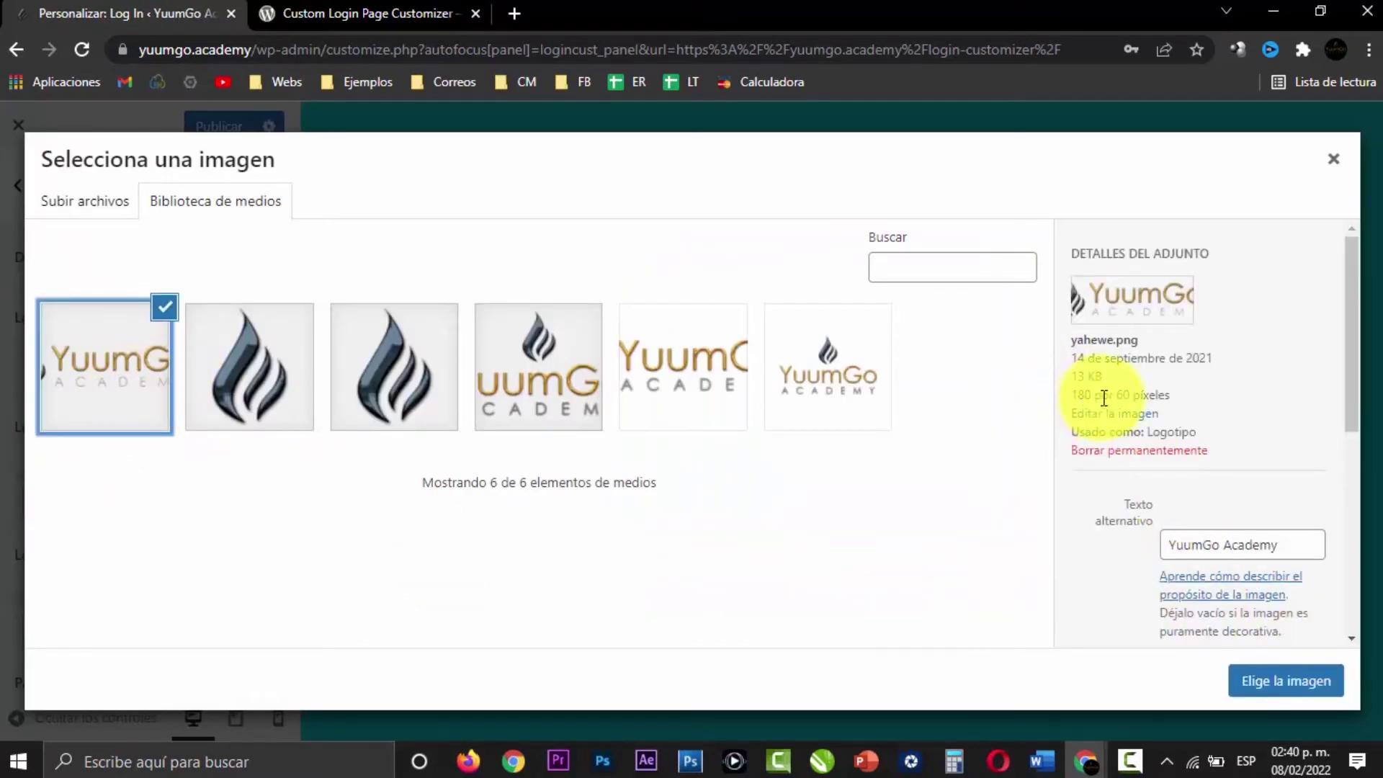
{"action": "left_click", "coordinate": [1310, 684]}
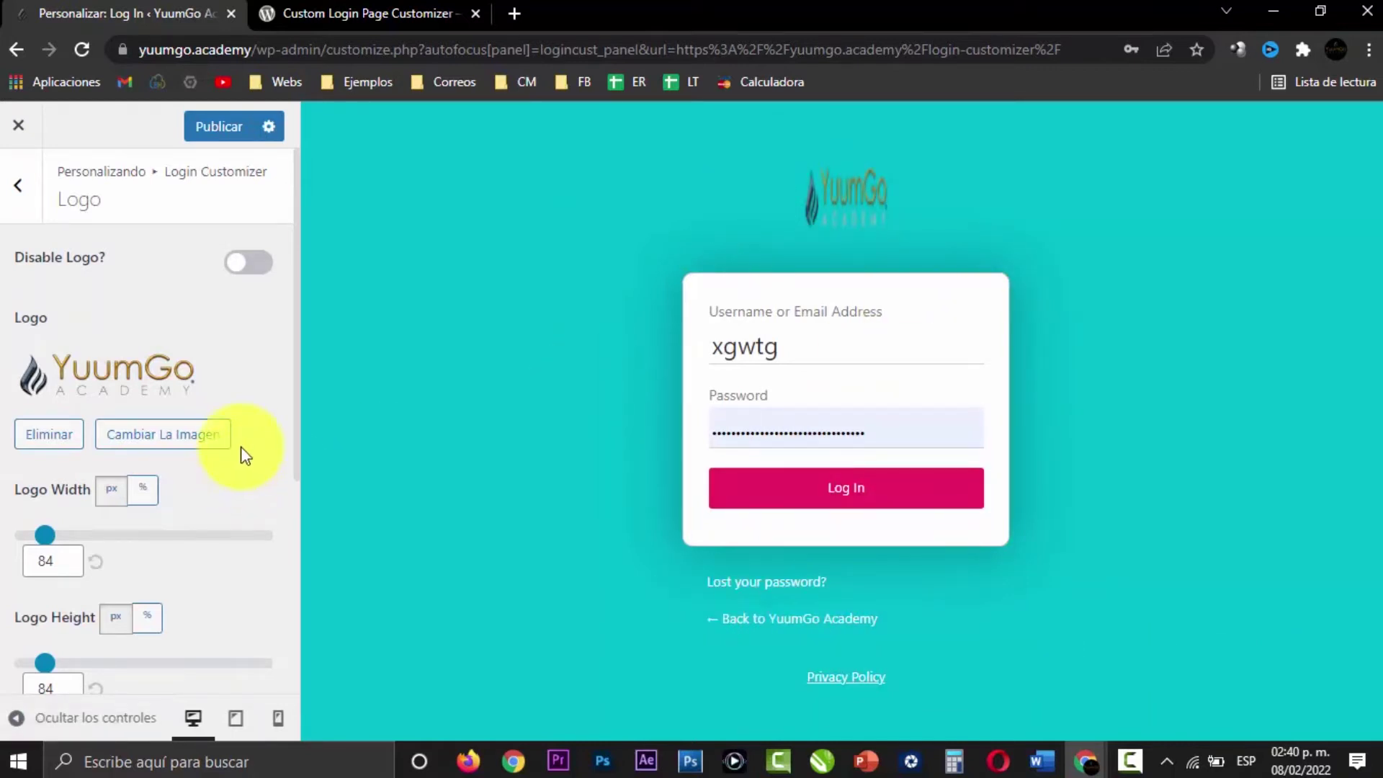
Step: Set the logo's width to 180 px and its height to 60 px
{"action": "scroll", "coordinate": [238, 450], "scroll_direction": "down", "scroll_amount": 1}
{"action": "left_click_drag", "start_coordinate": [50, 437], "coordinate": [125, 434]}
{"action": "left_click_drag", "start_coordinate": [50, 567], "coordinate": [64, 463]}
{"action": "double_click", "coordinate": [57, 458]}
{"action": "type", "text": "180"}
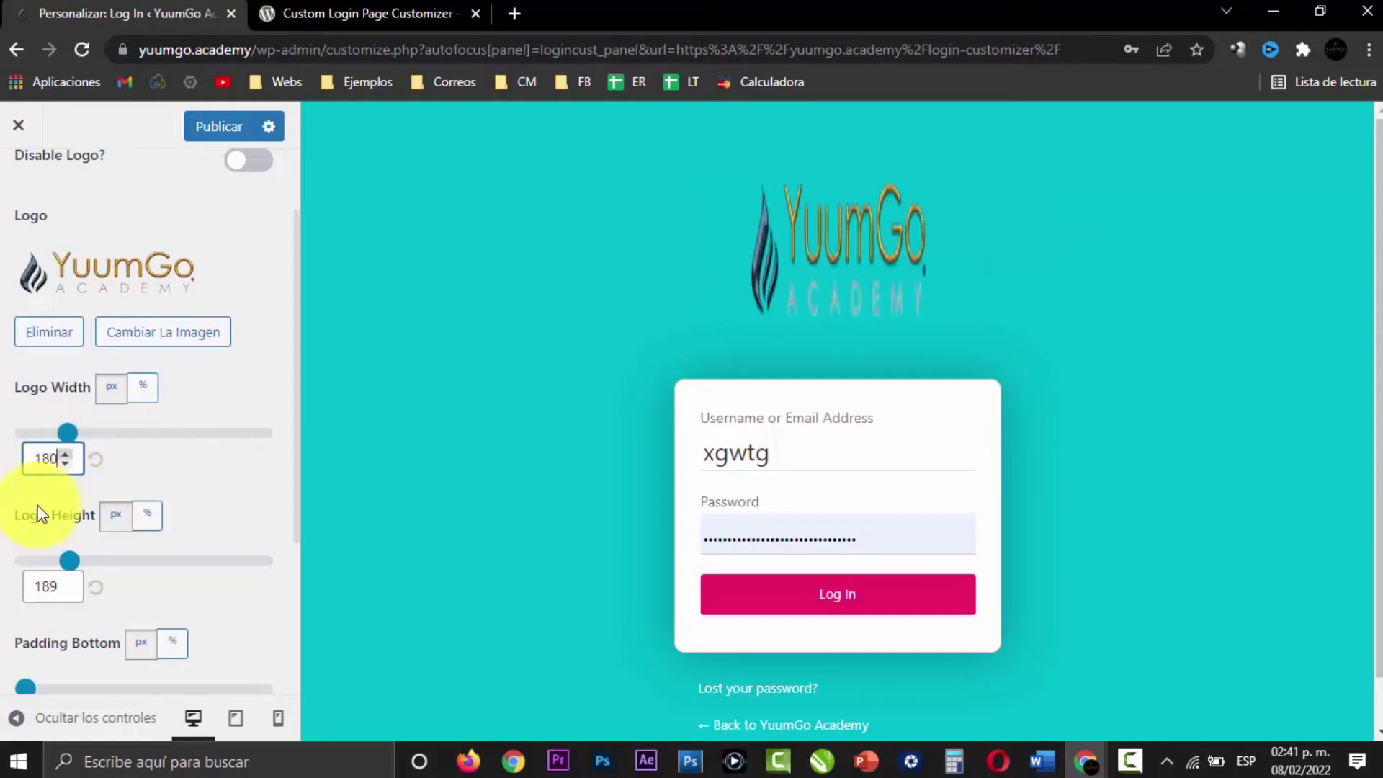
{"action": "double_click", "coordinate": [47, 587]}
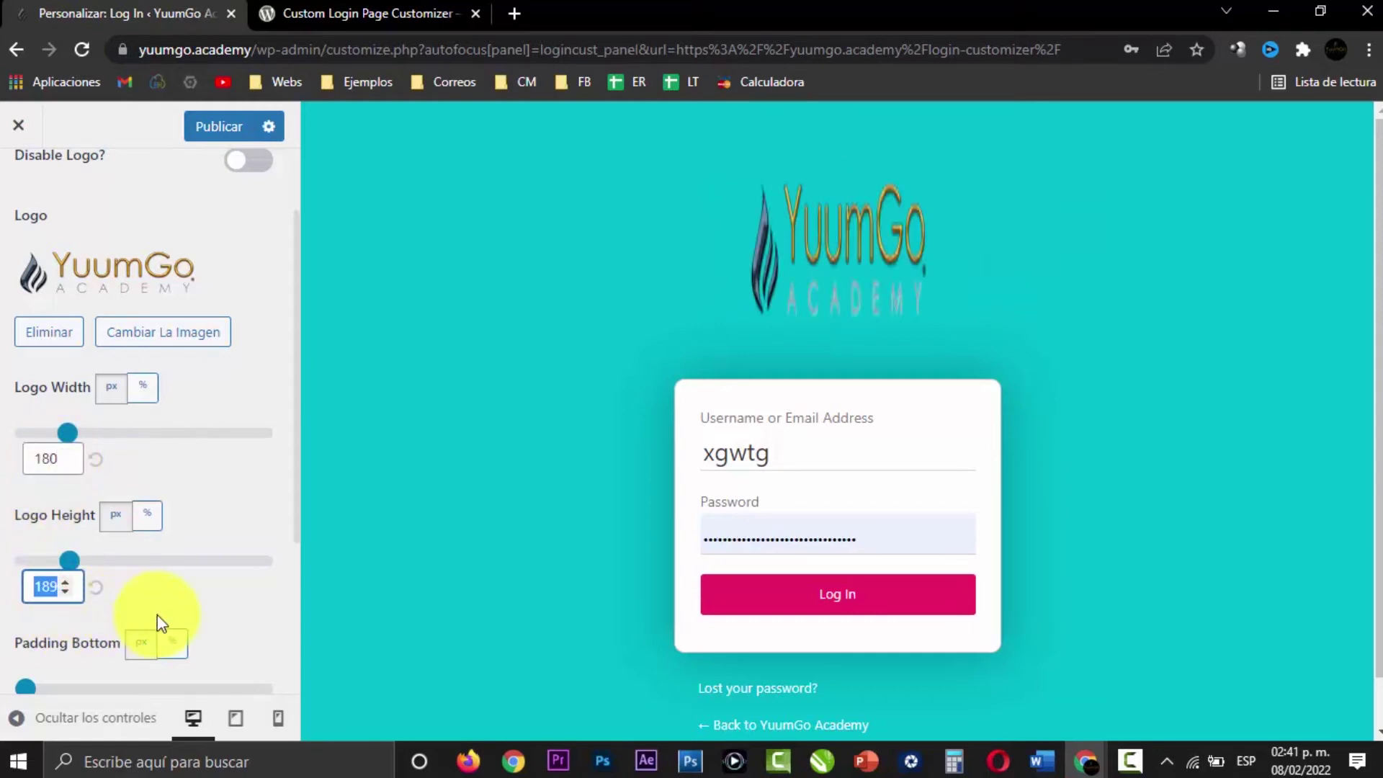
{"action": "type", "text": "60"}
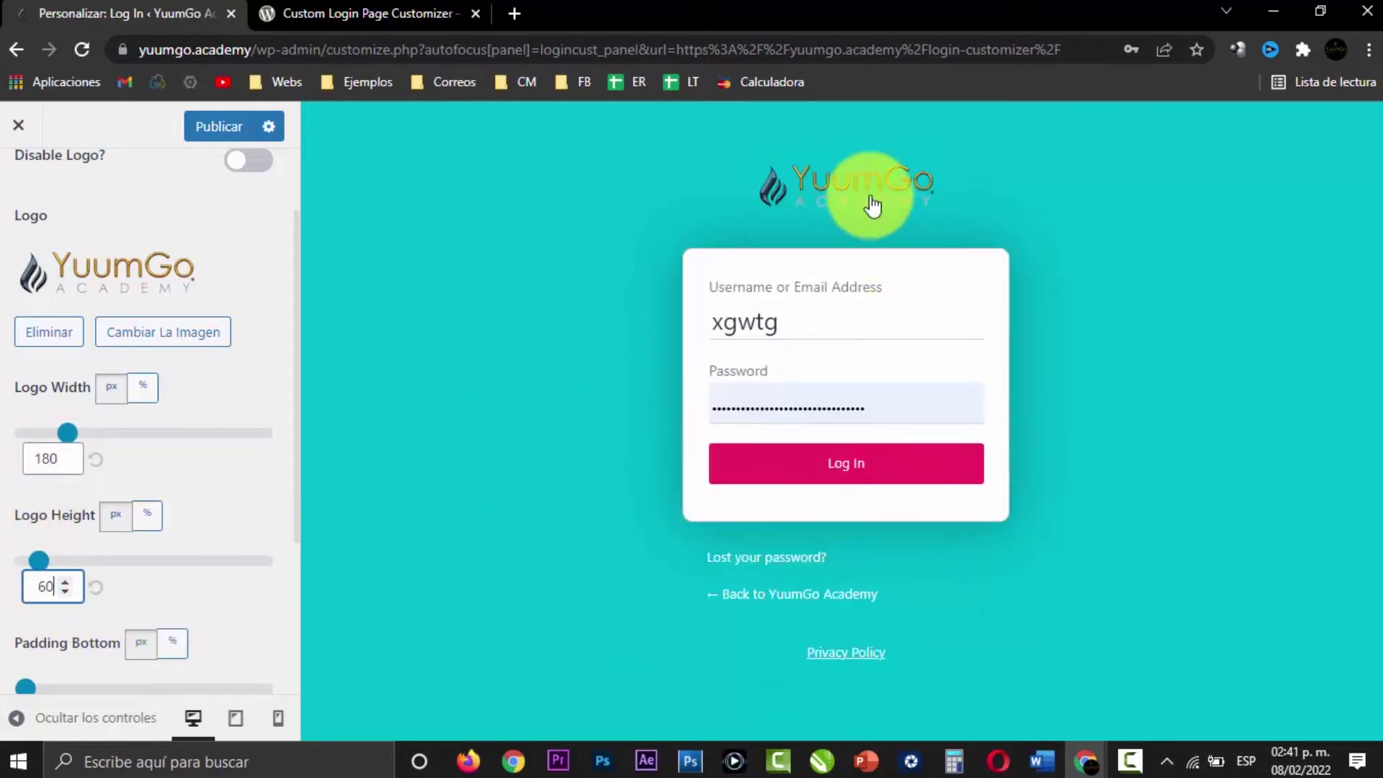
Step: Try a larger bottom padding under the logo and reset it to its default
{"action": "scroll", "coordinate": [265, 401], "scroll_direction": "down", "scroll_amount": 3}
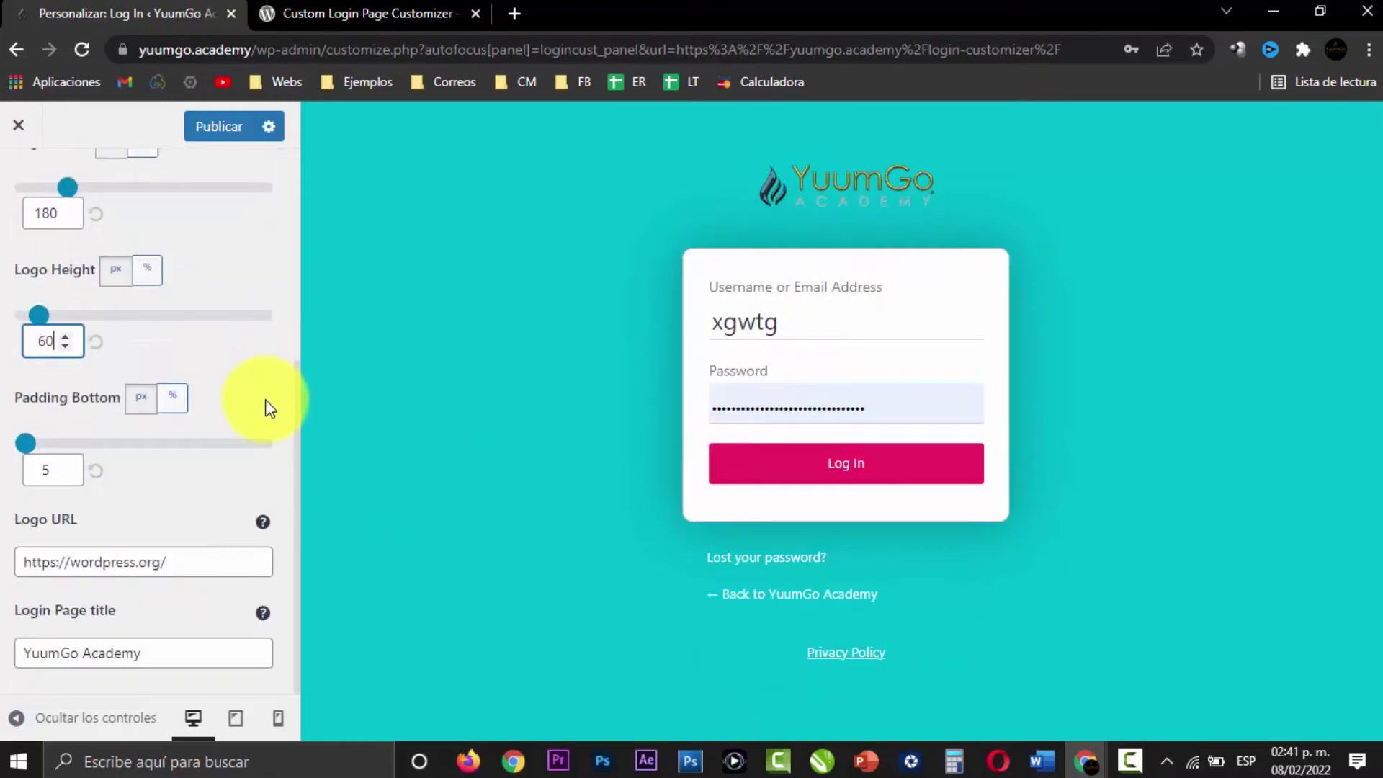
{"action": "mouse_move", "coordinate": [31, 452]}
{"action": "left_mouse_down"}
{"action": "mouse_move", "coordinate": [86, 451]}
{"action": "mouse_move", "coordinate": [28, 461]}
{"action": "mouse_move", "coordinate": [40, 456]}
{"action": "left_mouse_up"}
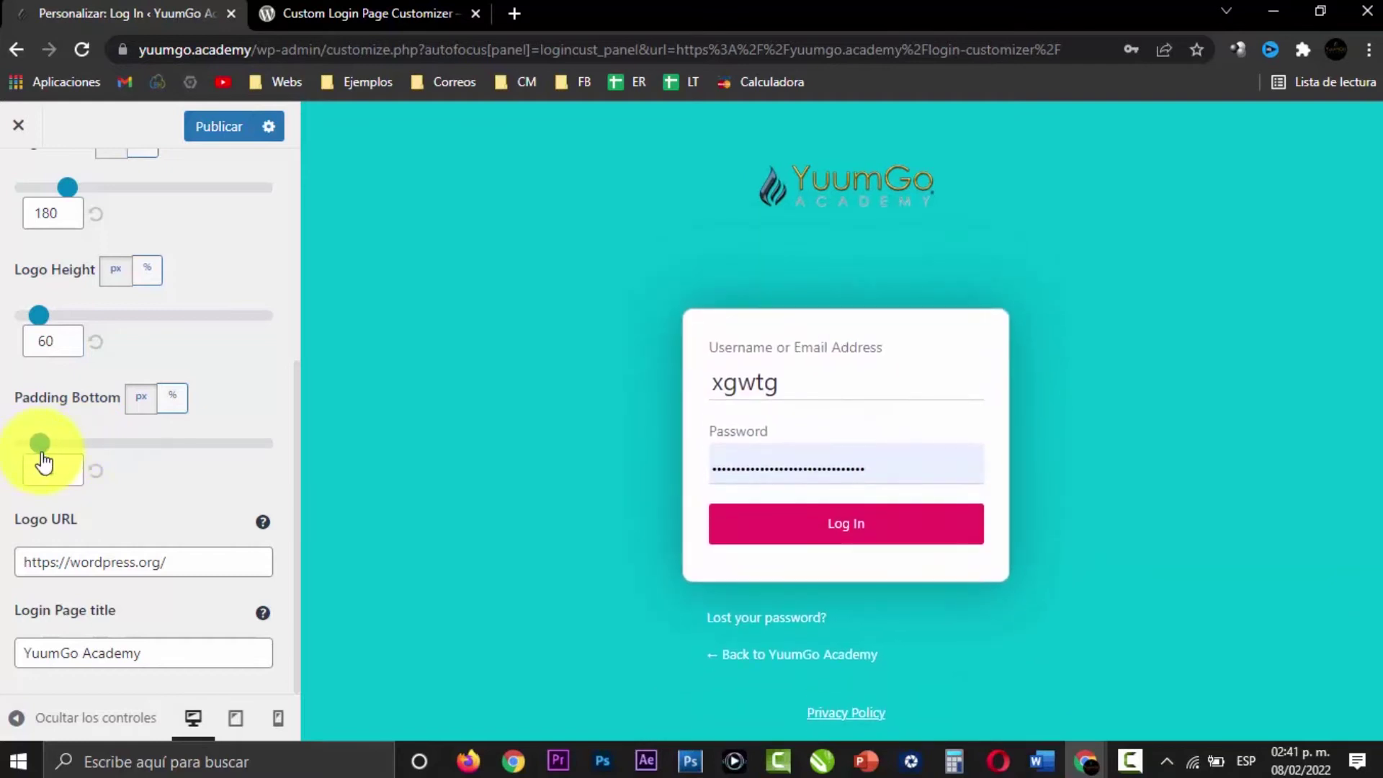
{"action": "left_click", "coordinate": [92, 469]}
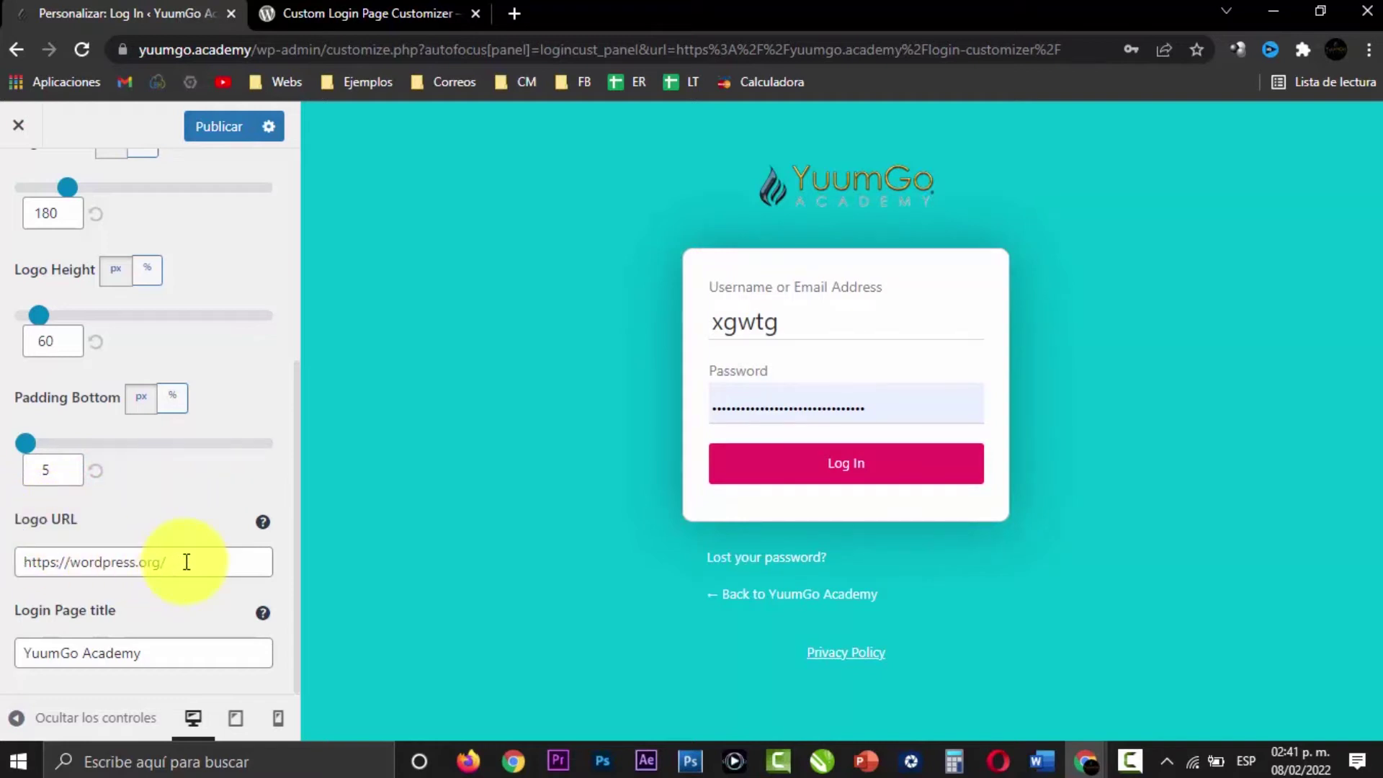
{"action": "left_click", "coordinate": [265, 367]}
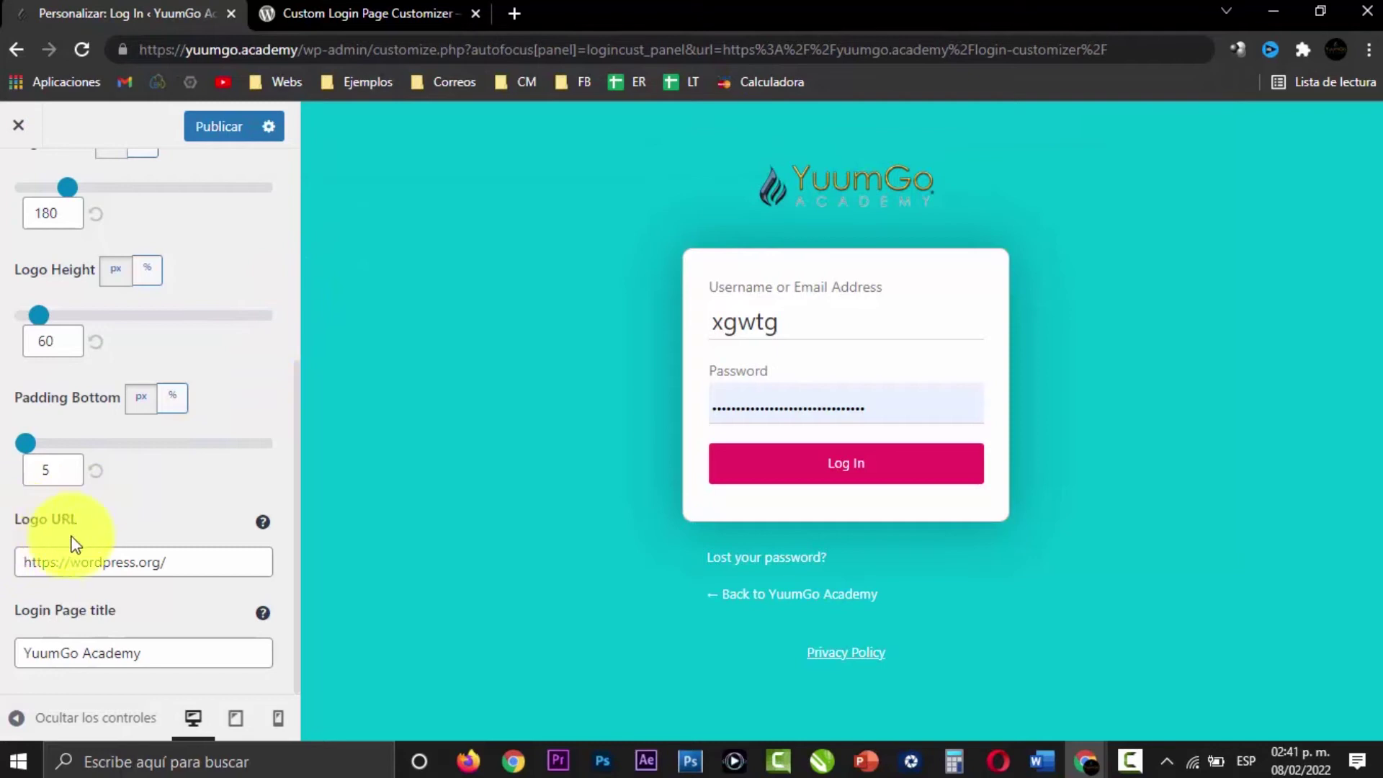
{"action": "left_click", "coordinate": [181, 561]}
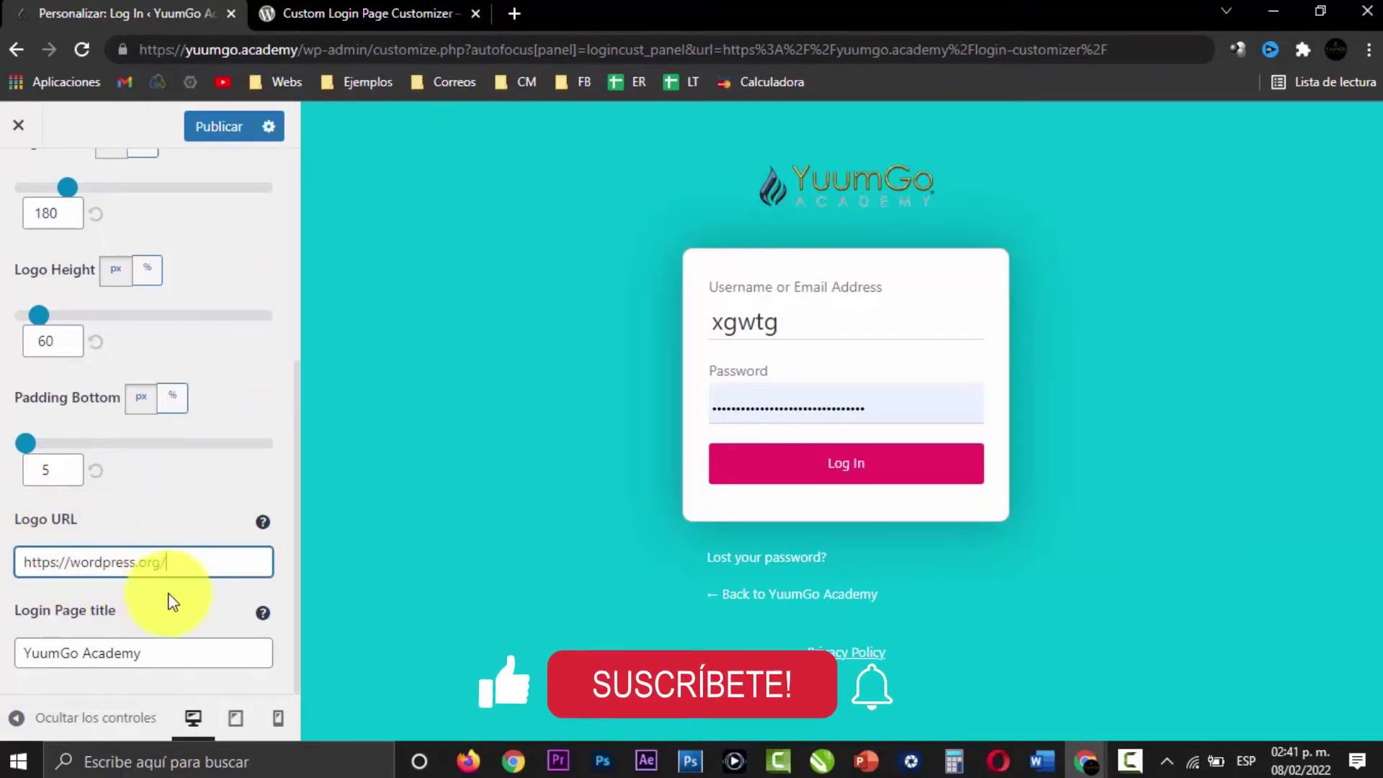
{"action": "key", "text": "ctrl+a"}
{"action": "type", "text": "https://yuumgo.academy/"}
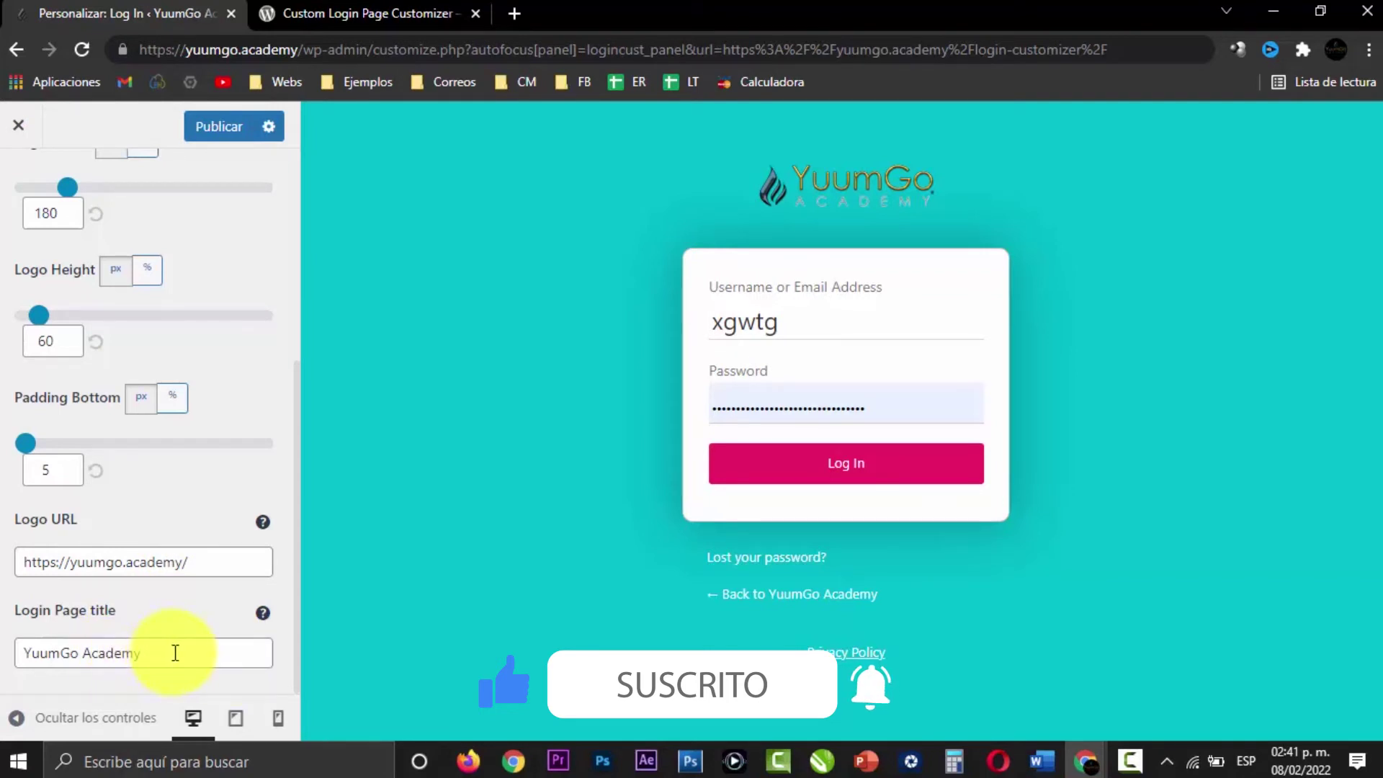
{"action": "scroll", "coordinate": [189, 583], "scroll_direction": "up", "scroll_amount": 5}
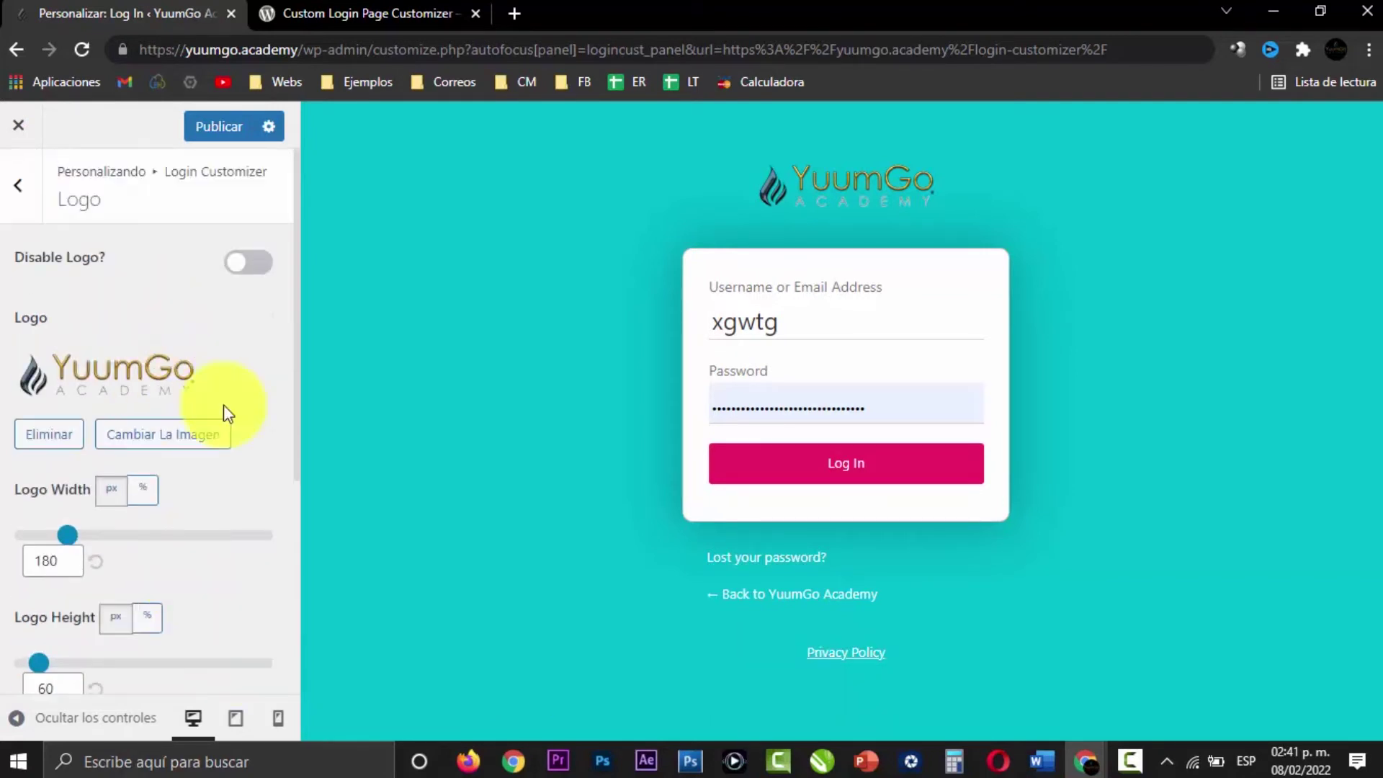
{"action": "left_click", "coordinate": [14, 178]}
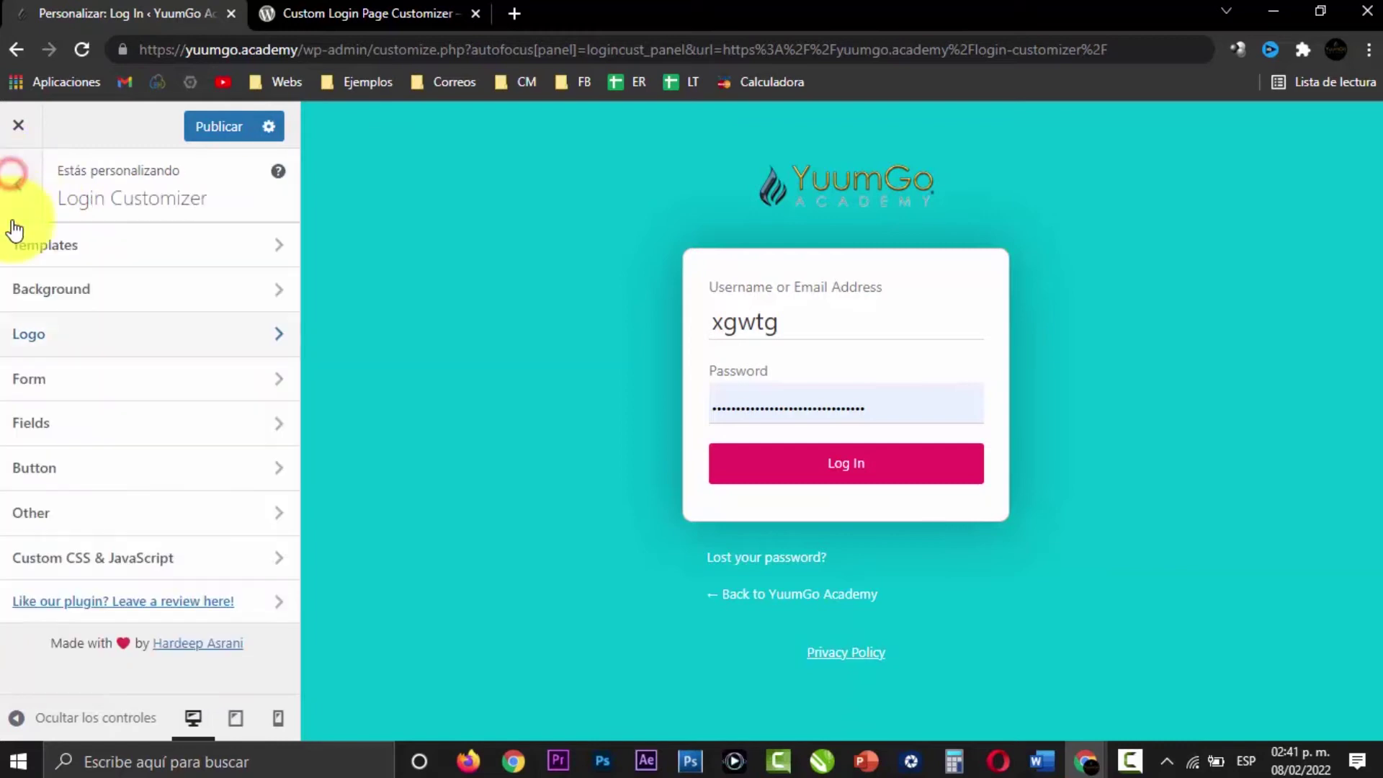
Step: Try the black, red, blue and yellow preset background colors on the login page, finishing with light turquoise #34d1e2
{"action": "left_click", "coordinate": [154, 278]}
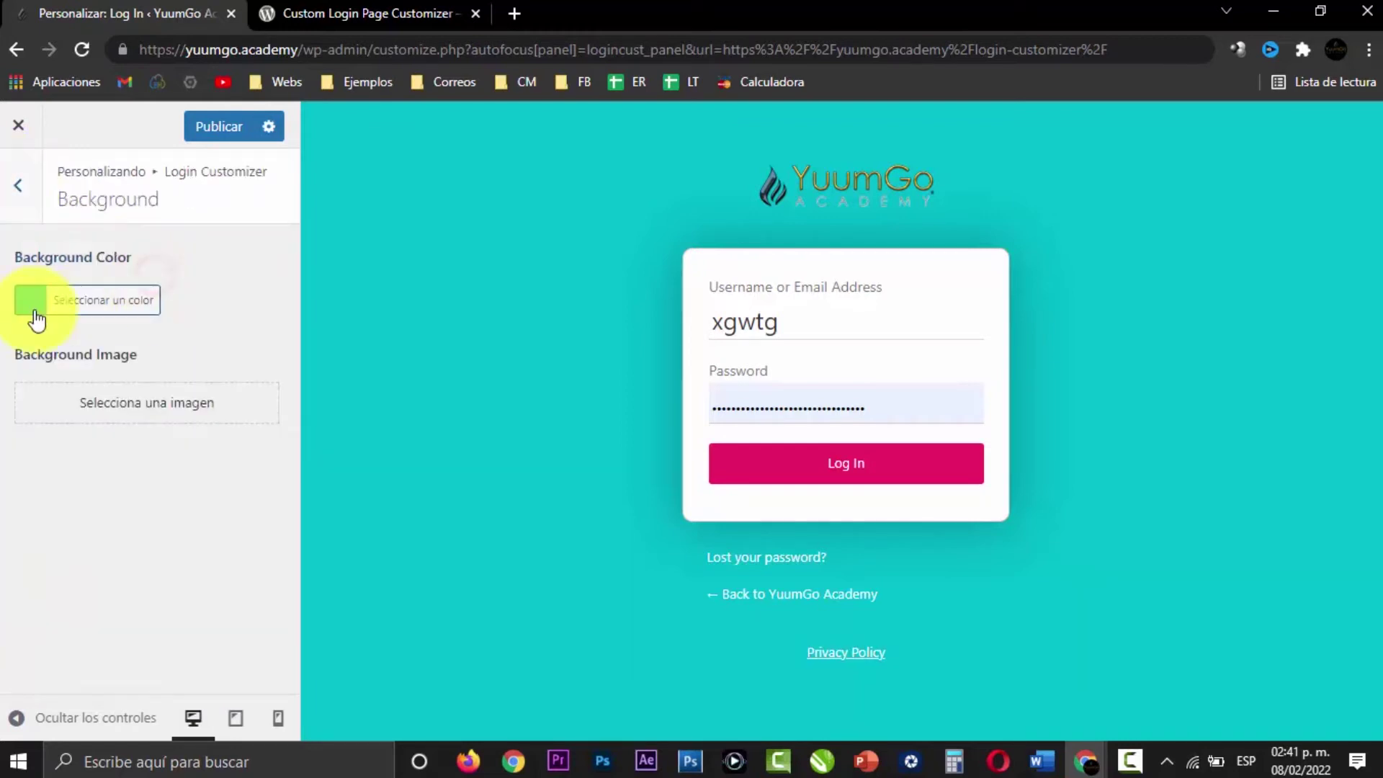
{"action": "left_click", "coordinate": [18, 302]}
{"action": "left_click", "coordinate": [36, 569]}
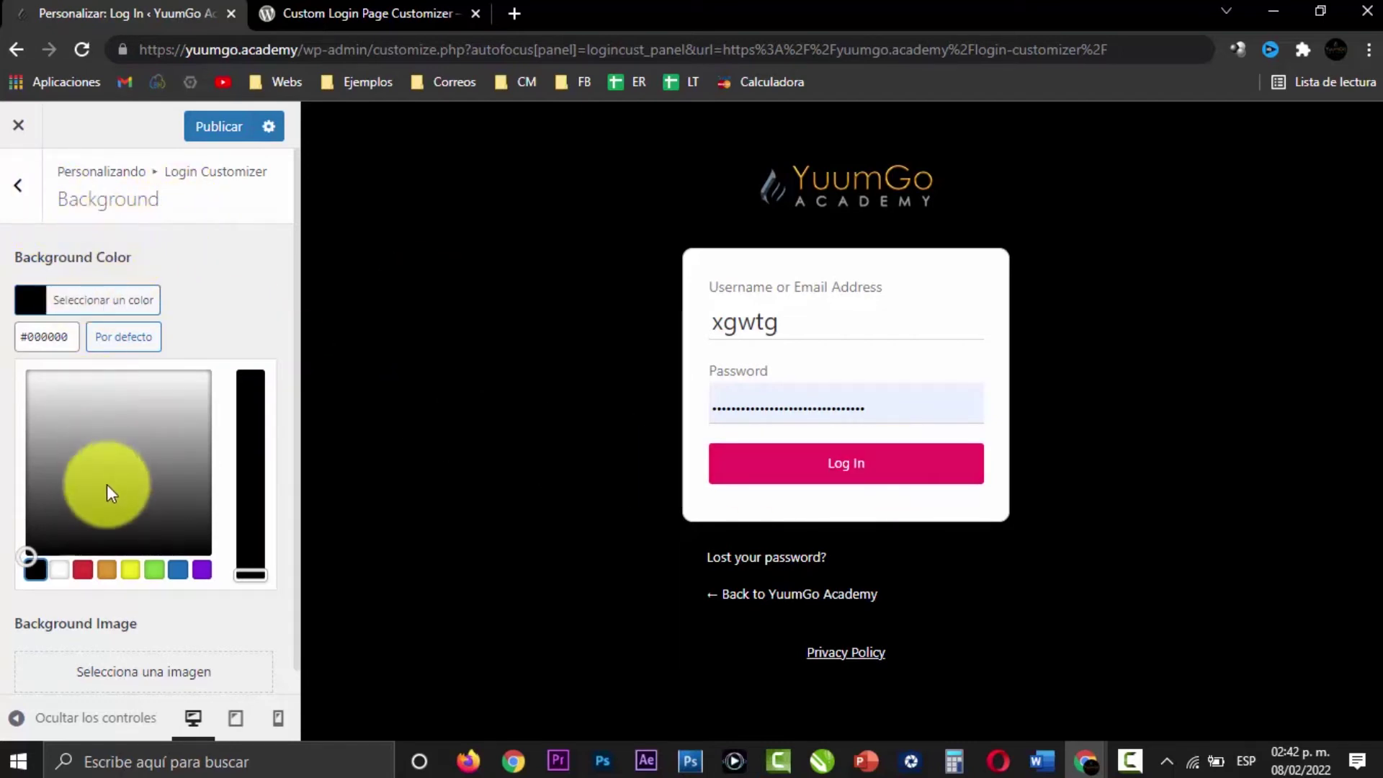
{"action": "left_click", "coordinate": [85, 571]}
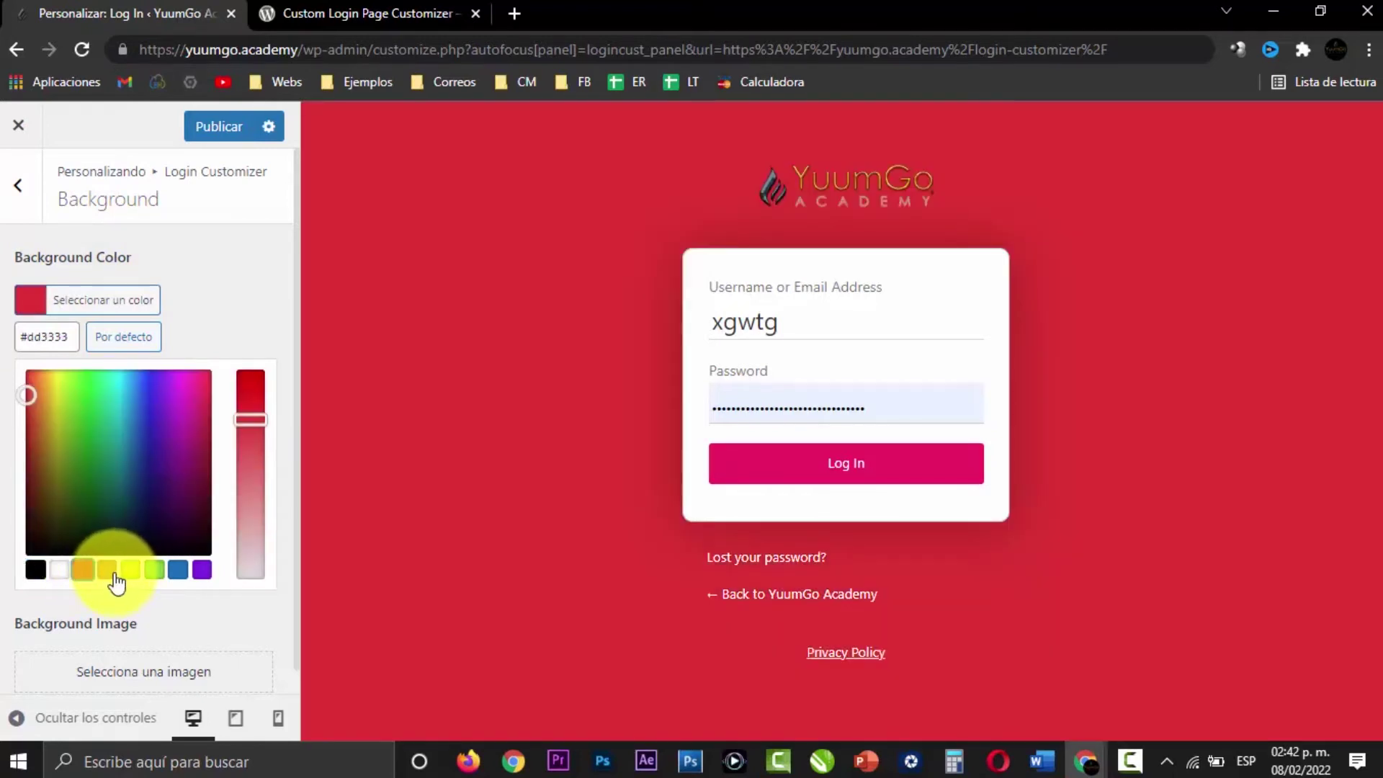
{"action": "left_click", "coordinate": [178, 570]}
{"action": "left_click", "coordinate": [131, 570]}
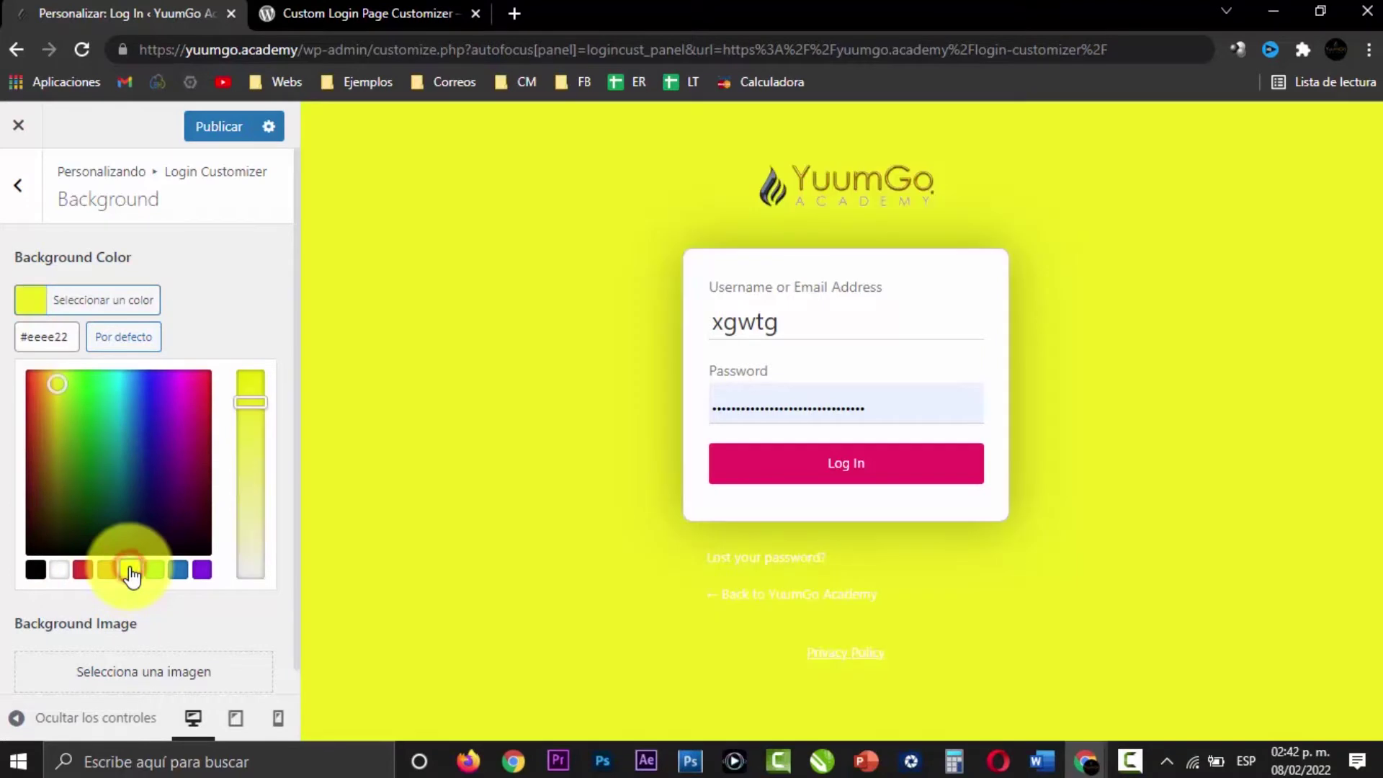
{"action": "left_click", "coordinate": [86, 570]}
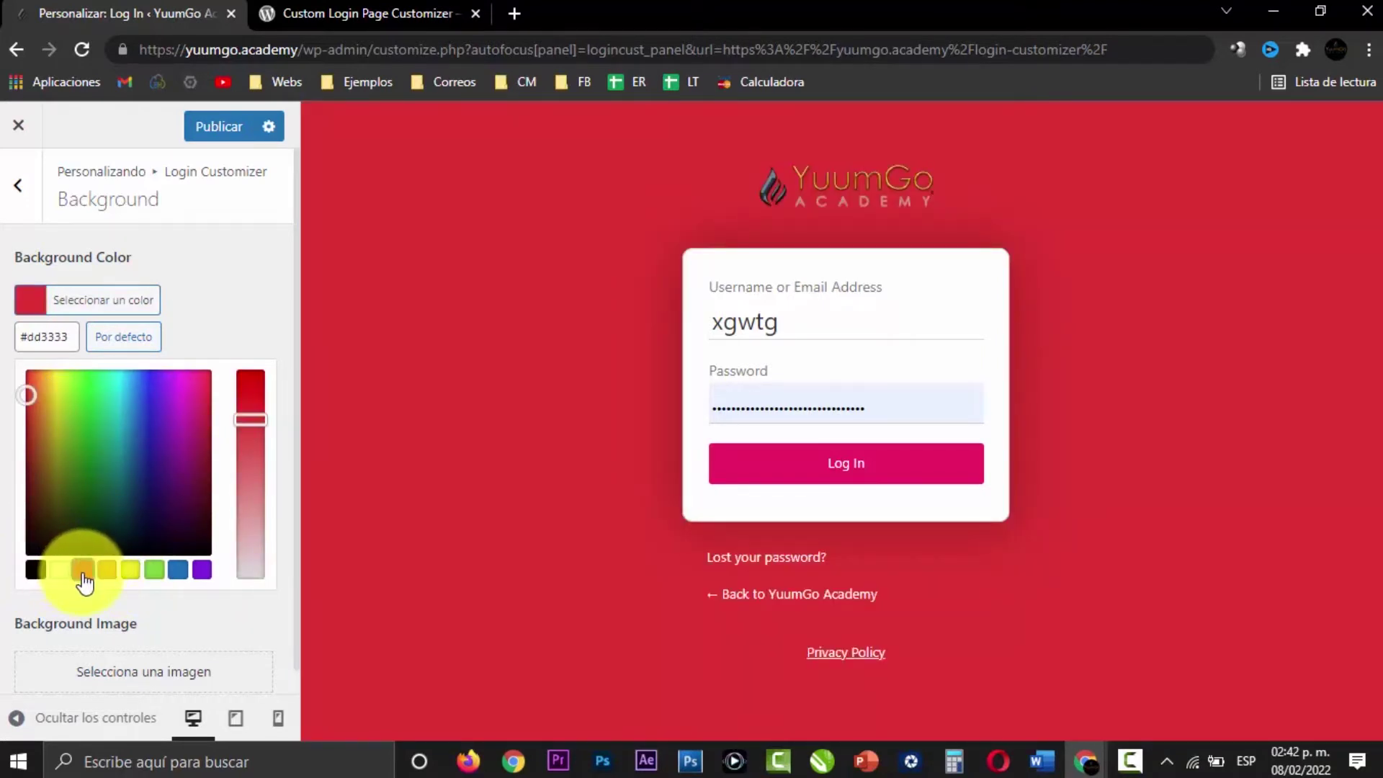
{"action": "left_click", "coordinate": [124, 392]}
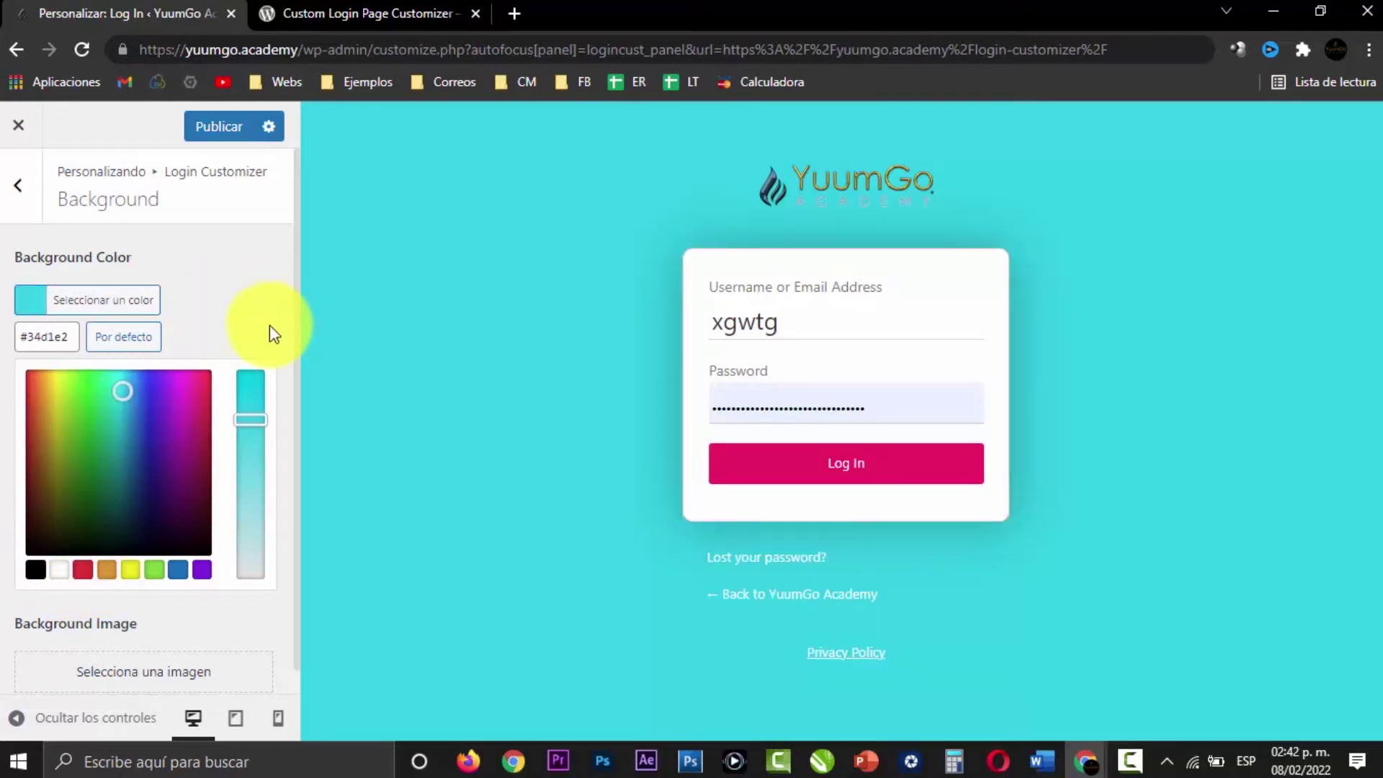
Step: Leave the background settings and open the login form's settings
{"action": "left_click", "coordinate": [17, 186]}
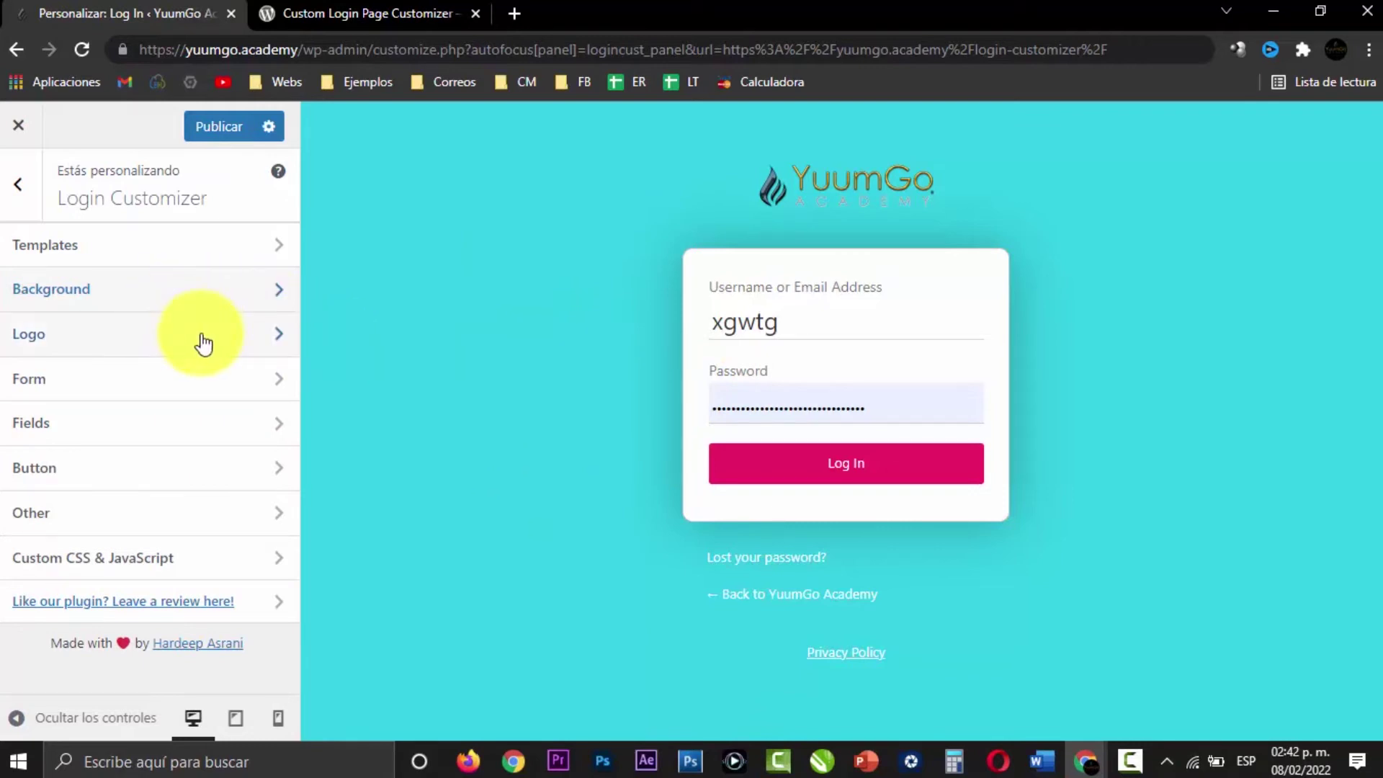
{"action": "left_click", "coordinate": [224, 387]}
{"action": "left_click", "coordinate": [17, 185]}
{"action": "left_click", "coordinate": [170, 378]}
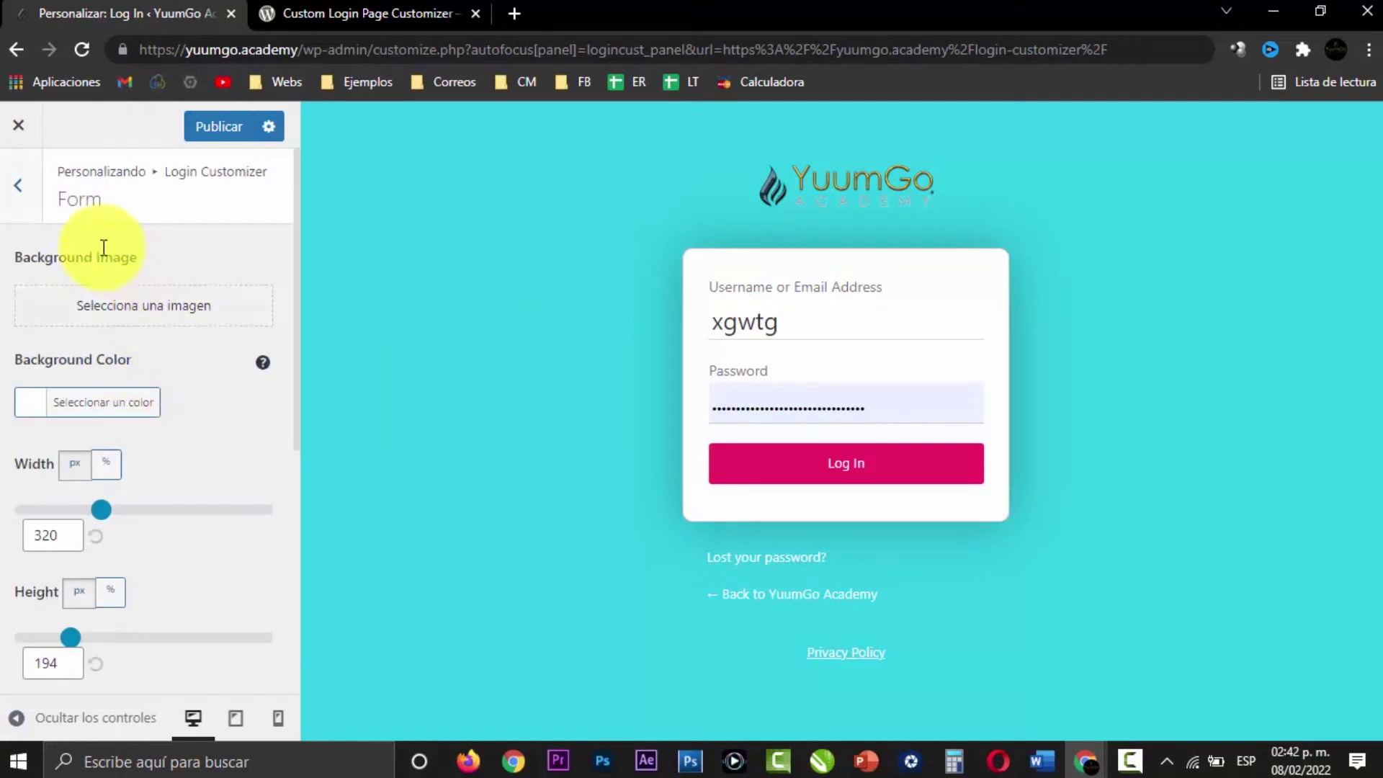
Step: Try the YuumGo Academy logo from the media library as the form's background image and remove it
{"action": "left_click", "coordinate": [135, 293]}
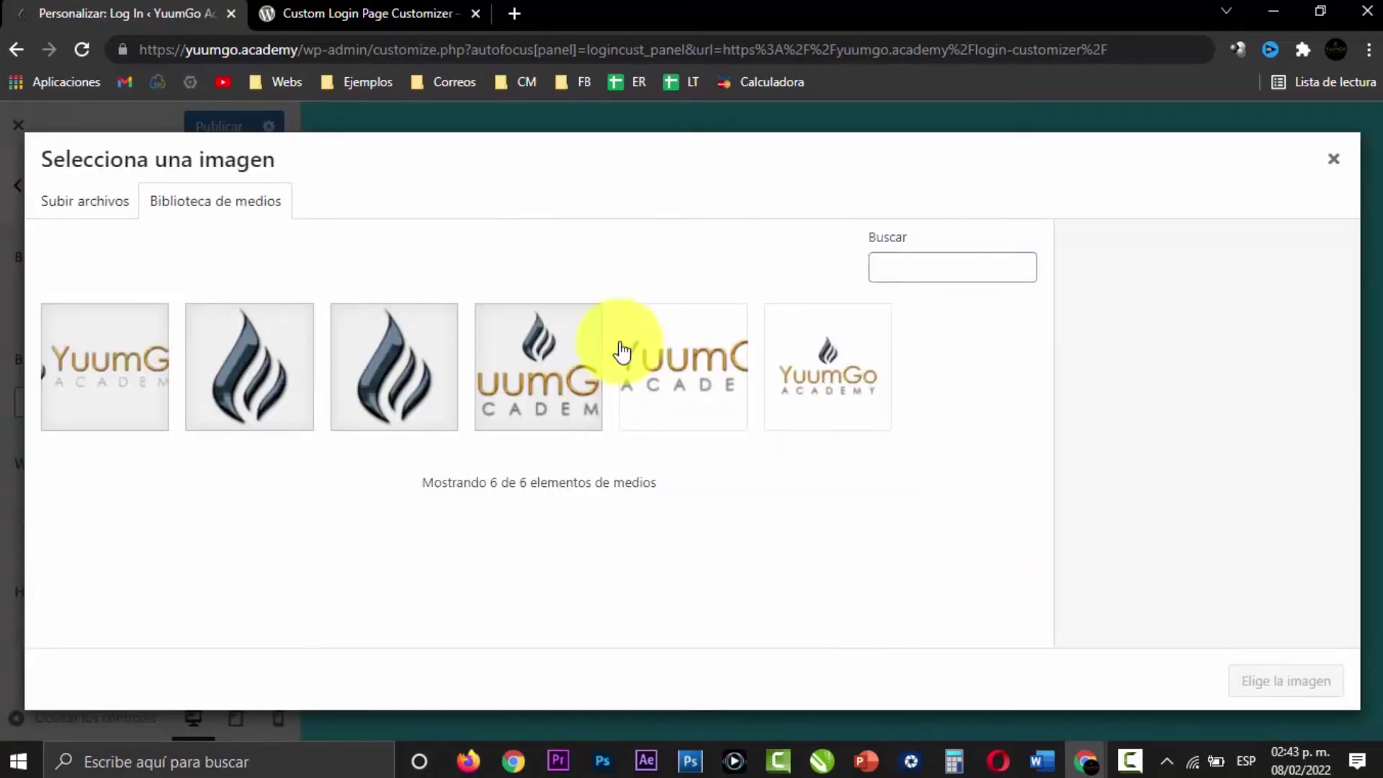
{"action": "left_click", "coordinate": [142, 347]}
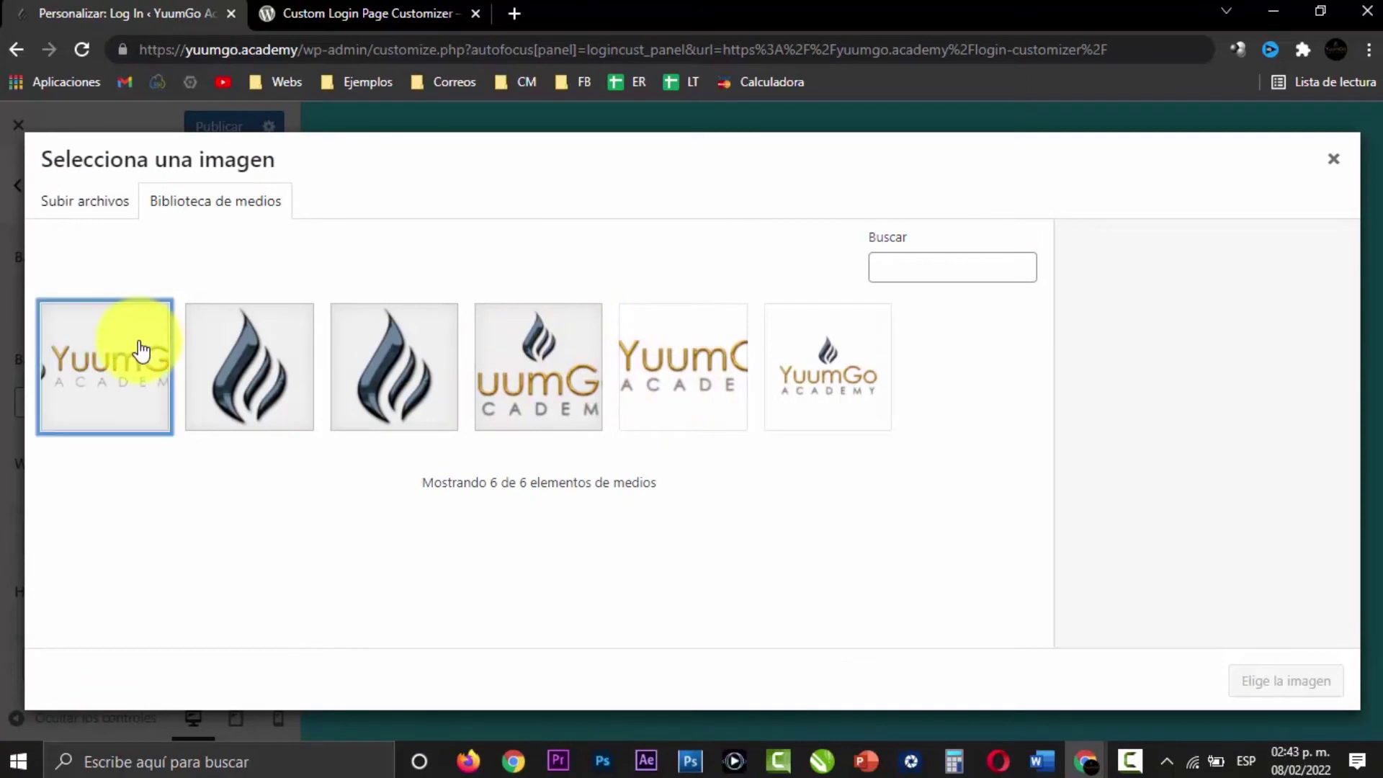
{"action": "left_click", "coordinate": [1256, 675]}
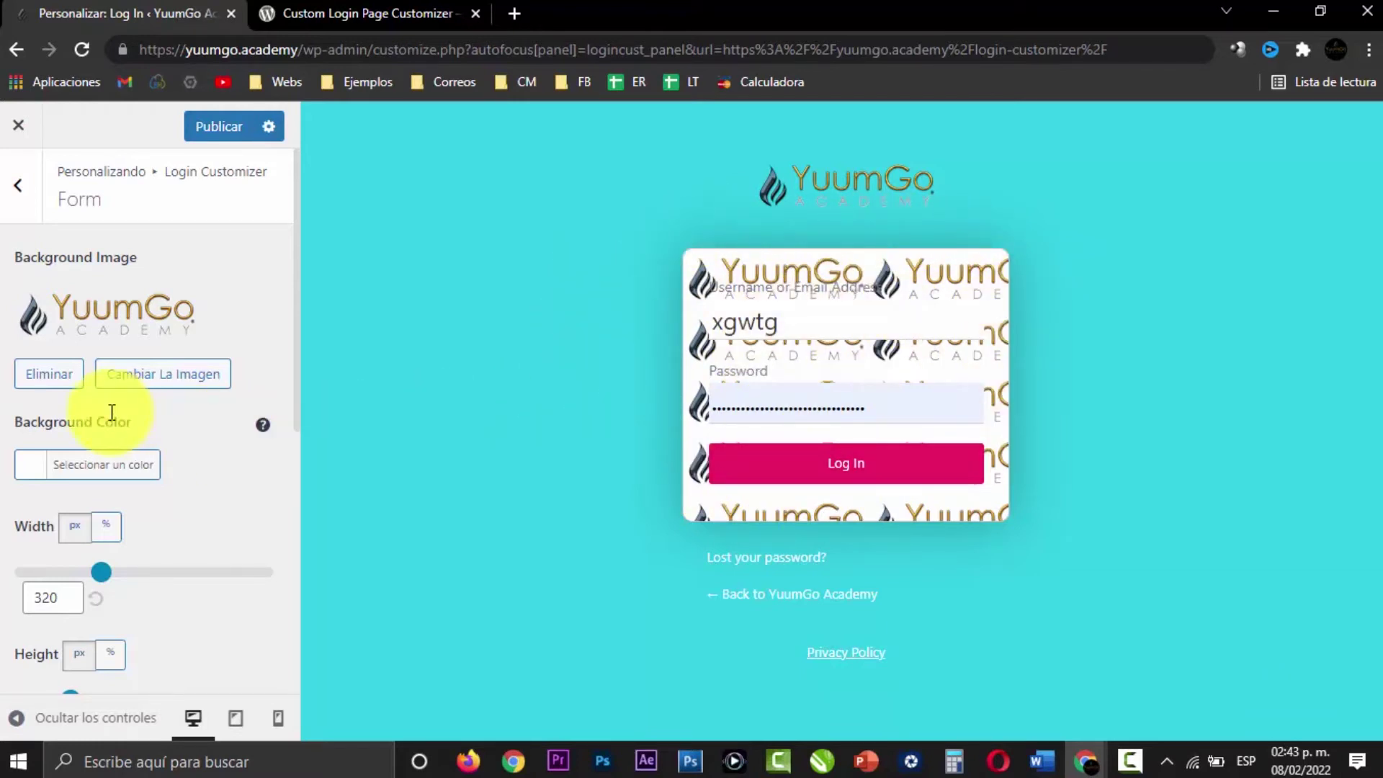
{"action": "left_click", "coordinate": [49, 380]}
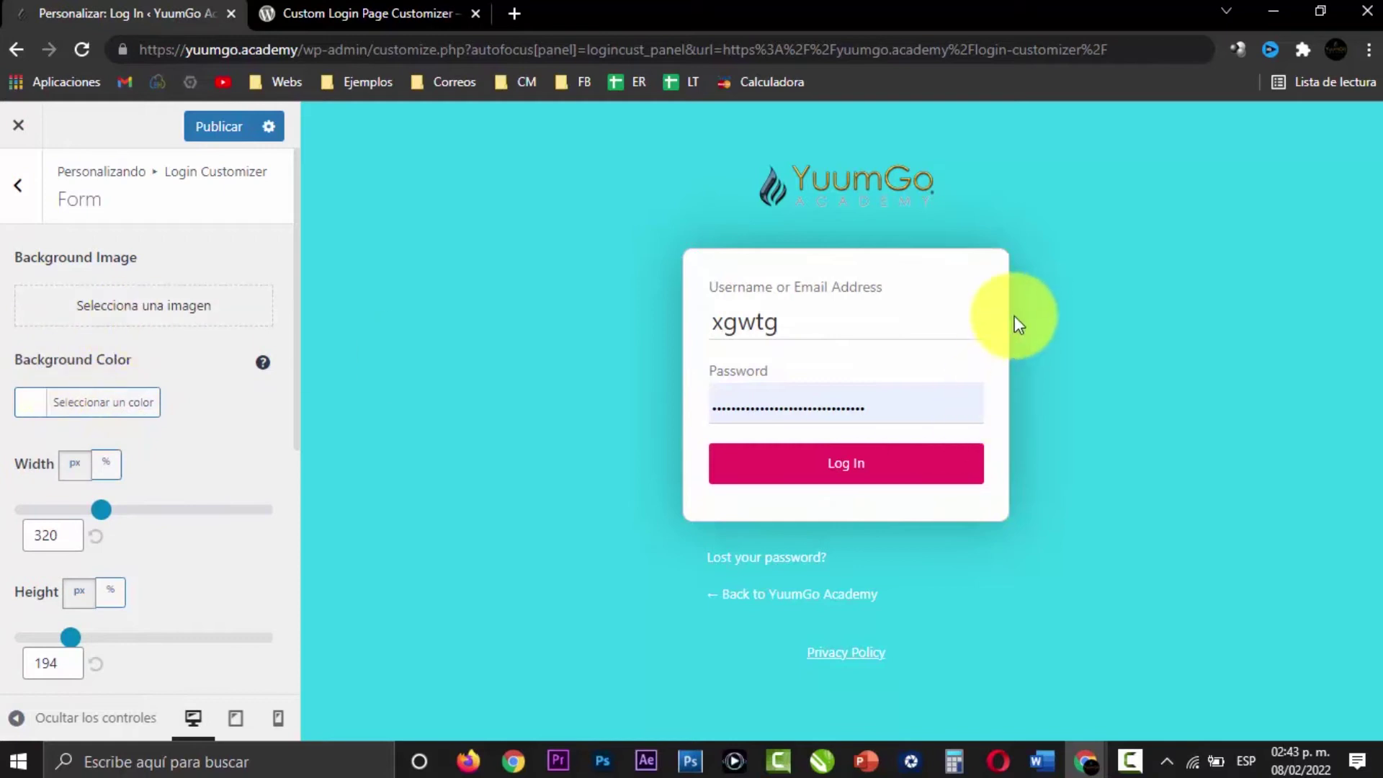
Step: Try the purple, blue, green, yellow, orange and red preset background colors on the form and restore the default color
{"action": "left_click", "coordinate": [79, 402]}
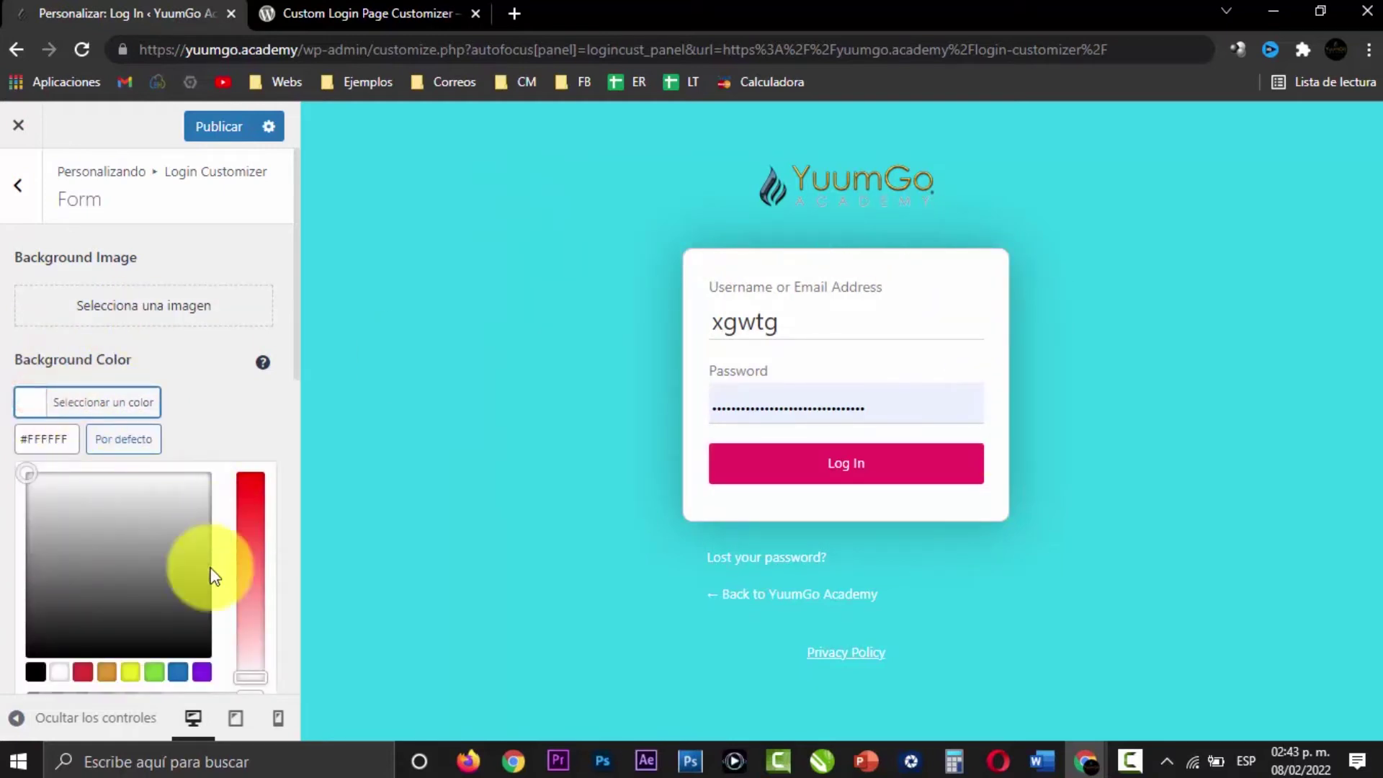
{"action": "left_click", "coordinate": [199, 672]}
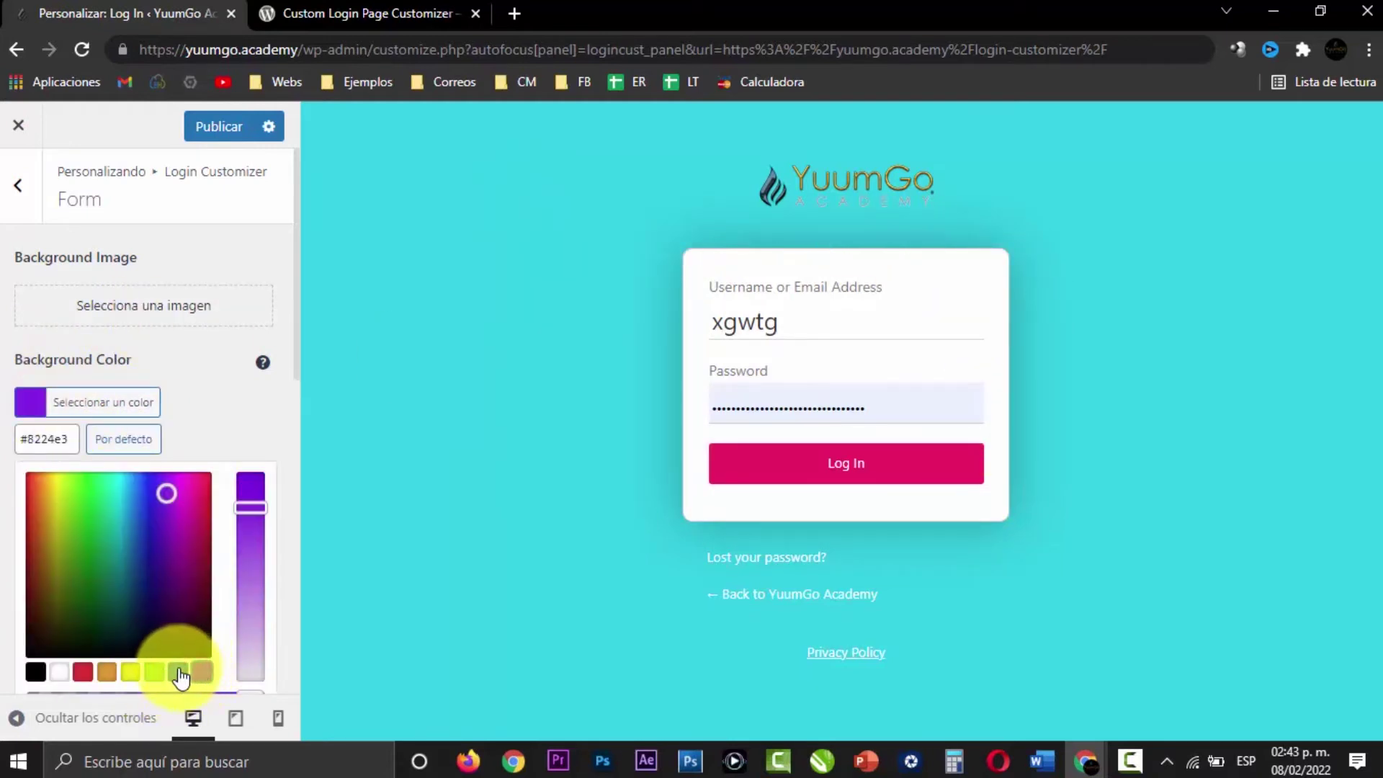
{"action": "left_click", "coordinate": [179, 672]}
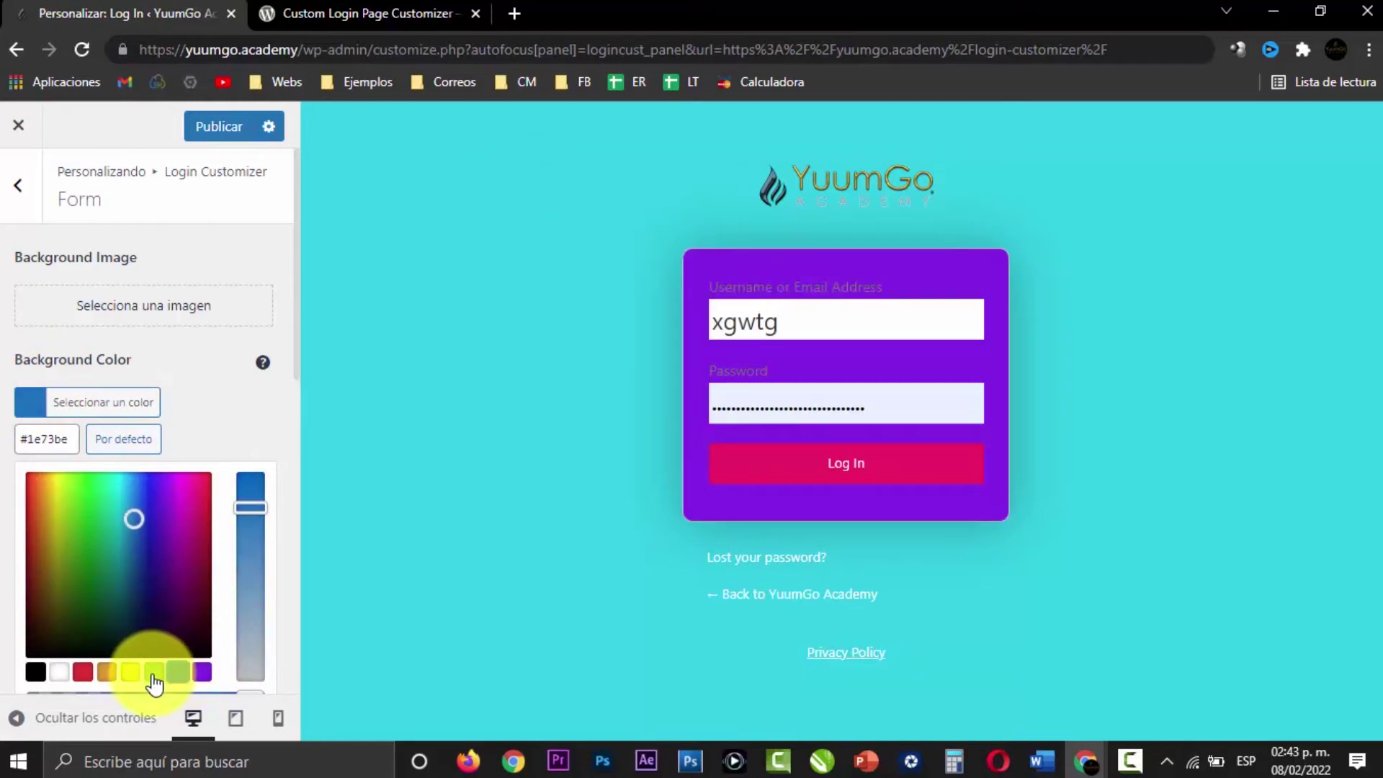
{"action": "left_click", "coordinate": [153, 673]}
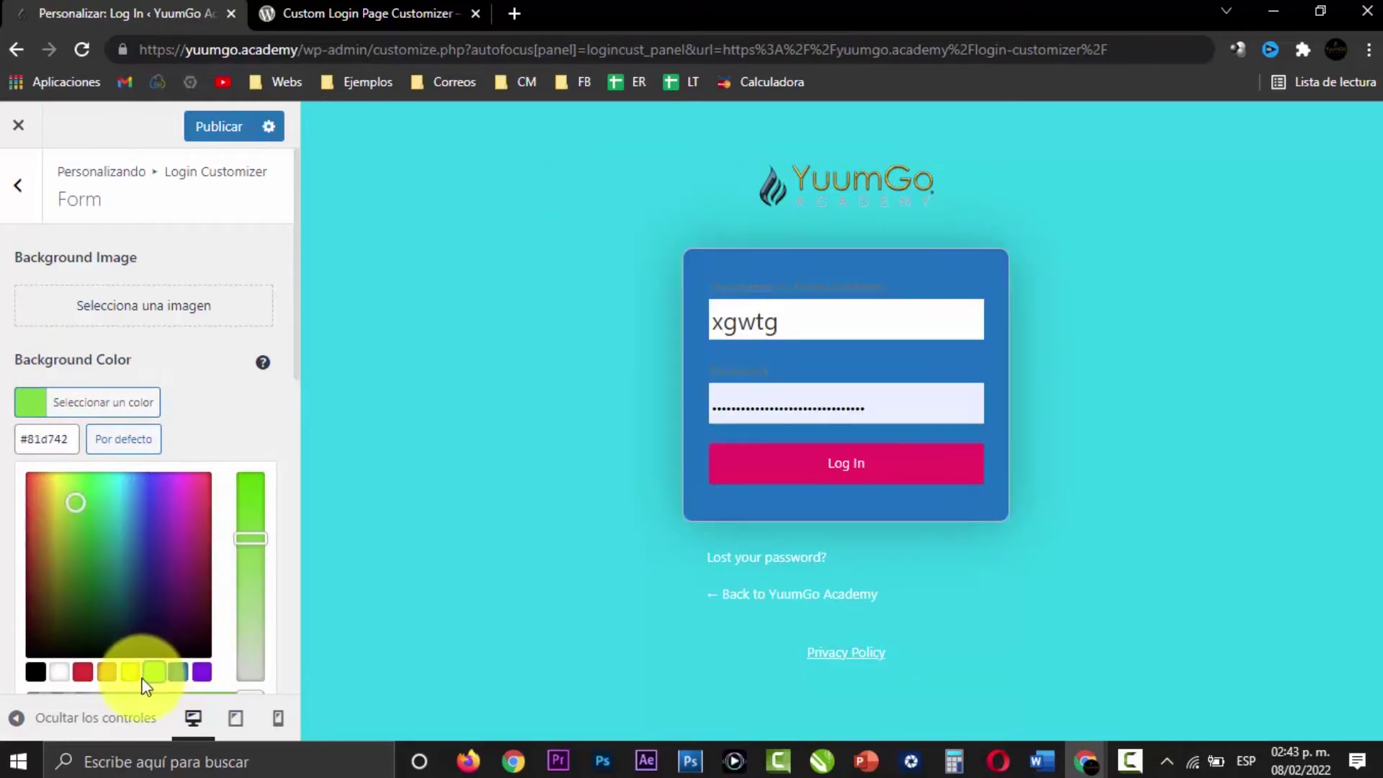
{"action": "left_click", "coordinate": [131, 673]}
{"action": "left_click", "coordinate": [106, 674]}
{"action": "left_click", "coordinate": [85, 673]}
{"action": "left_click", "coordinate": [124, 441]}
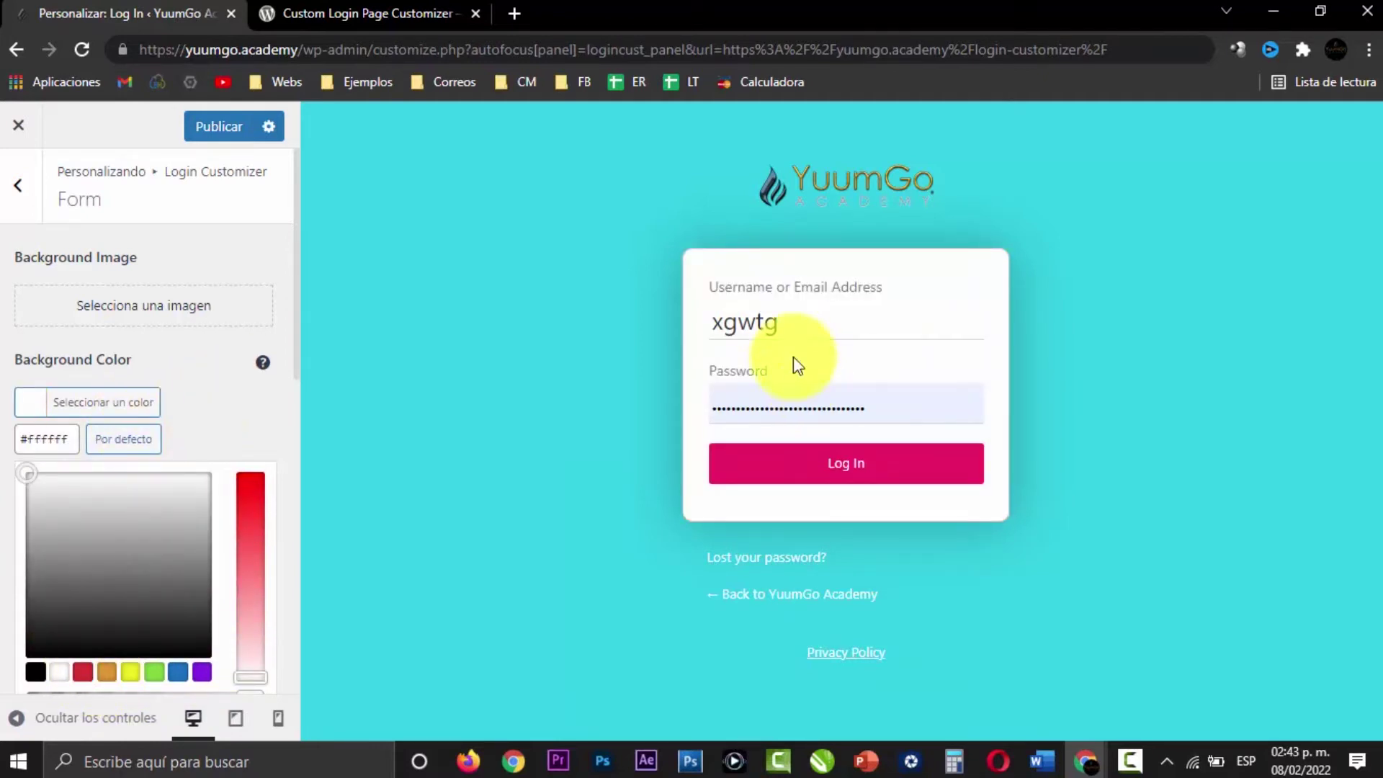
{"action": "left_click", "coordinate": [716, 317]}
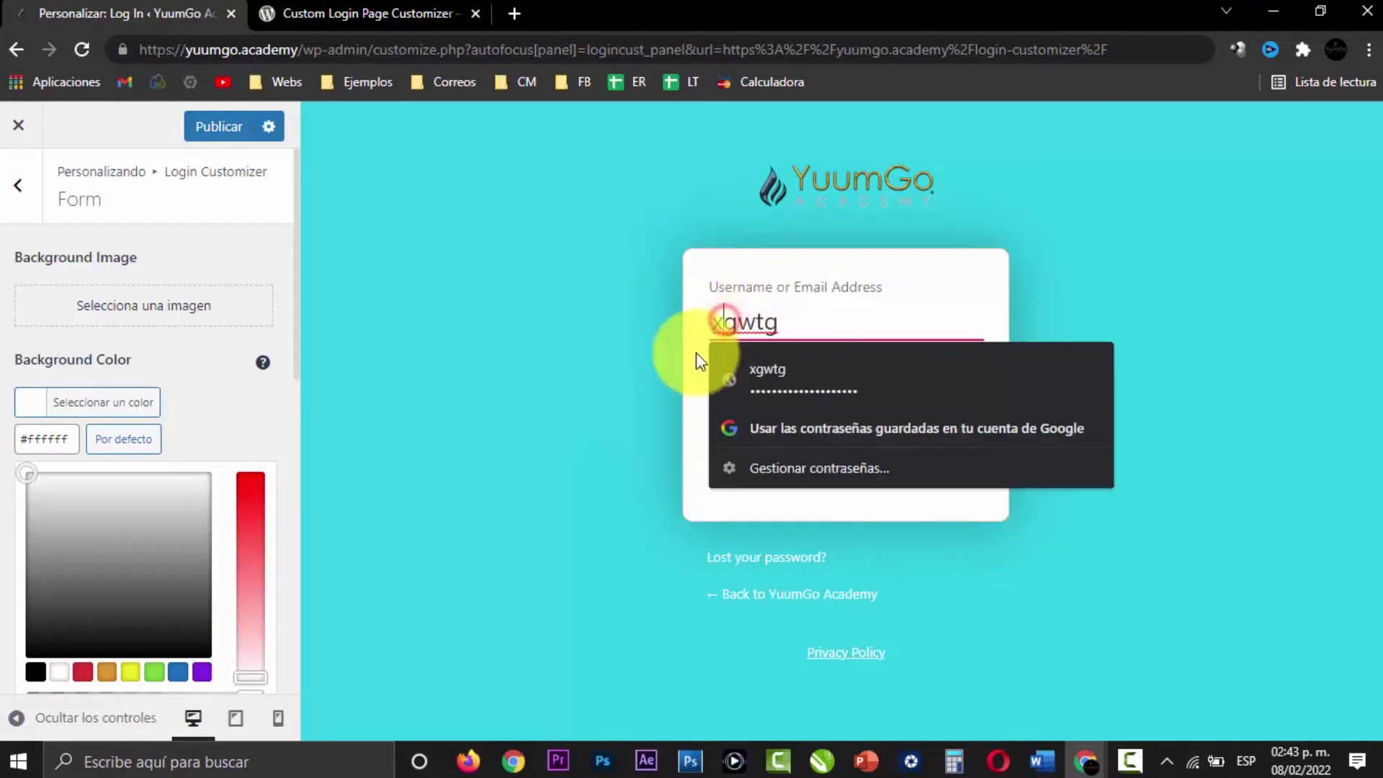
{"action": "left_click", "coordinate": [249, 411]}
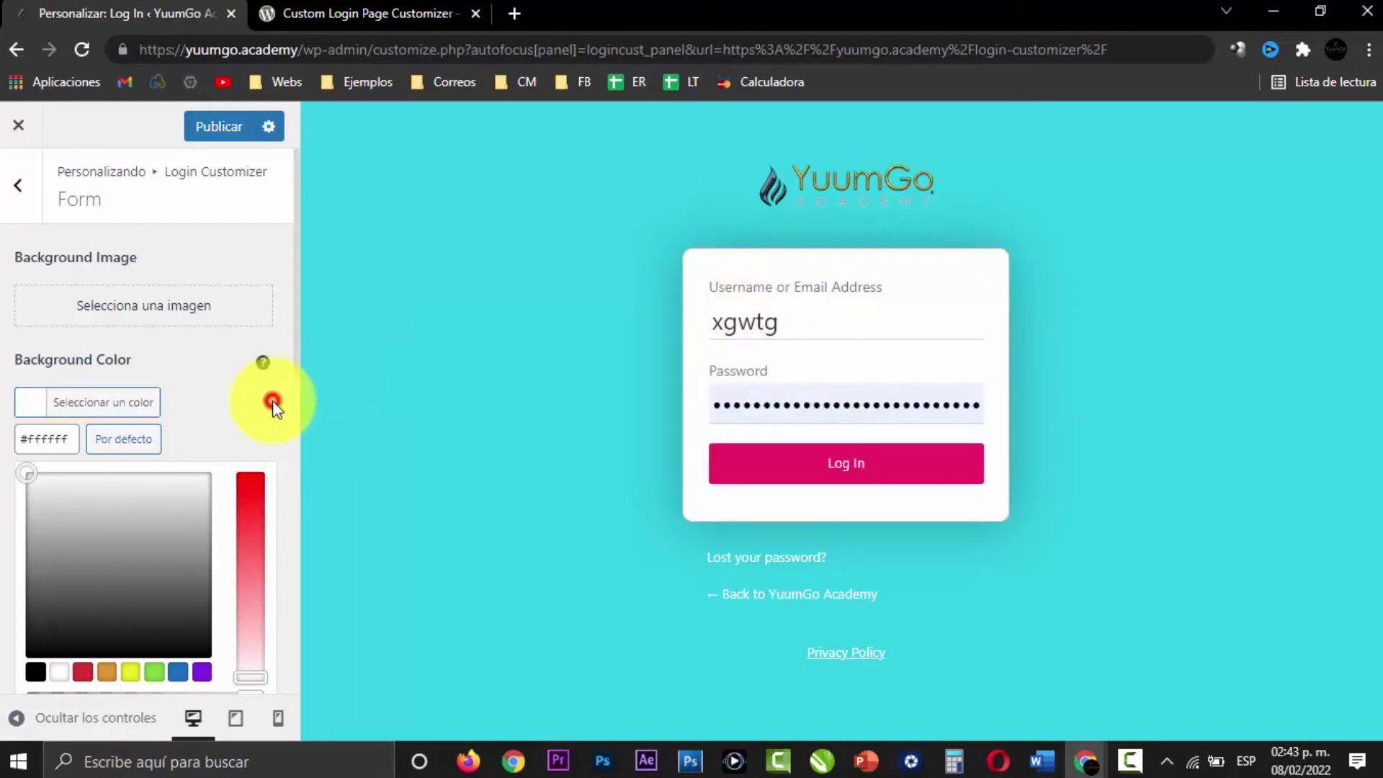
Step: Try form widths of 567 px and 858 px and a height of 223 px, resetting both dimensions to their defaults
{"action": "scroll", "coordinate": [244, 410], "scroll_direction": "down", "scroll_amount": 4}
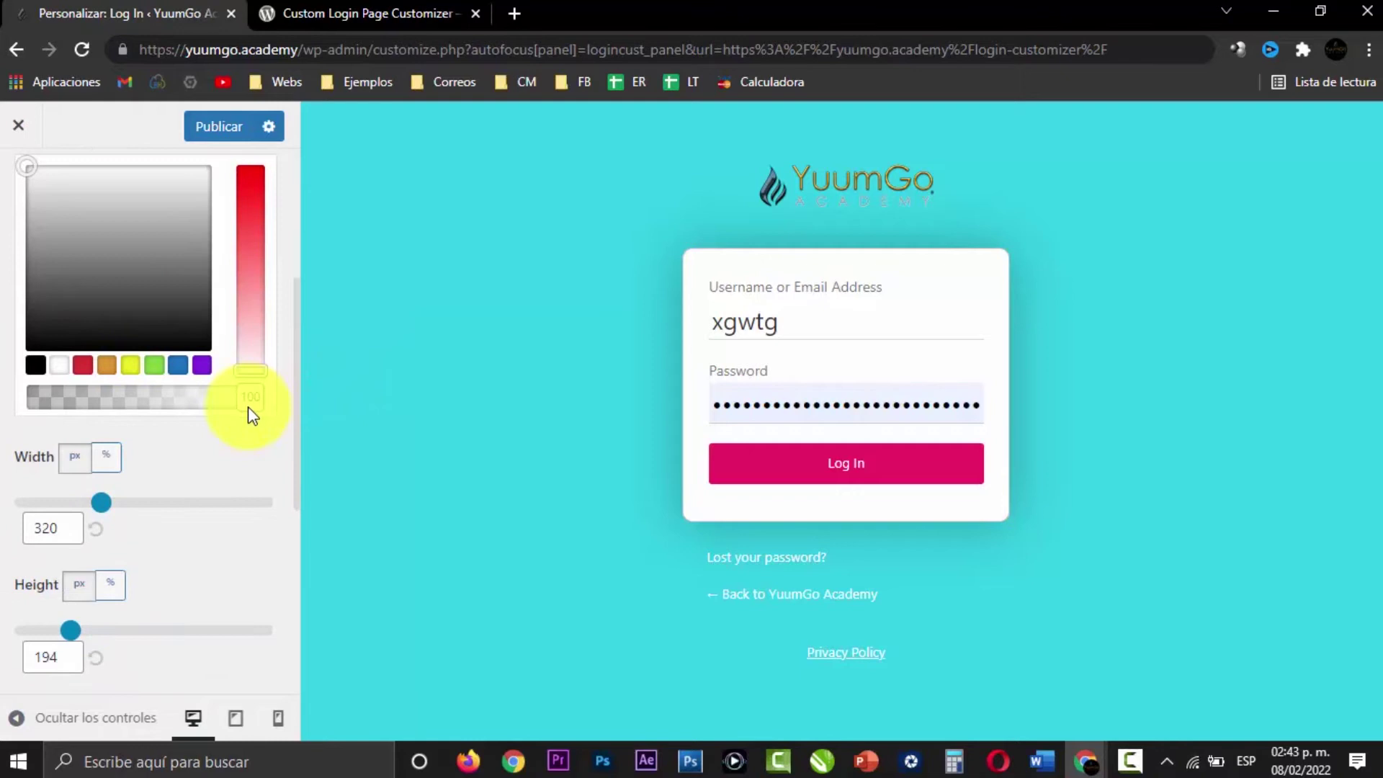
{"action": "scroll", "coordinate": [248, 414], "scroll_direction": "down", "scroll_amount": 3}
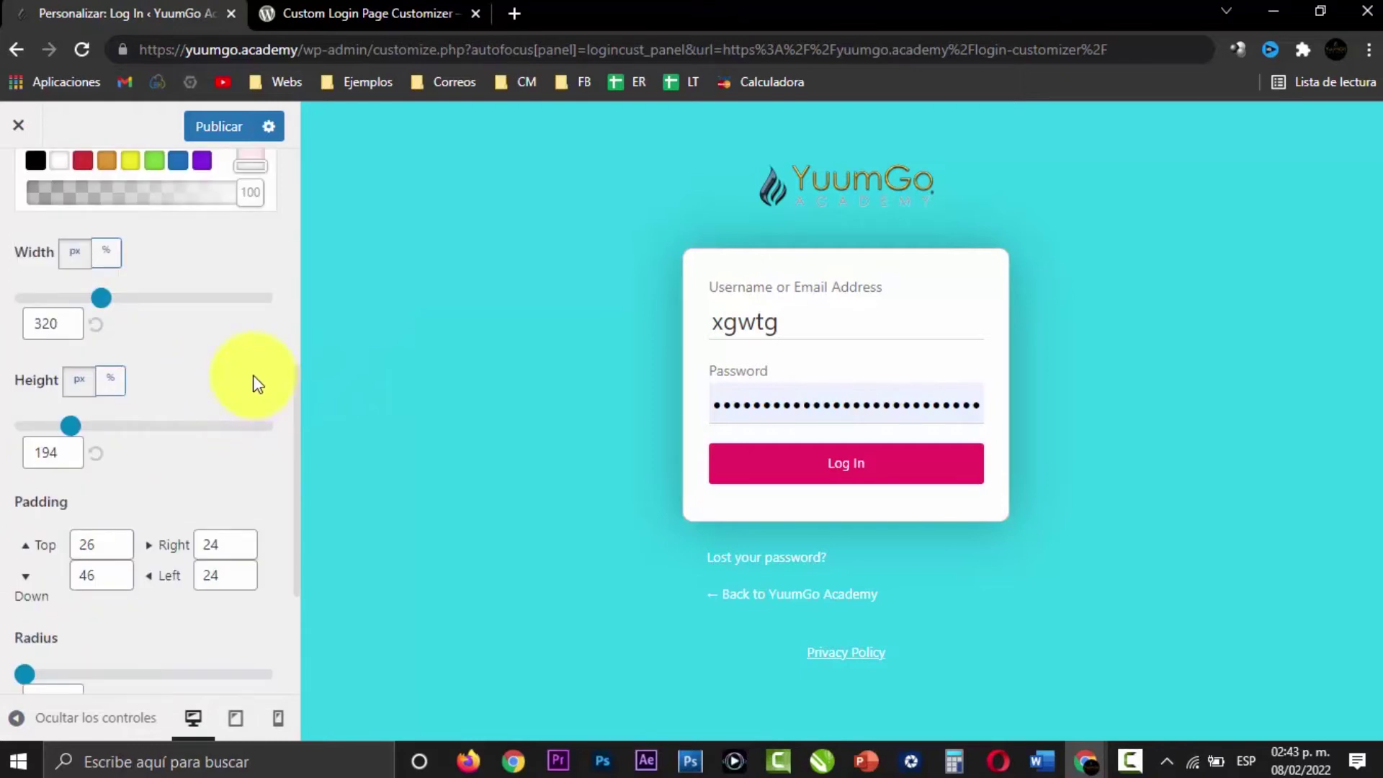
{"action": "left_click_drag", "start_coordinate": [101, 298], "coordinate": [154, 308]}
{"action": "scroll", "coordinate": [66, 435], "scroll_direction": "down", "scroll_amount": 3}
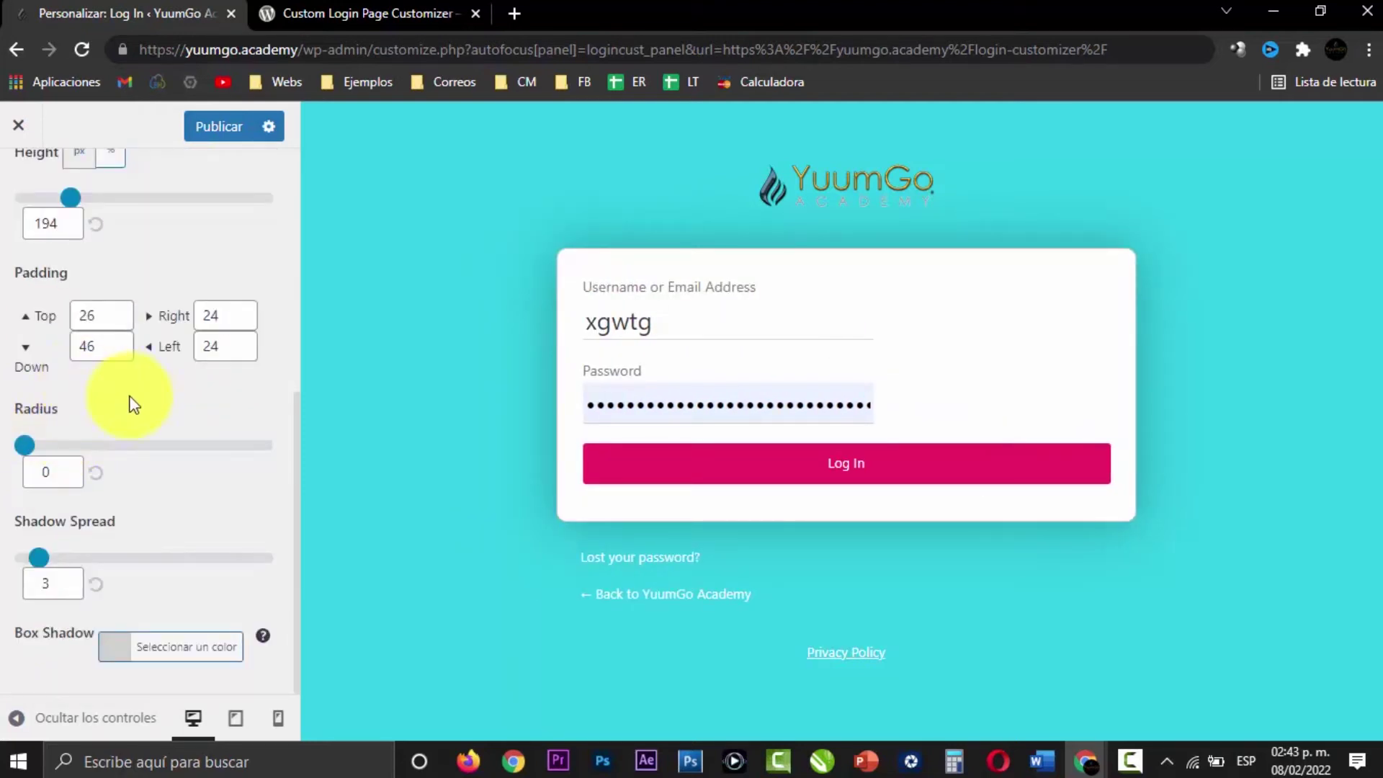
{"action": "scroll", "coordinate": [132, 404], "scroll_direction": "up", "scroll_amount": 4}
{"action": "mouse_move", "coordinate": [68, 509]}
{"action": "left_mouse_down"}
{"action": "mouse_move", "coordinate": [188, 516]}
{"action": "mouse_move", "coordinate": [84, 516]}
{"action": "left_mouse_up"}
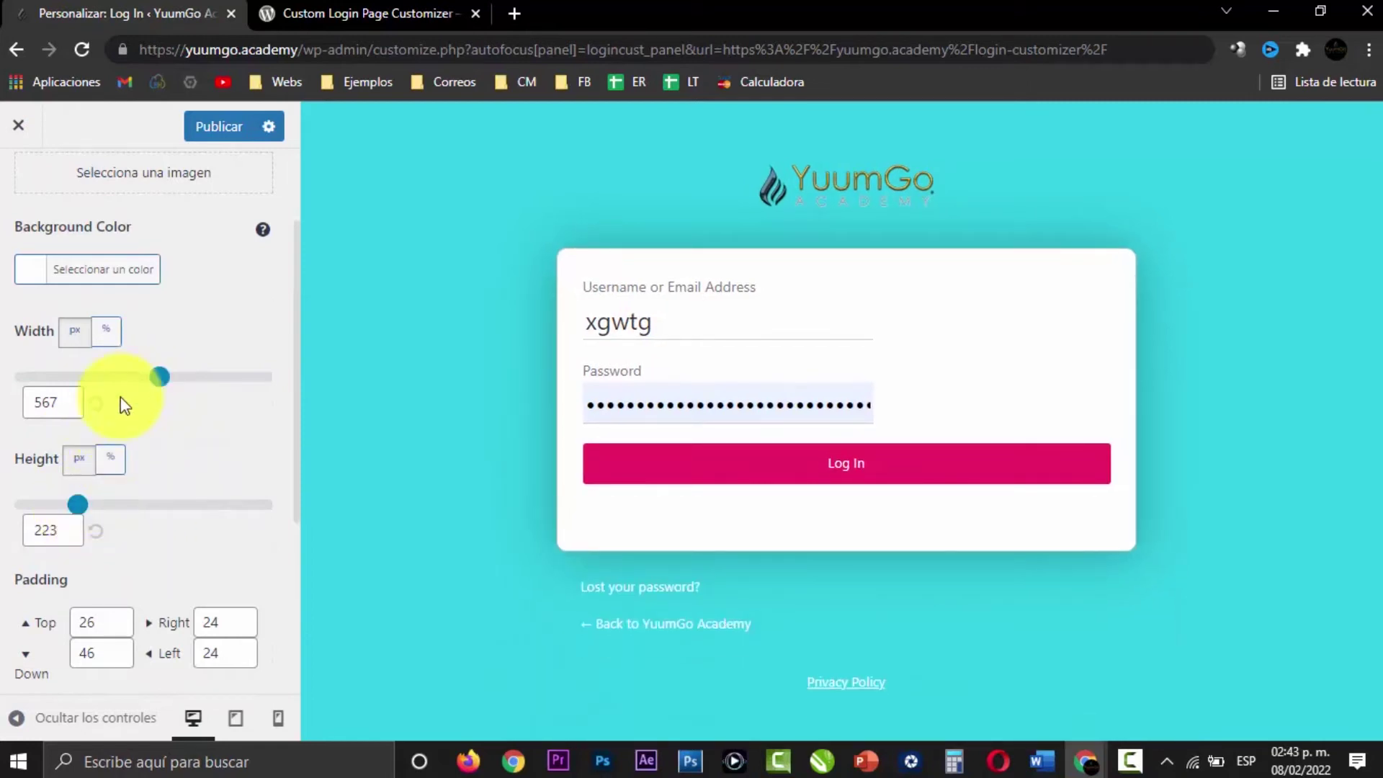
{"action": "left_click", "coordinate": [96, 403]}
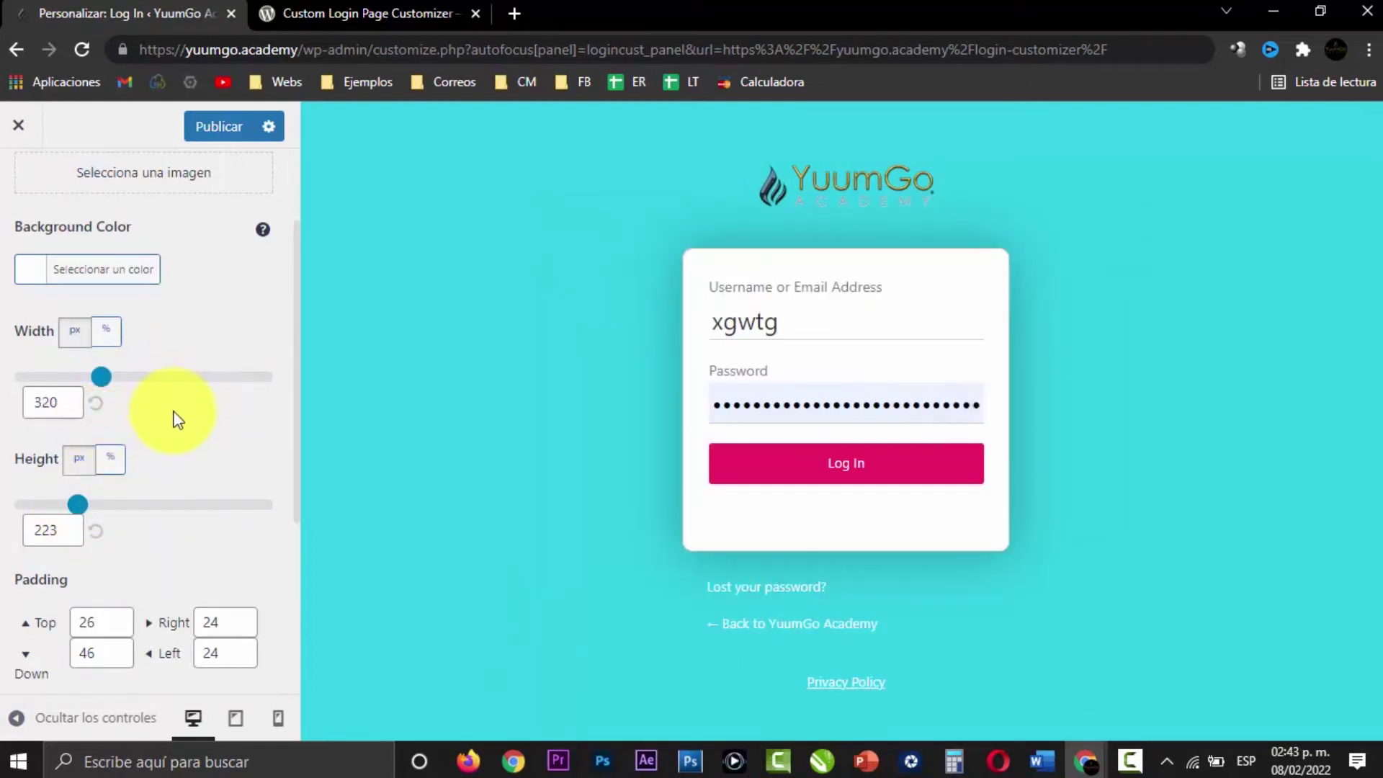
{"action": "left_click_drag", "start_coordinate": [101, 376], "coordinate": [230, 389]}
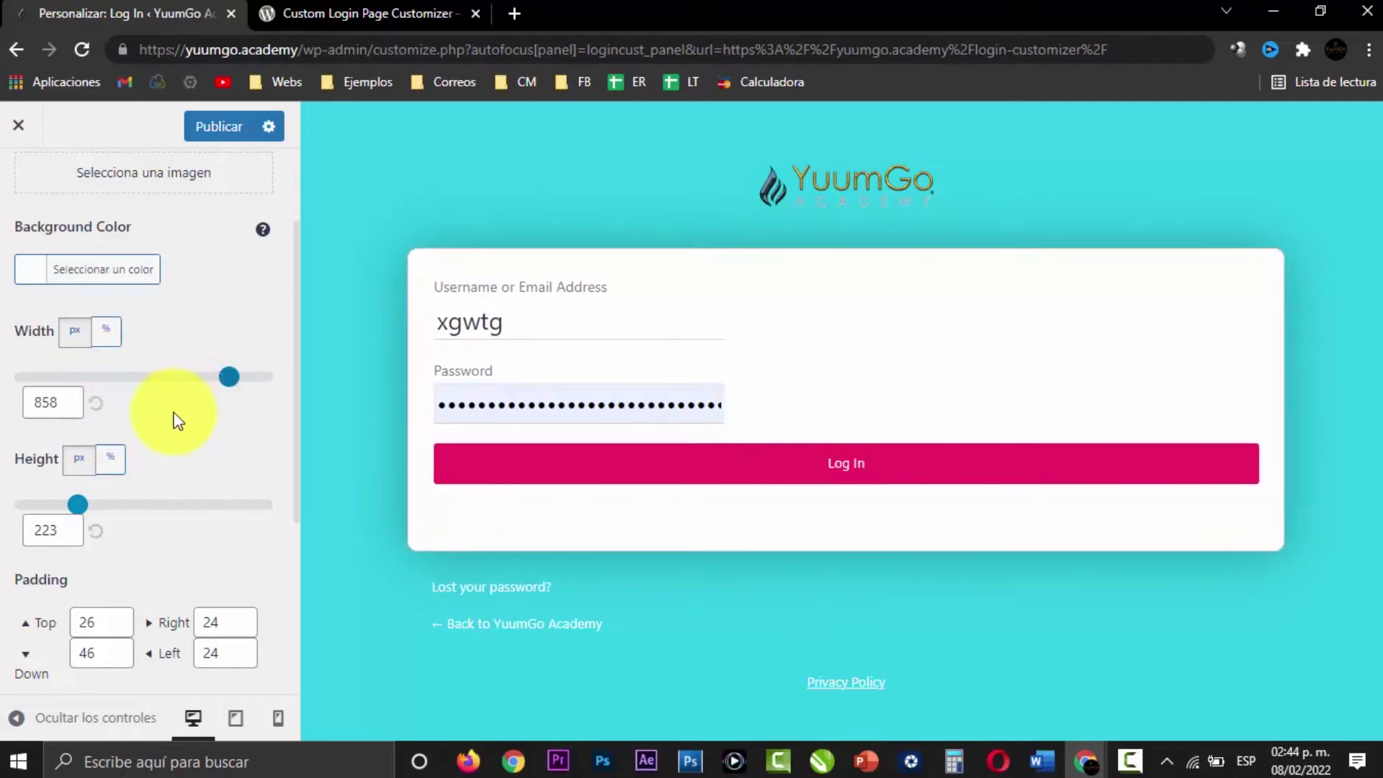
{"action": "left_click", "coordinate": [99, 408]}
{"action": "left_click", "coordinate": [99, 532]}
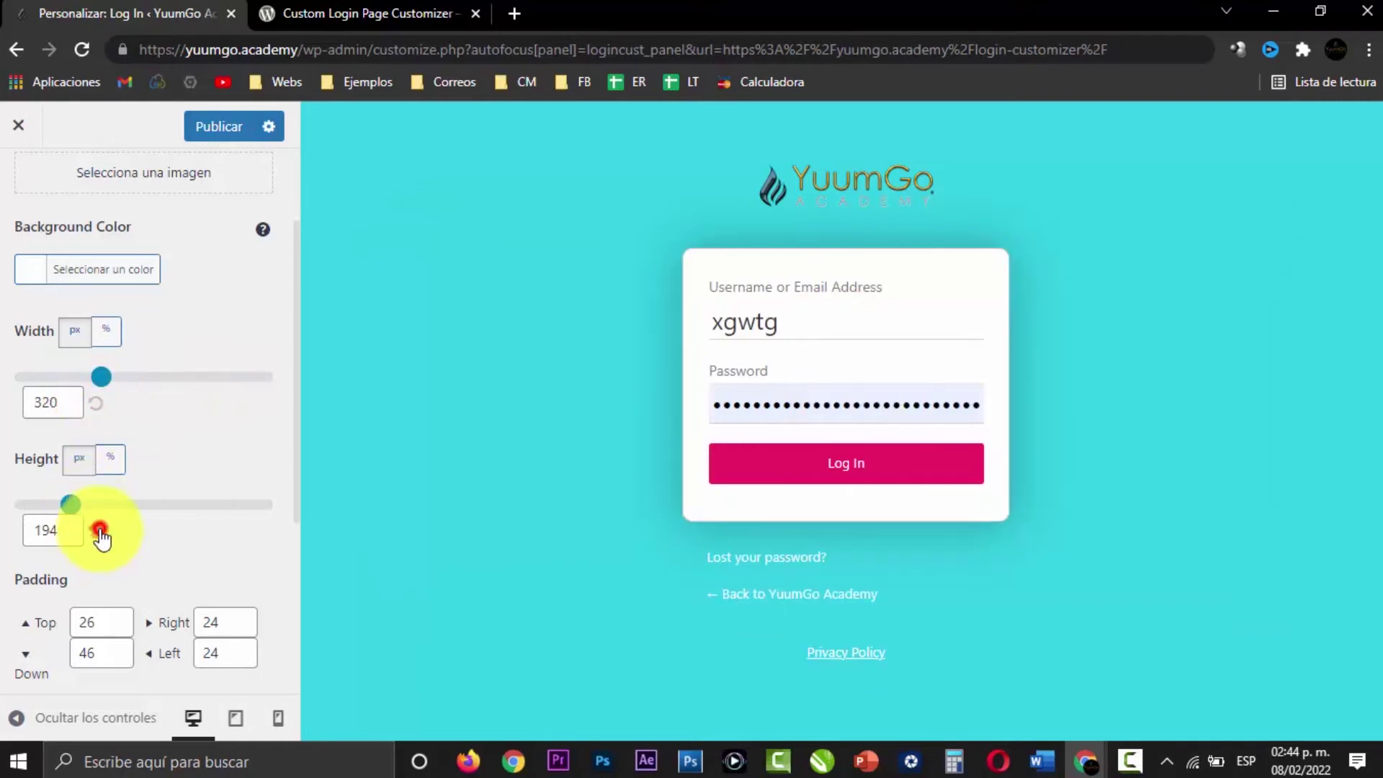
Step: Try a top padding of 57 inside the form and set it back to 26
{"action": "scroll", "coordinate": [280, 430], "scroll_direction": "down", "scroll_amount": 4}
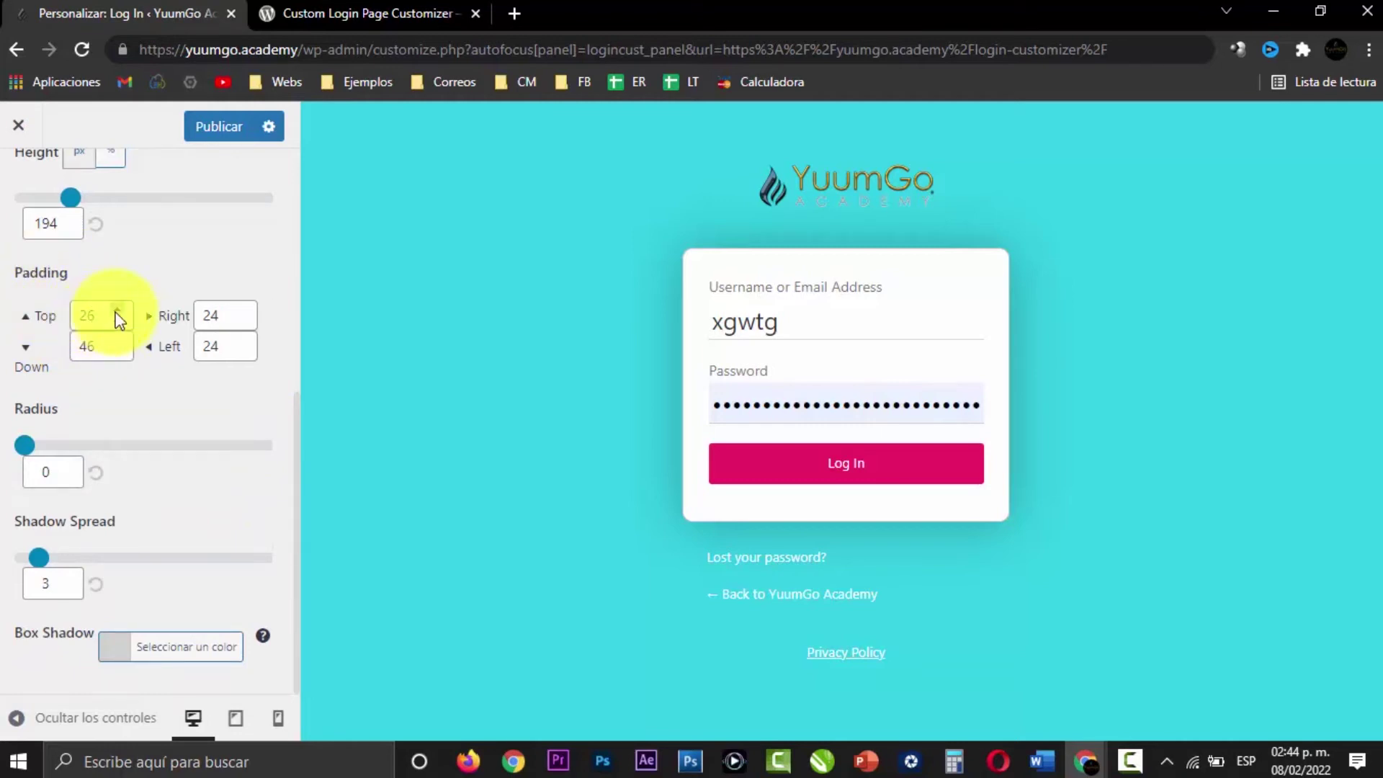
{"action": "left_click_drag", "start_coordinate": [115, 311], "coordinate": [116, 311]}
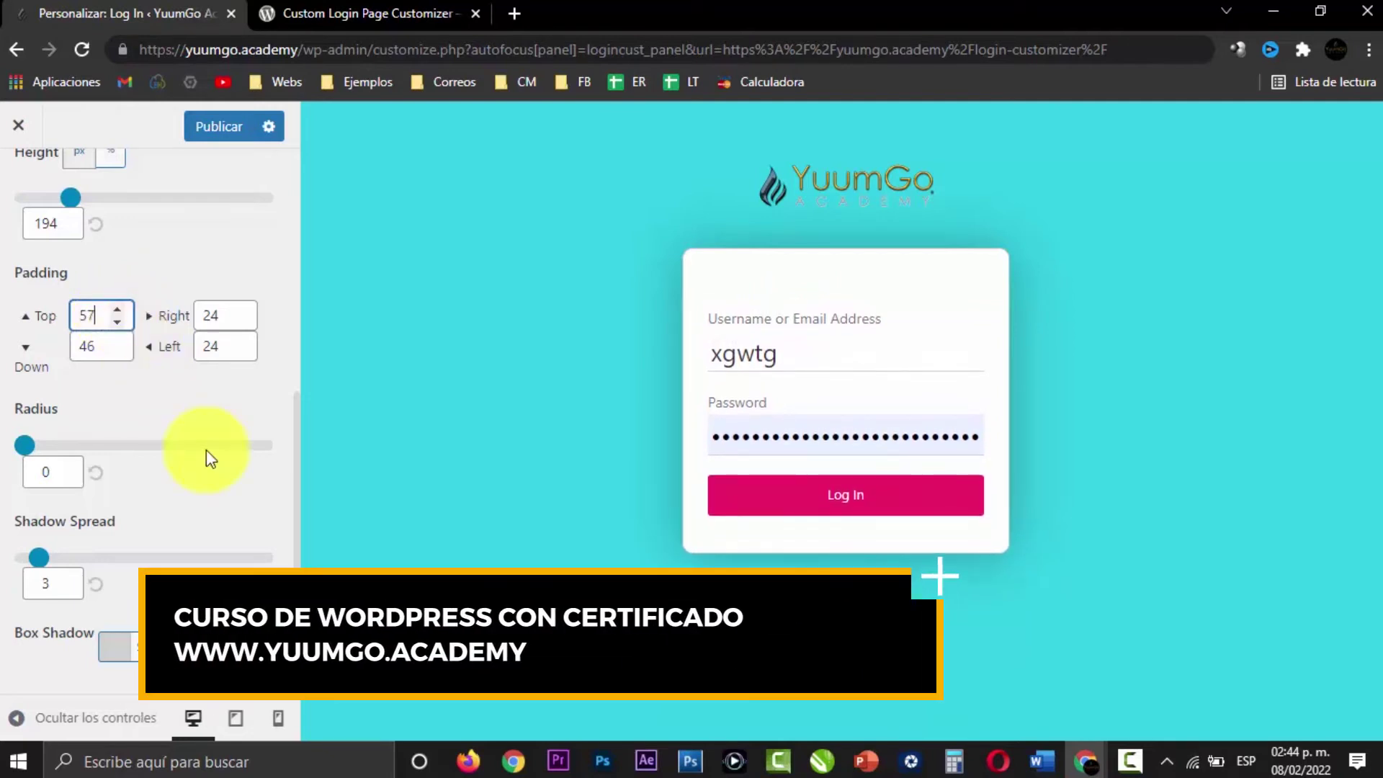
{"action": "key", "text": "BackSpace"}
{"action": "key", "text": "BackSpace"}
{"action": "type", "text": "26"}
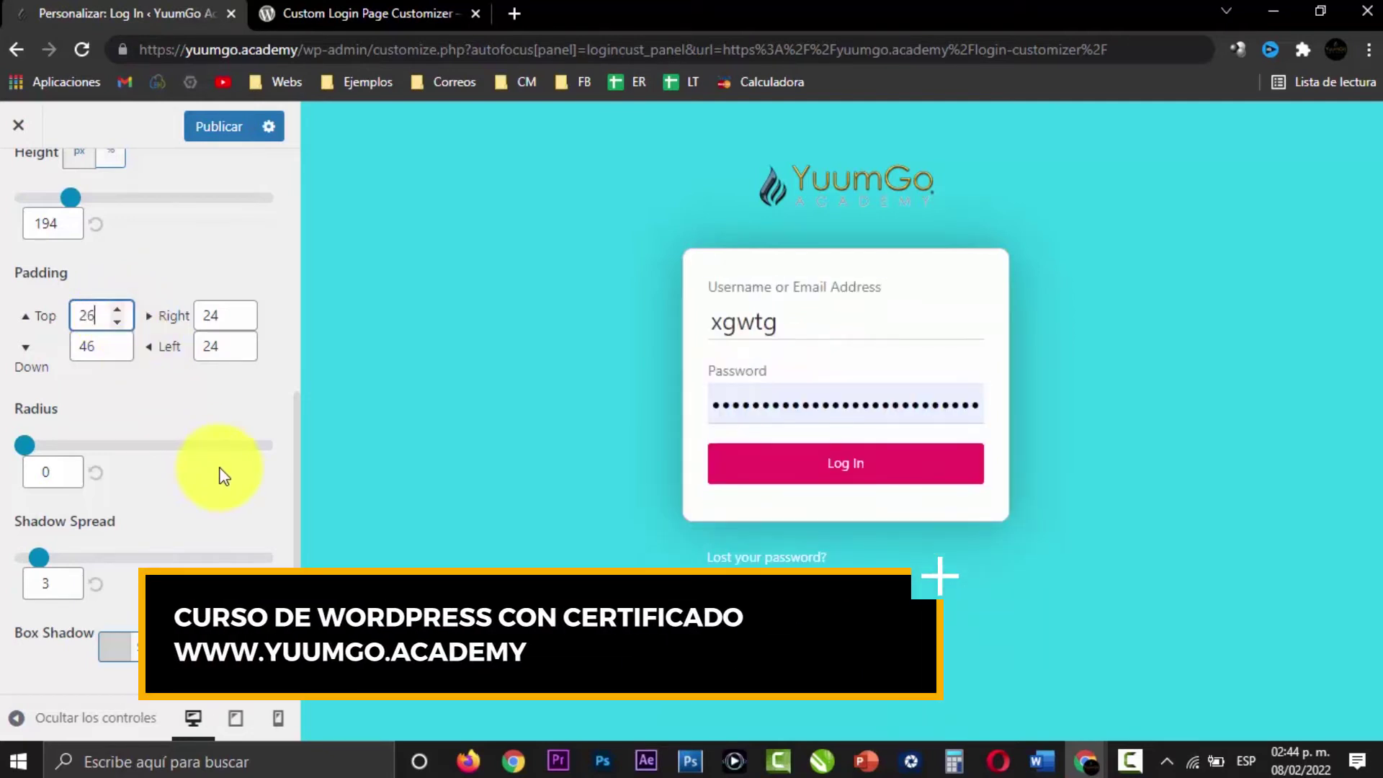
{"action": "left_click", "coordinate": [235, 396]}
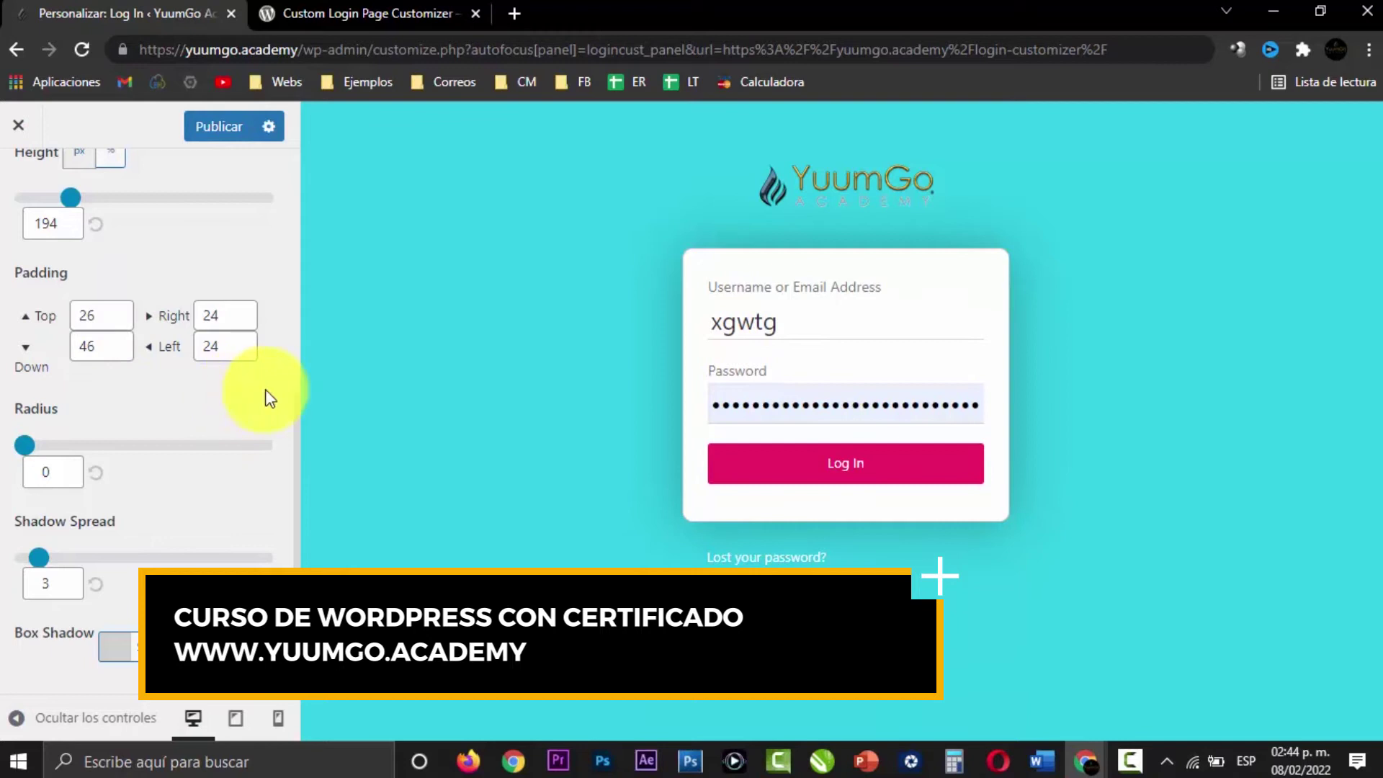
Step: Try form corner radii of 79 and 212, resetting each, and set the radius to 5
{"action": "left_click_drag", "start_coordinate": [25, 447], "coordinate": [64, 452]}
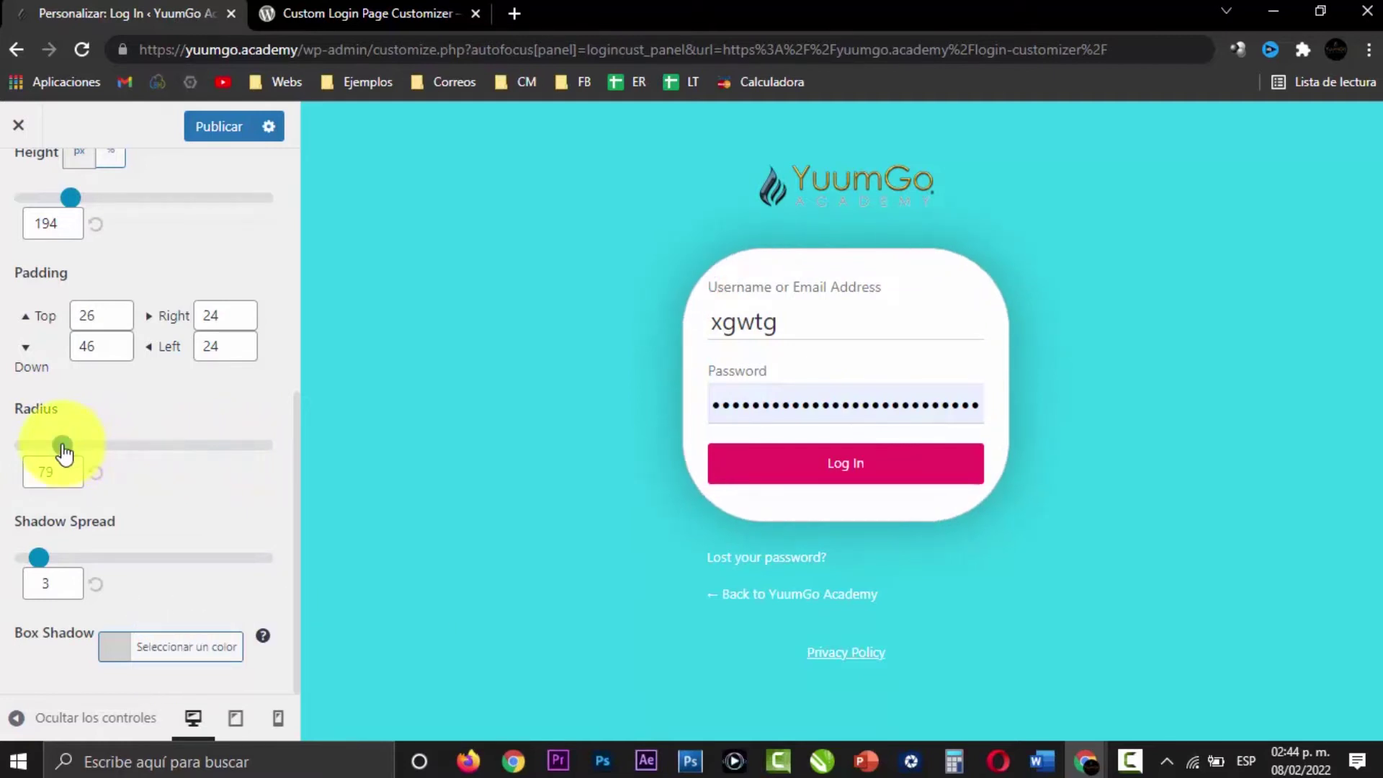
{"action": "left_click", "coordinate": [95, 475]}
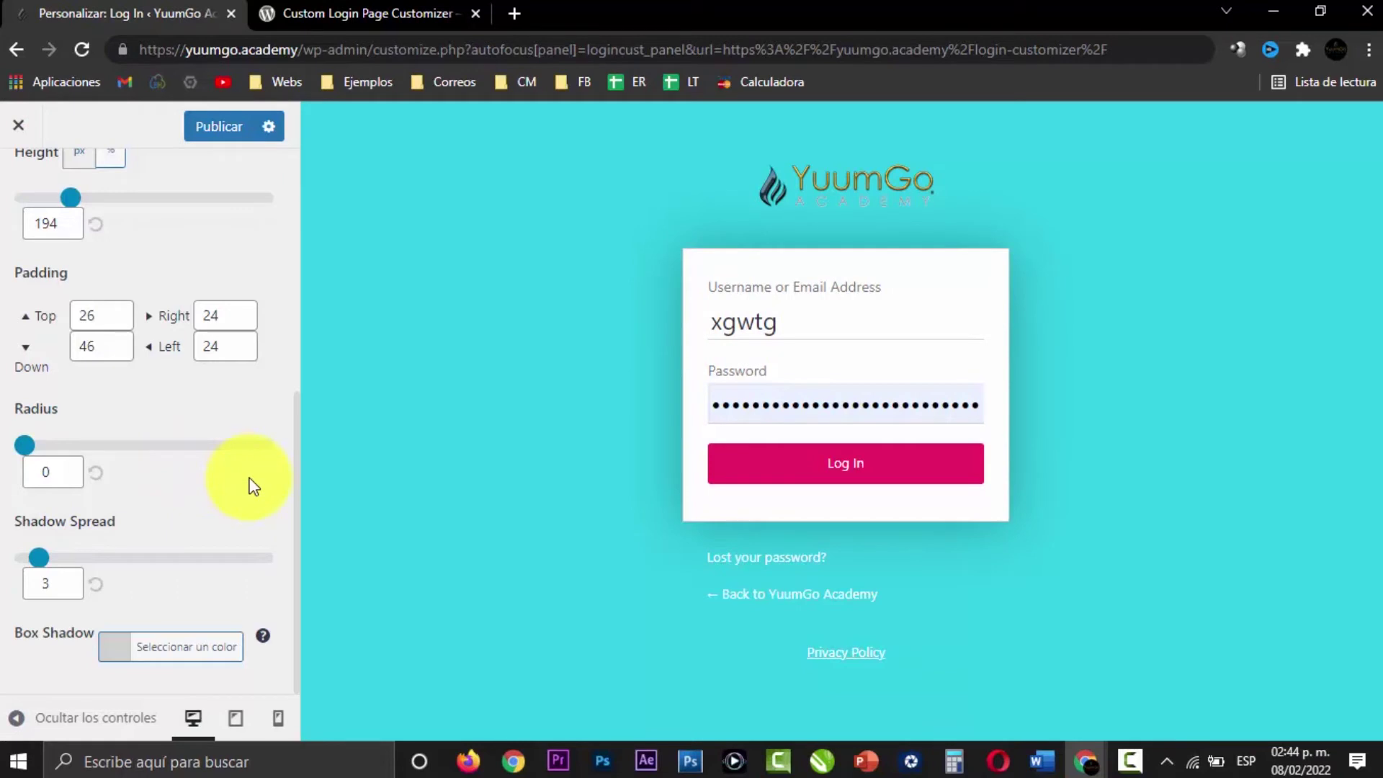
{"action": "left_click", "coordinate": [65, 467]}
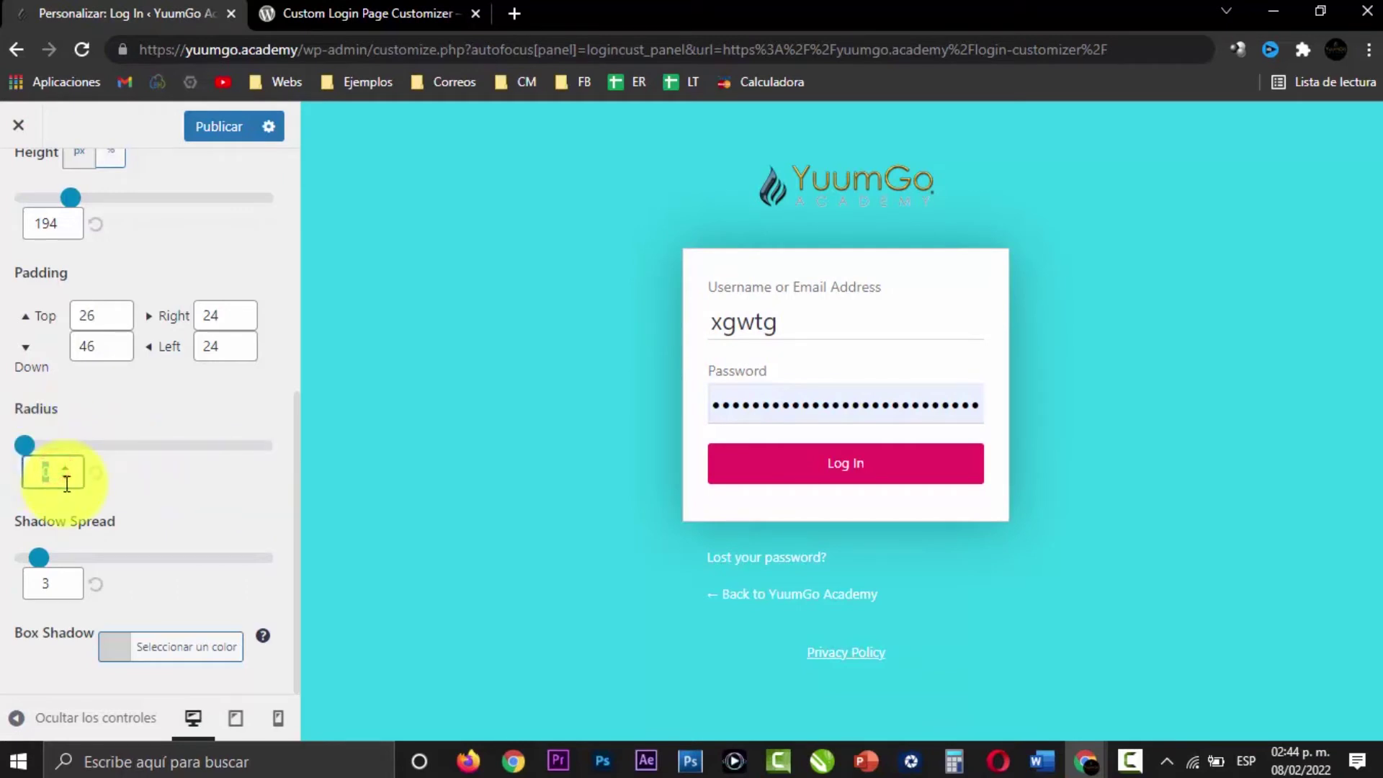
{"action": "type", "text": "5"}
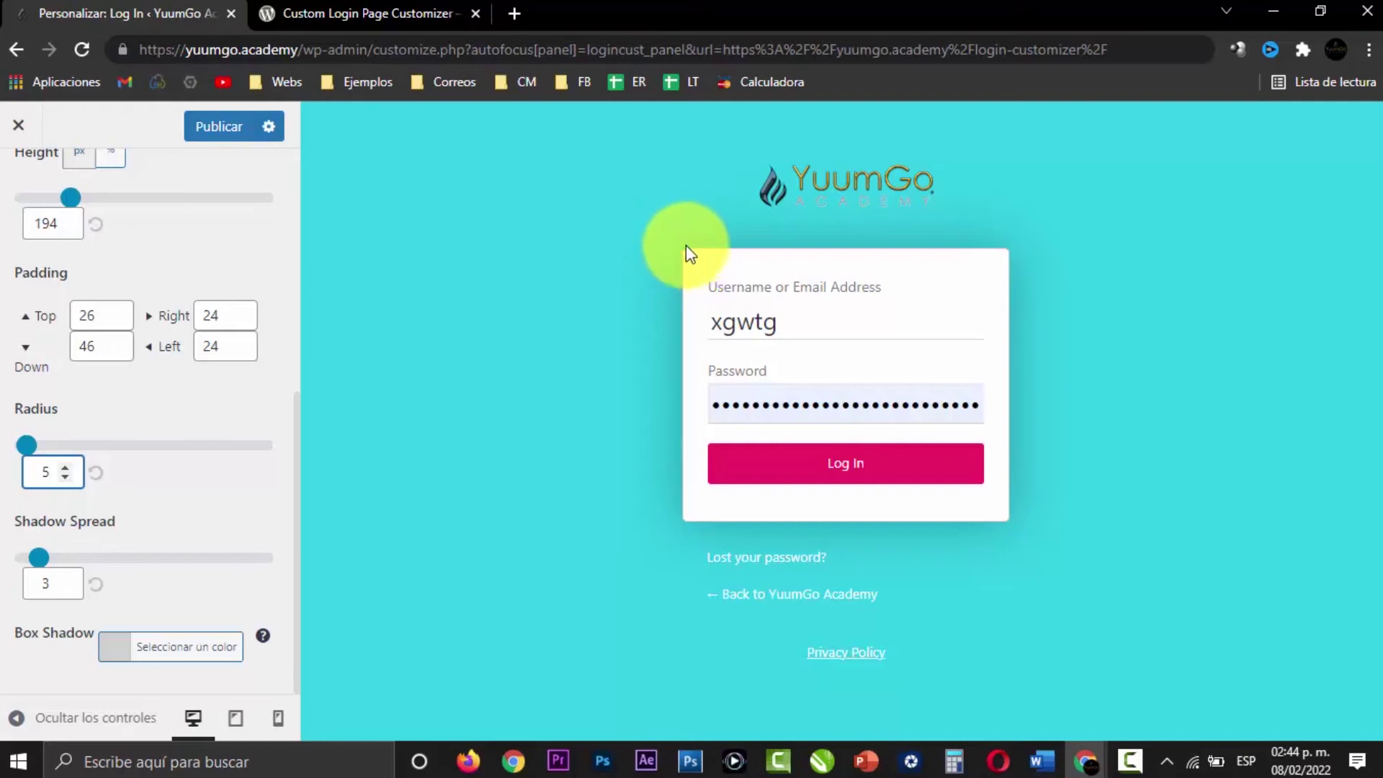
{"action": "left_click", "coordinate": [126, 461]}
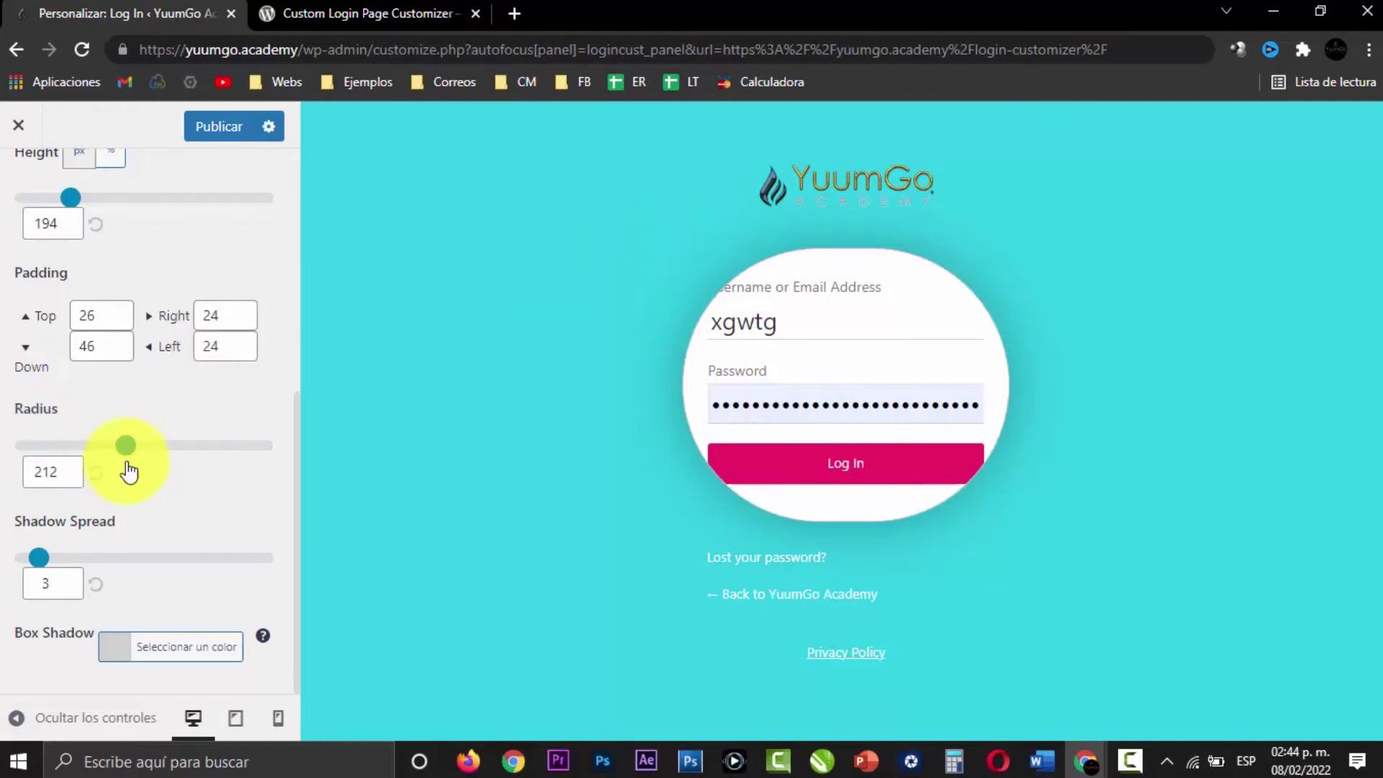
{"action": "left_click", "coordinate": [94, 474]}
{"action": "left_click", "coordinate": [50, 472]}
{"action": "type", "text": "5"}
{"action": "left_click", "coordinate": [205, 488]}
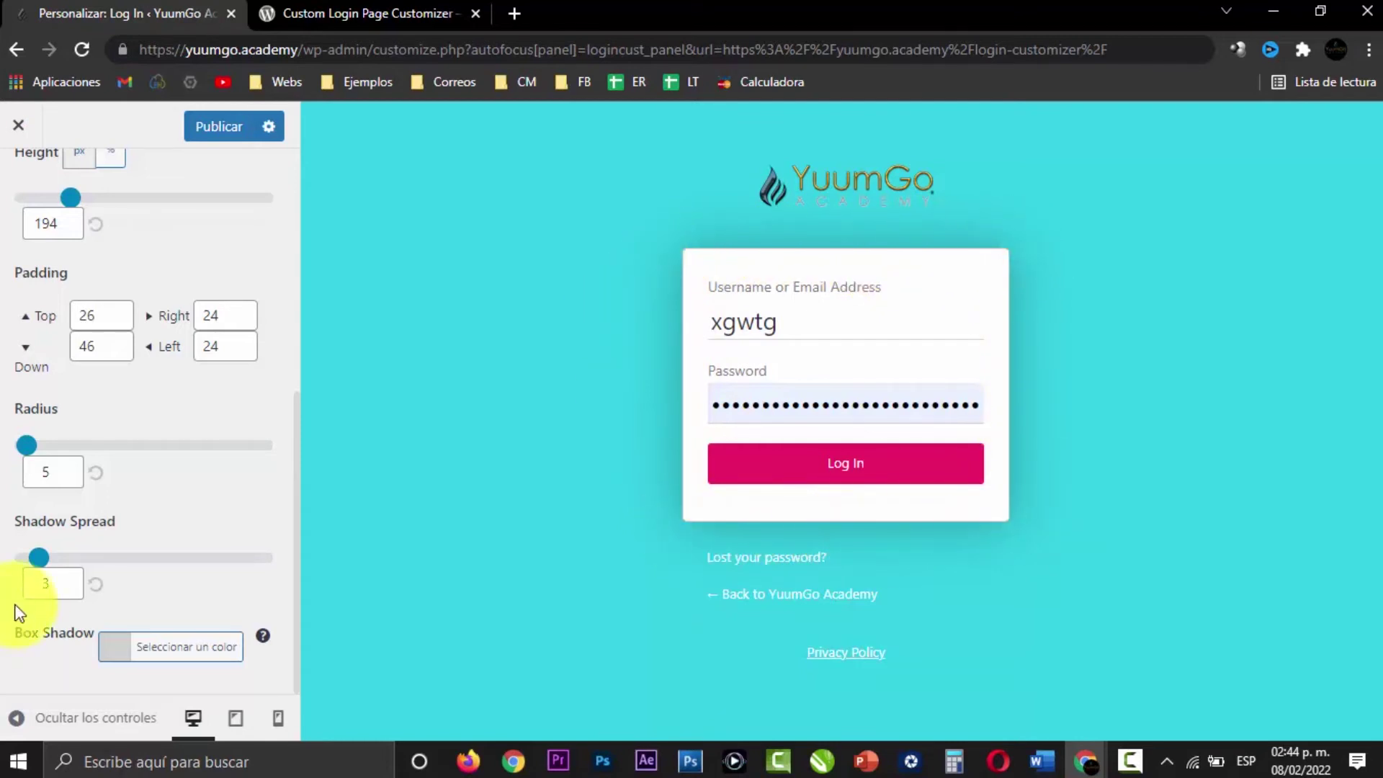
Step: Try larger shadow spread values on the form and reset the spread to its default
{"action": "left_click_drag", "start_coordinate": [40, 557], "coordinate": [48, 557]}
{"action": "left_click_drag", "start_coordinate": [226, 561], "coordinate": [283, 559]}
{"action": "left_click", "coordinate": [42, 552]}
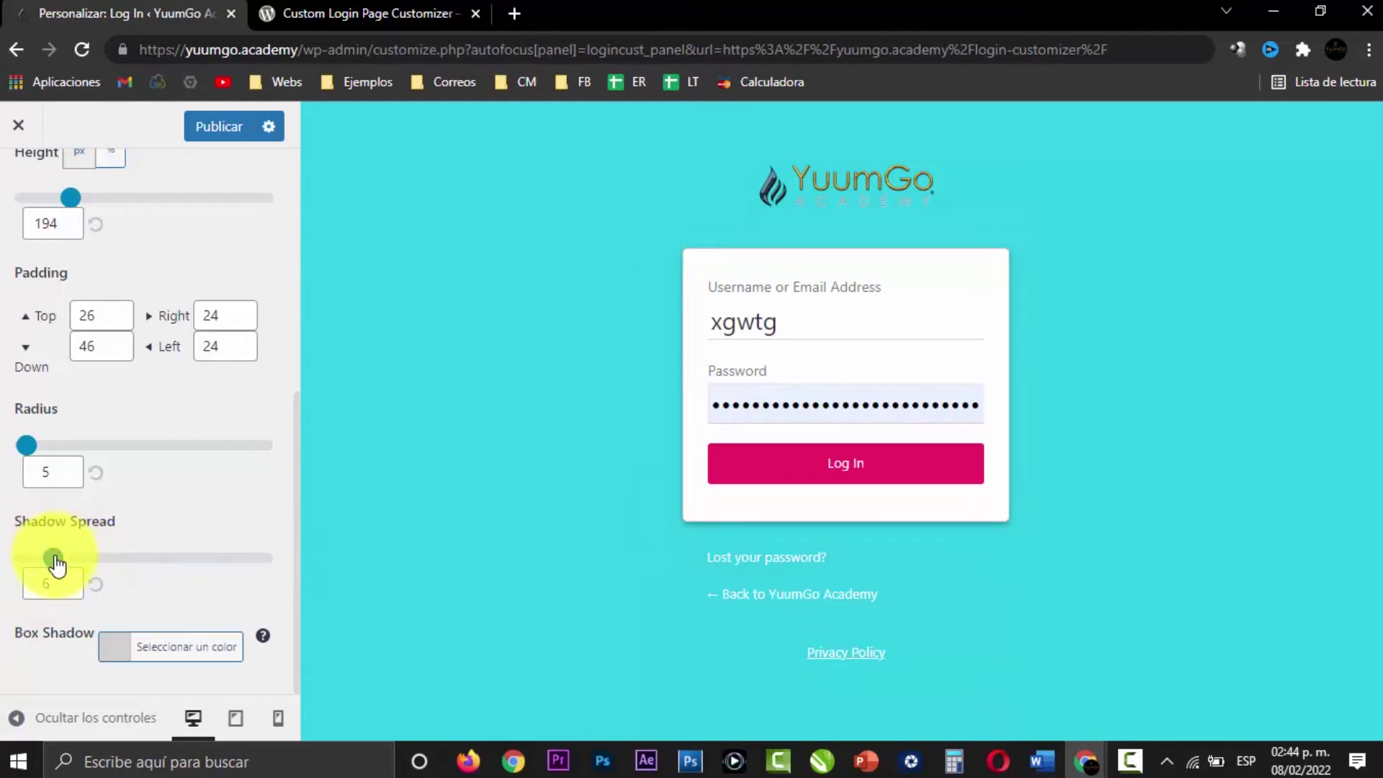
{"action": "left_click", "coordinate": [96, 584]}
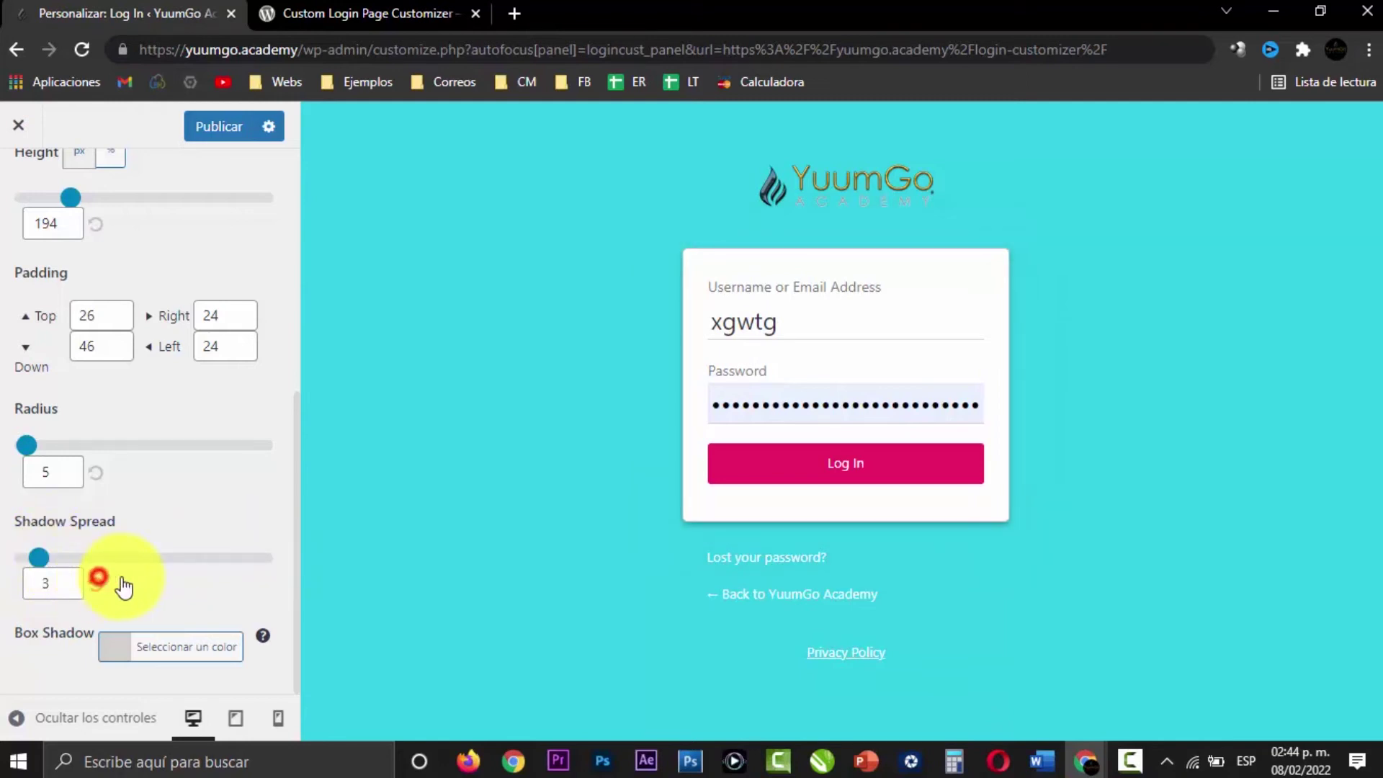
Step: Set the form's box shadow color to black #000000 with the opacity at 100
{"action": "left_click", "coordinate": [124, 651]}
{"action": "scroll", "coordinate": [188, 601], "scroll_direction": "down", "scroll_amount": 5}
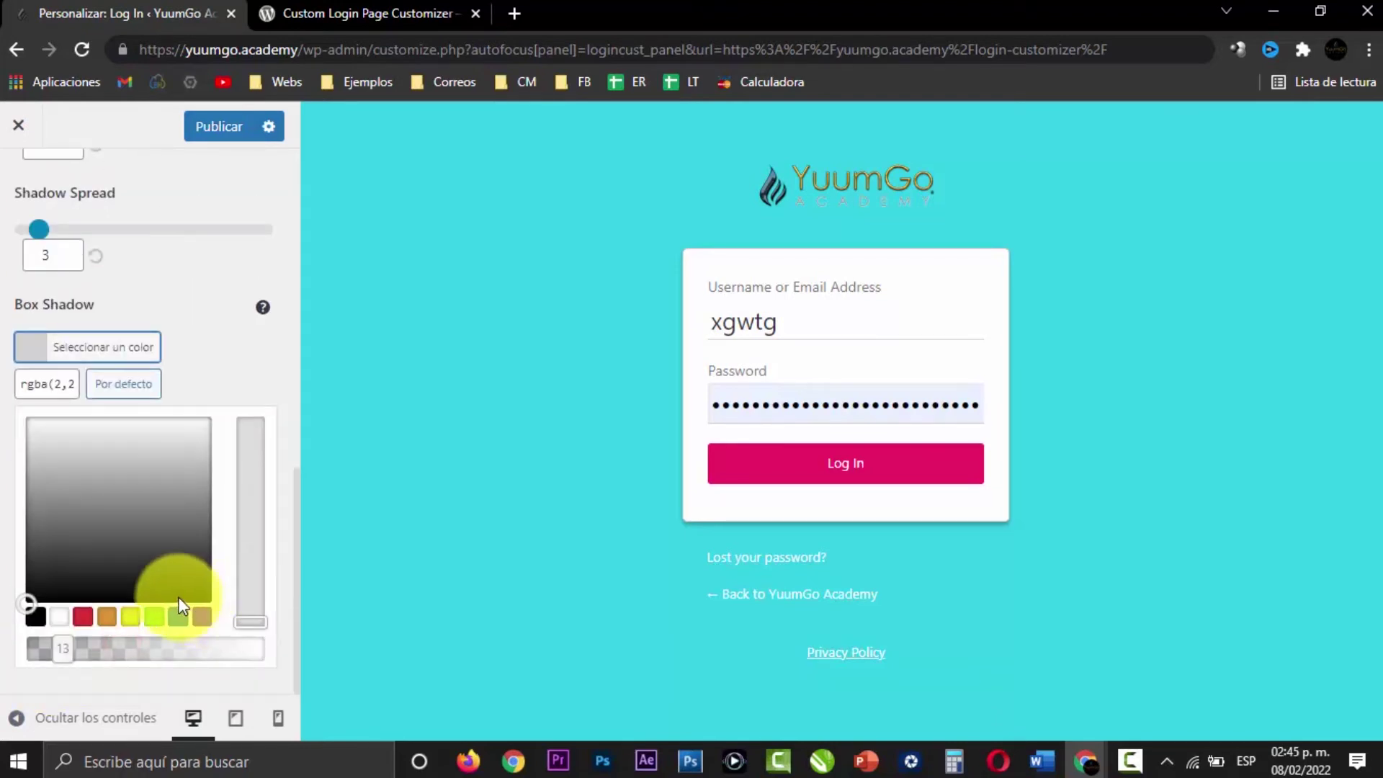
{"action": "left_click", "coordinate": [36, 620]}
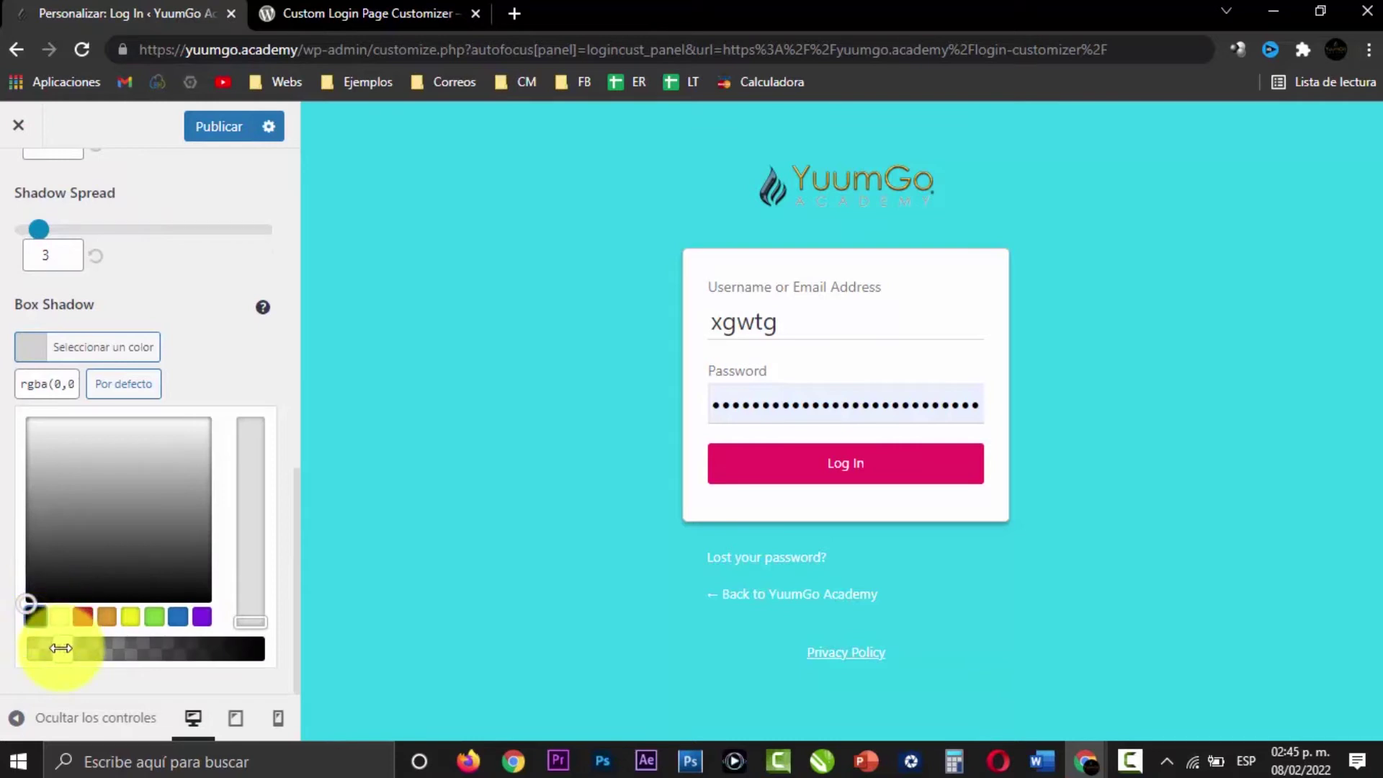
{"action": "left_click_drag", "start_coordinate": [63, 648], "coordinate": [265, 648]}
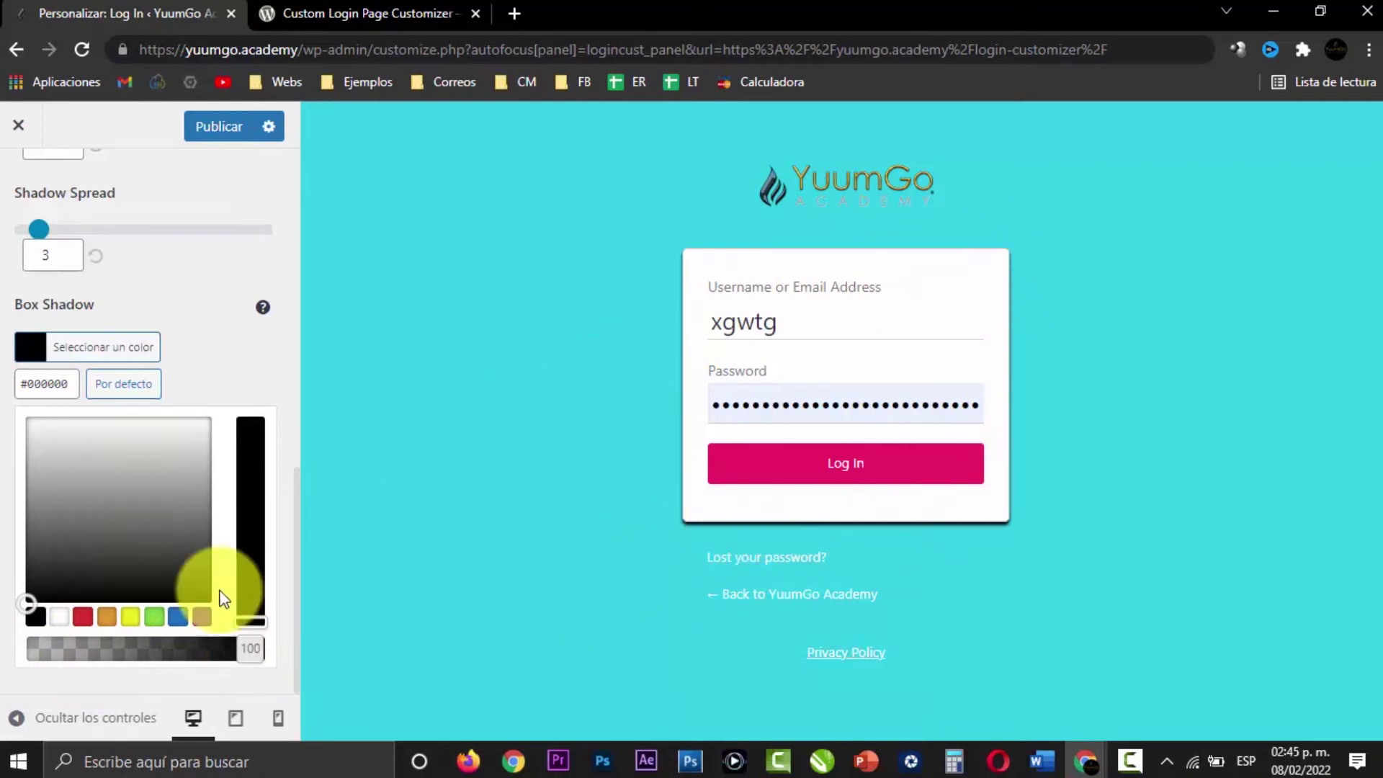
Step: Try yellow #eeee22 and blue #1e73be as the form's box shadow color with a shadow spread of 50
{"action": "left_click", "coordinate": [134, 617]}
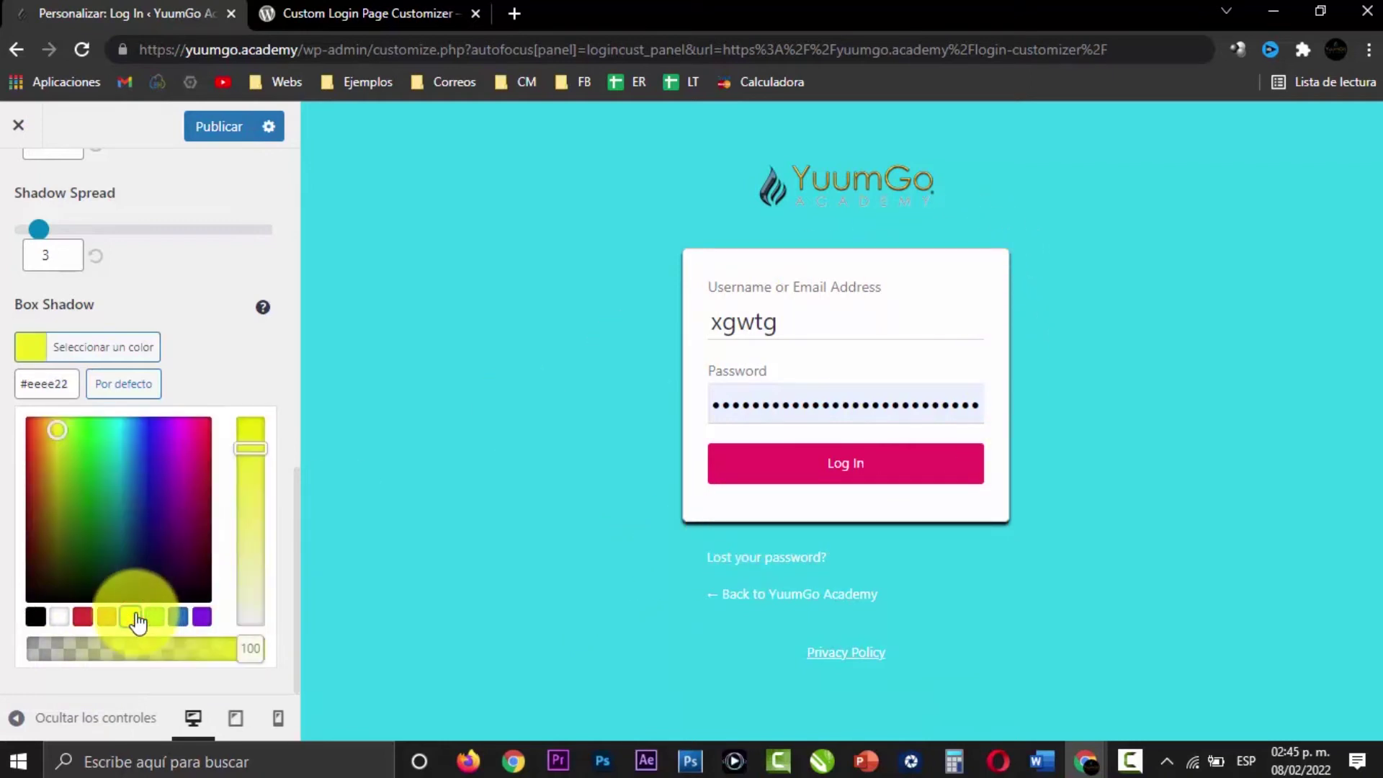
{"action": "left_click", "coordinate": [175, 618]}
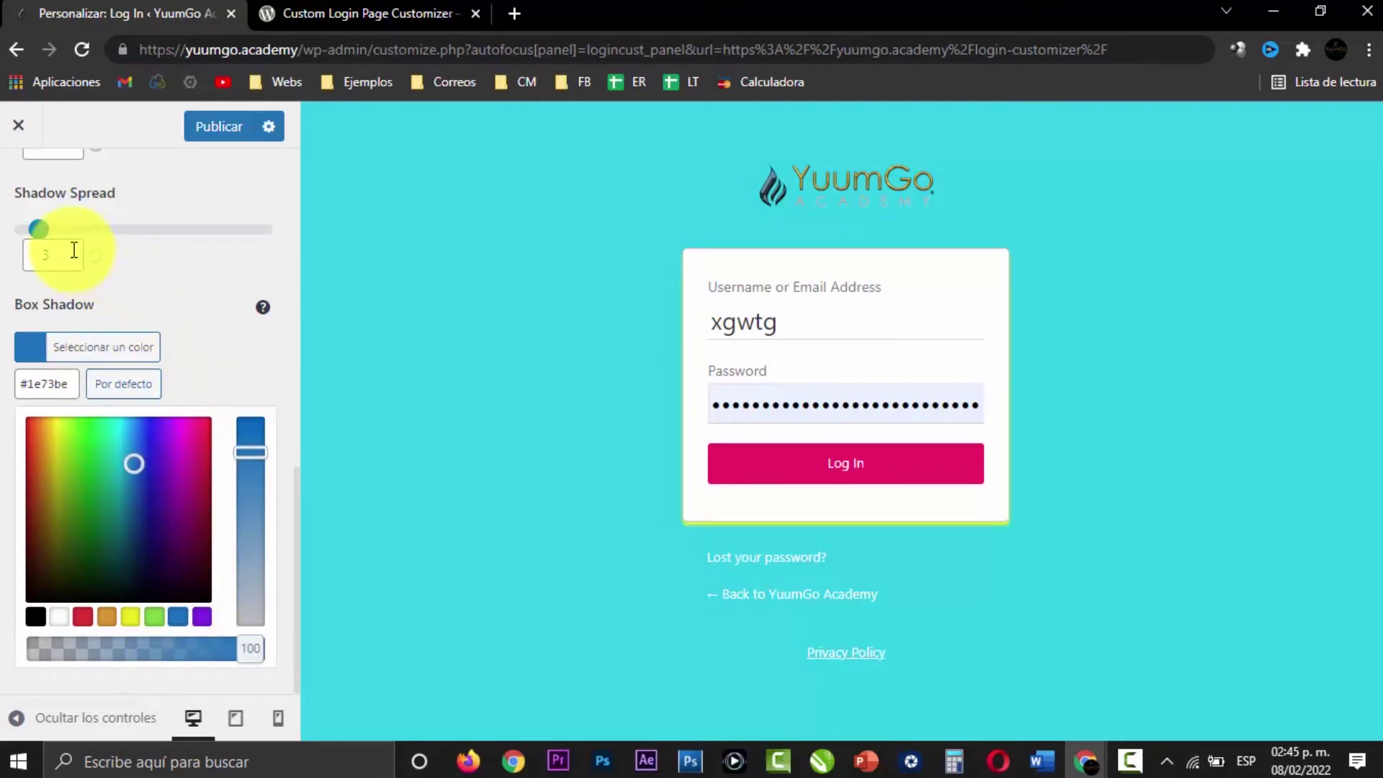
{"action": "left_click_drag", "start_coordinate": [40, 229], "coordinate": [278, 245]}
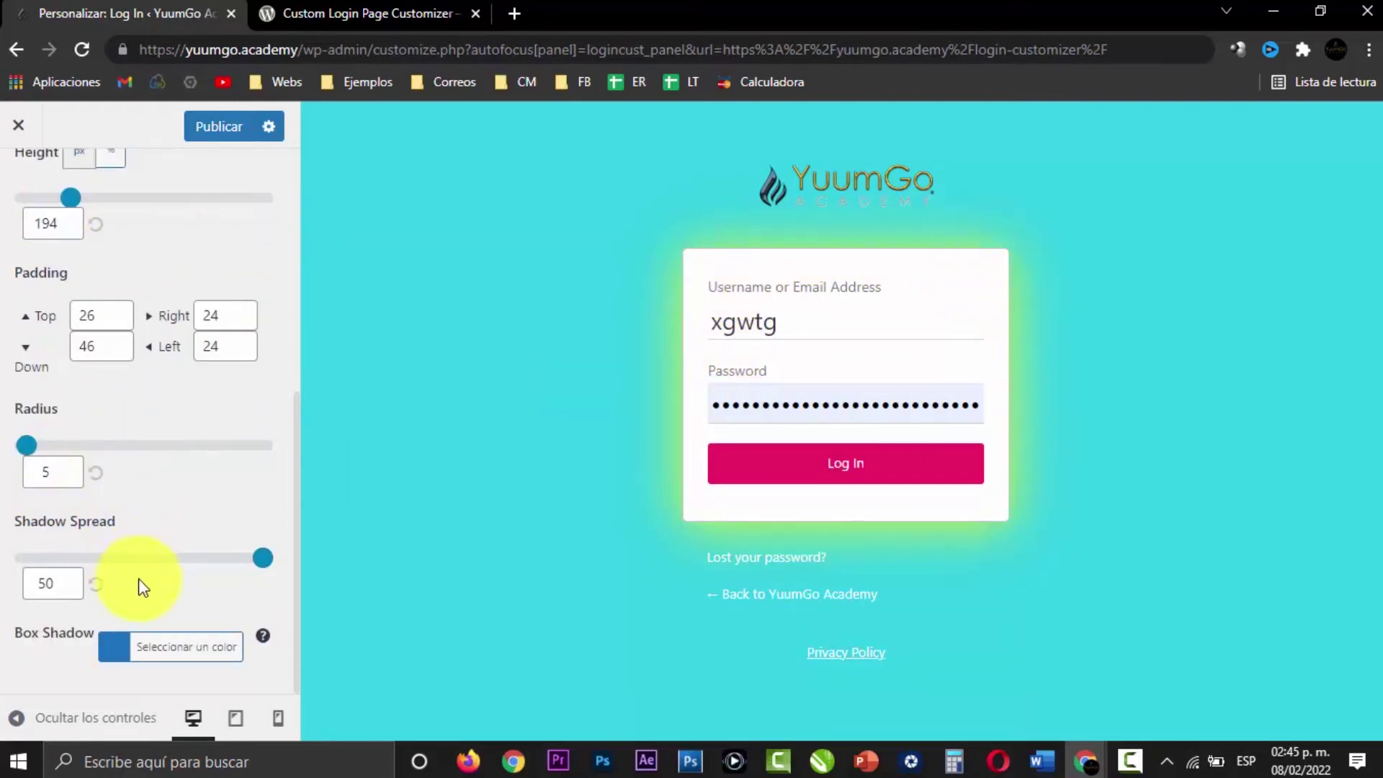
Step: Restore the form's box shadow color to its default and reset the shadow spread to 3
{"action": "left_click", "coordinate": [112, 646]}
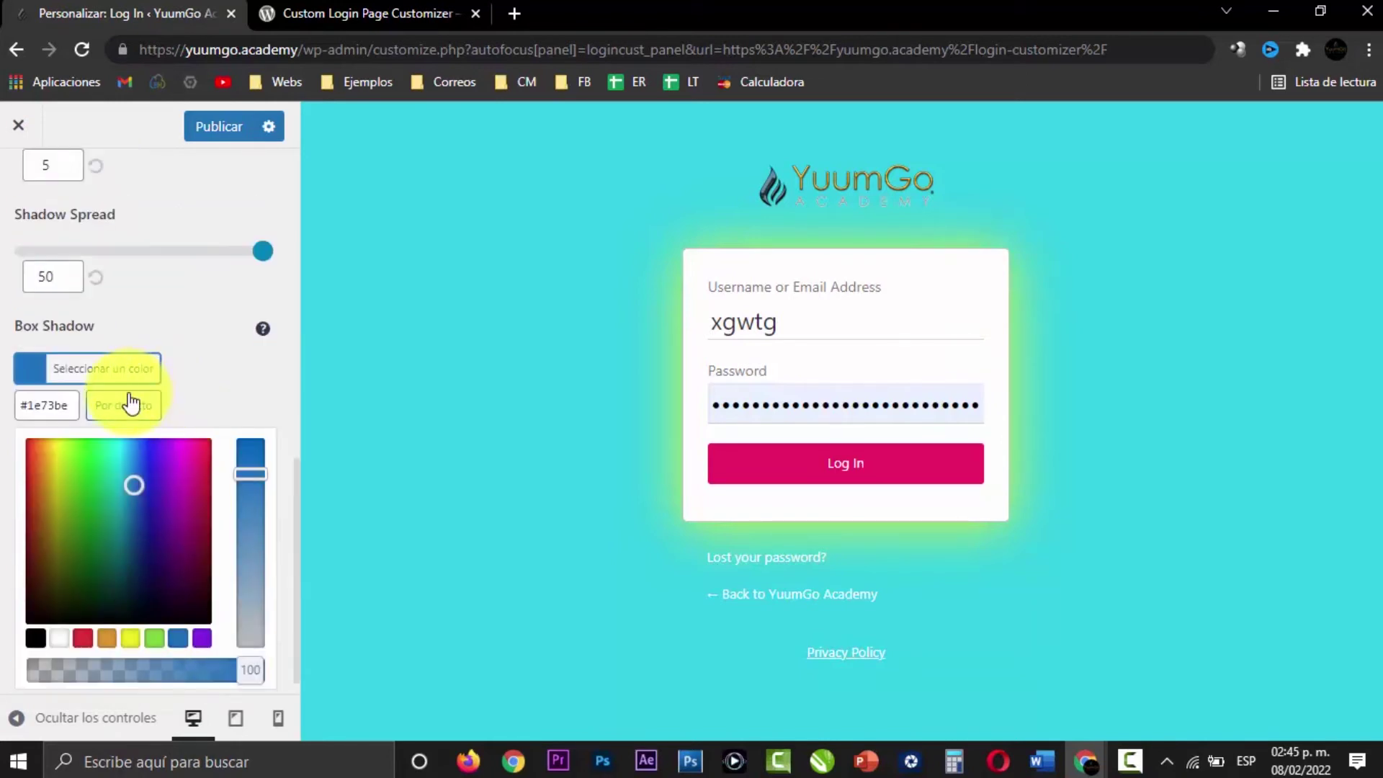
{"action": "left_click", "coordinate": [130, 402]}
{"action": "left_click", "coordinate": [38, 365]}
{"action": "left_click", "coordinate": [112, 650]}
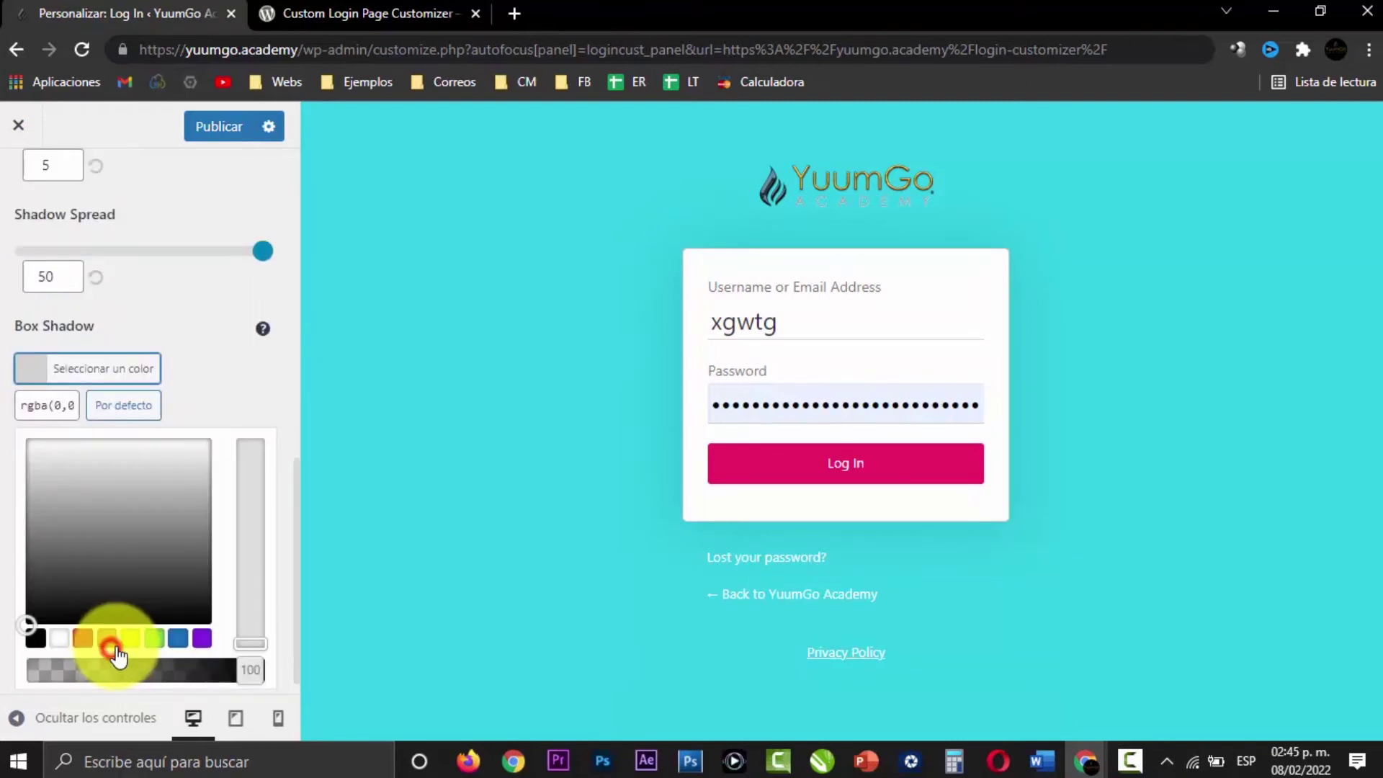
{"action": "left_click", "coordinate": [34, 637]}
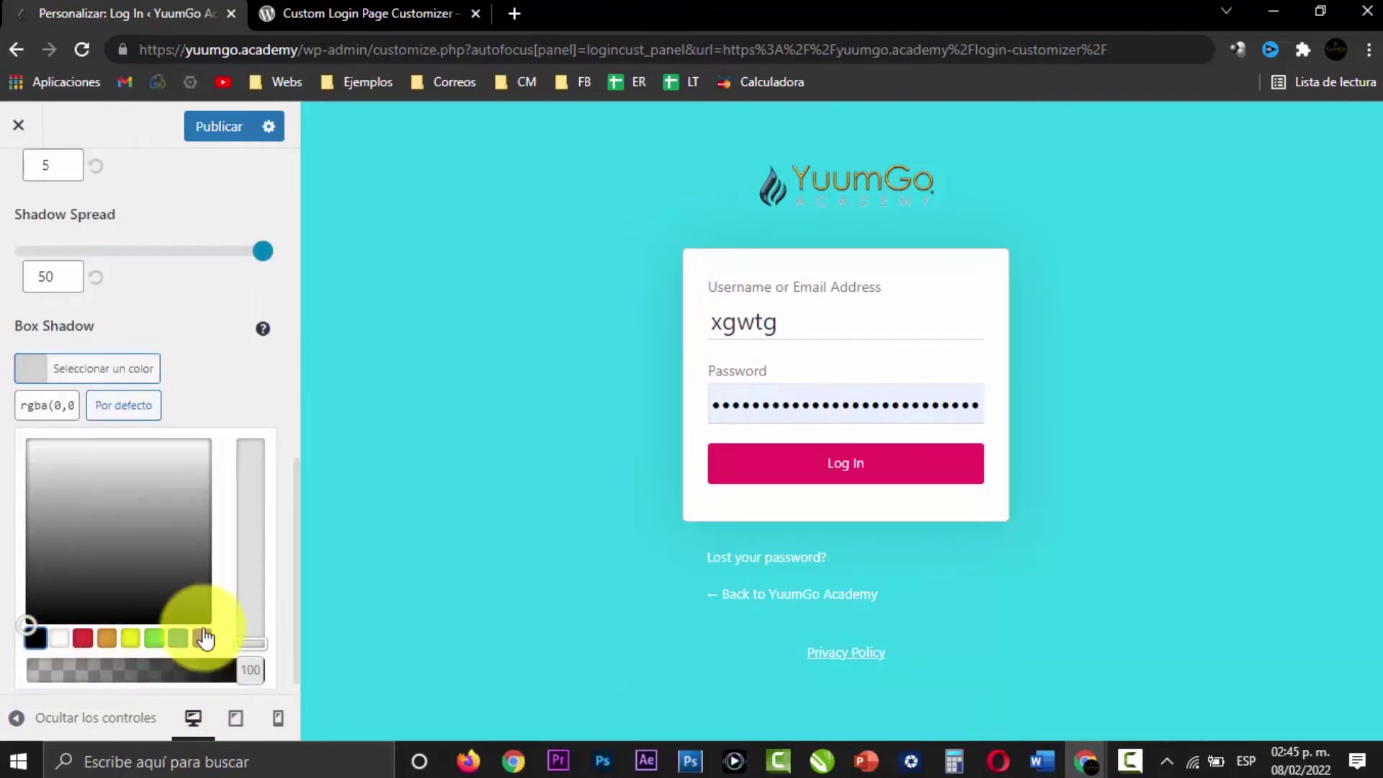
{"action": "left_click", "coordinate": [229, 373]}
{"action": "left_click", "coordinate": [132, 397]}
{"action": "left_click", "coordinate": [95, 278]}
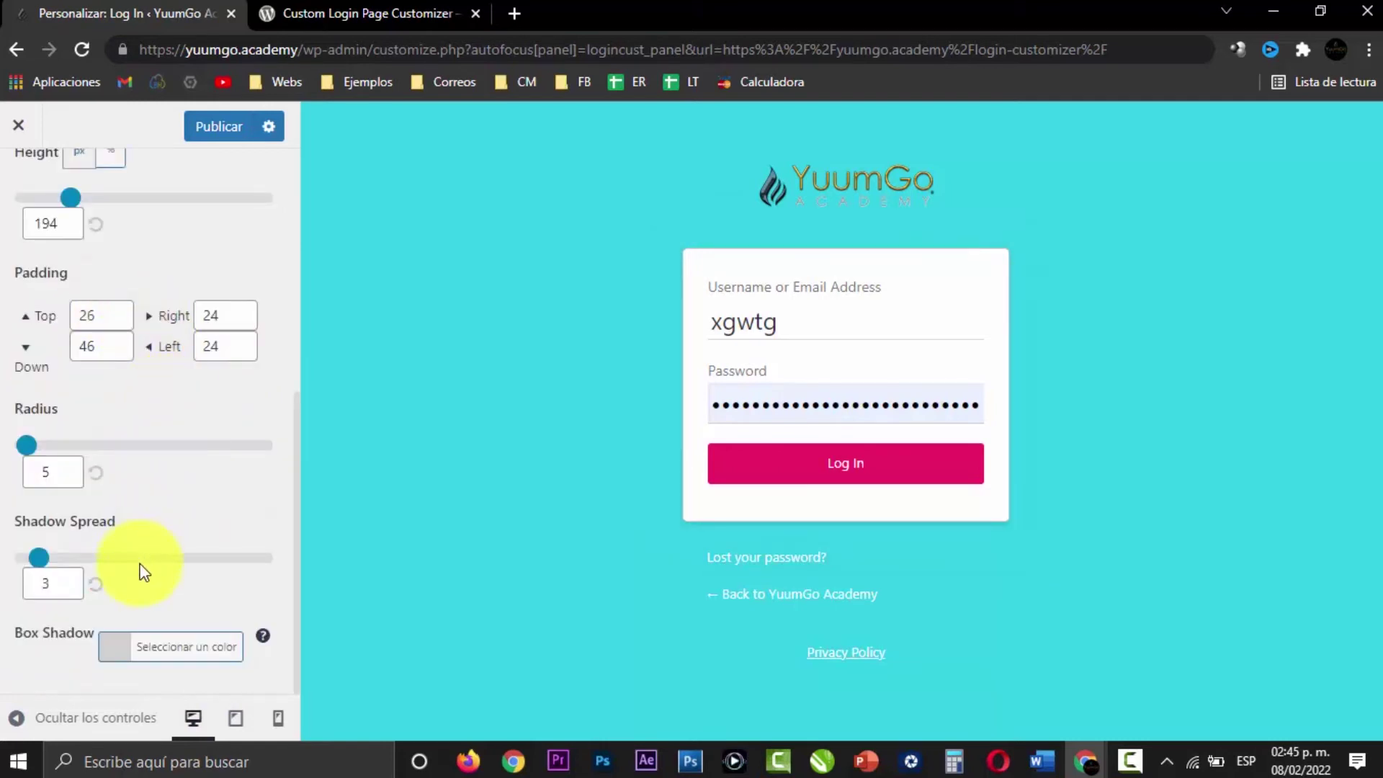
Step: In the Fields settings, turn off Disable Remember Me and tick the Remember Me checkbox in the login form preview
{"action": "scroll", "coordinate": [192, 549], "scroll_direction": "up", "scroll_amount": 6}
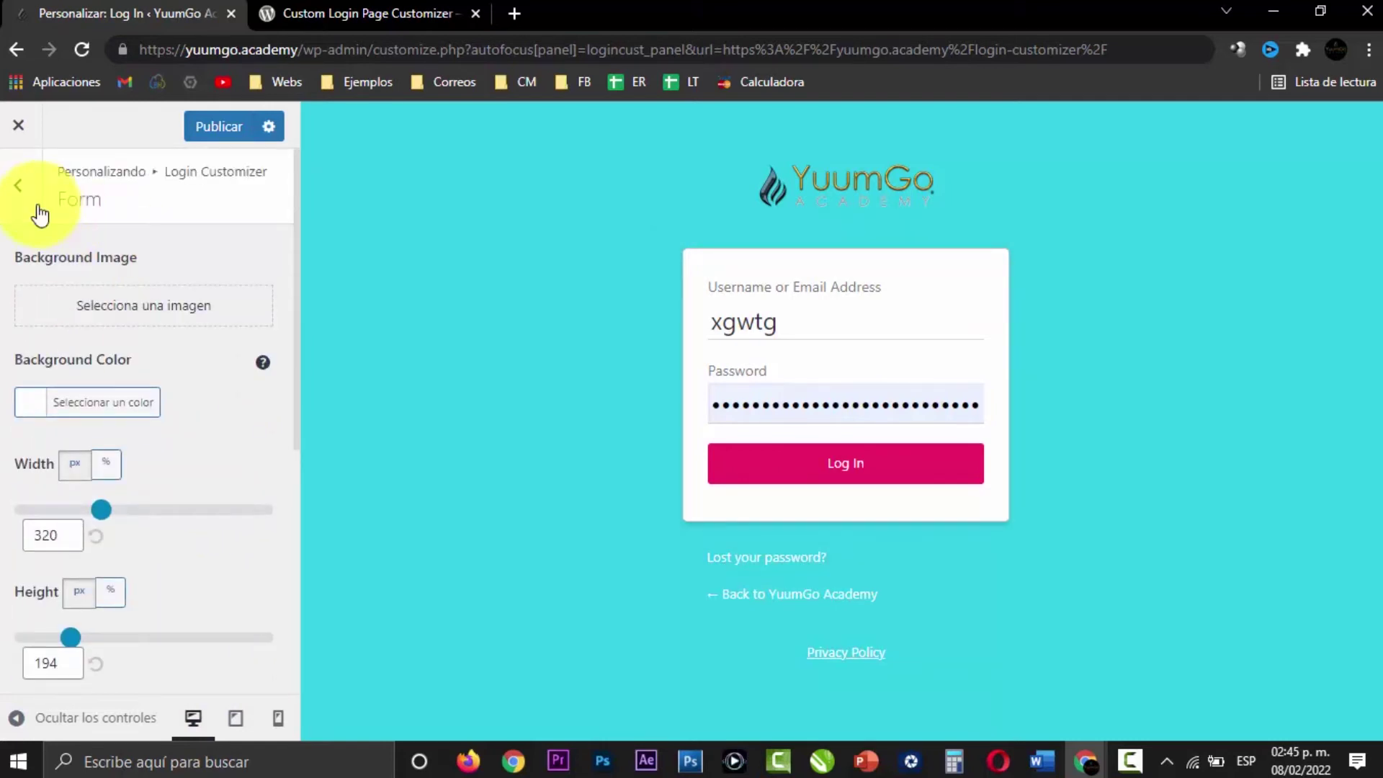
{"action": "left_click", "coordinate": [20, 189]}
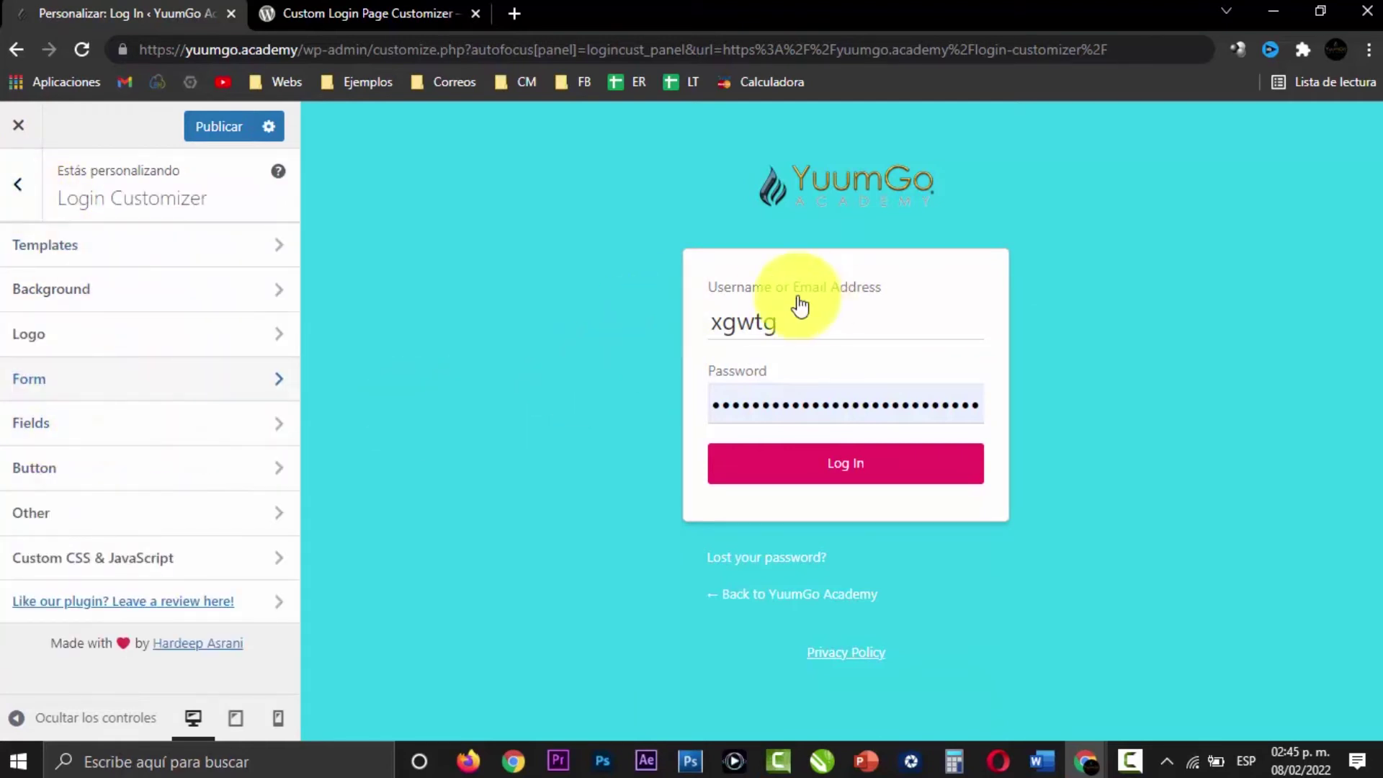
{"action": "left_click", "coordinate": [168, 430]}
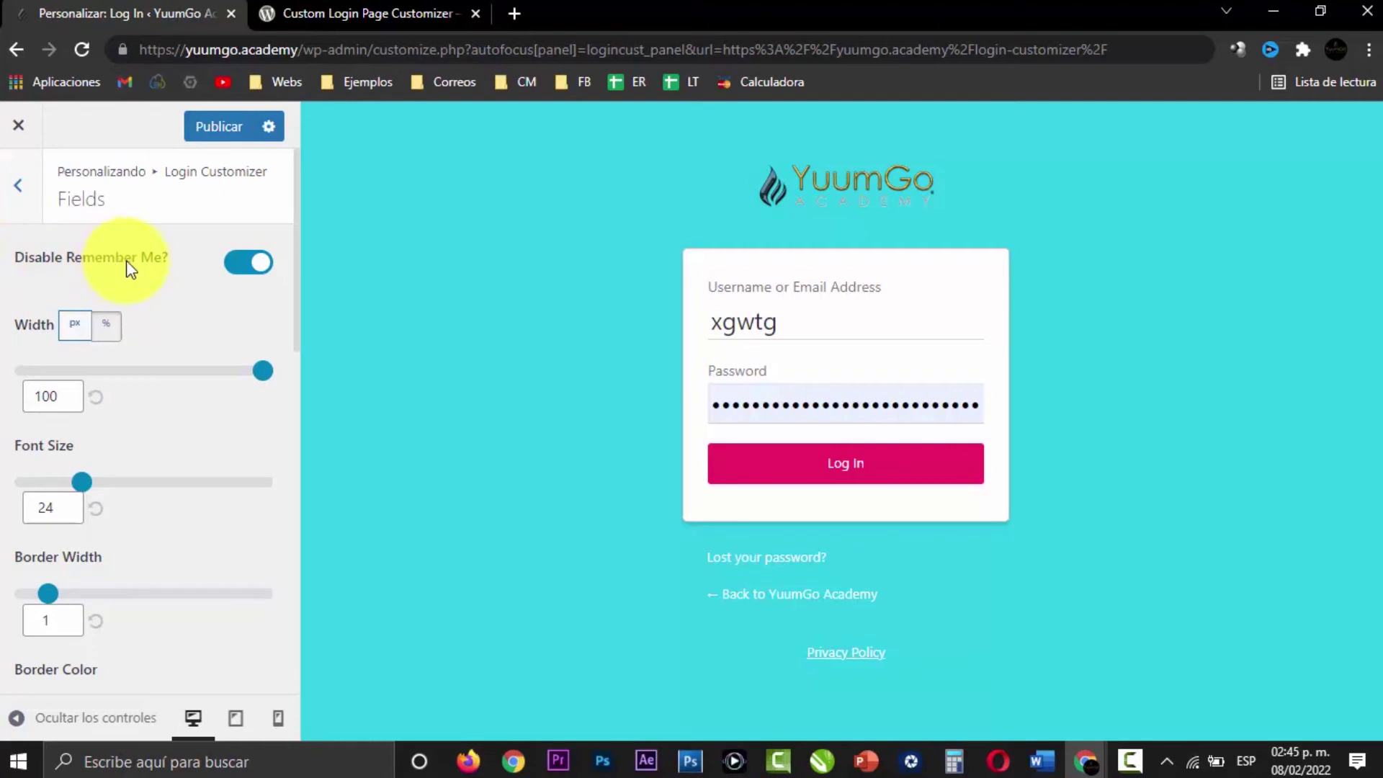
{"action": "left_click", "coordinate": [238, 261]}
{"action": "left_click", "coordinate": [261, 271]}
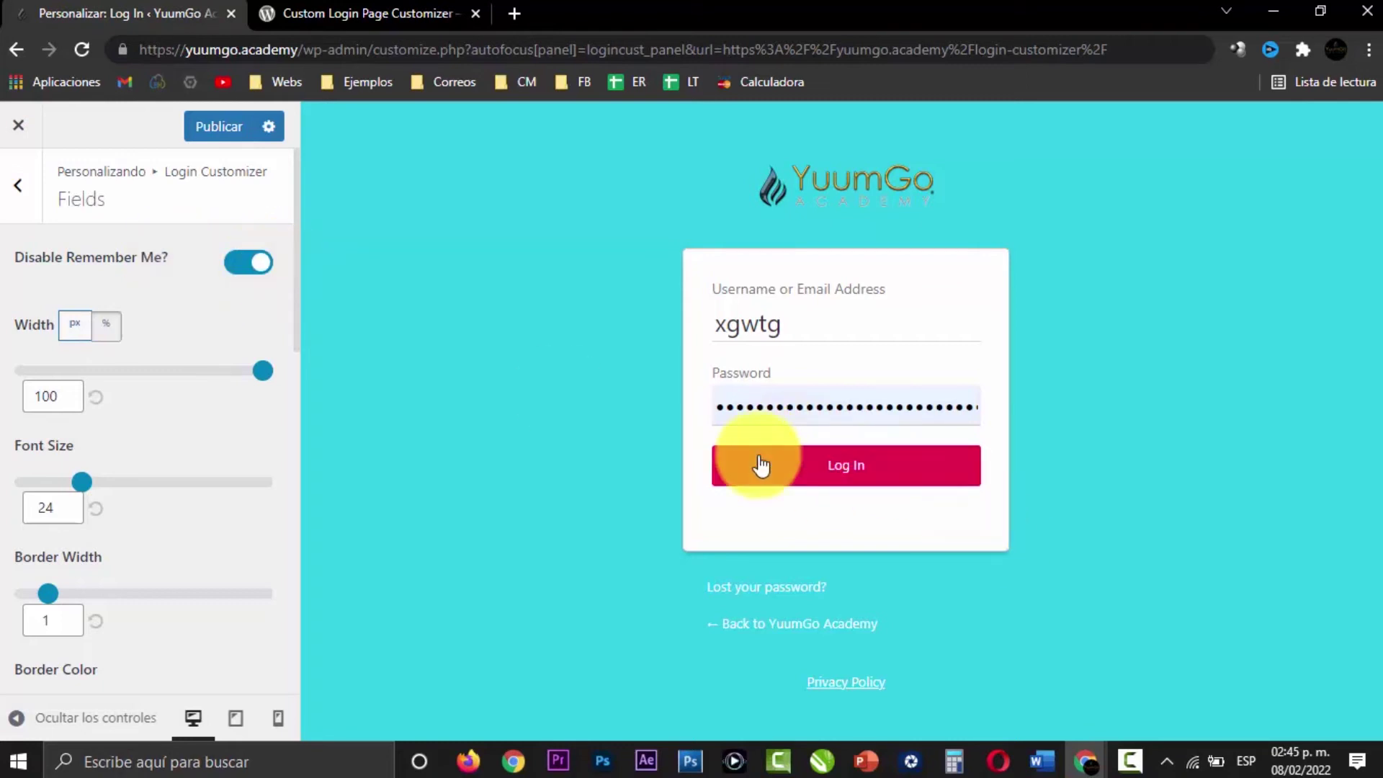
{"action": "left_click", "coordinate": [224, 261]}
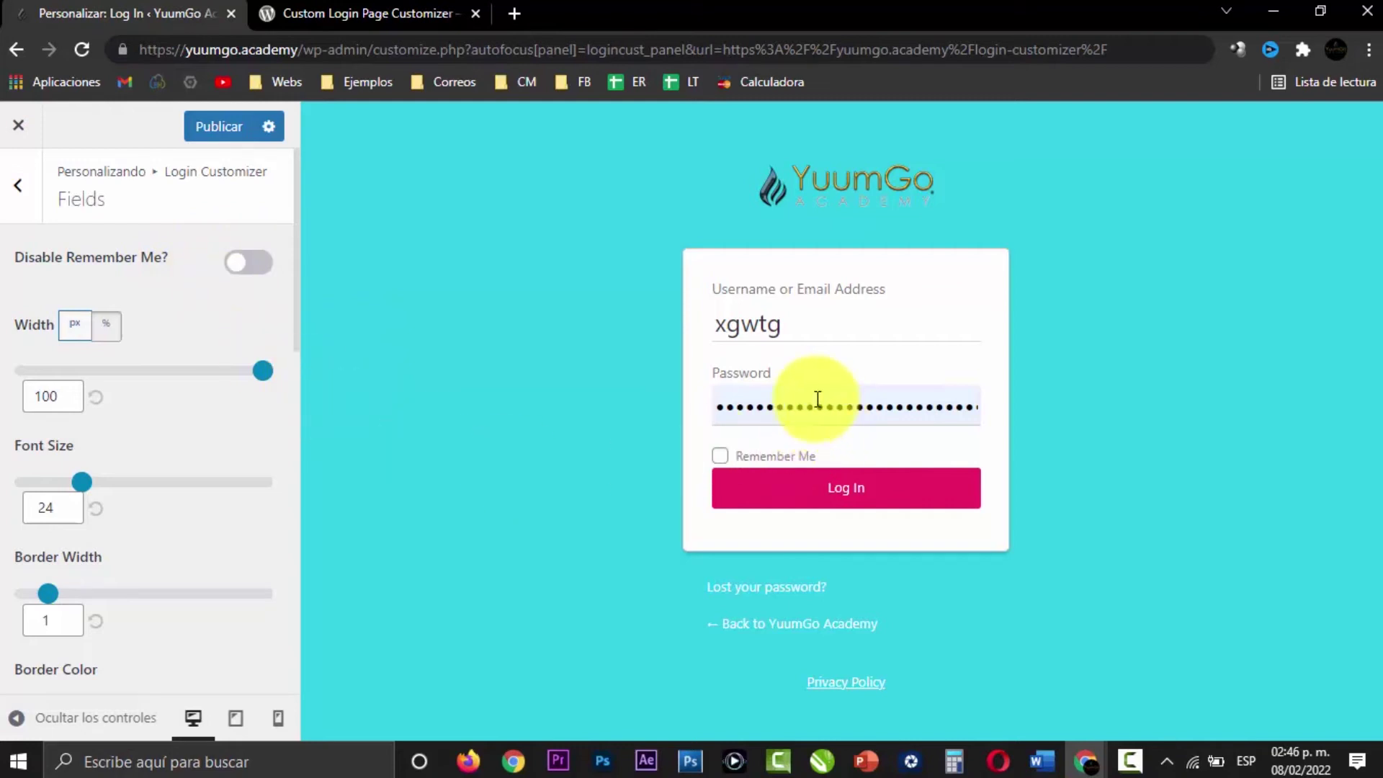
{"action": "left_click", "coordinate": [725, 458]}
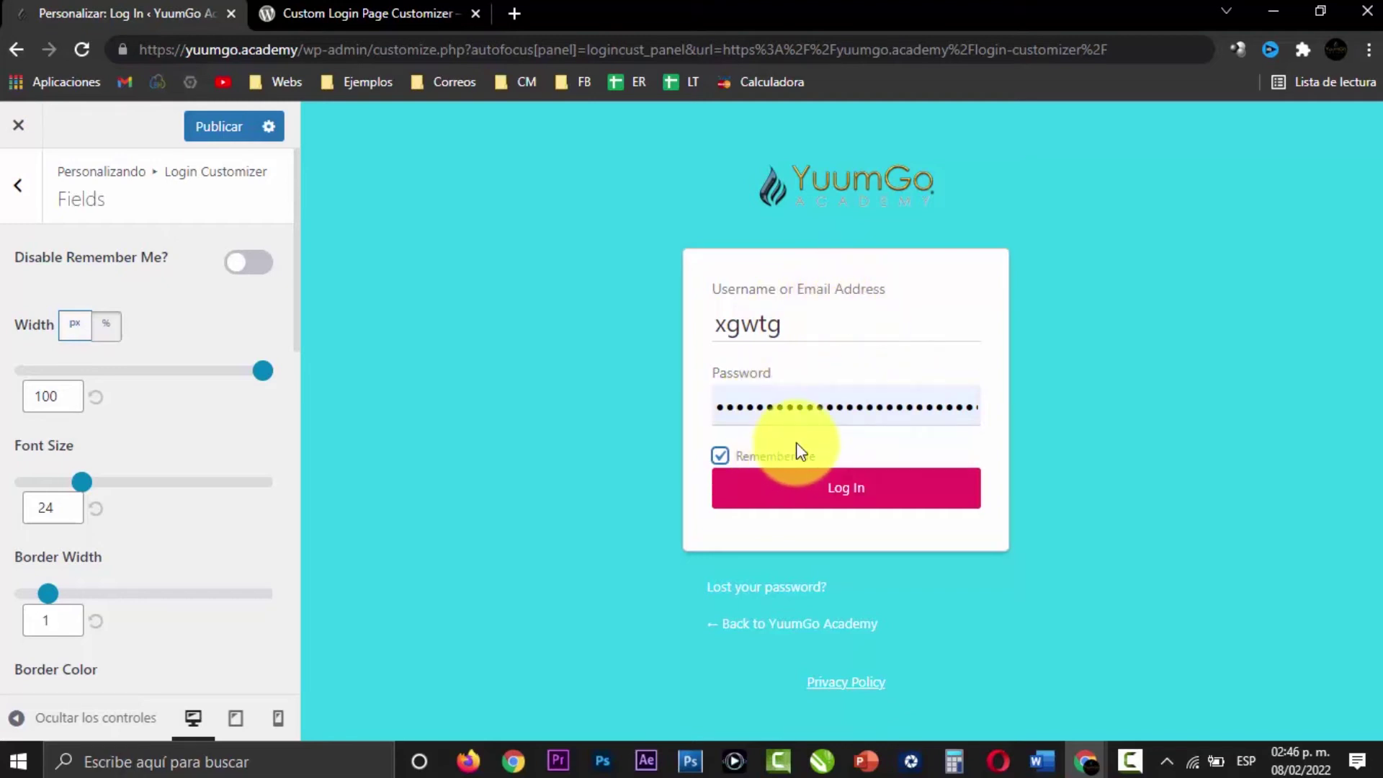
{"action": "left_click", "coordinate": [259, 268]}
{"action": "left_click", "coordinate": [260, 268]}
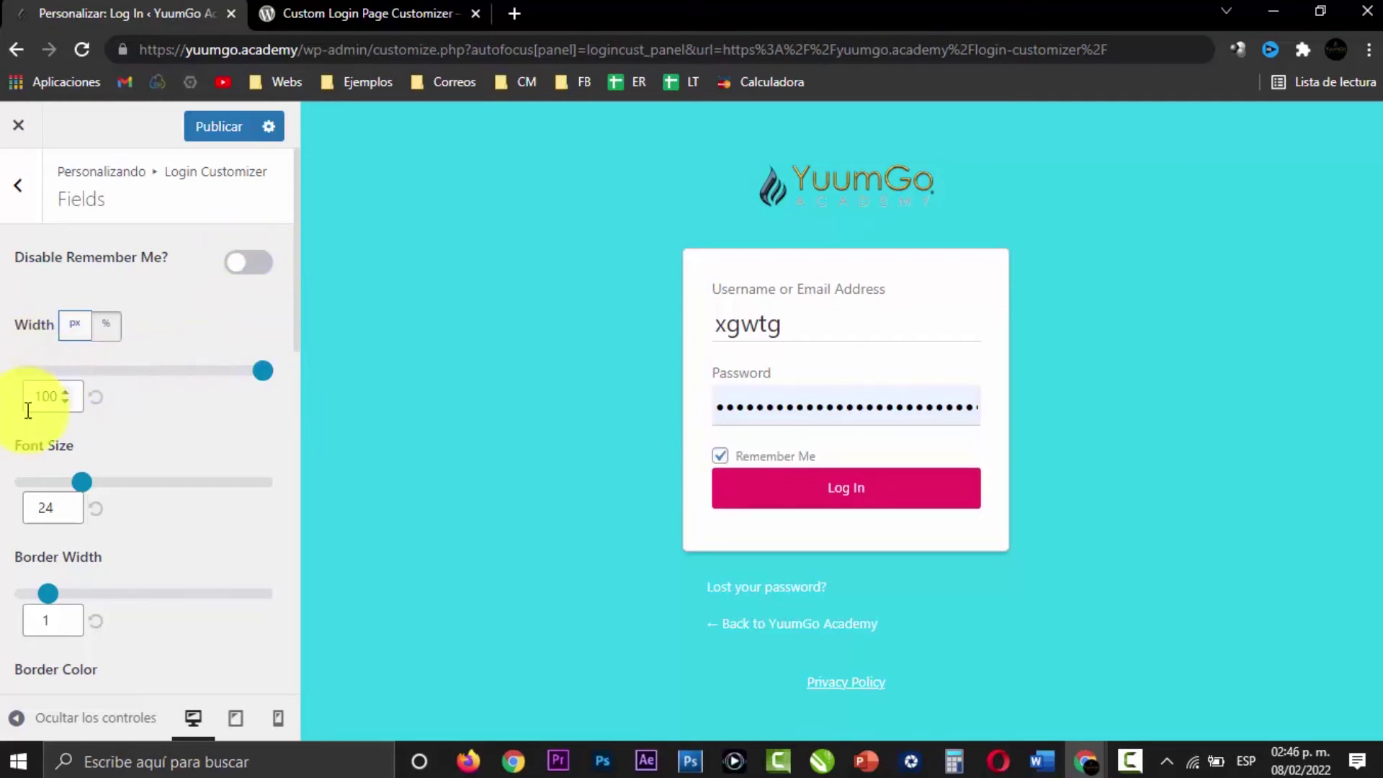
Step: Try a narrower width and a smaller font size for the login fields, resetting each to its default
{"action": "left_click_drag", "start_coordinate": [264, 370], "coordinate": [103, 395]}
{"action": "left_click", "coordinate": [96, 397]}
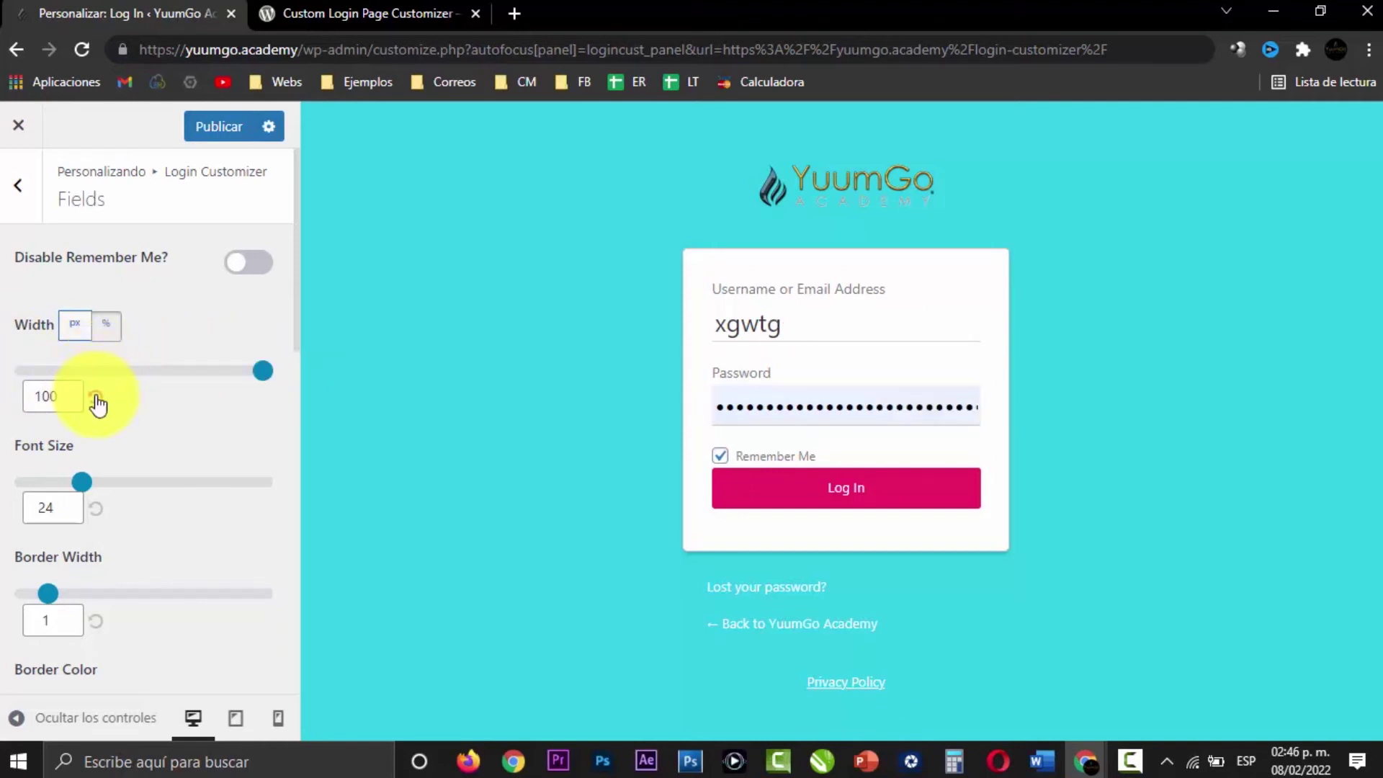
{"action": "scroll", "coordinate": [180, 407], "scroll_direction": "down", "scroll_amount": 2}
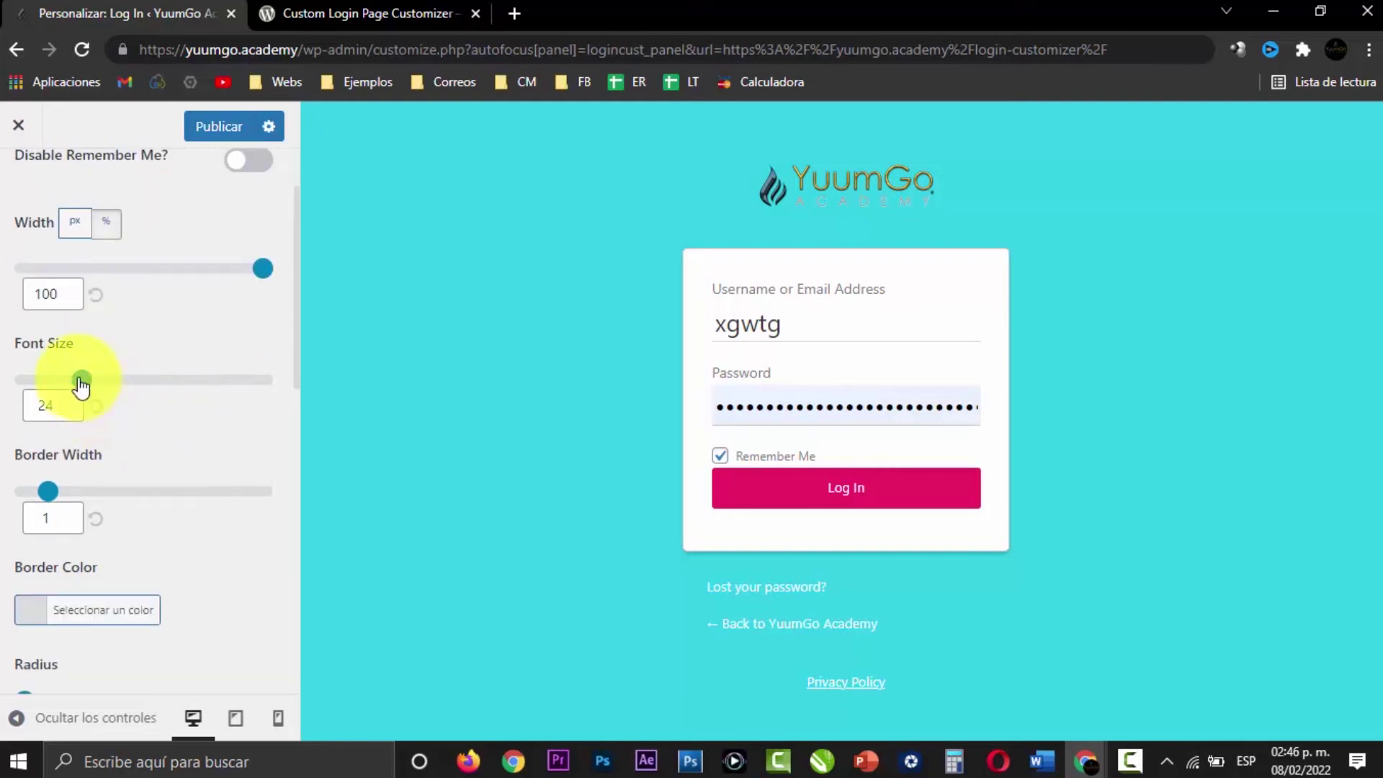
{"action": "left_click_drag", "start_coordinate": [83, 386], "coordinate": [20, 383]}
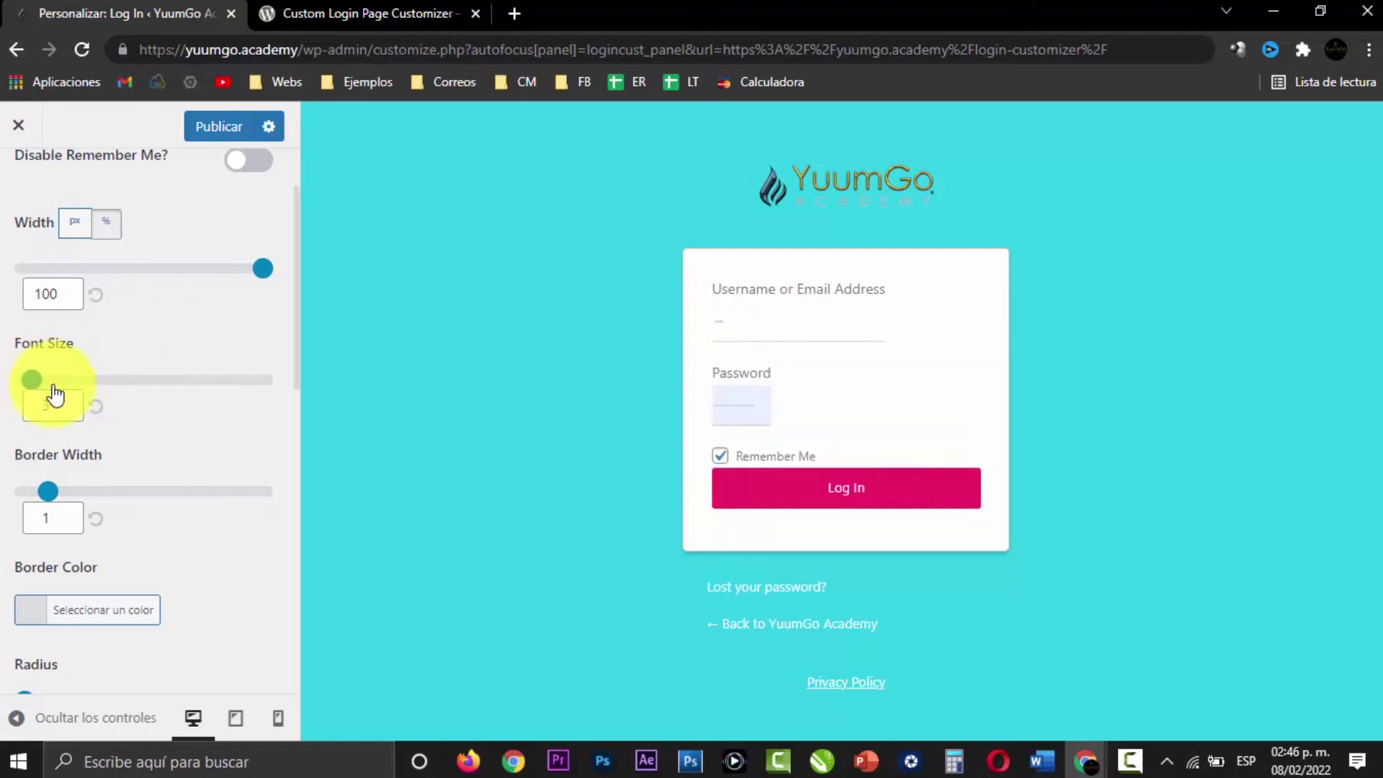
{"action": "left_click", "coordinate": [96, 406]}
Step: Try a border width of 9 with black #000000 on the login fields and reset the width to 1
{"action": "scroll", "coordinate": [201, 420], "scroll_direction": "down", "scroll_amount": 3}
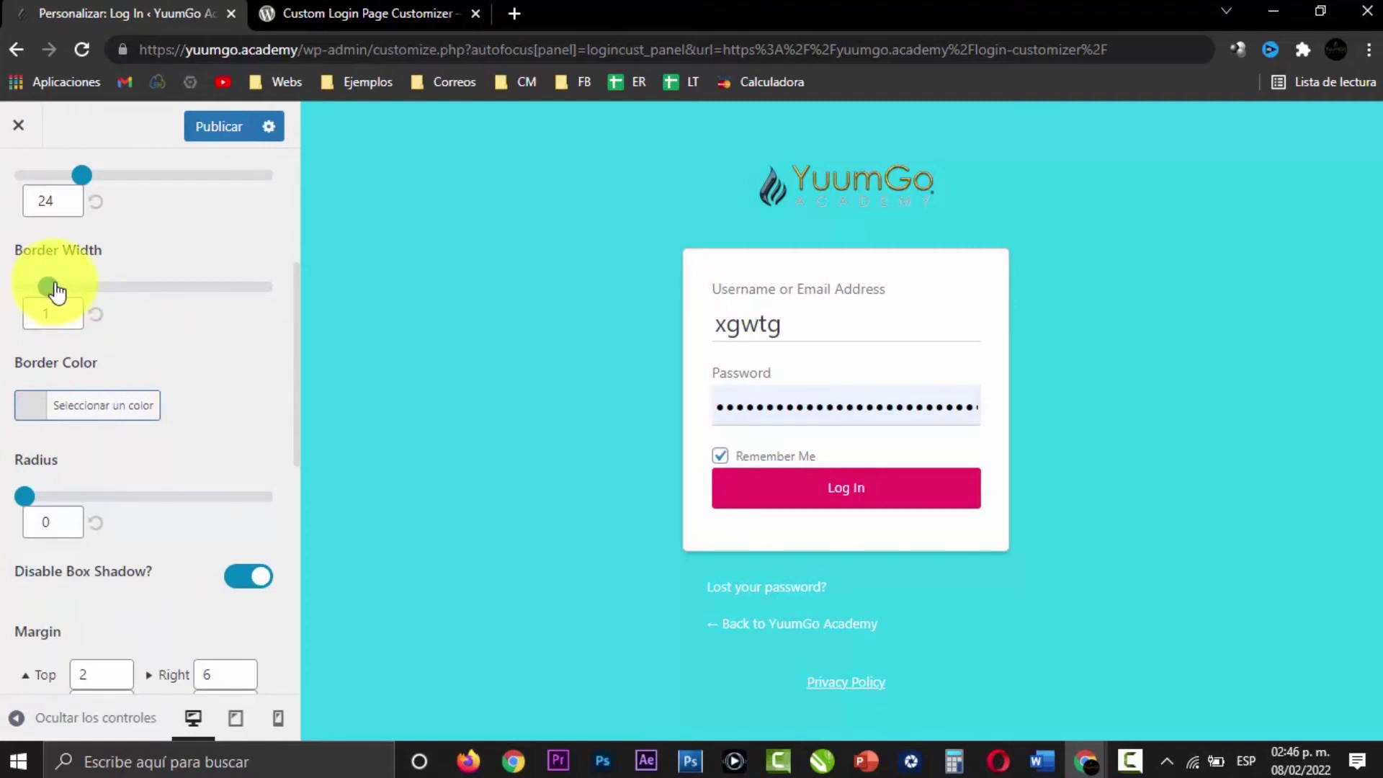
{"action": "left_click_drag", "start_coordinate": [50, 287], "coordinate": [246, 305]}
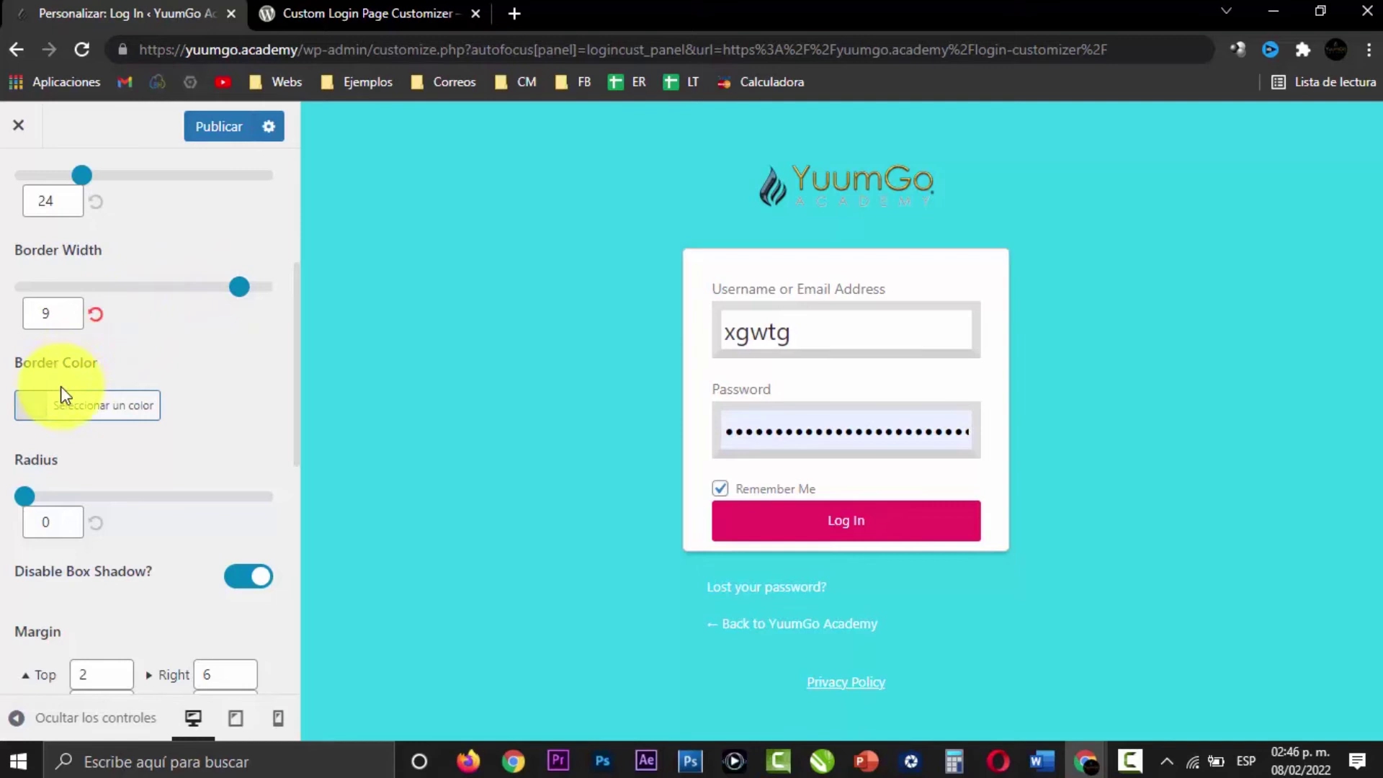
{"action": "left_click", "coordinate": [33, 407]}
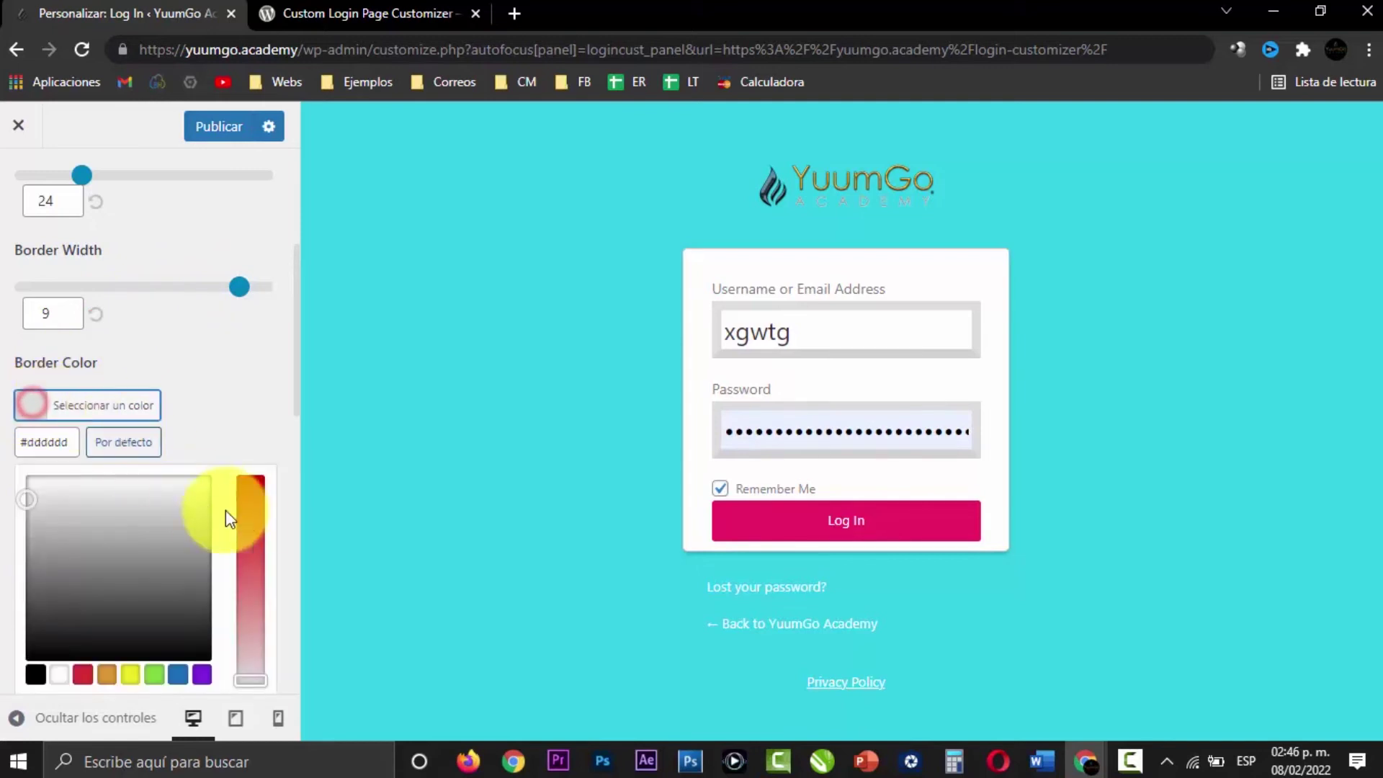
{"action": "left_click", "coordinate": [24, 673]}
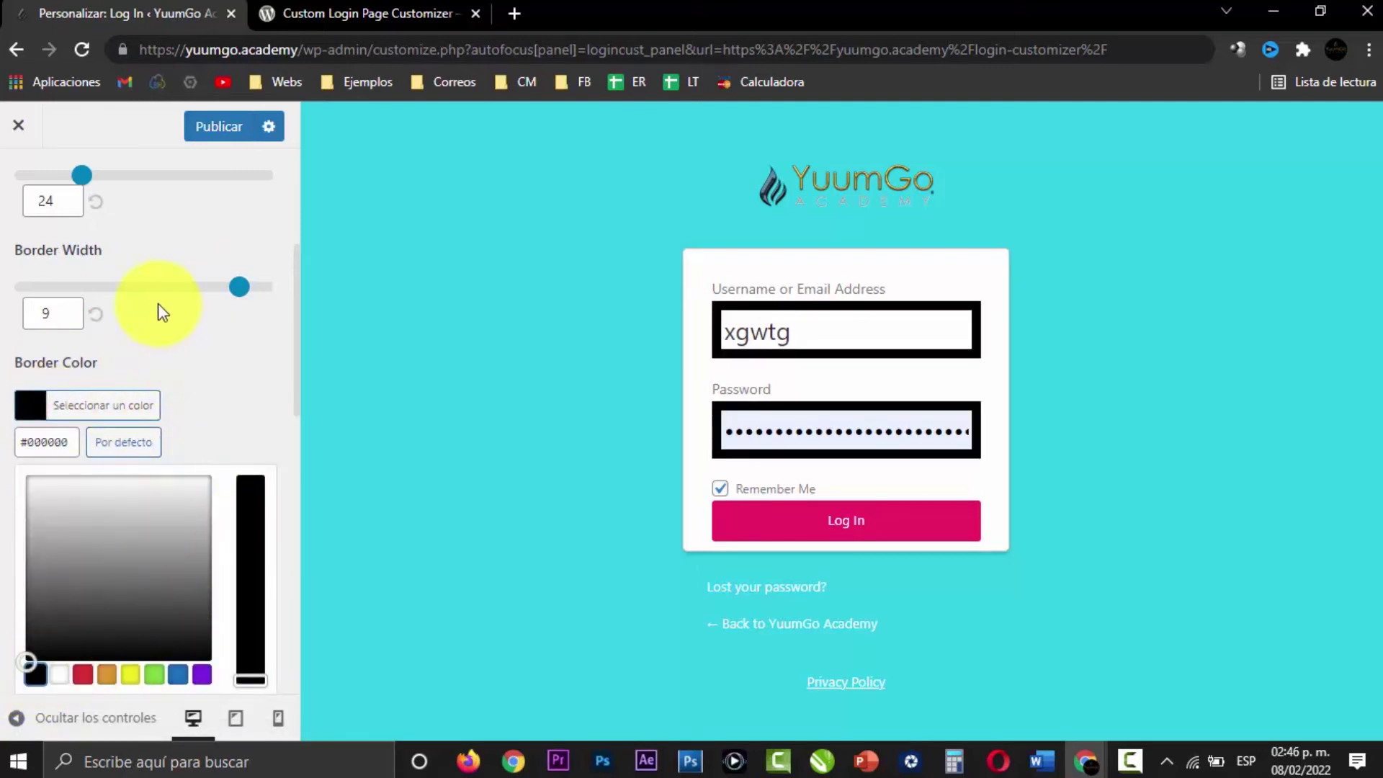
{"action": "left_click", "coordinate": [96, 314]}
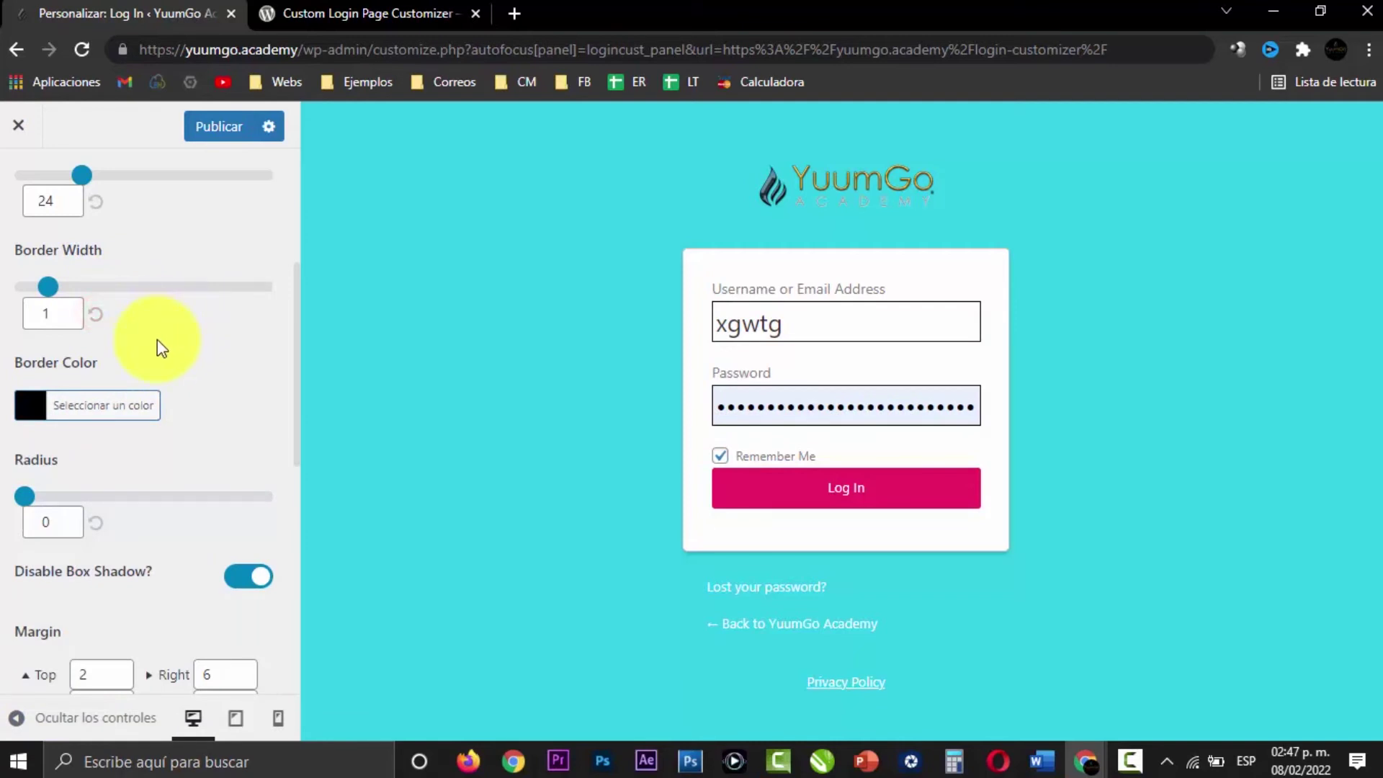
Step: Restore the fields' border color to the default #dddddd for comparison and set it back to black
{"action": "left_click", "coordinate": [52, 416]}
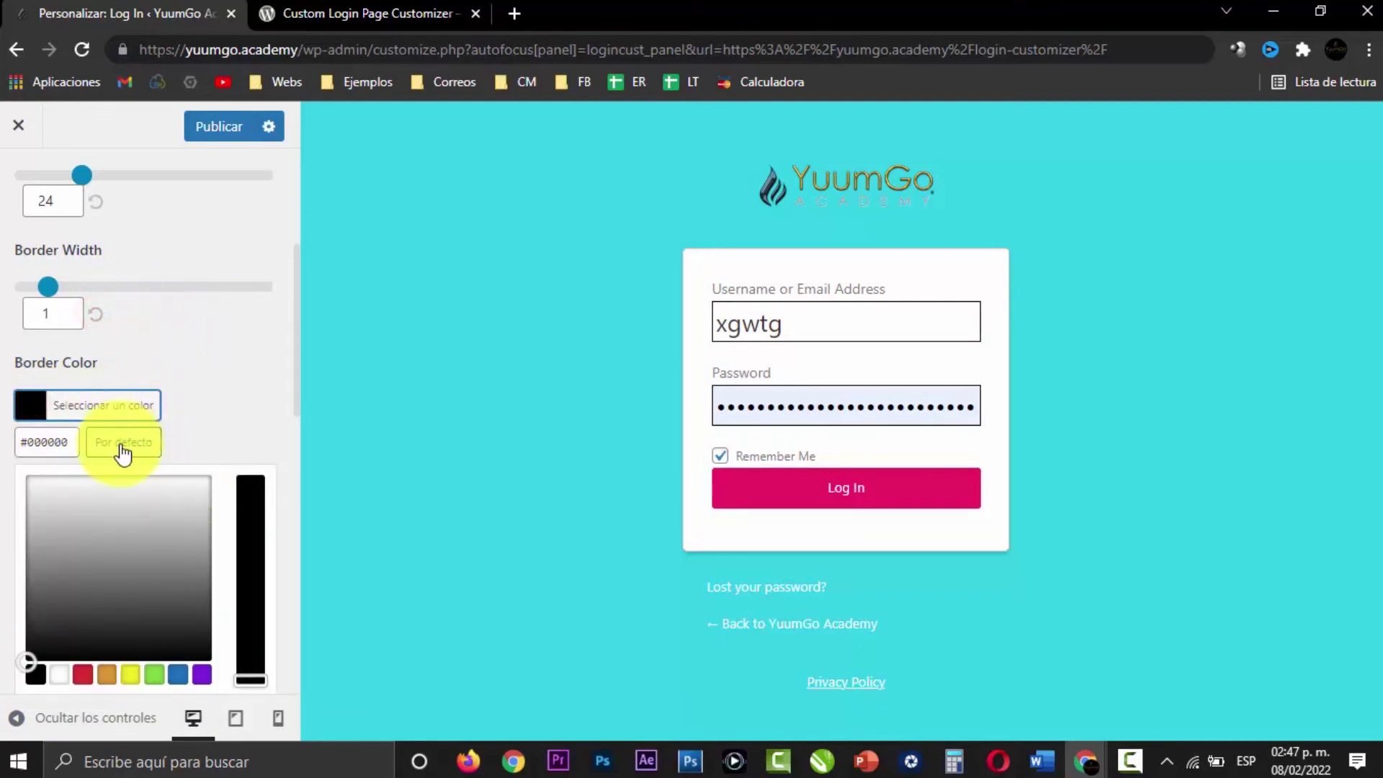
{"action": "left_click", "coordinate": [131, 445]}
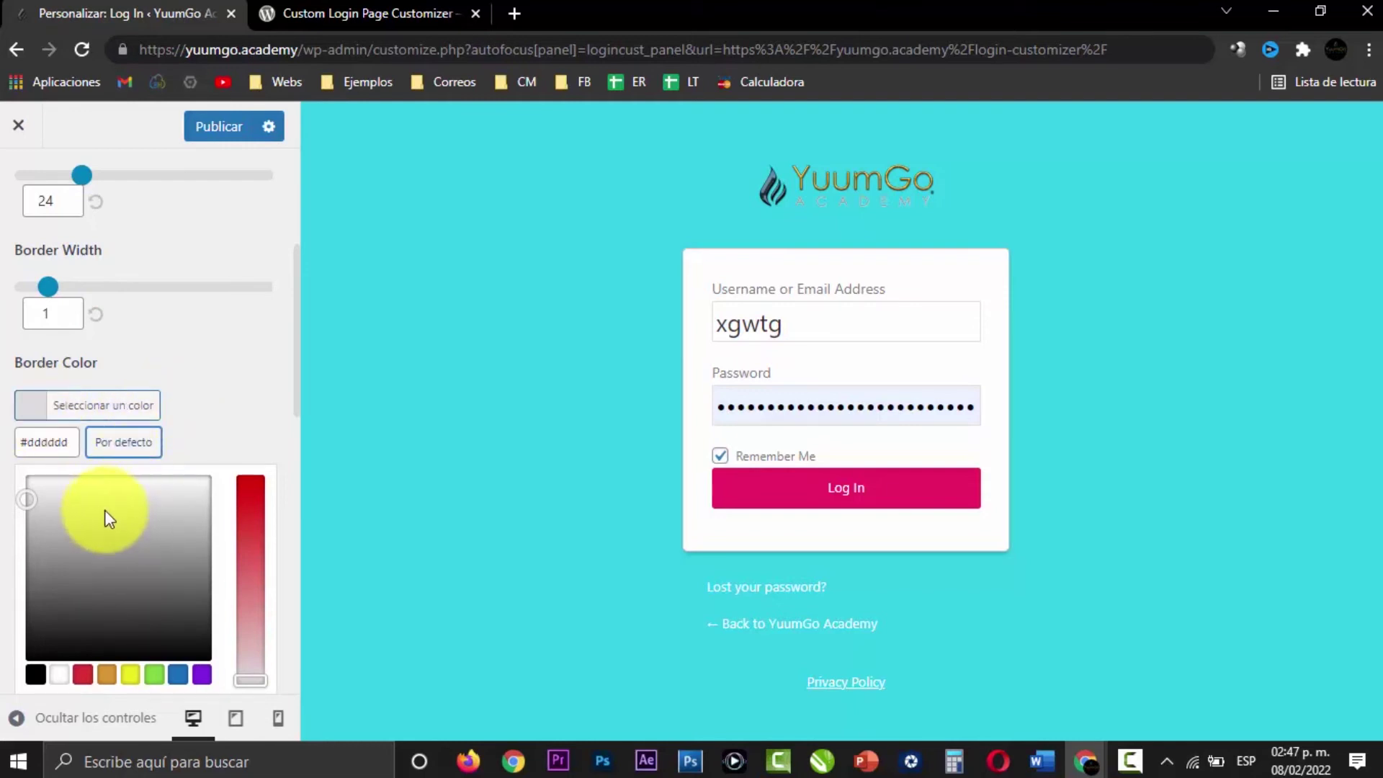
{"action": "left_click", "coordinate": [34, 676]}
{"action": "left_click", "coordinate": [217, 377]}
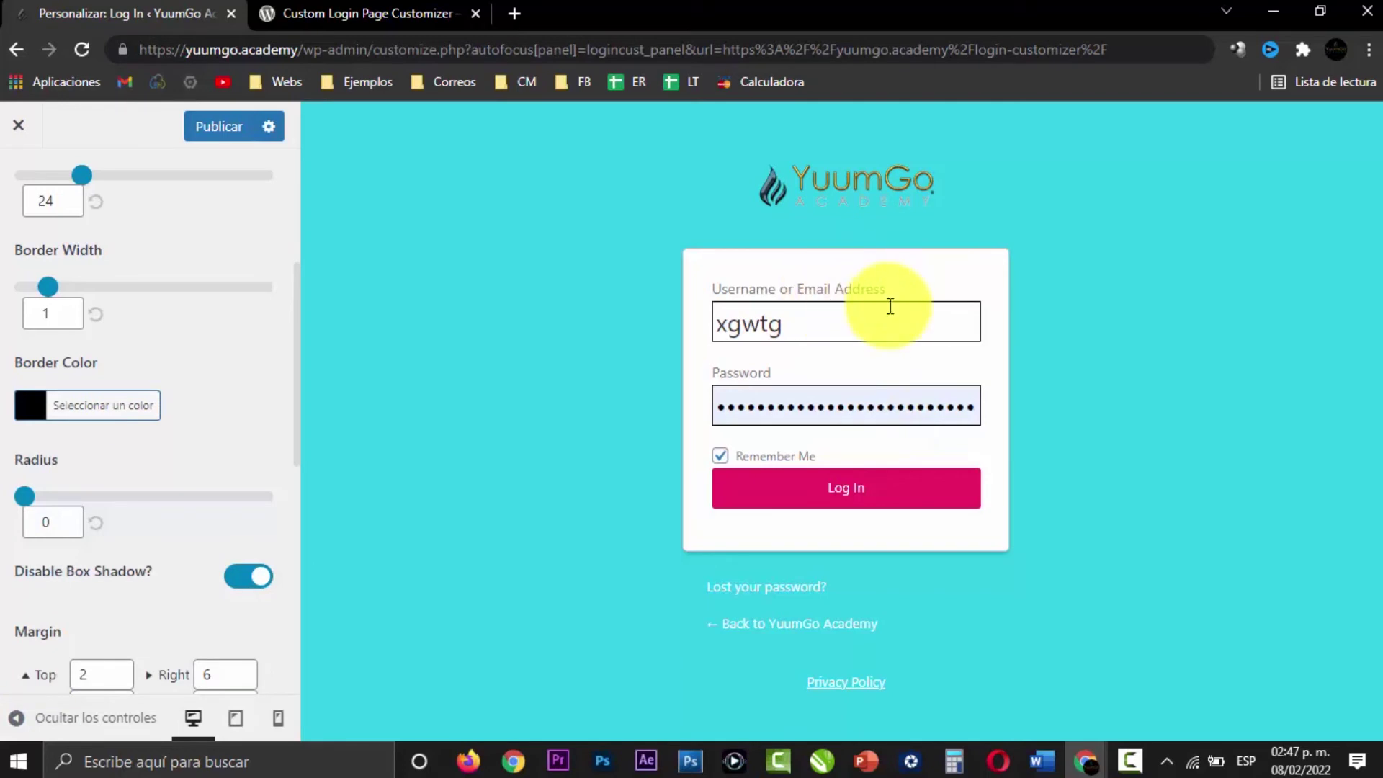
Step: Try a corner radius of 100 on the login fields and set the radius to 5
{"action": "scroll", "coordinate": [232, 376], "scroll_direction": "down", "scroll_amount": 1}
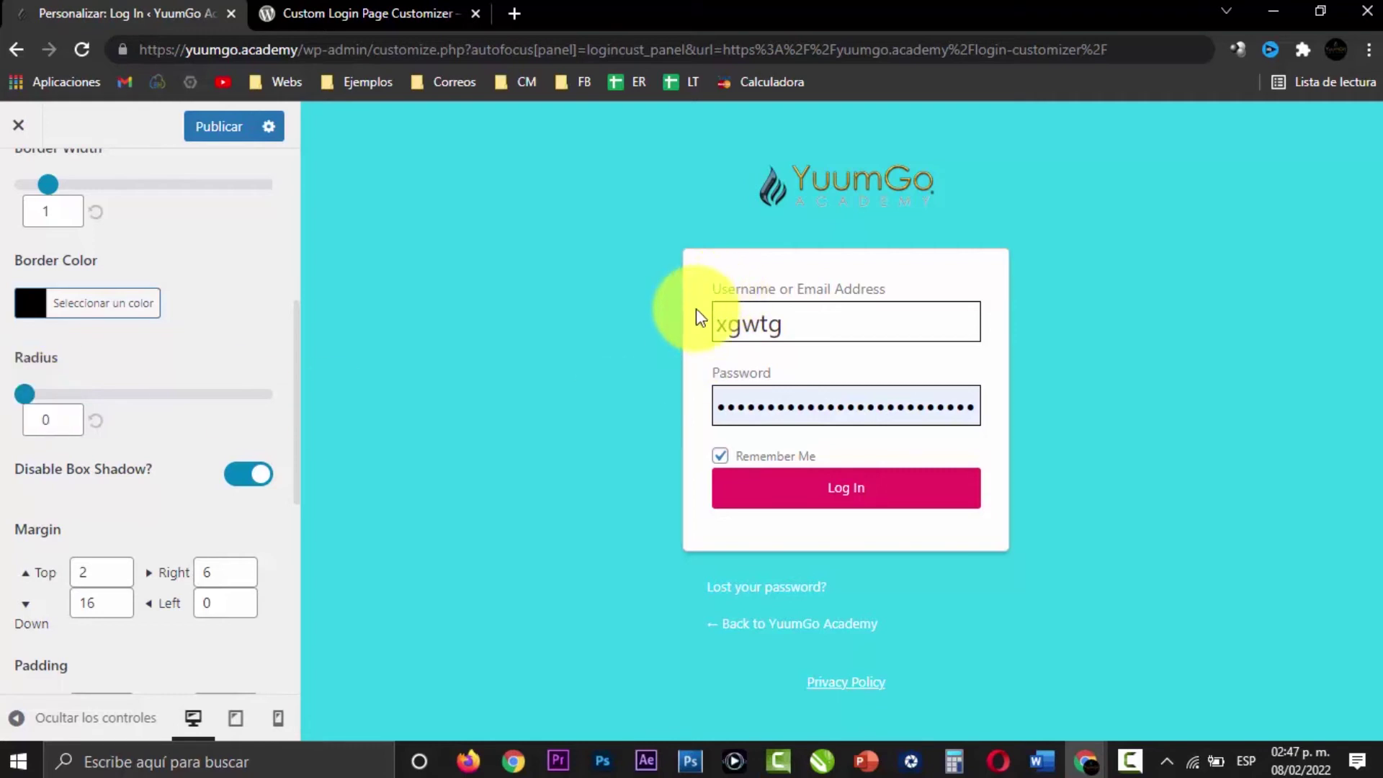
{"action": "left_click_drag", "start_coordinate": [26, 393], "coordinate": [295, 402]}
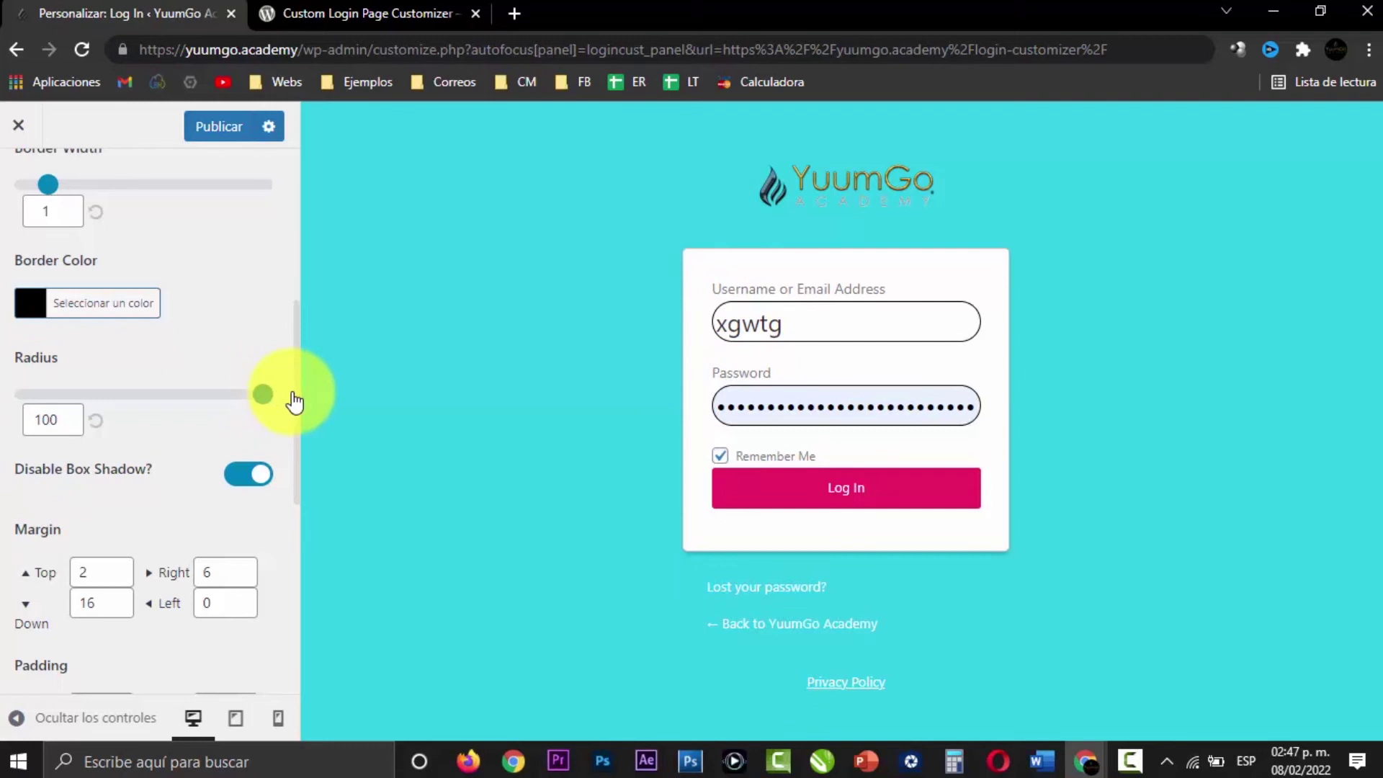
{"action": "double_click", "coordinate": [45, 420]}
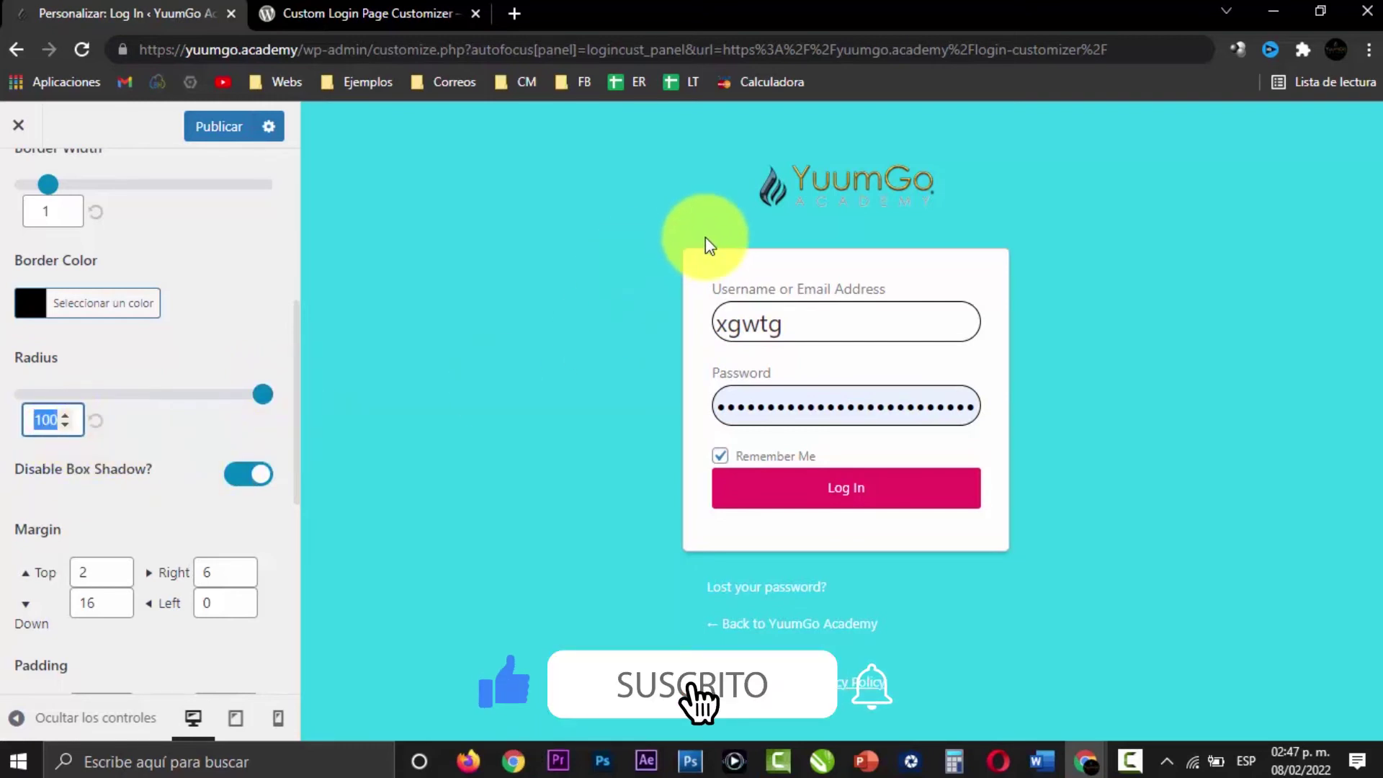
{"action": "type", "text": "5"}
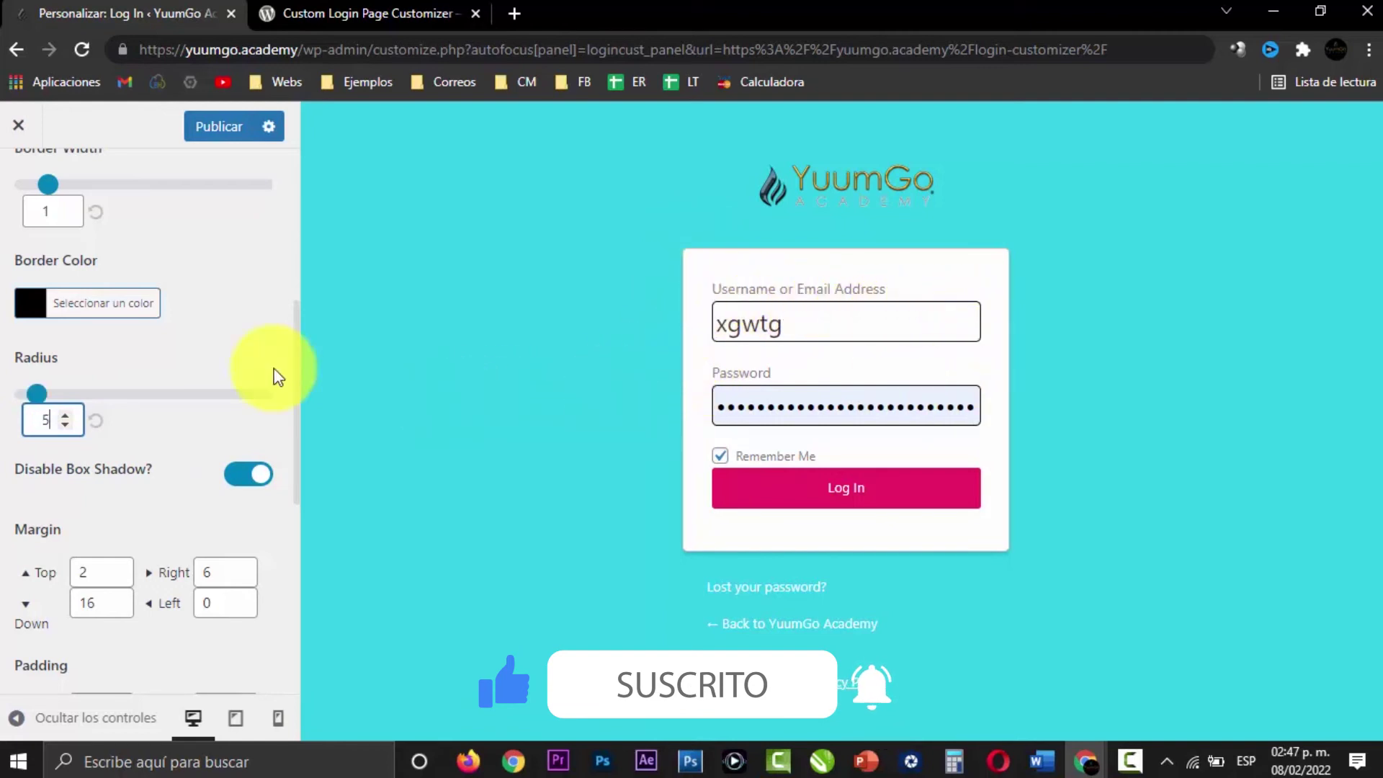
Step: Try the login fields with their box shadow enabled and disable the shadow again
{"action": "scroll", "coordinate": [220, 346], "scroll_direction": "down", "scroll_amount": 3}
{"action": "left_click", "coordinate": [170, 301]}
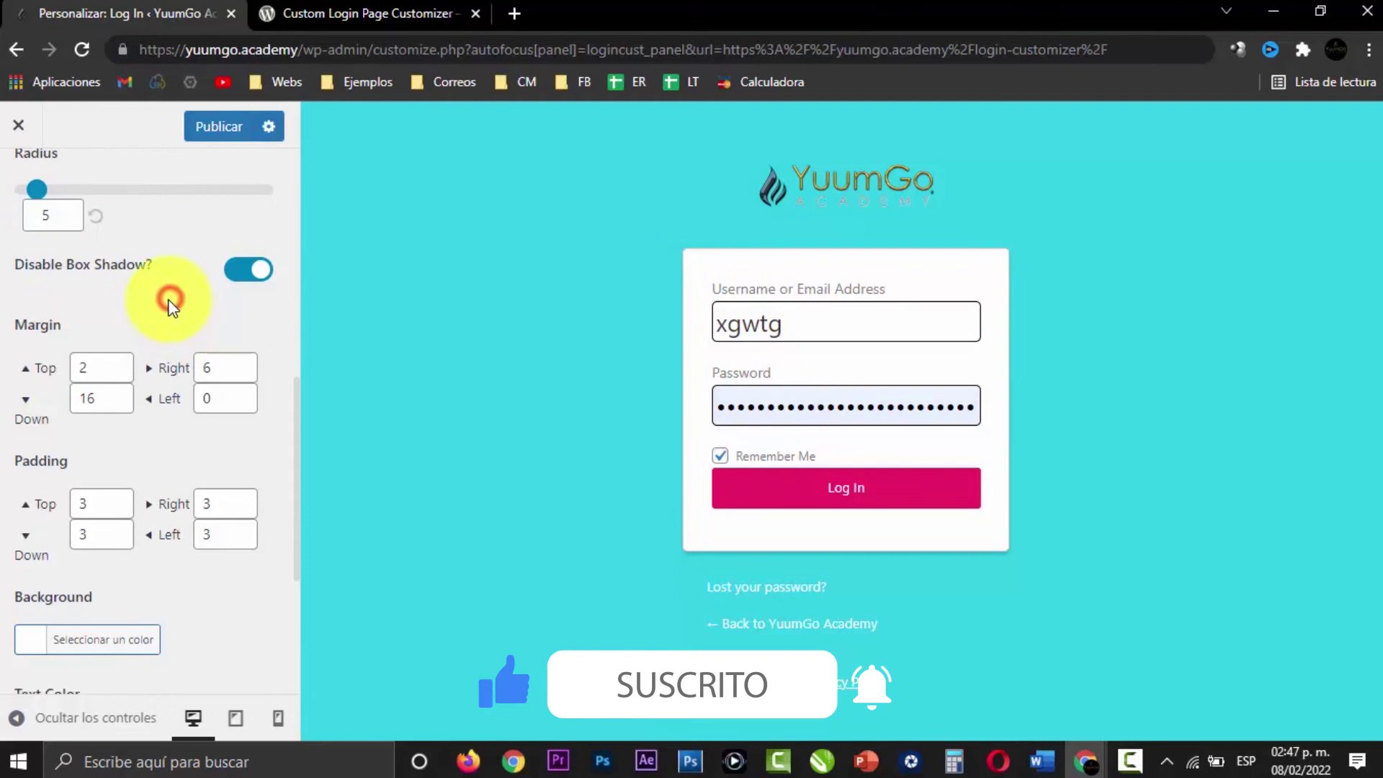
{"action": "left_click", "coordinate": [235, 271]}
{"action": "left_click", "coordinate": [263, 272]}
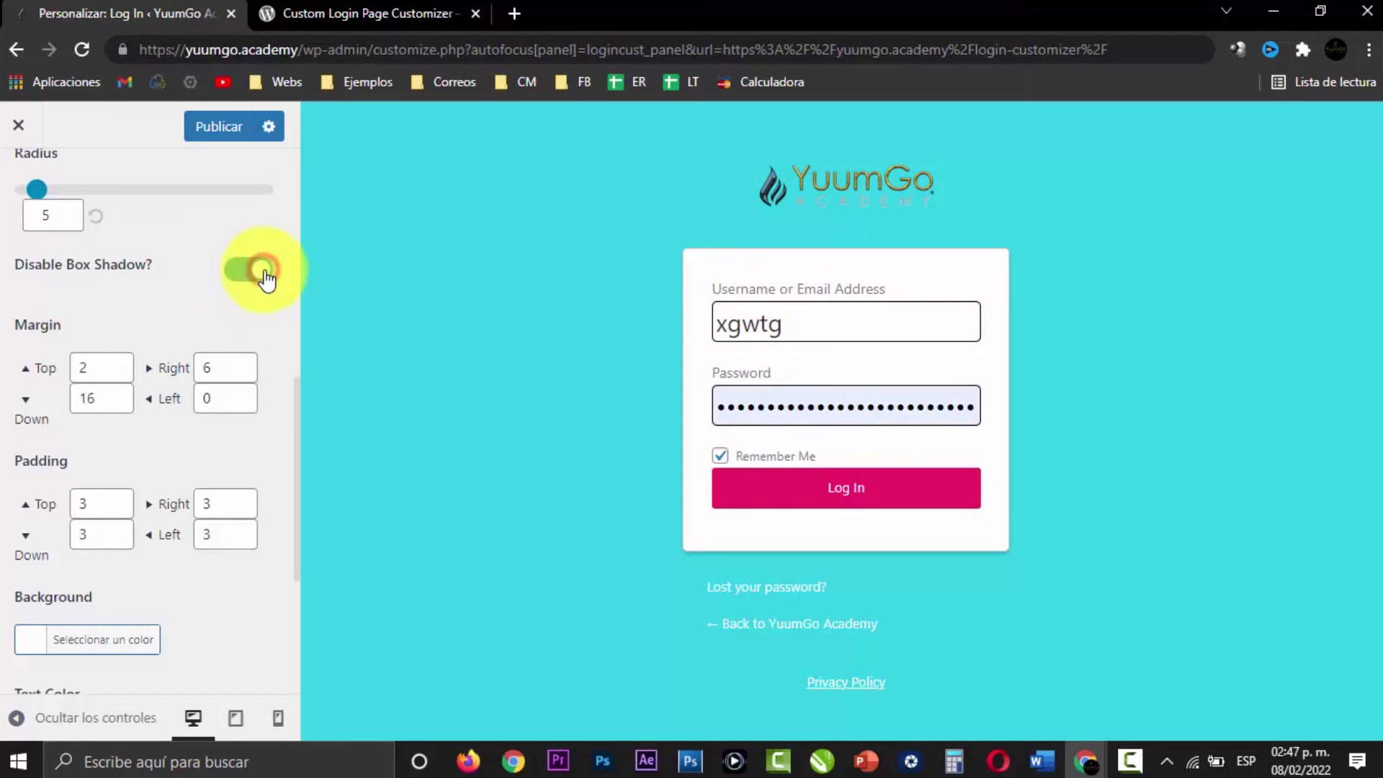
{"action": "left_click", "coordinate": [224, 271]}
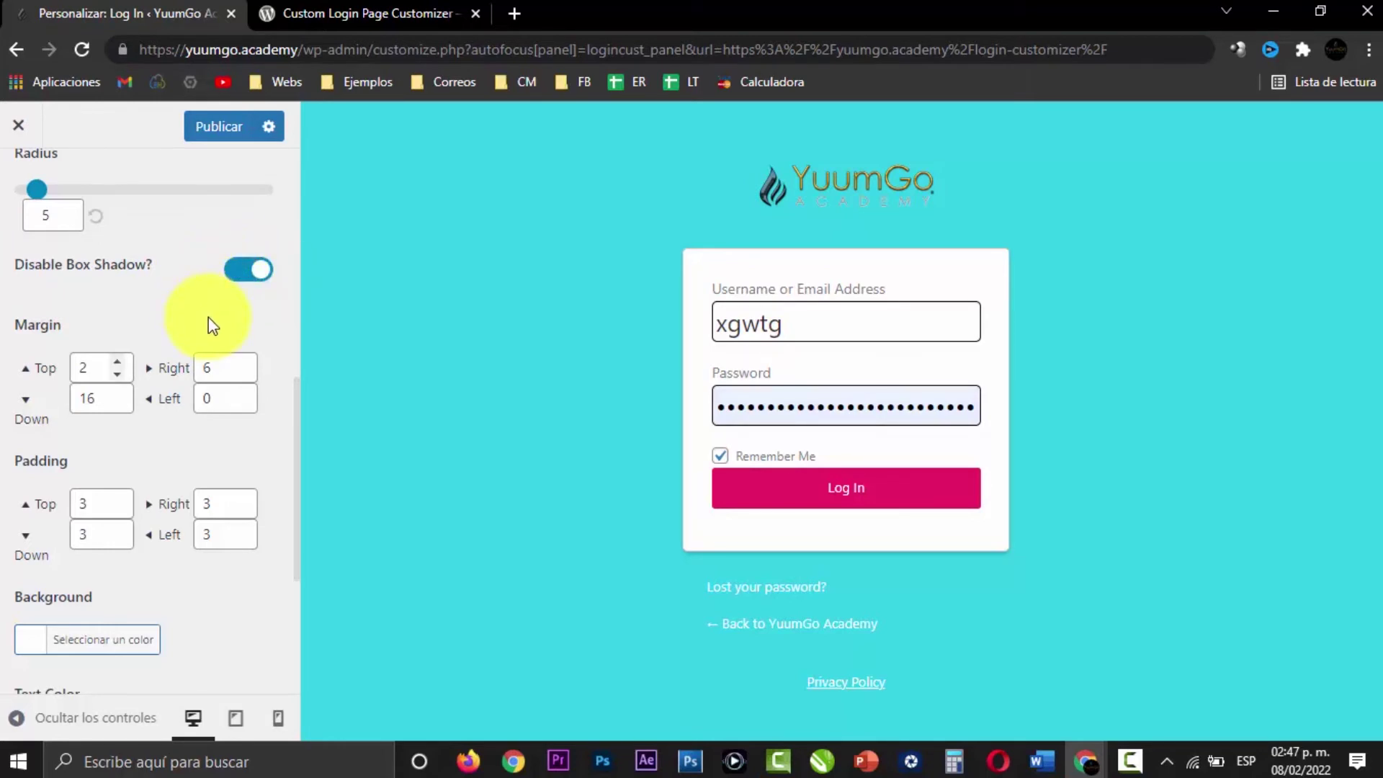
Step: Try a top margin of 15 on the login fields and set it back to 2
{"action": "scroll", "coordinate": [209, 317], "scroll_direction": "down", "scroll_amount": 1}
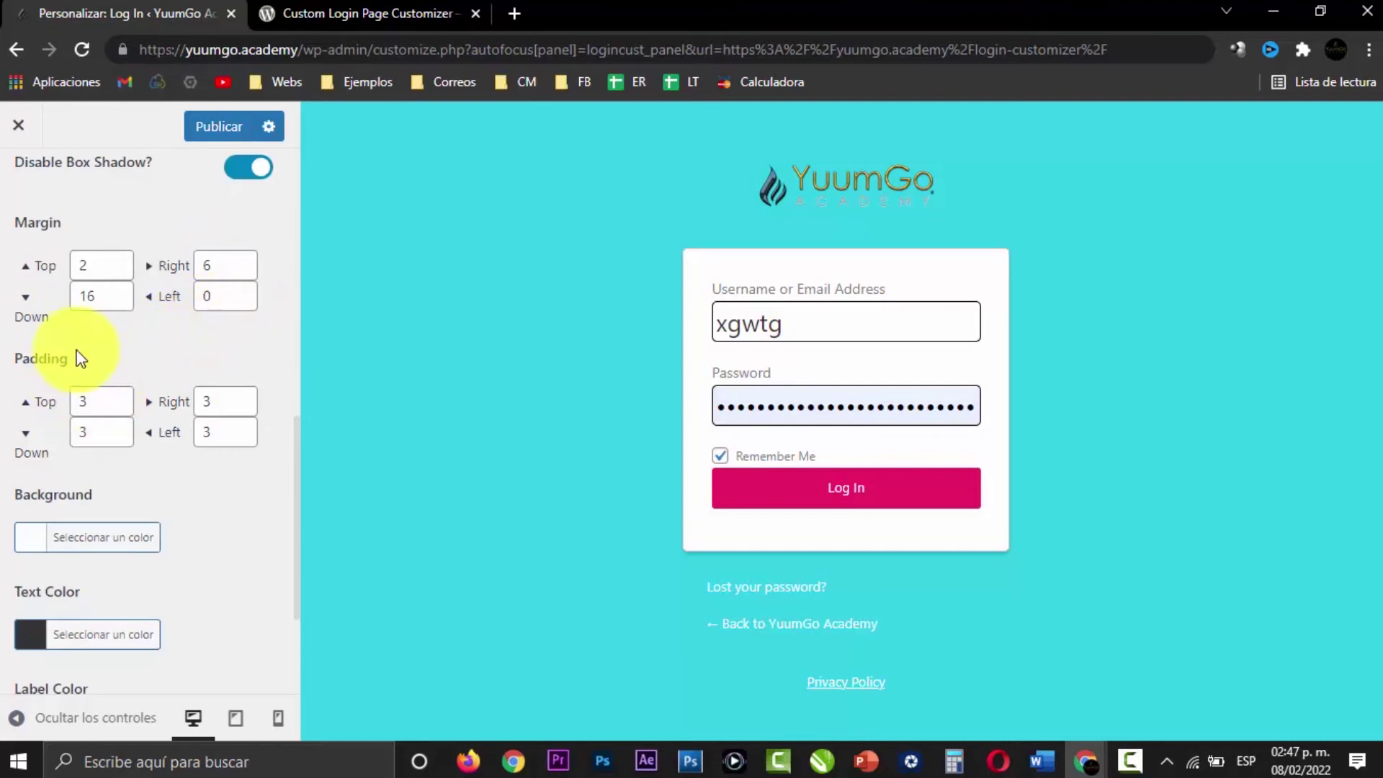
{"action": "left_click", "coordinate": [119, 257]}
{"action": "left_click", "coordinate": [118, 258]}
{"action": "left_click", "coordinate": [119, 257]}
{"action": "left_click", "coordinate": [118, 257]}
{"action": "left_click", "coordinate": [119, 257]}
{"action": "left_click", "coordinate": [119, 257]}
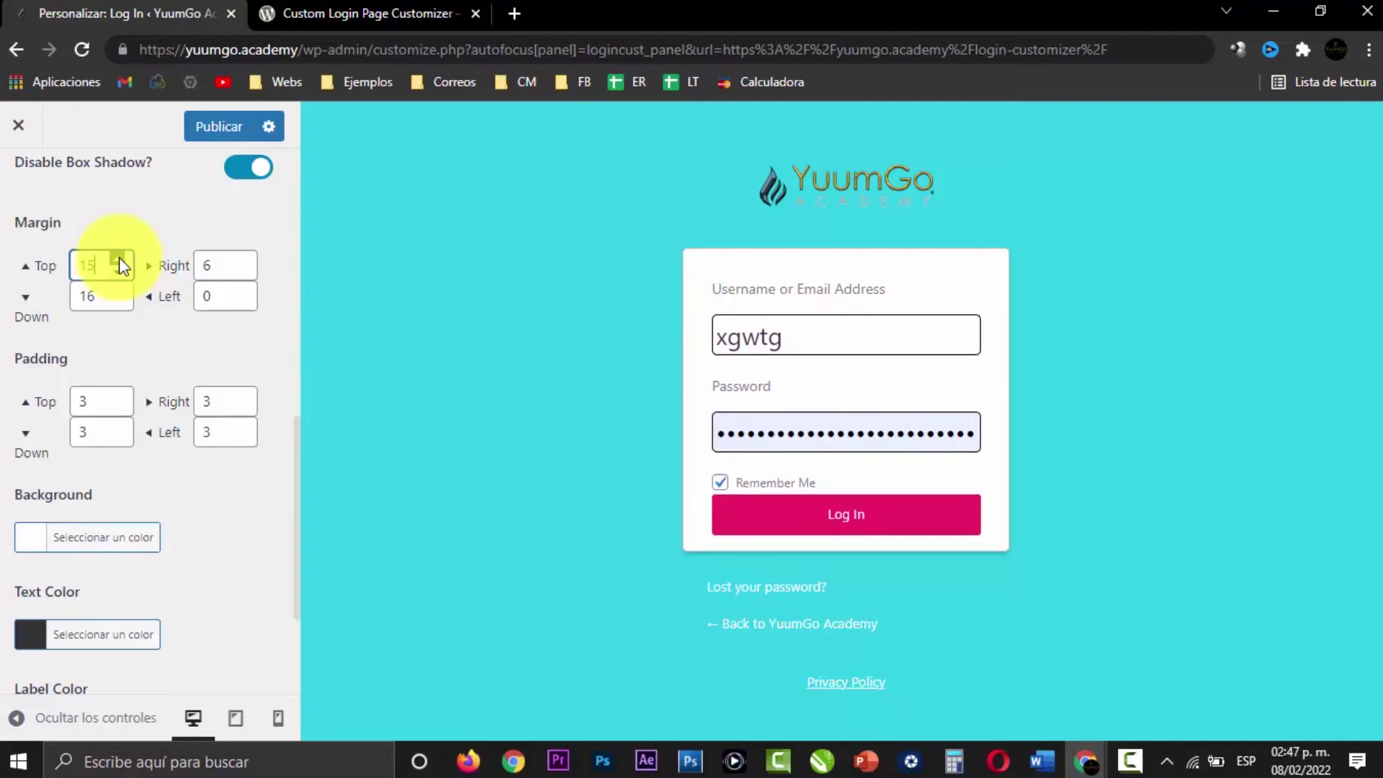
{"action": "left_click_drag", "start_coordinate": [98, 268], "coordinate": [61, 273]}
{"action": "type", "text": "2"}
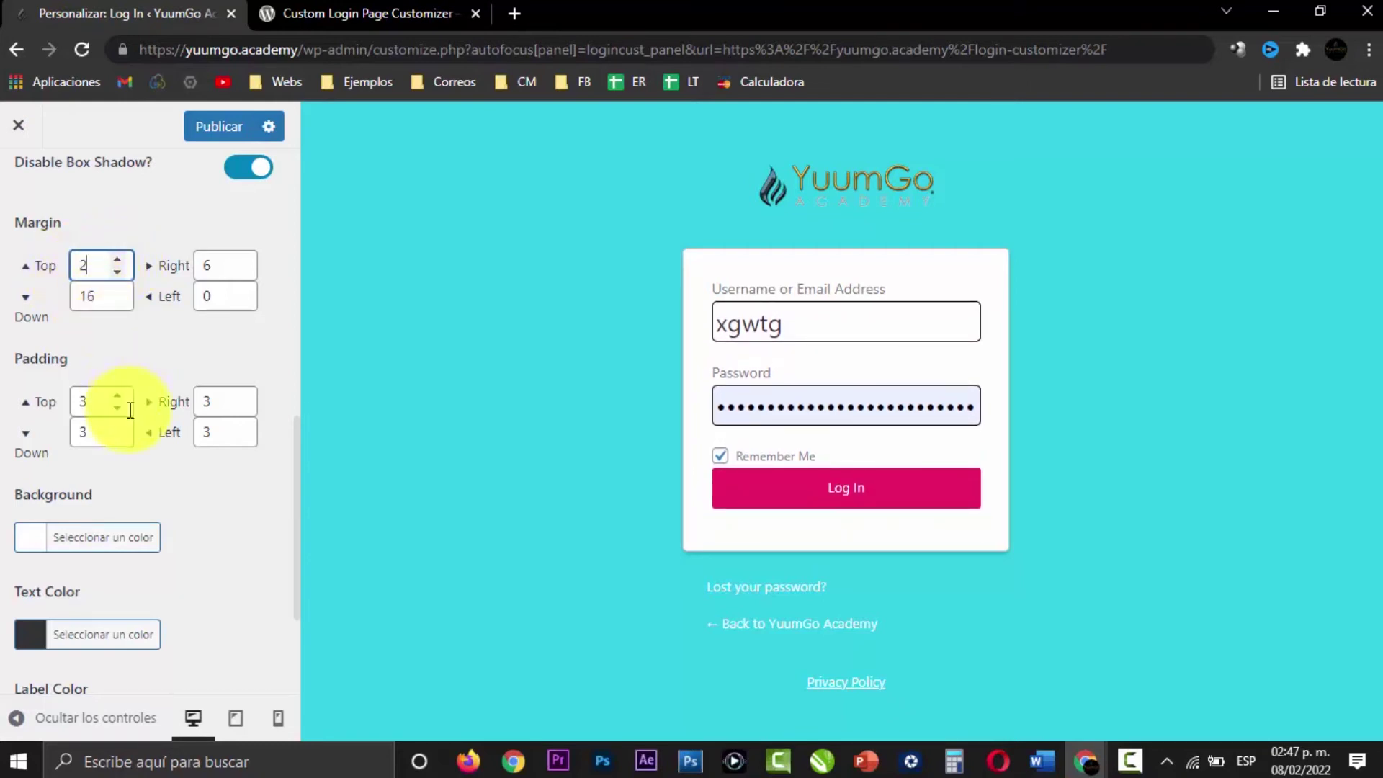
Step: Set the top padding of the login fields to 2
{"action": "left_click_drag", "start_coordinate": [118, 396], "coordinate": [119, 396]}
{"action": "double_click", "coordinate": [101, 398]}
{"action": "type", "text": "2"}
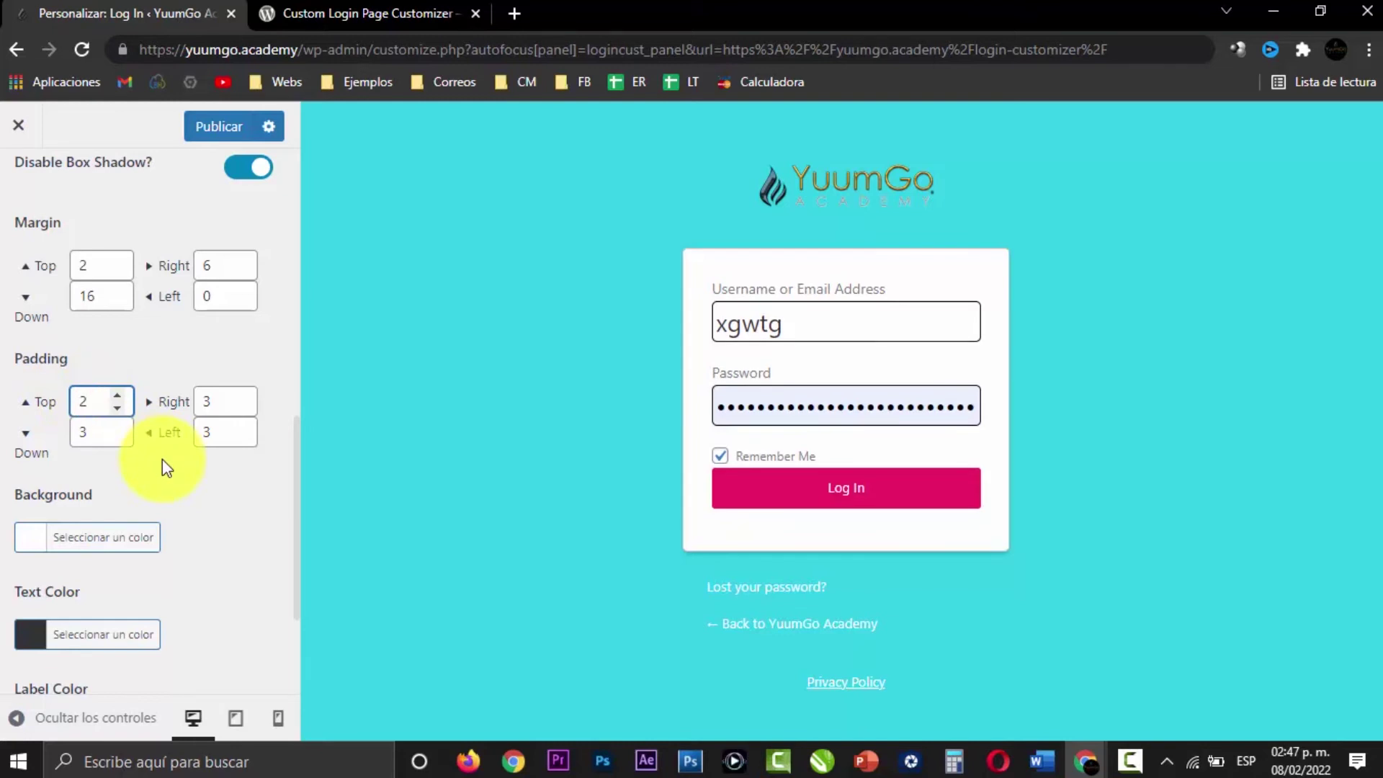
Step: Try blue, purple and red backgrounds on the login fields and set the background to yellow (#eeee22)
{"action": "scroll", "coordinate": [224, 478], "scroll_direction": "down", "scroll_amount": 1}
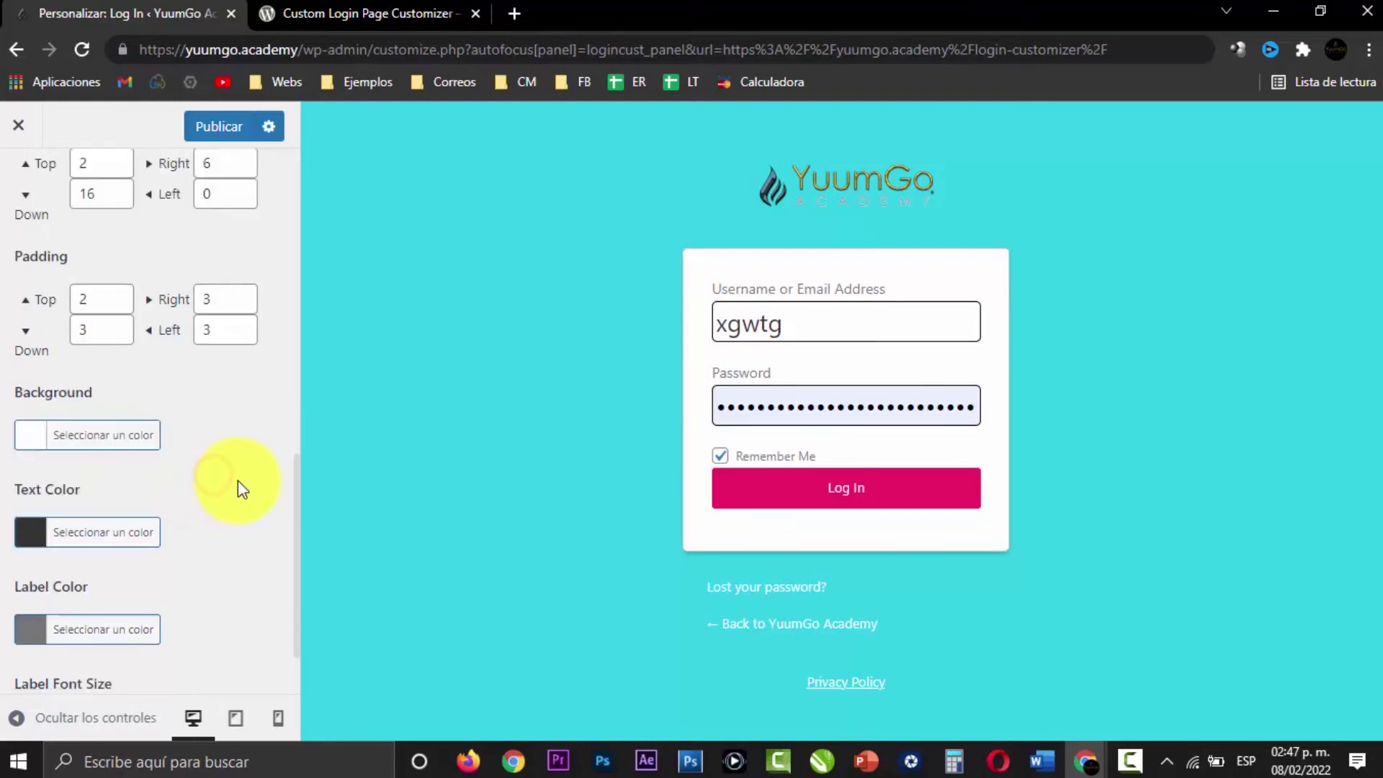
{"action": "scroll", "coordinate": [227, 474], "scroll_direction": "down", "scroll_amount": 1}
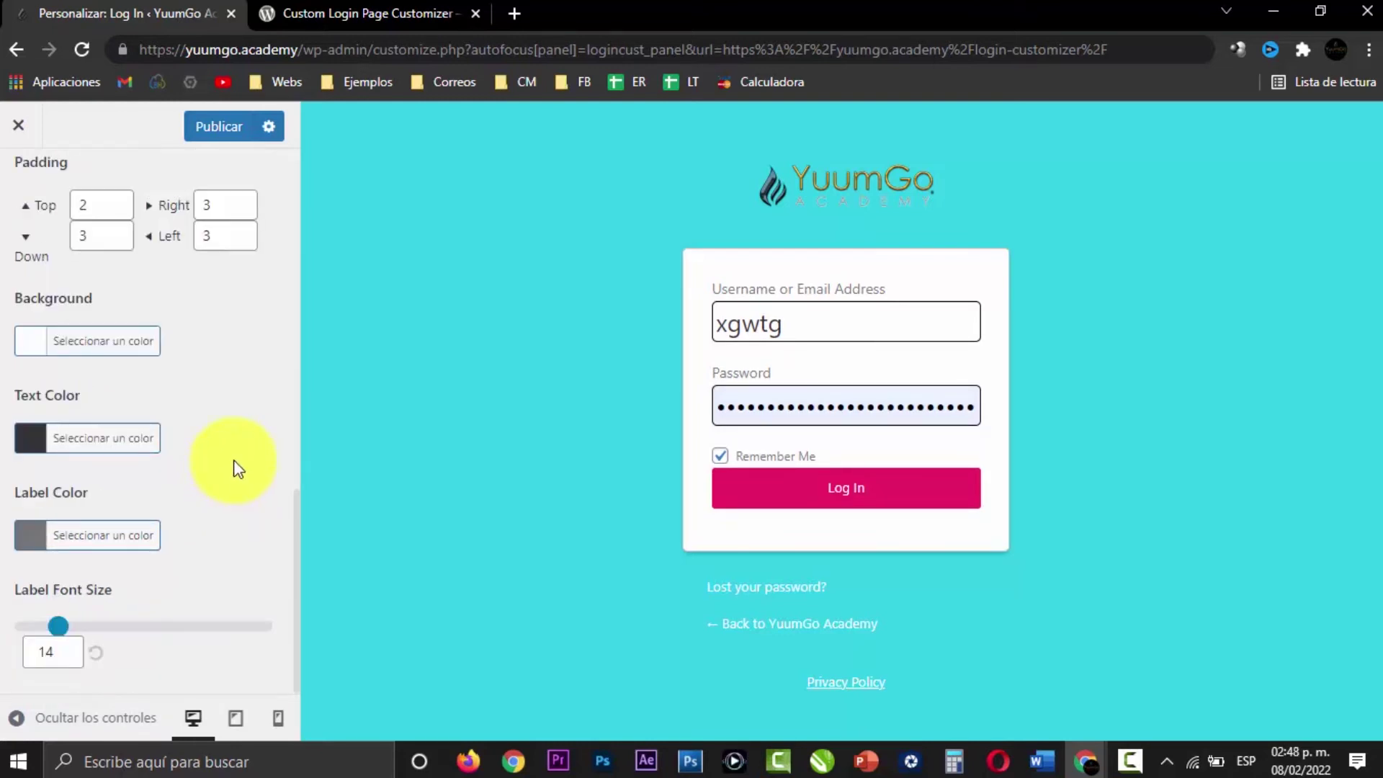
{"action": "scroll", "coordinate": [187, 455], "scroll_direction": "up", "scroll_amount": 1}
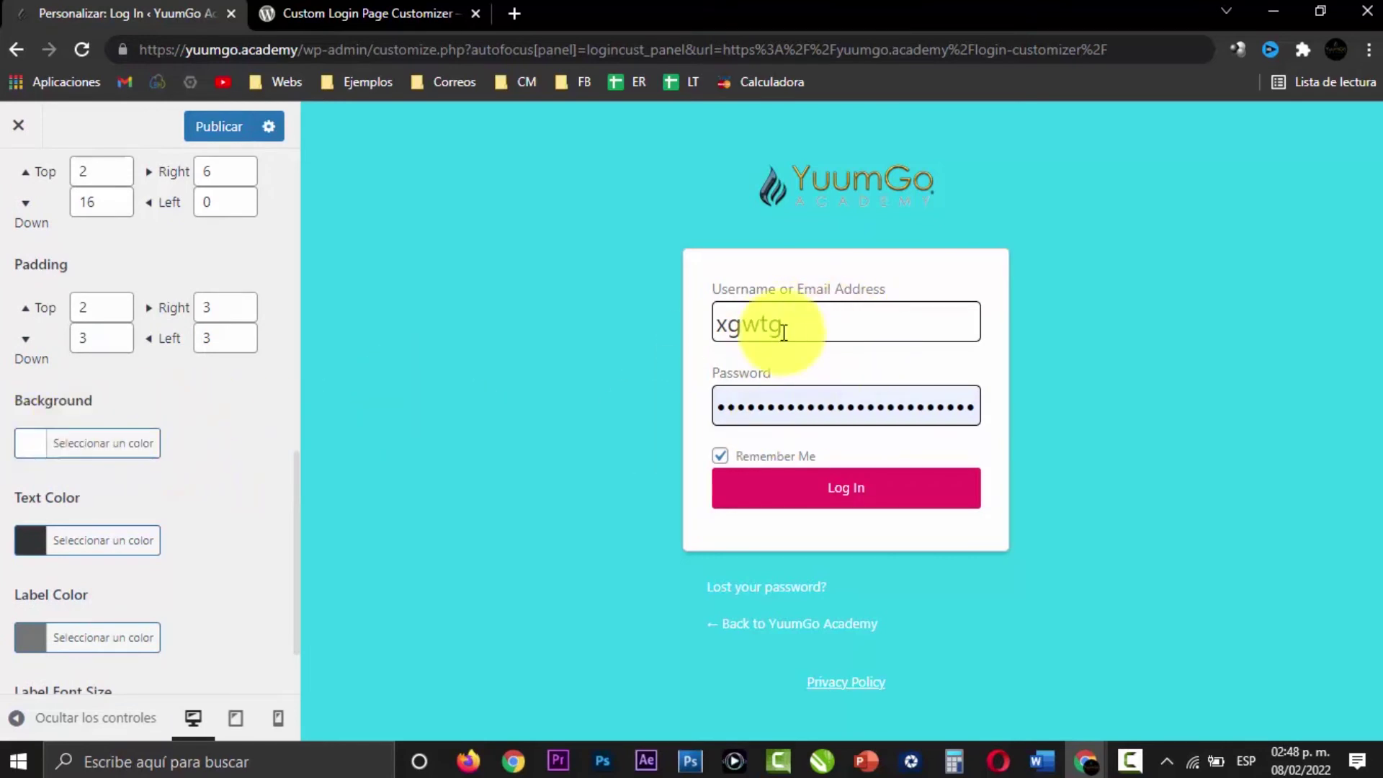
{"action": "left_click", "coordinate": [31, 446]}
{"action": "scroll", "coordinate": [140, 520], "scroll_direction": "down", "scroll_amount": 3}
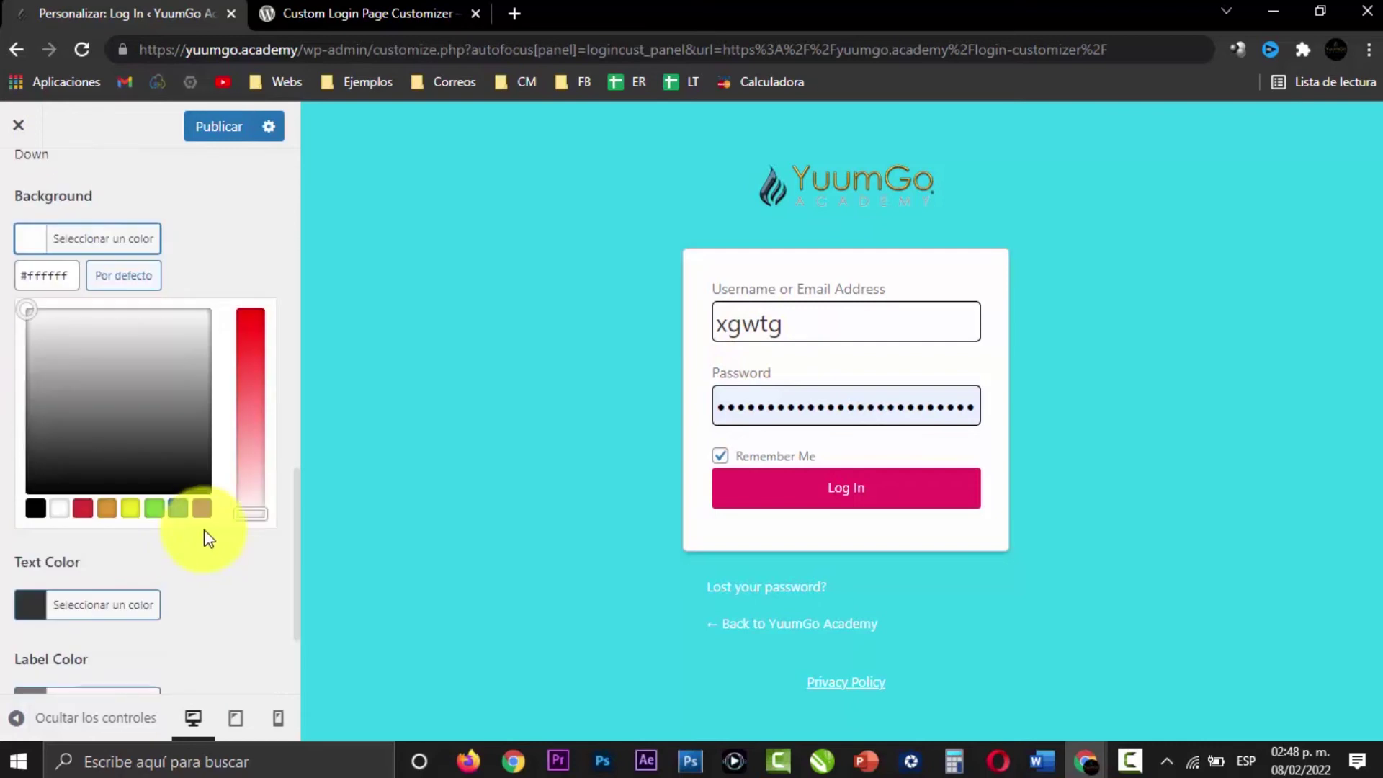
{"action": "left_click", "coordinate": [184, 510]}
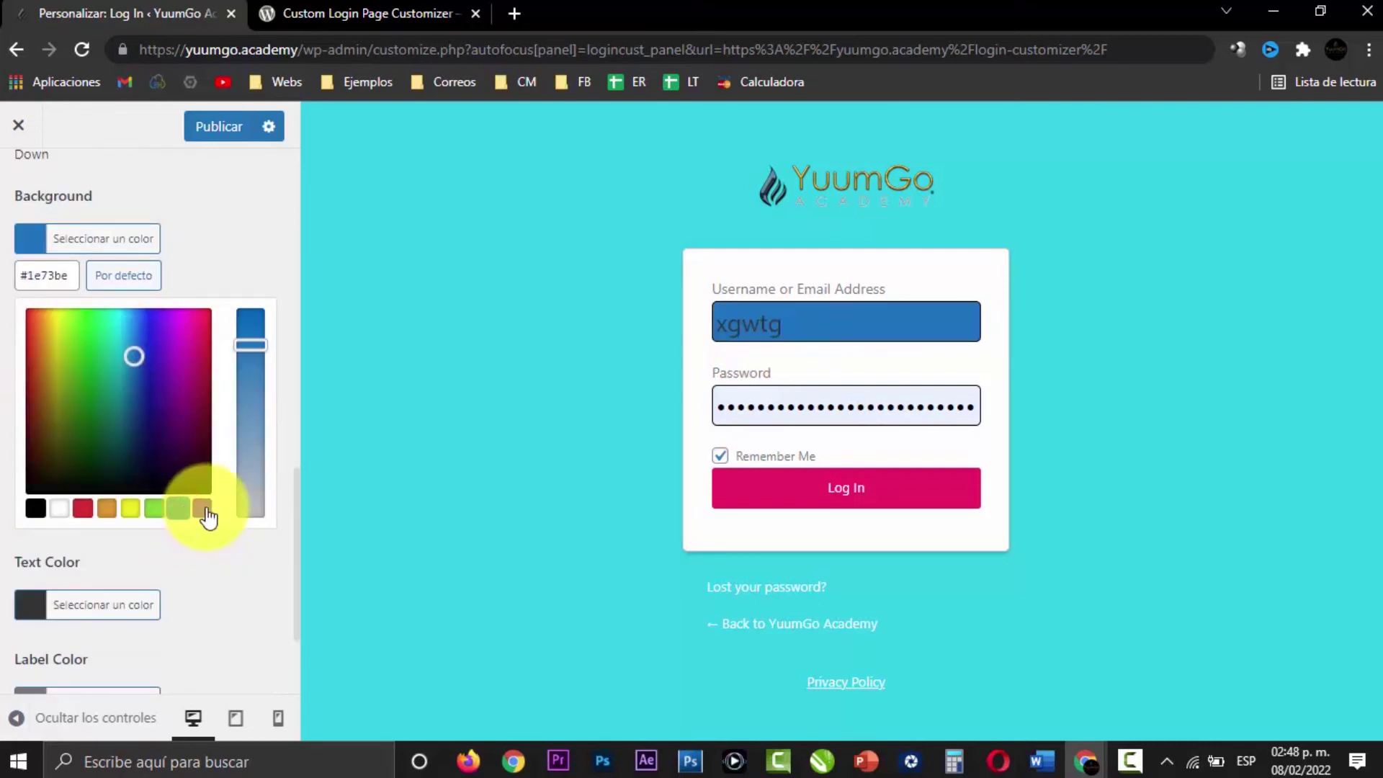
{"action": "left_click", "coordinate": [207, 509]}
{"action": "left_click", "coordinate": [81, 509]}
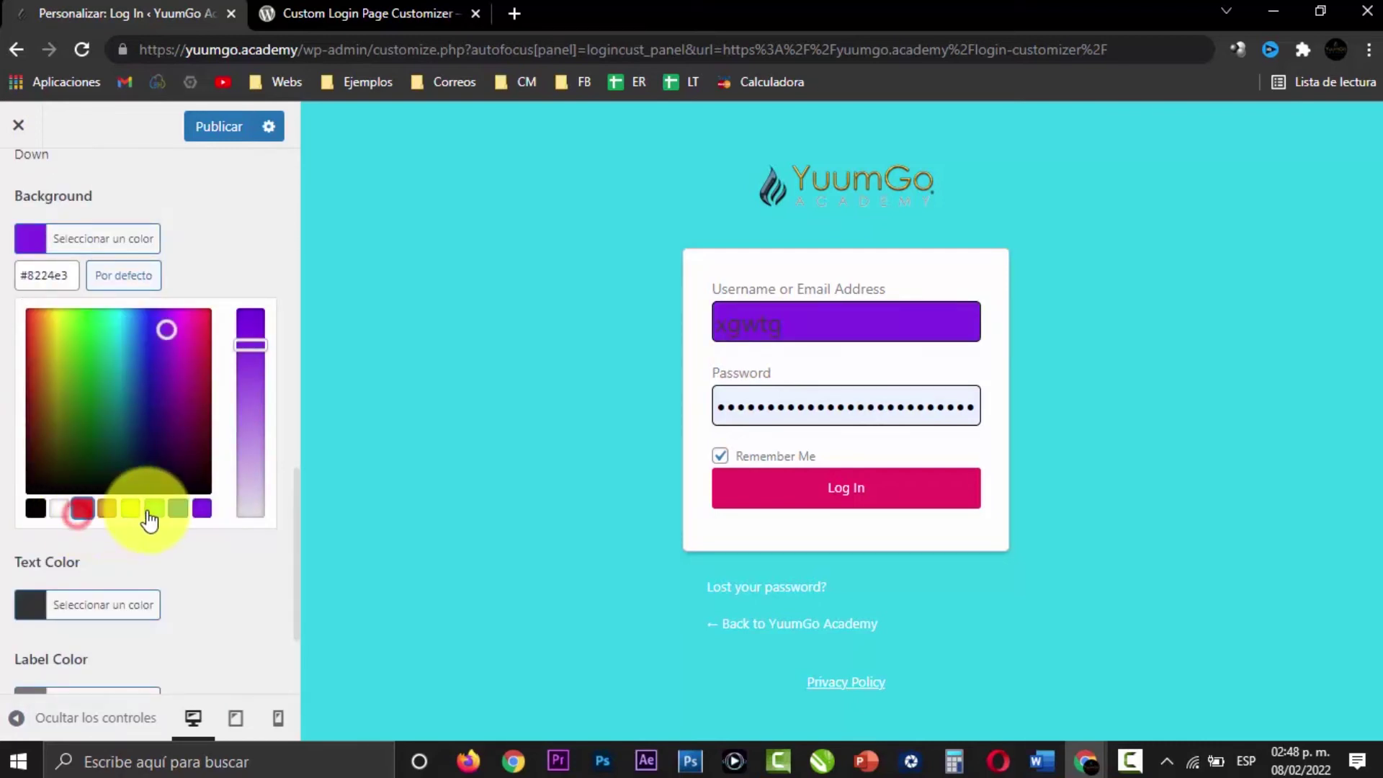
{"action": "left_click", "coordinate": [132, 509]}
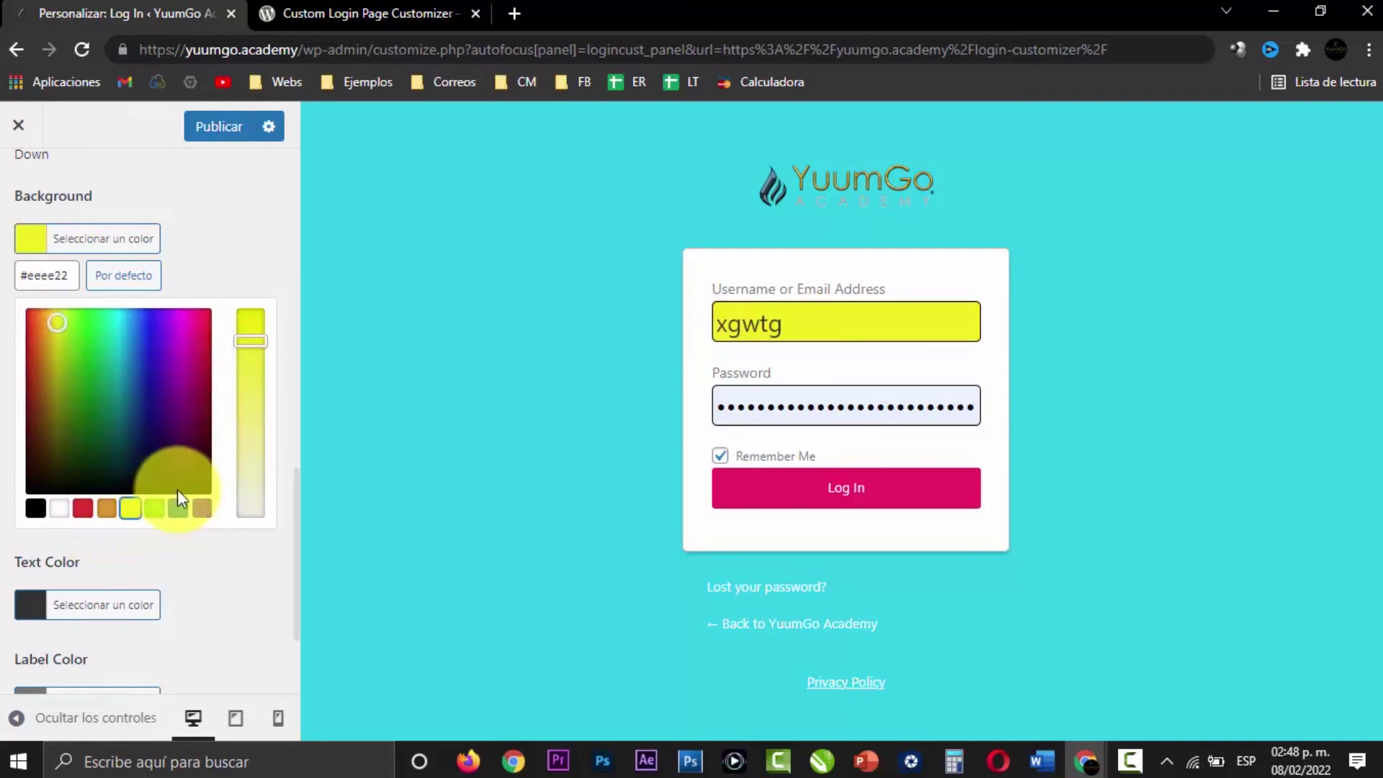
Step: Try black for the login fields' text color and set the color to white (#ffffff)
{"action": "scroll", "coordinate": [144, 360], "scroll_direction": "down", "scroll_amount": 2}
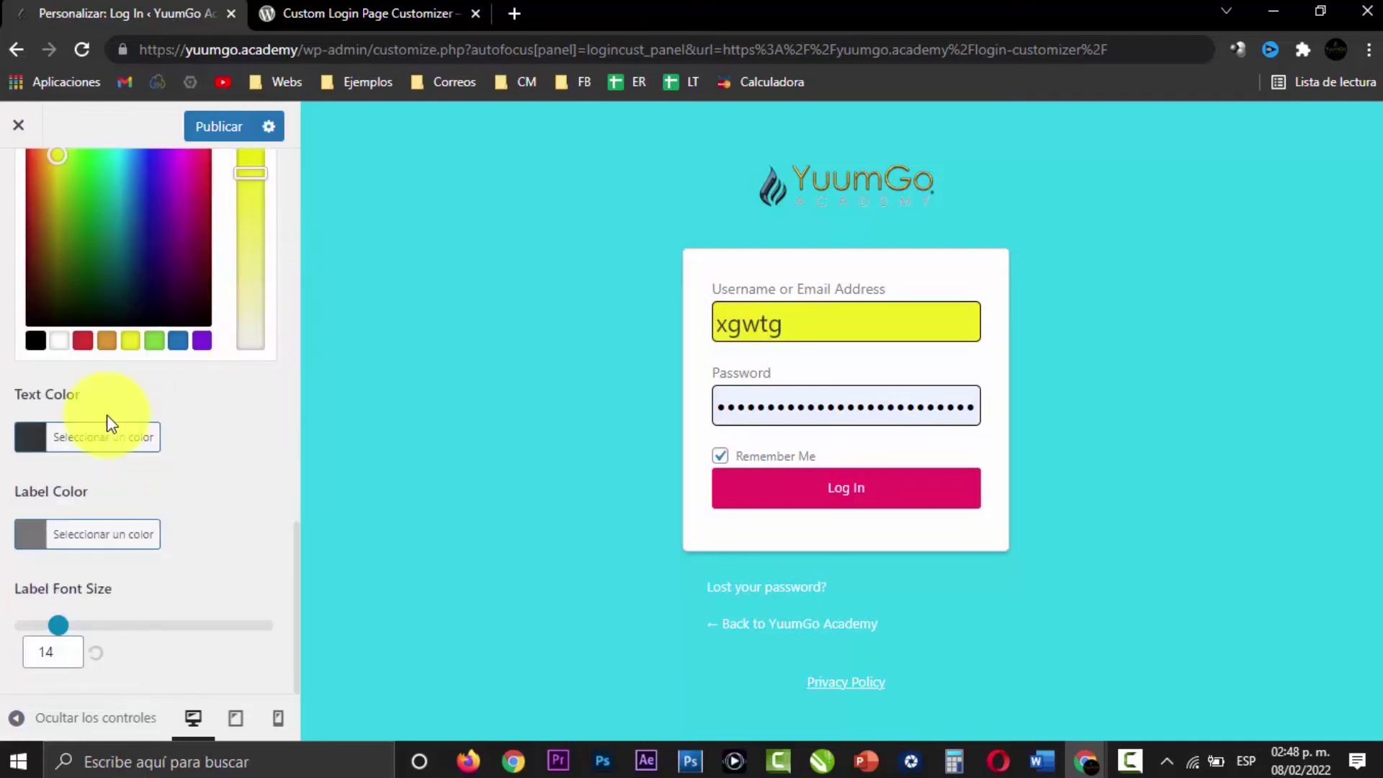
{"action": "left_click", "coordinate": [34, 436]}
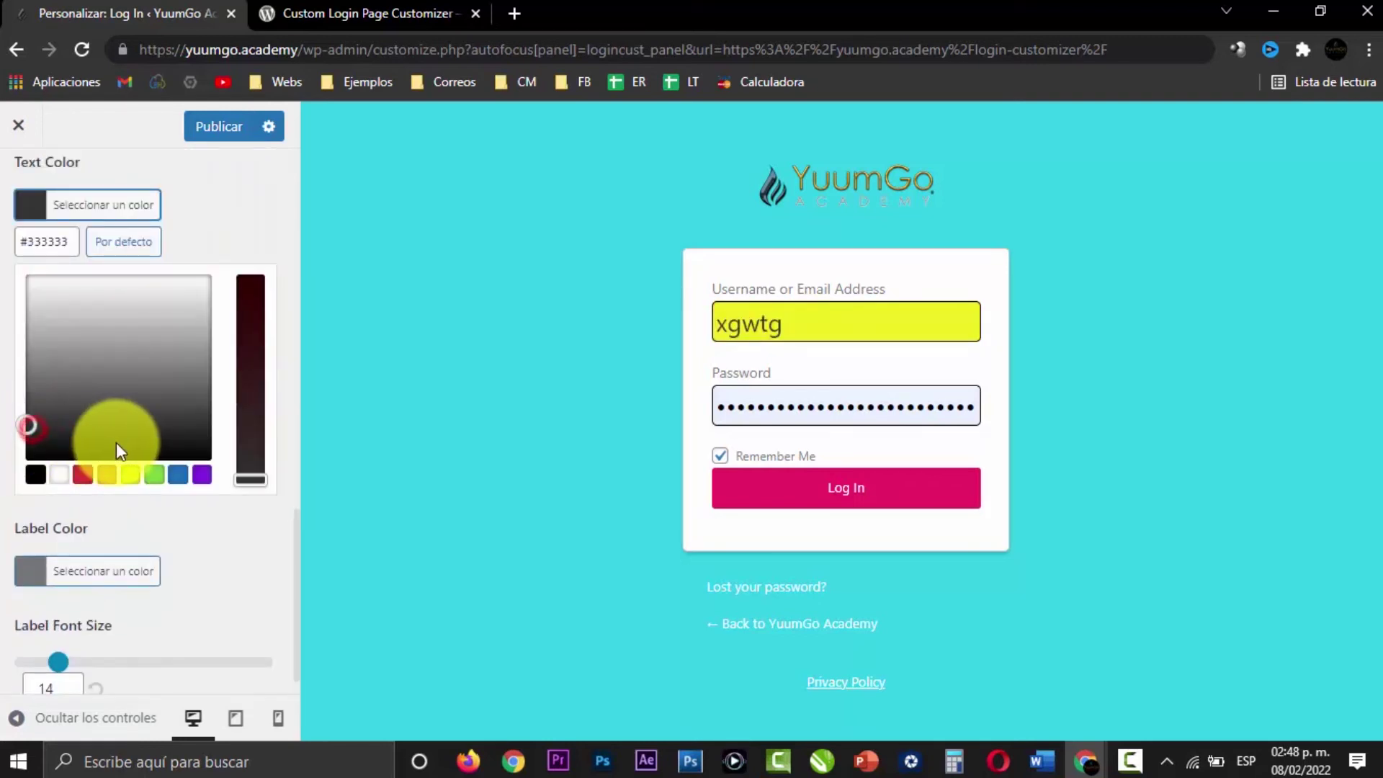
{"action": "left_click", "coordinate": [34, 475]}
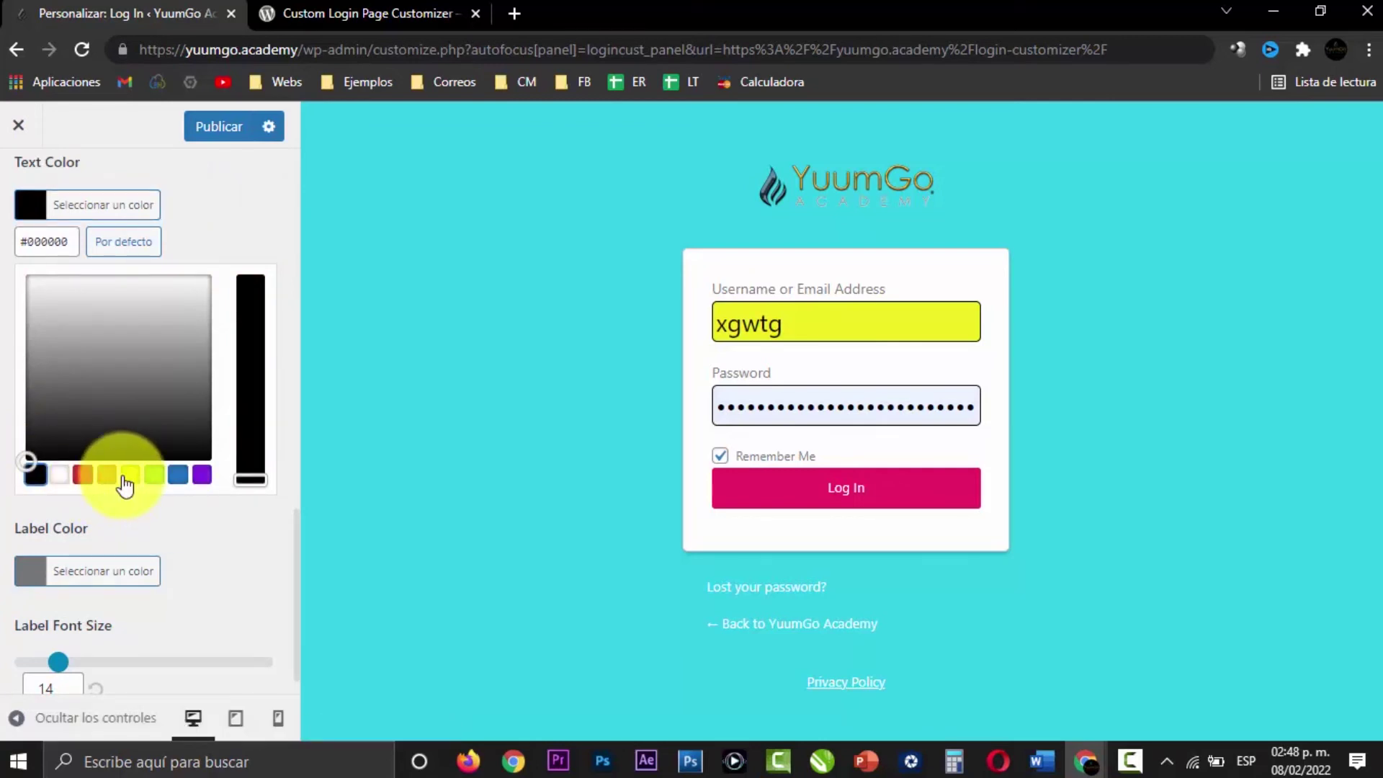
{"action": "left_click", "coordinate": [60, 480]}
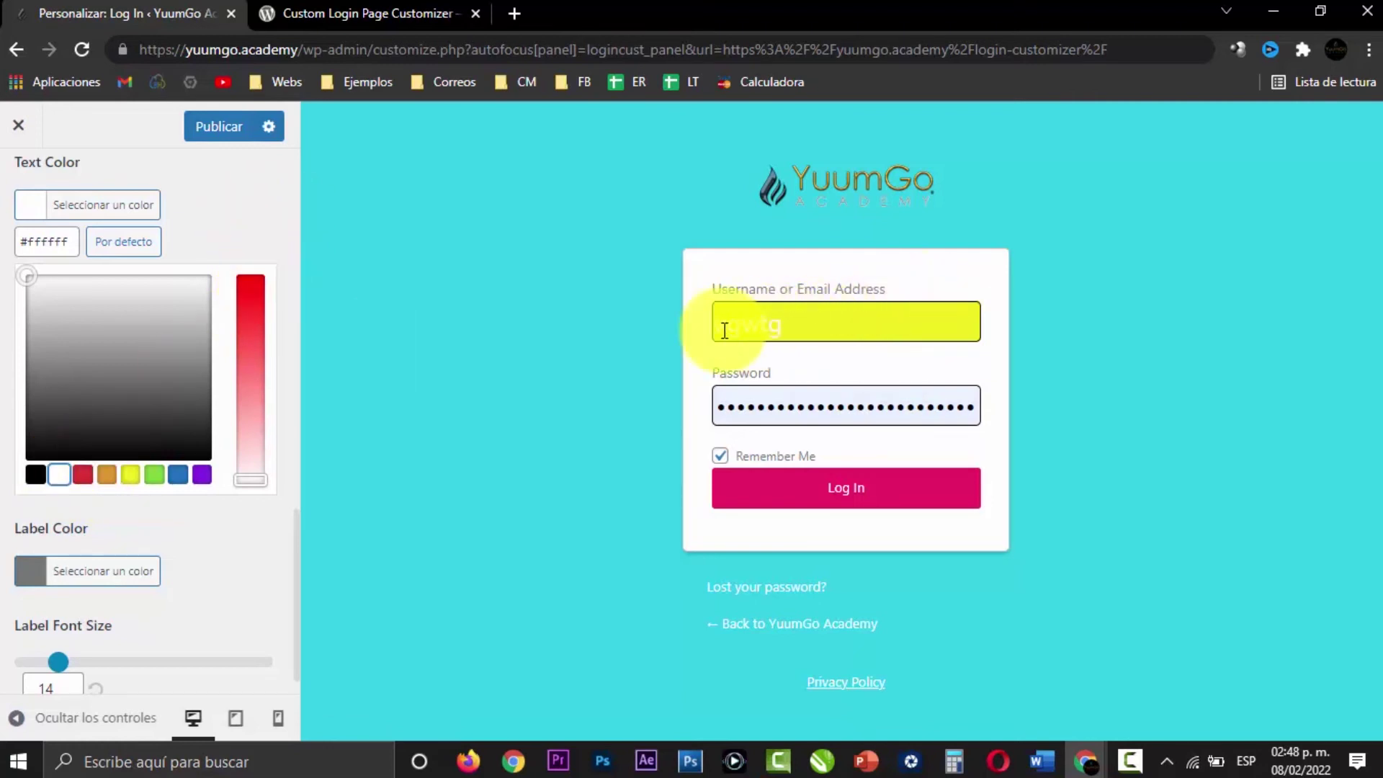
Step: Try several preset label colors on the login fields, ending with a fully saturated red (#dd0000)
{"action": "scroll", "coordinate": [144, 375], "scroll_direction": "down", "scroll_amount": 1}
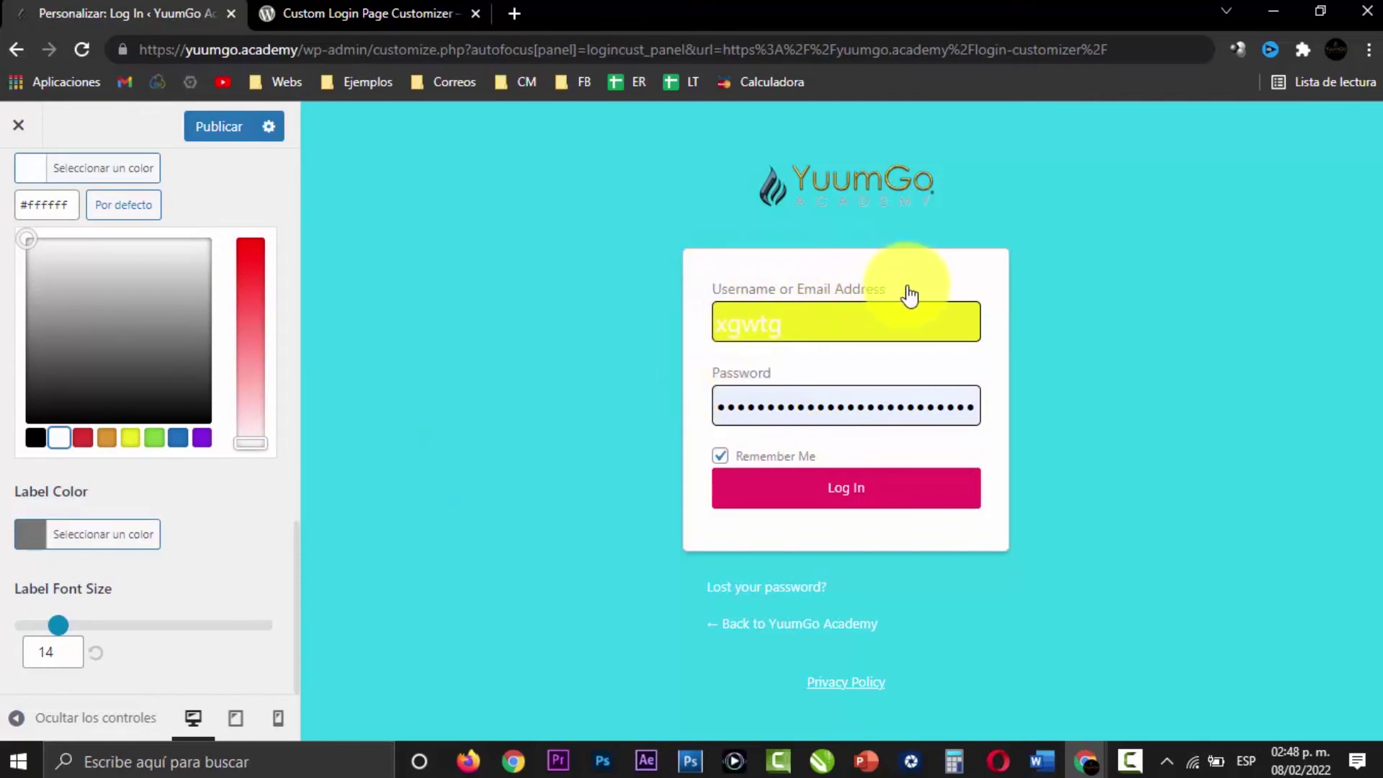
{"action": "left_click", "coordinate": [29, 534]}
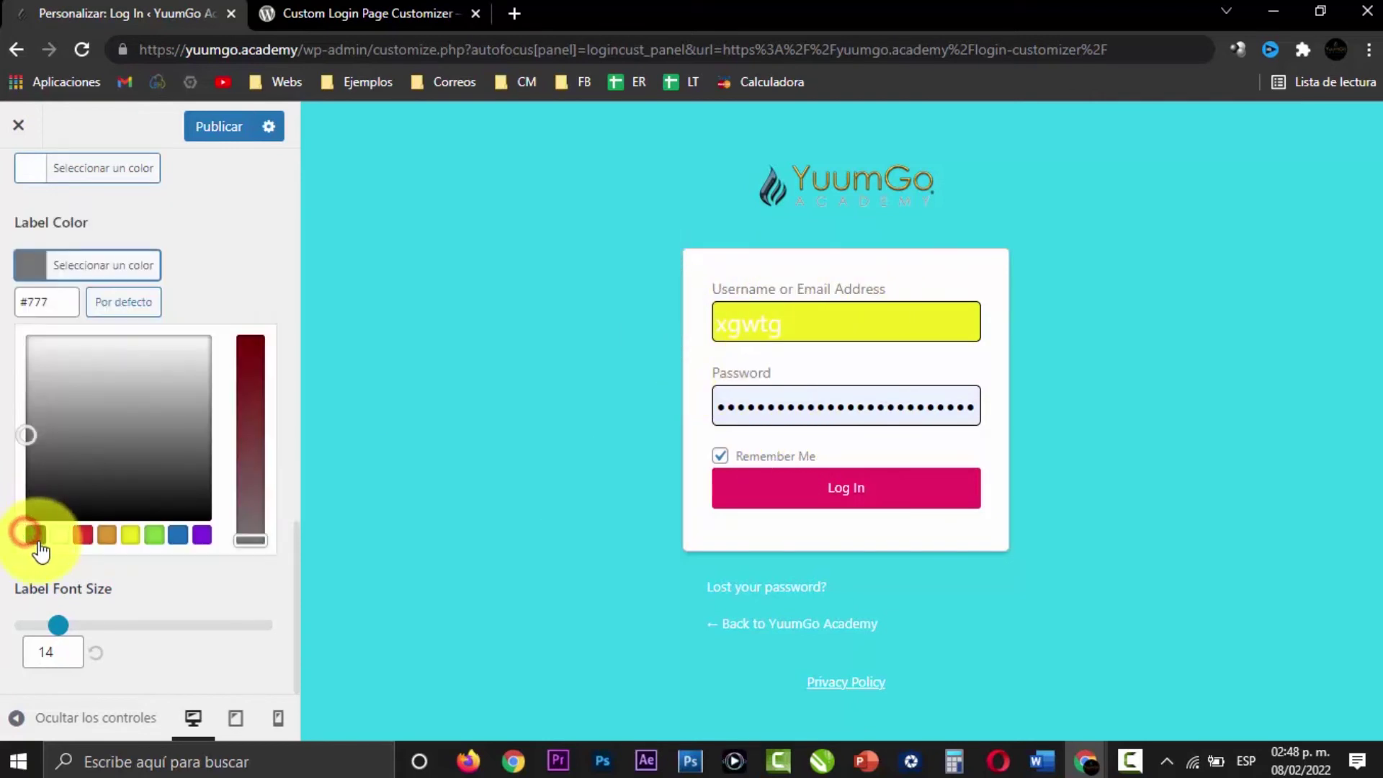
{"action": "left_click", "coordinate": [201, 535]}
{"action": "left_click", "coordinate": [178, 534]}
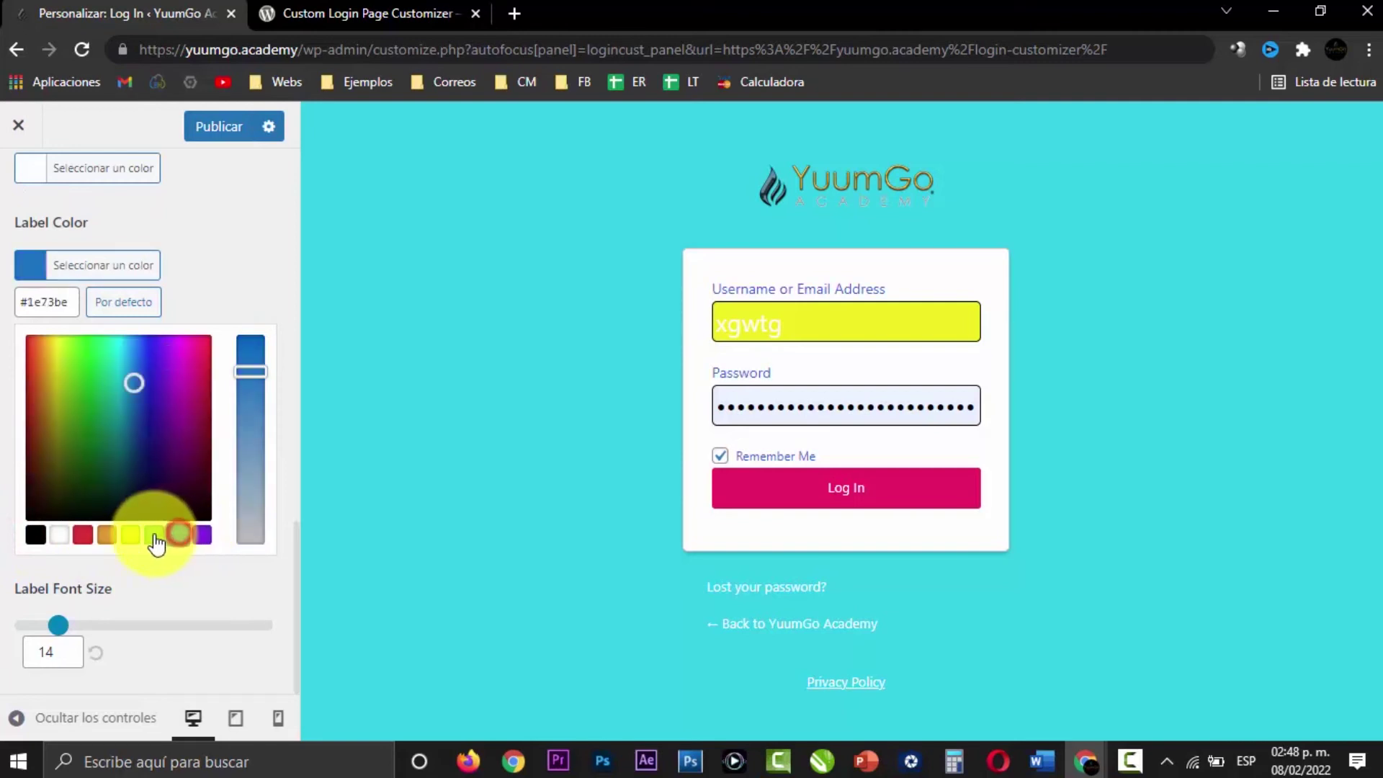
{"action": "left_click", "coordinate": [154, 535]}
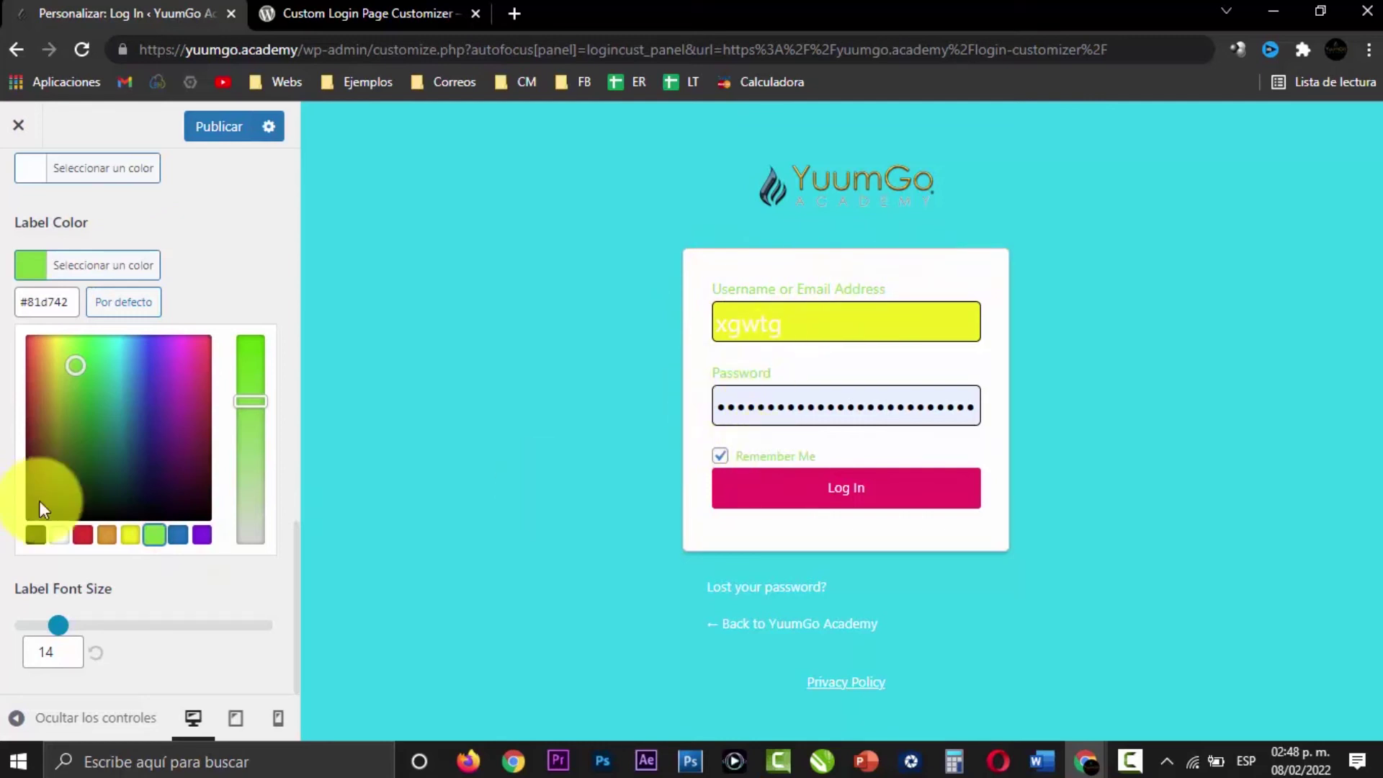
{"action": "left_click", "coordinate": [131, 535]}
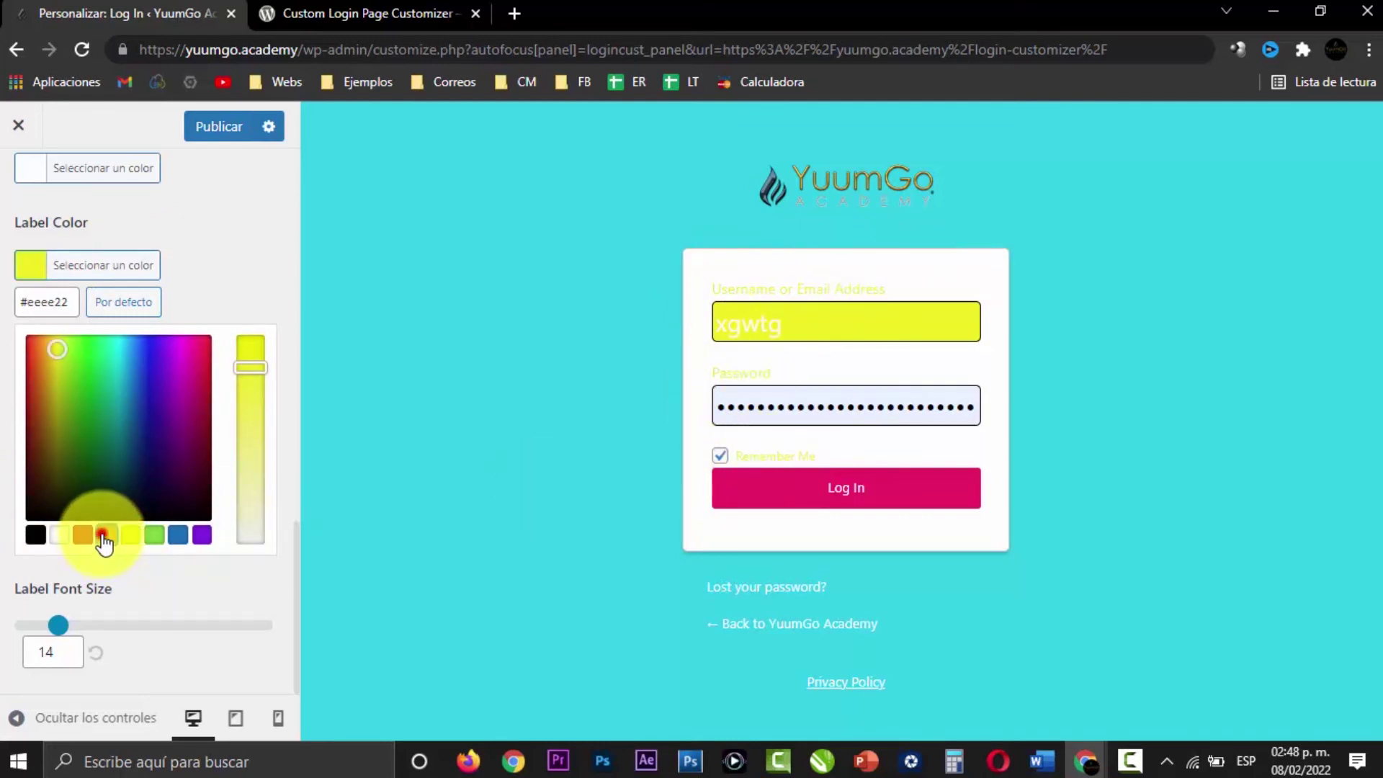
{"action": "left_click", "coordinate": [105, 539]}
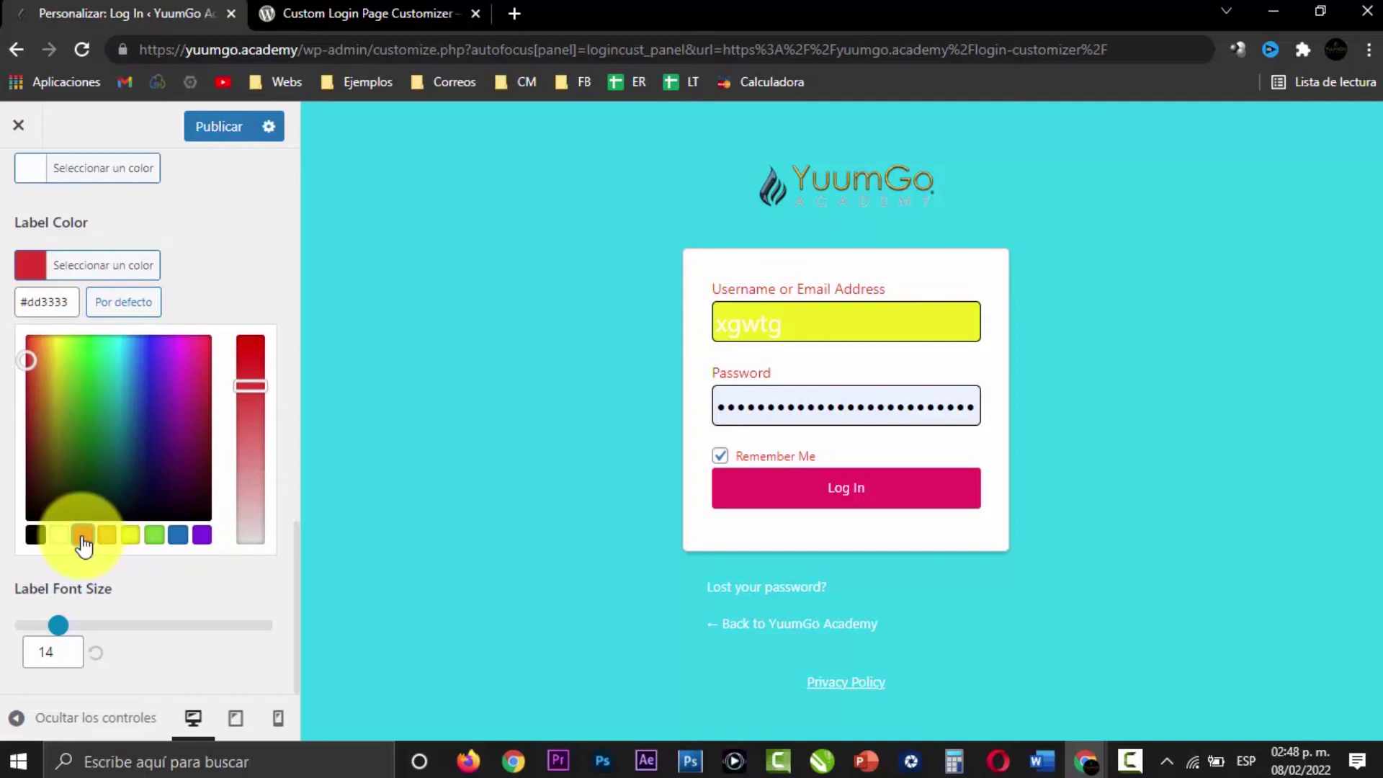
{"action": "left_click_drag", "start_coordinate": [256, 380], "coordinate": [293, 309]}
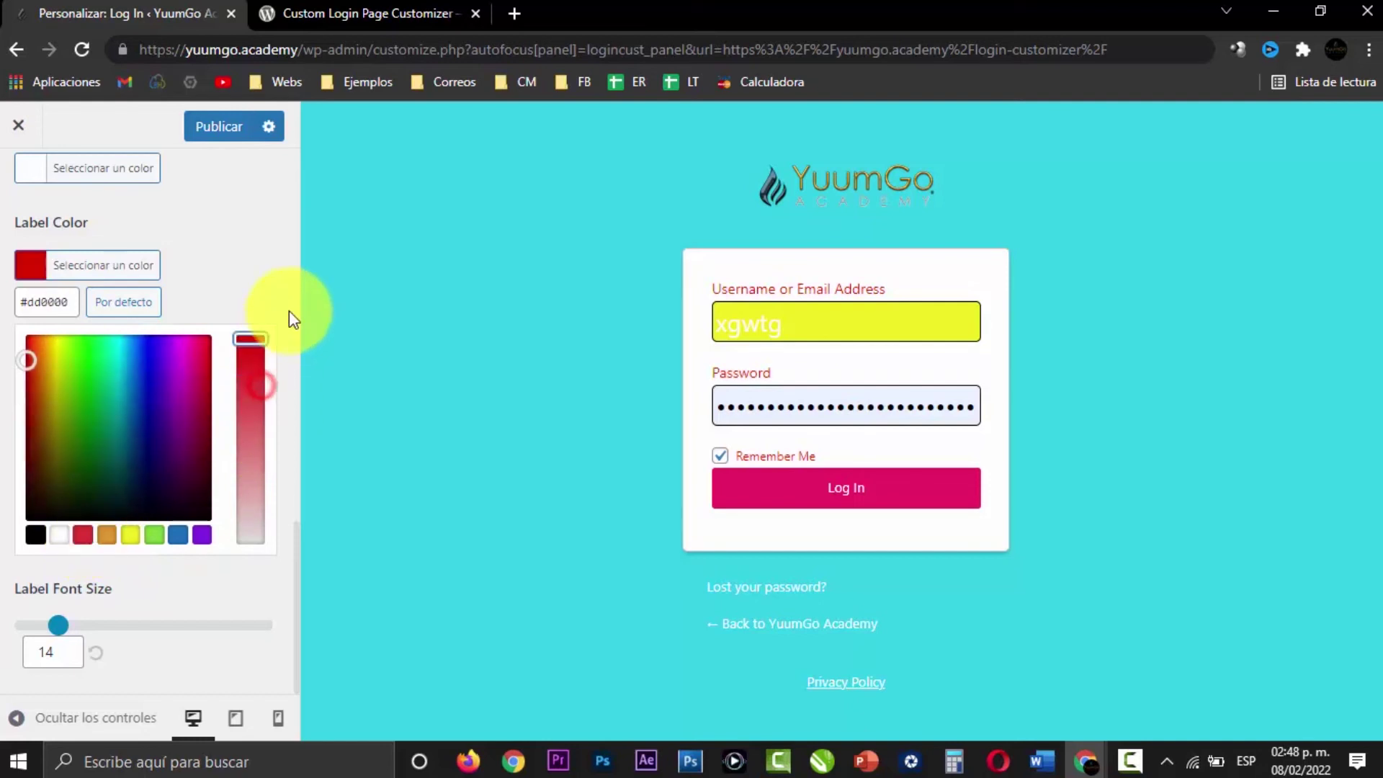
{"action": "left_click", "coordinate": [289, 310]}
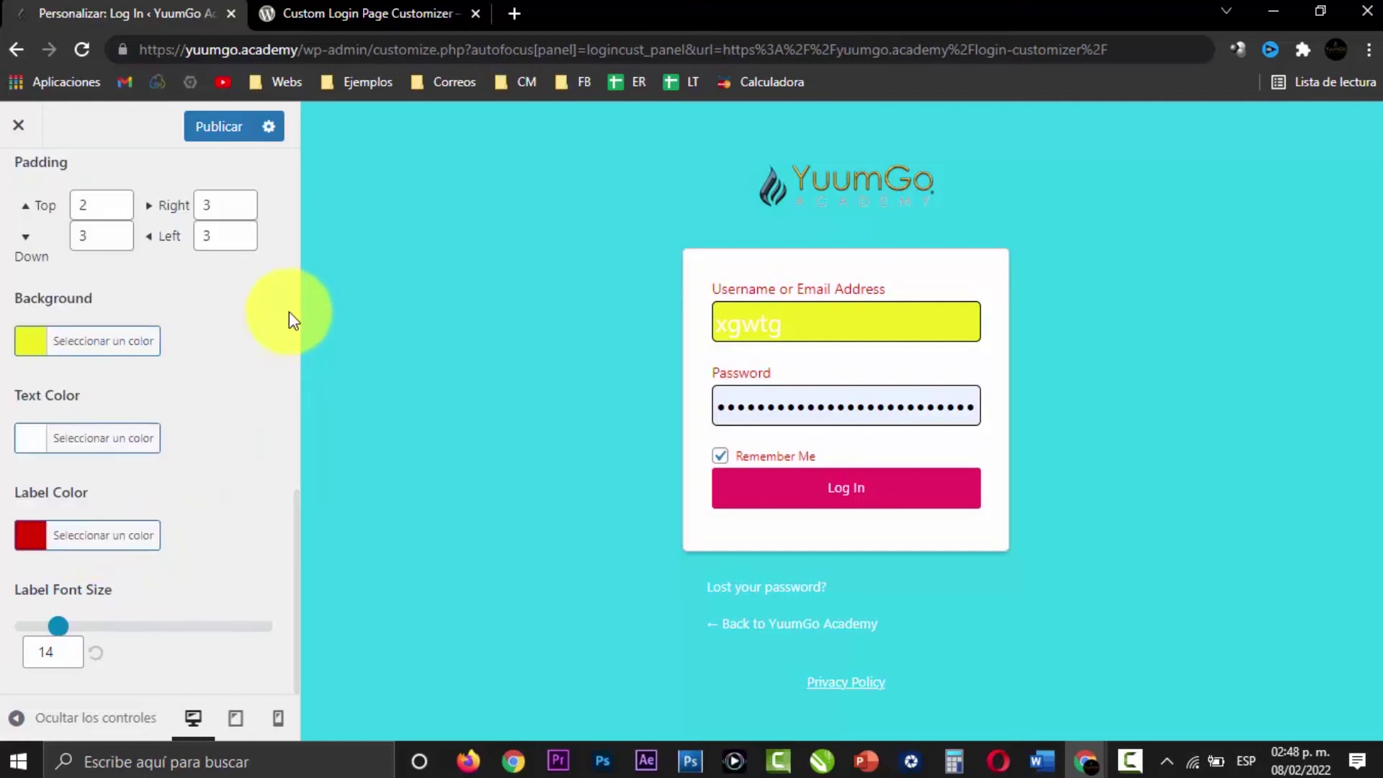
Step: Try white for the login field labels and set the label color to black (#000000)
{"action": "left_click", "coordinate": [22, 535]}
{"action": "scroll", "coordinate": [187, 503], "scroll_direction": "down", "scroll_amount": 4}
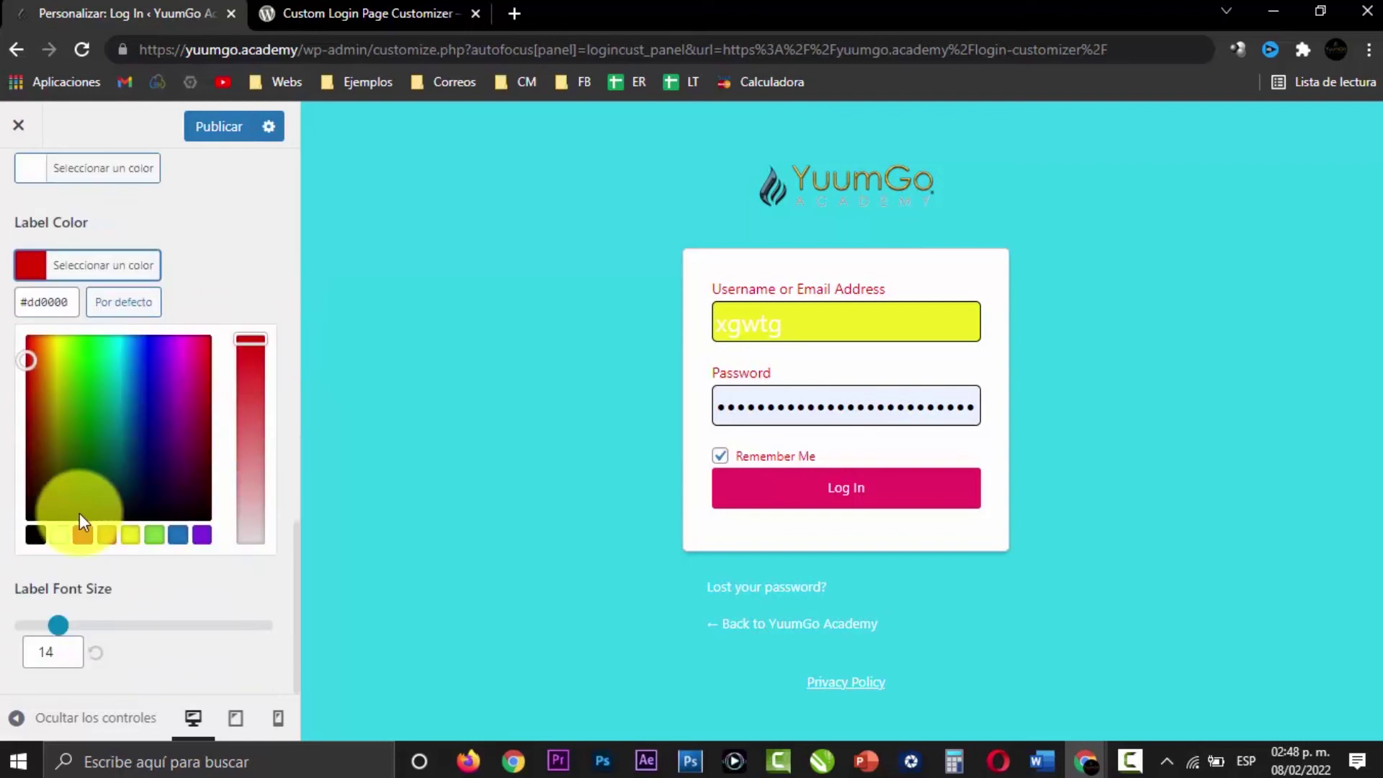
{"action": "left_click", "coordinate": [58, 537]}
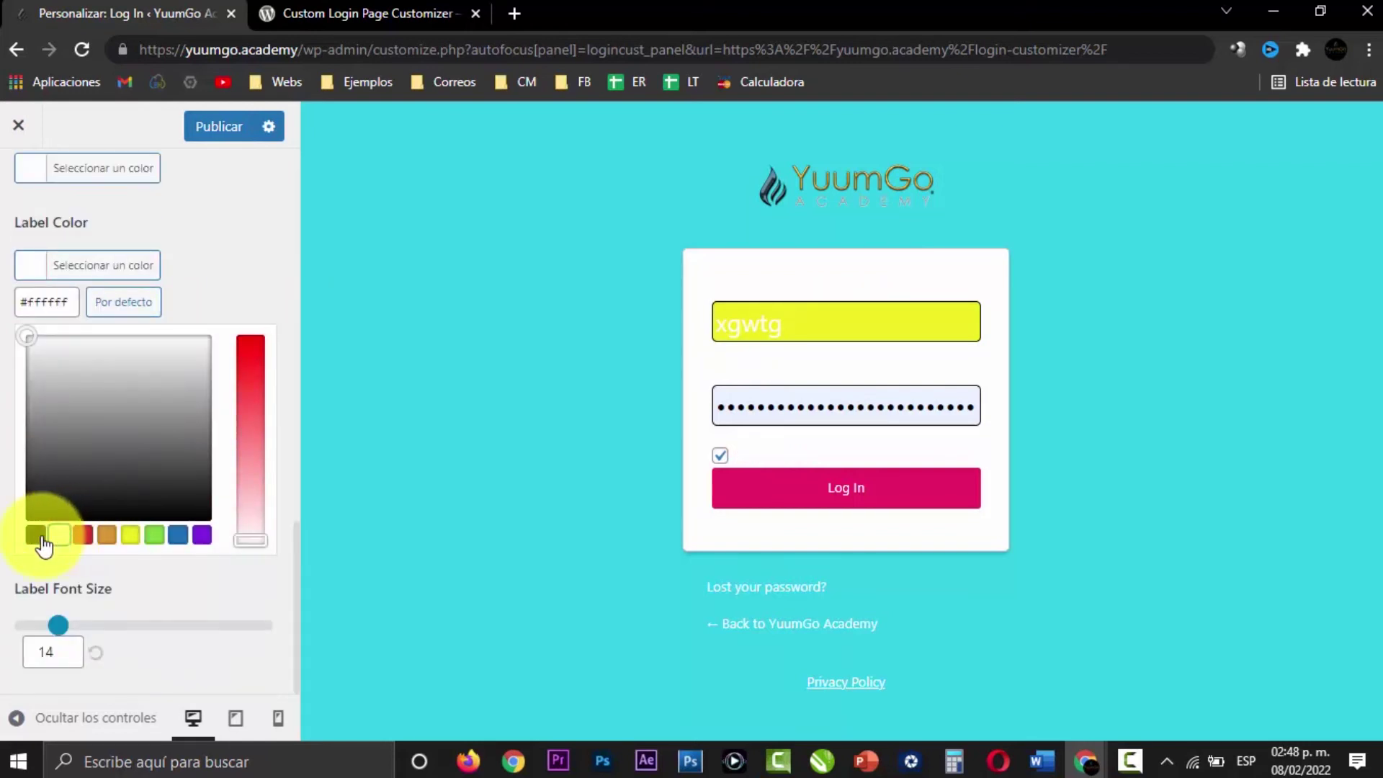
{"action": "left_click", "coordinate": [40, 537]}
{"action": "left_click", "coordinate": [270, 294]}
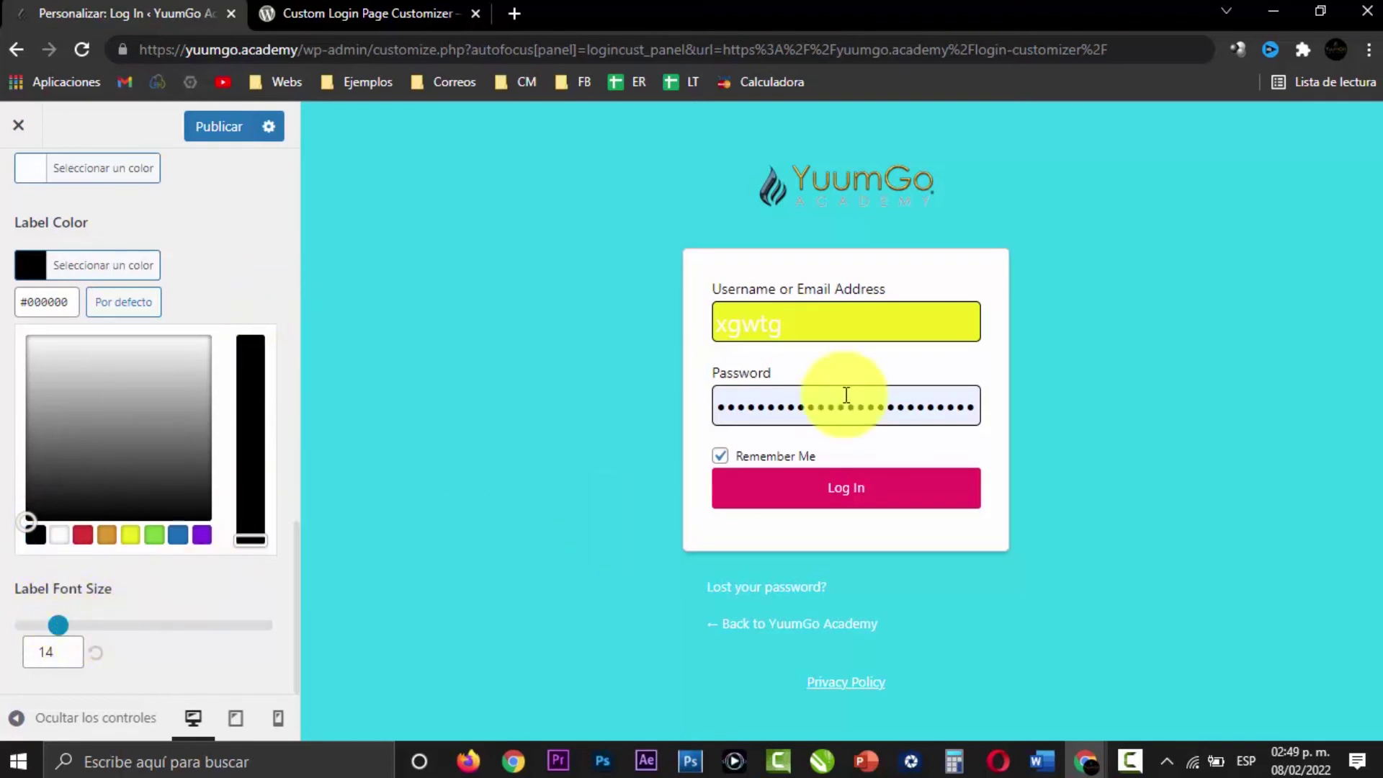
{"action": "left_click", "coordinate": [187, 595]}
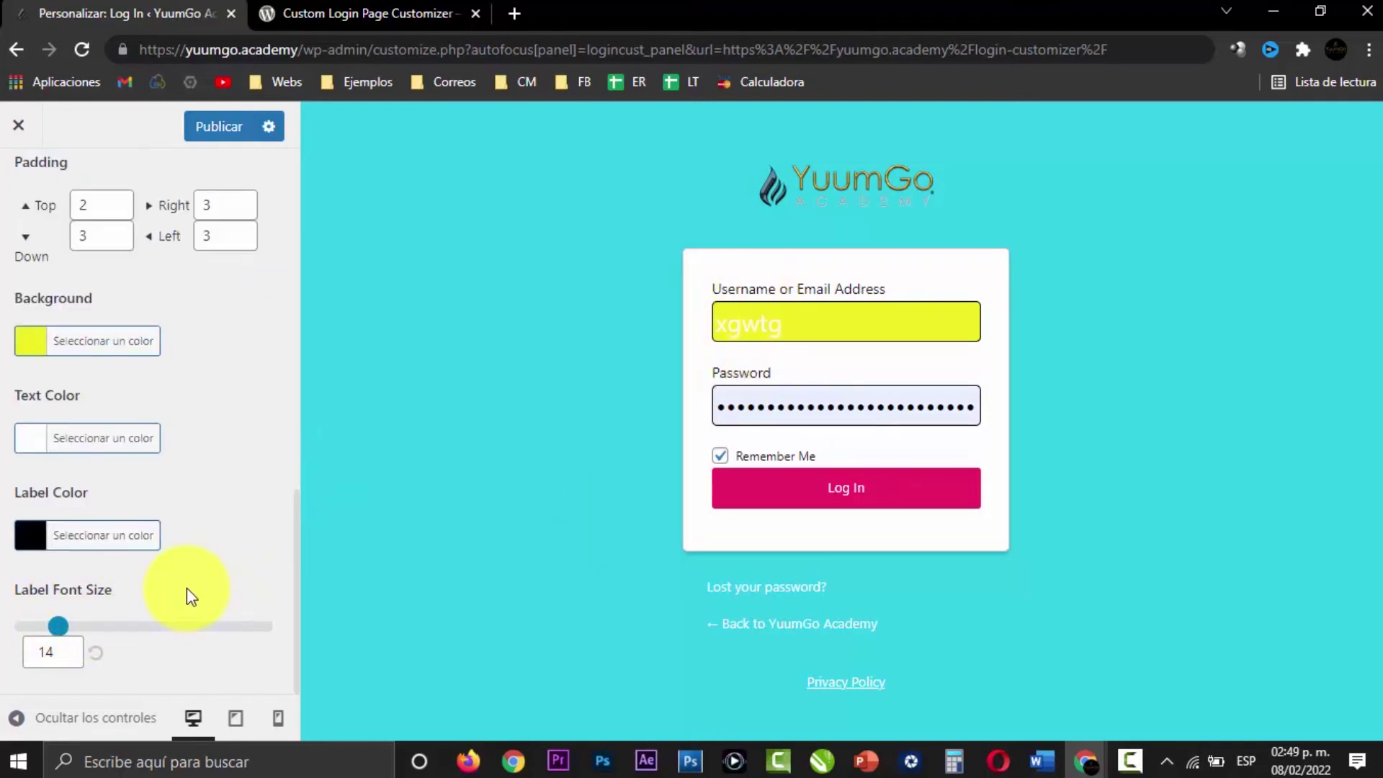
Step: Try a label font size of 5 on the login fields and reset the size to its default
{"action": "mouse_move", "coordinate": [59, 634]}
{"action": "left_mouse_down"}
{"action": "mouse_move", "coordinate": [269, 630]}
{"action": "mouse_move", "coordinate": [24, 627]}
{"action": "mouse_move", "coordinate": [37, 626]}
{"action": "left_mouse_up"}
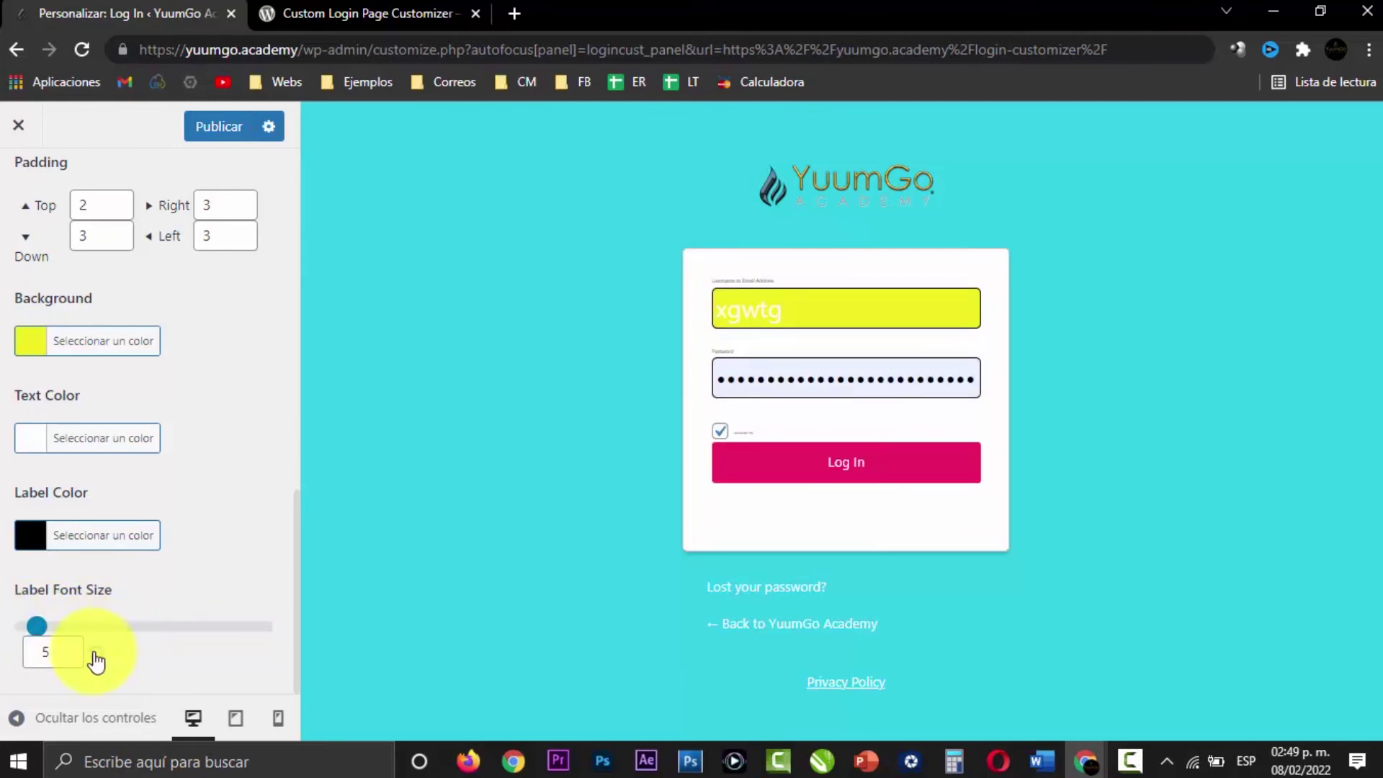
{"action": "left_click", "coordinate": [95, 659]}
Step: Switch from the Fields settings to the Button settings and set the Log In button's background to blue (#211ee8)
{"action": "scroll", "coordinate": [228, 539], "scroll_direction": "up", "scroll_amount": 10}
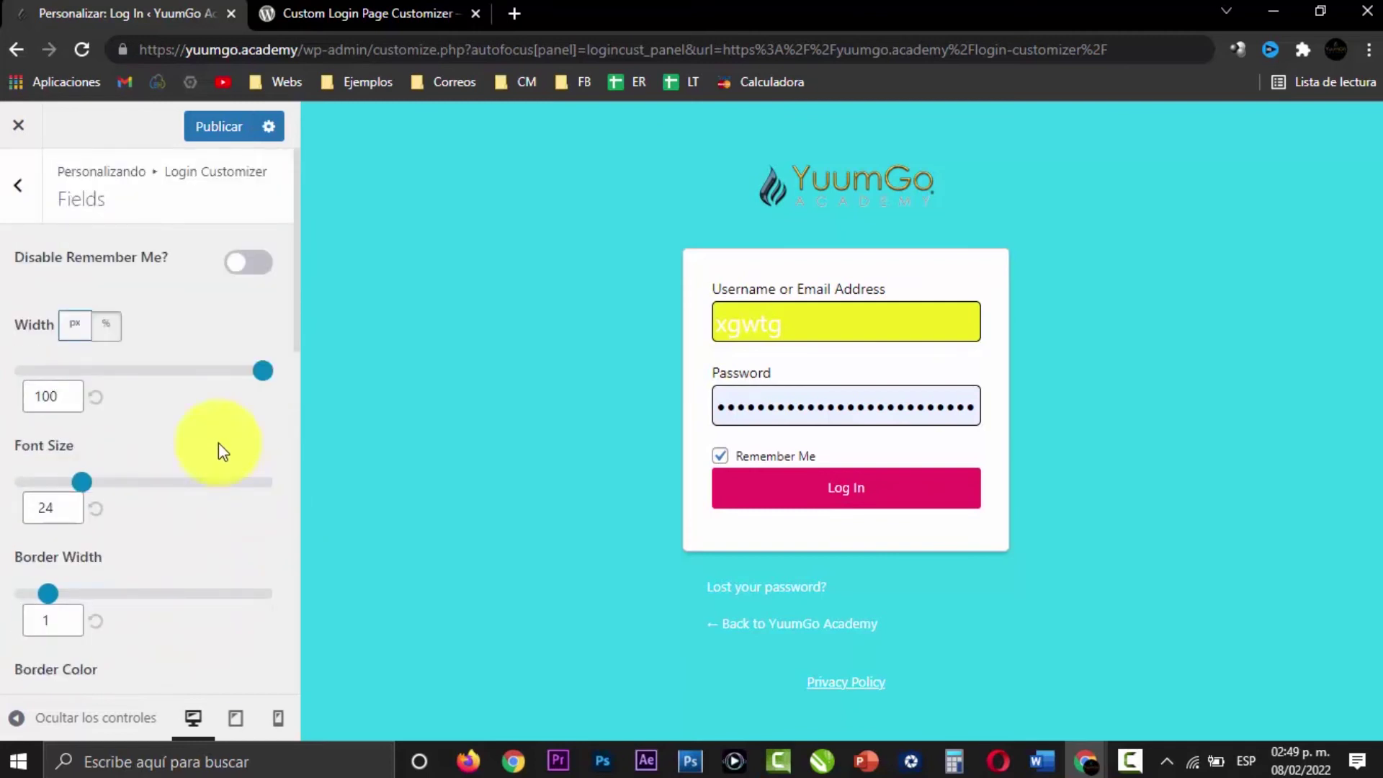
{"action": "left_click", "coordinate": [18, 185]}
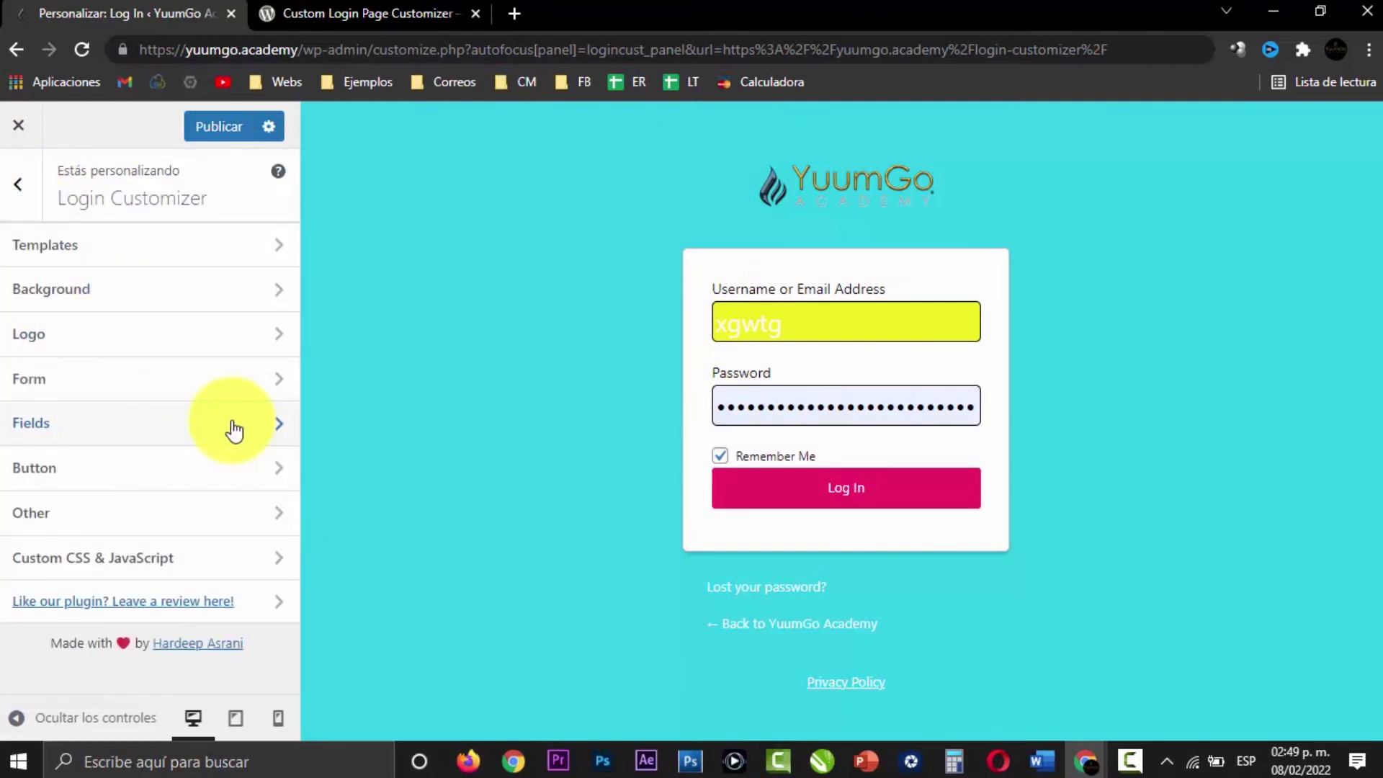
{"action": "left_click", "coordinate": [210, 471]}
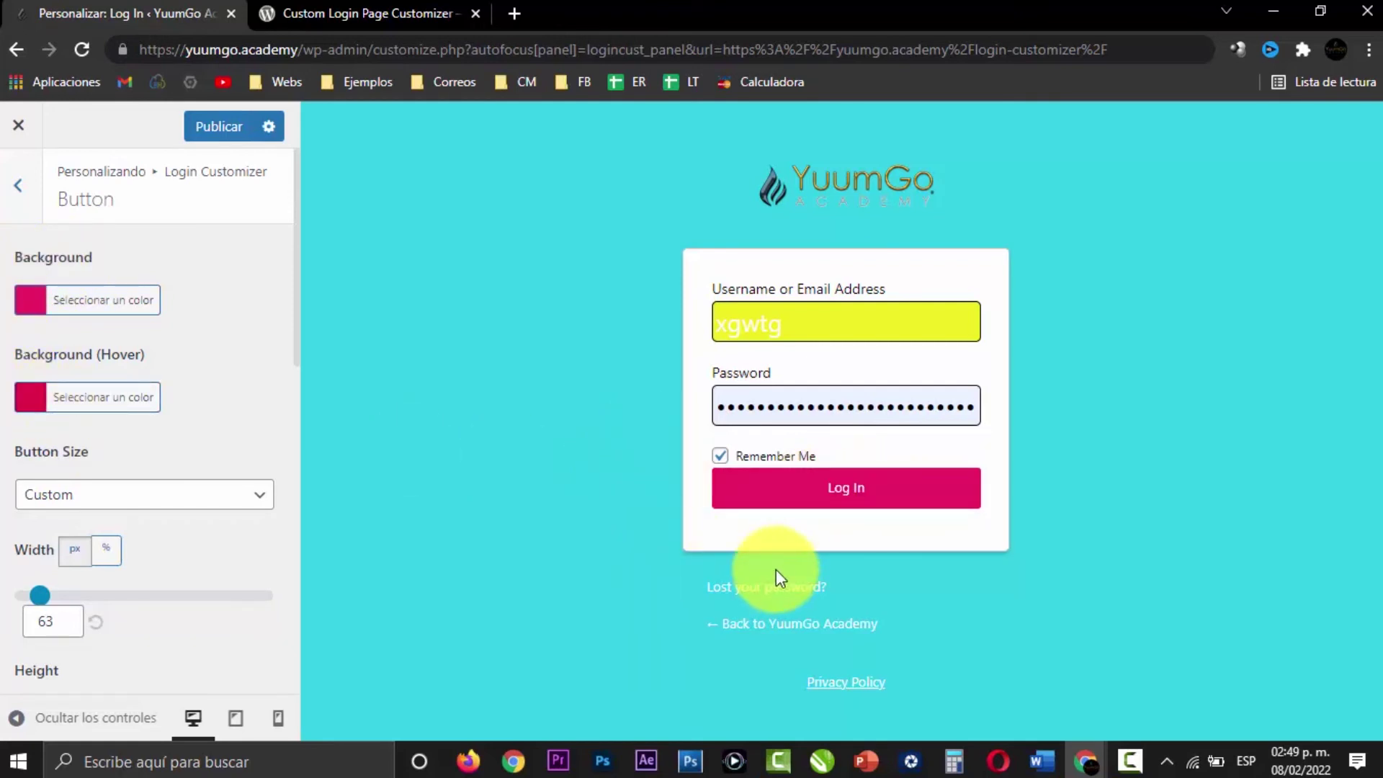
{"action": "left_click", "coordinate": [40, 305]}
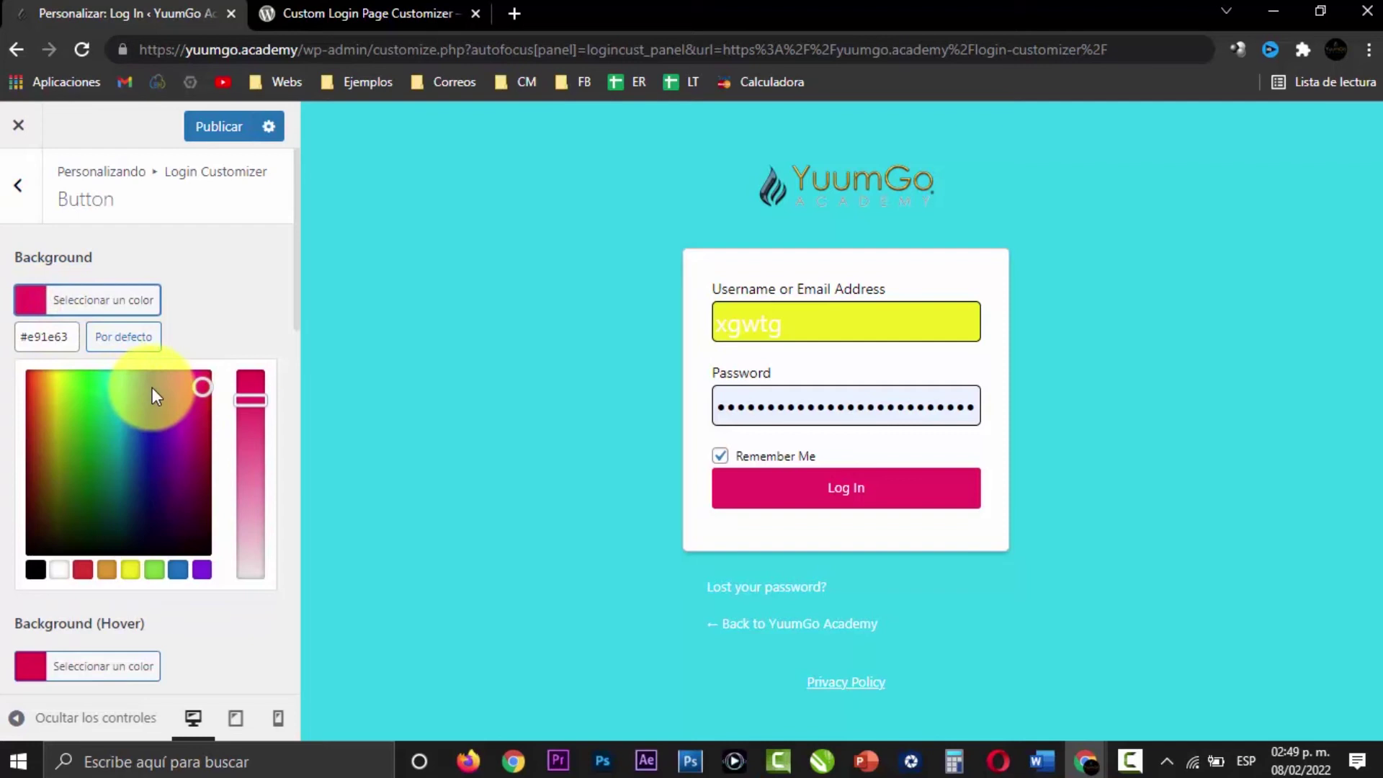
{"action": "left_click", "coordinate": [150, 387]}
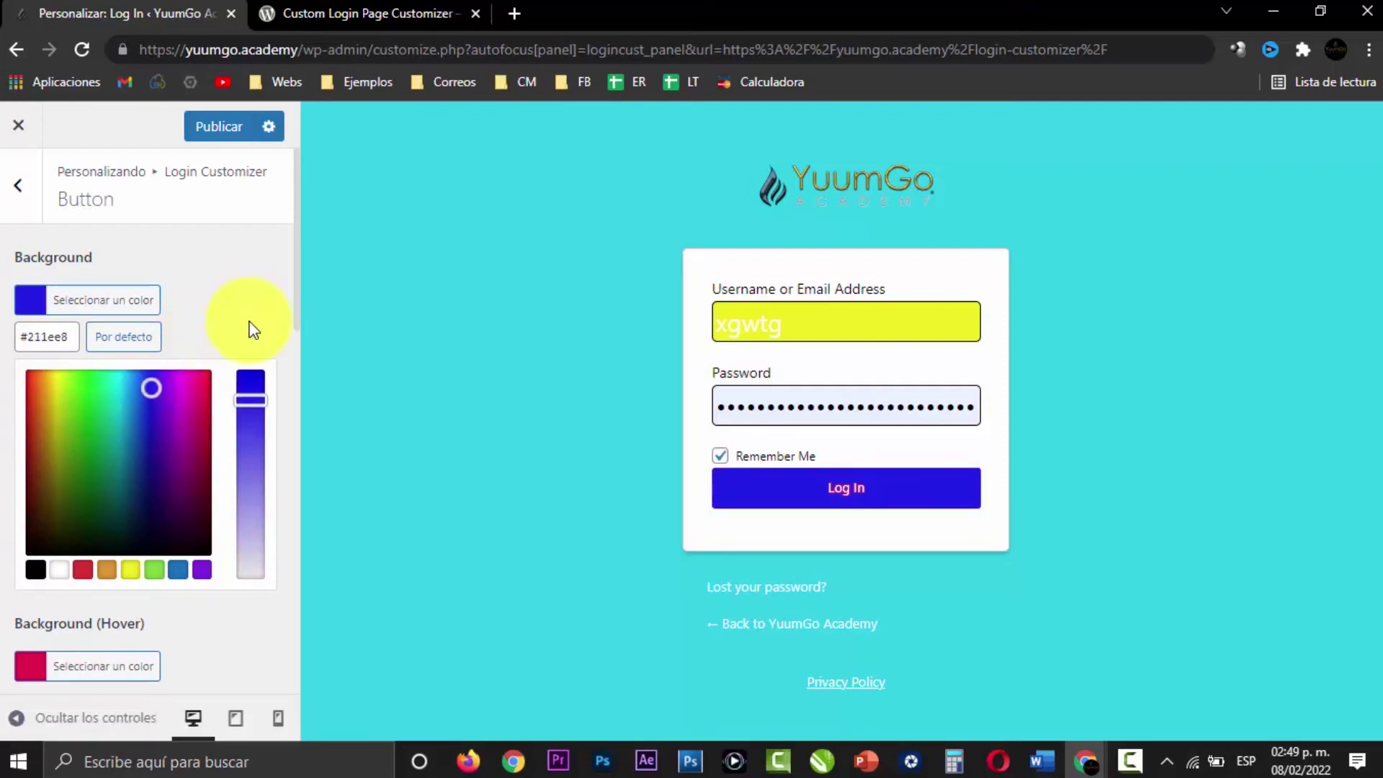
Step: Set the Log In button's hover background to black (#000000)
{"action": "scroll", "coordinate": [252, 330], "scroll_direction": "down", "scroll_amount": 3}
{"action": "left_click", "coordinate": [26, 465]}
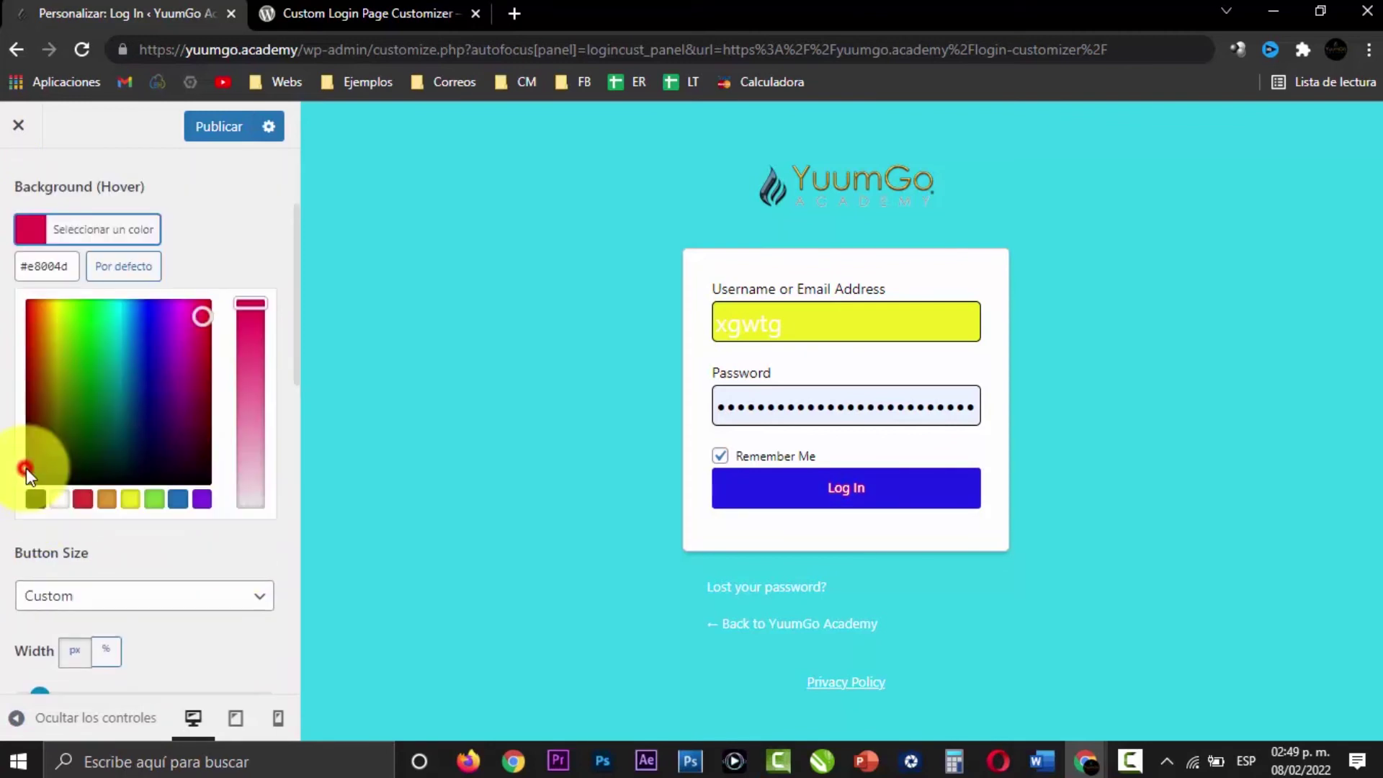
{"action": "left_click", "coordinate": [36, 498]}
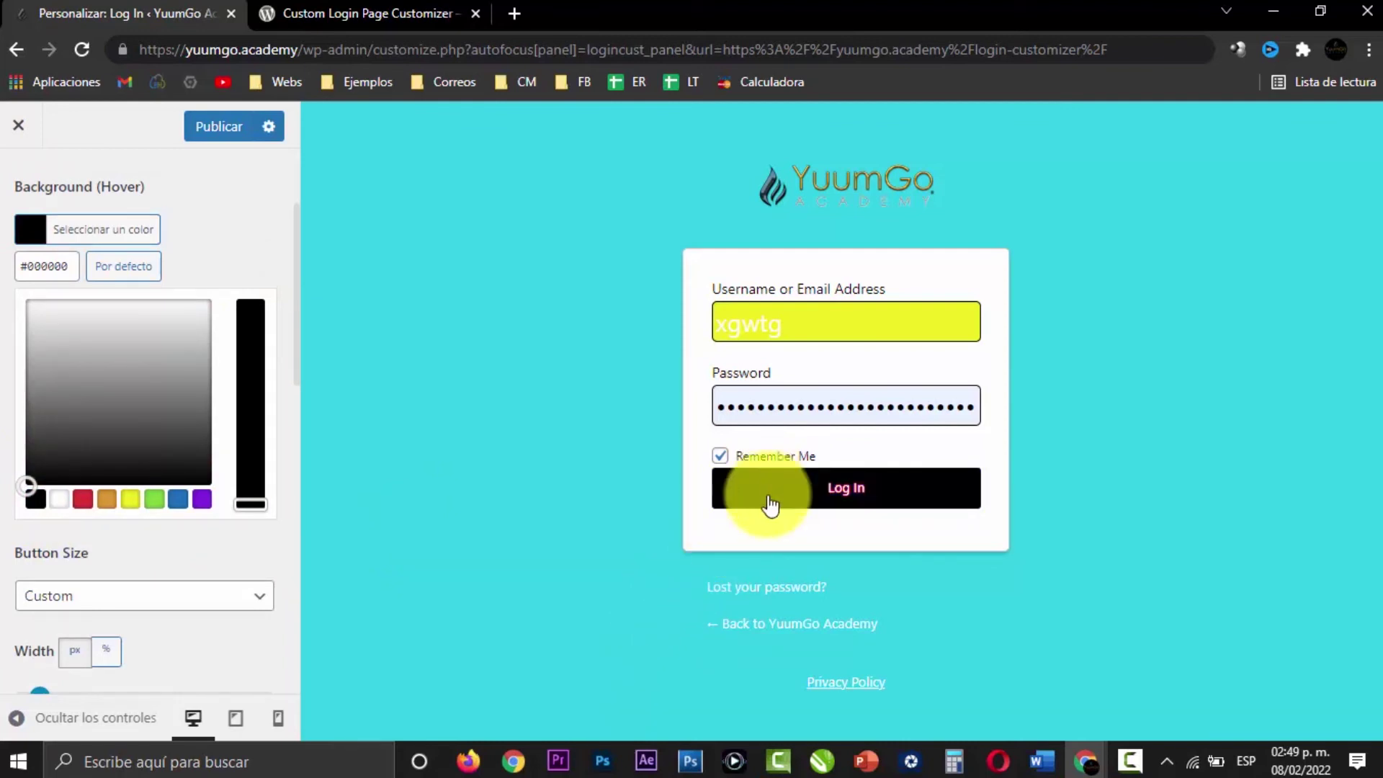
Step: Try the Auto size on the Log In button and switch the button size back to Custom
{"action": "scroll", "coordinate": [108, 472], "scroll_direction": "down", "scroll_amount": 4}
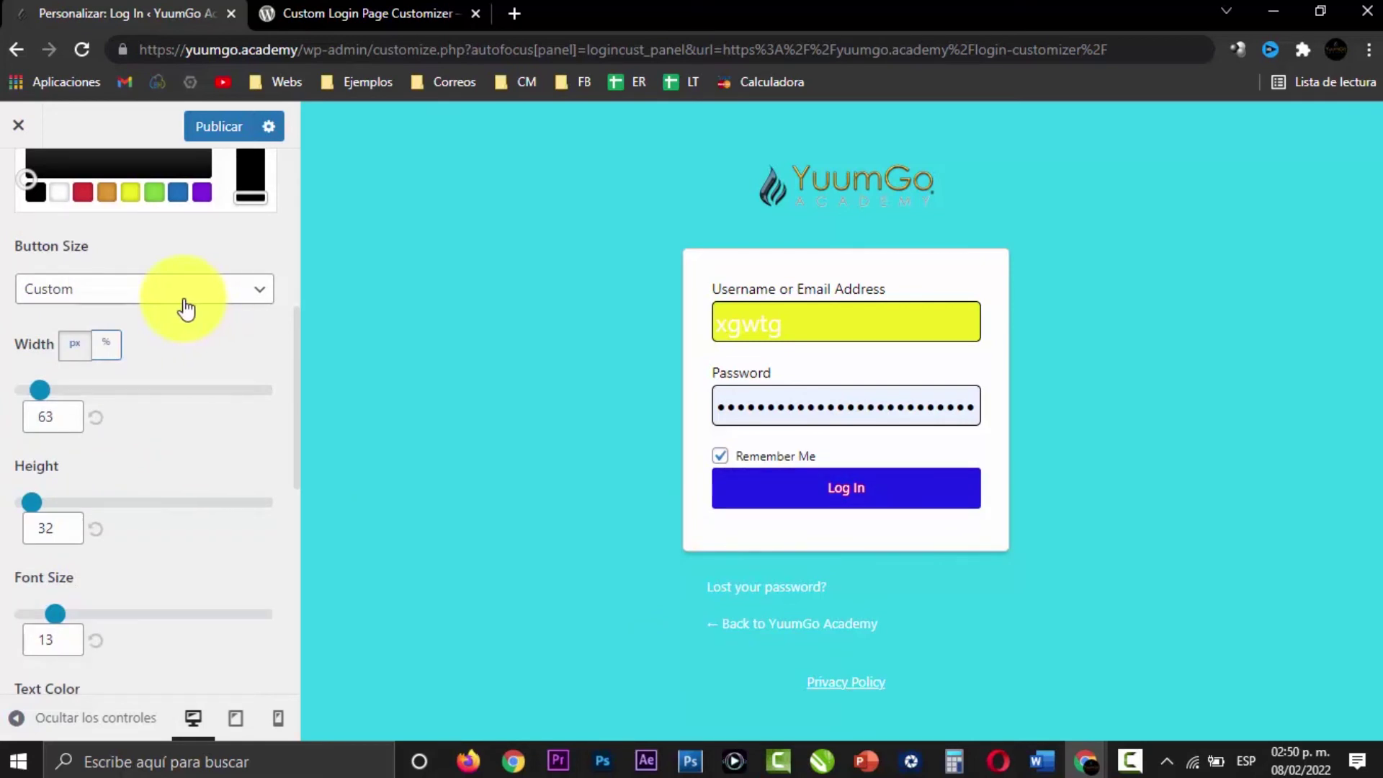
{"action": "scroll", "coordinate": [187, 295], "scroll_direction": "down", "scroll_amount": 3}
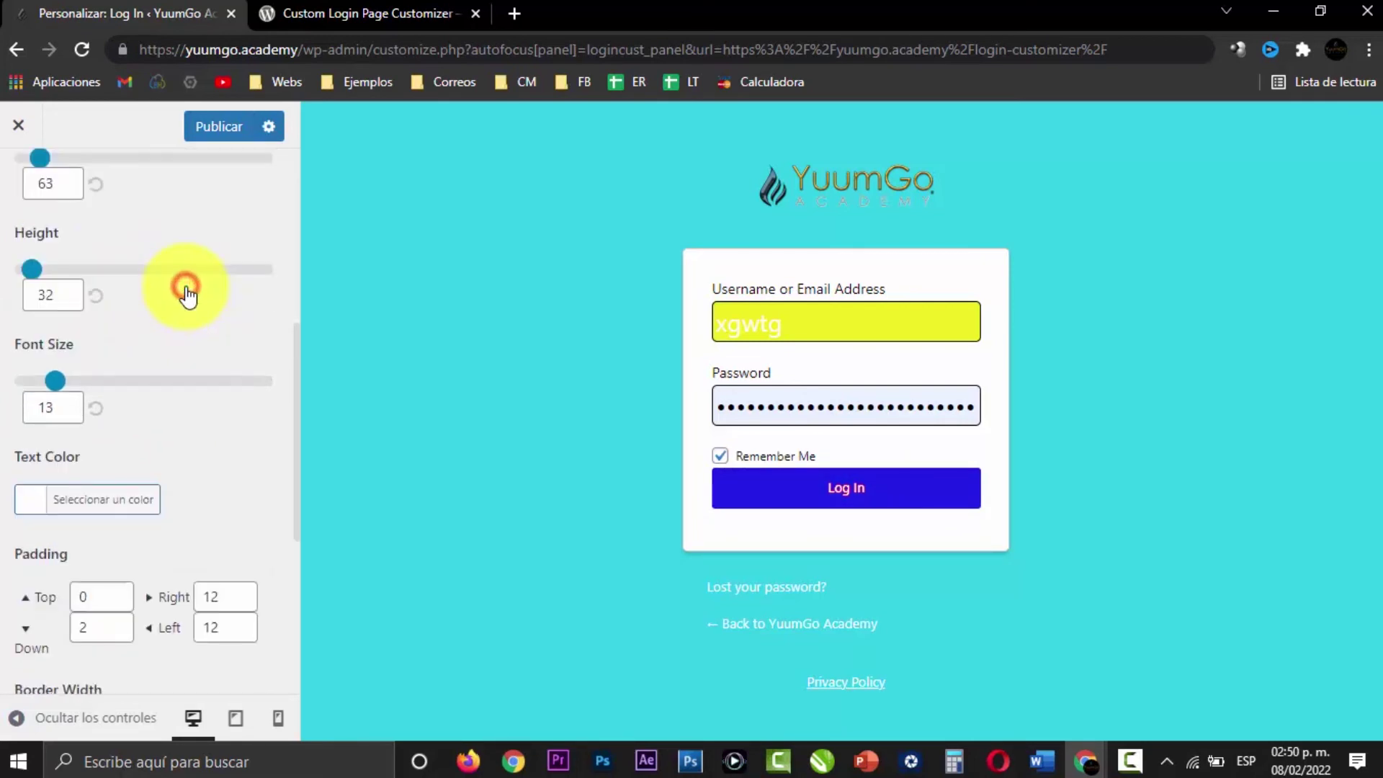
{"action": "scroll", "coordinate": [234, 389], "scroll_direction": "up", "scroll_amount": 4}
{"action": "left_click", "coordinate": [219, 368]}
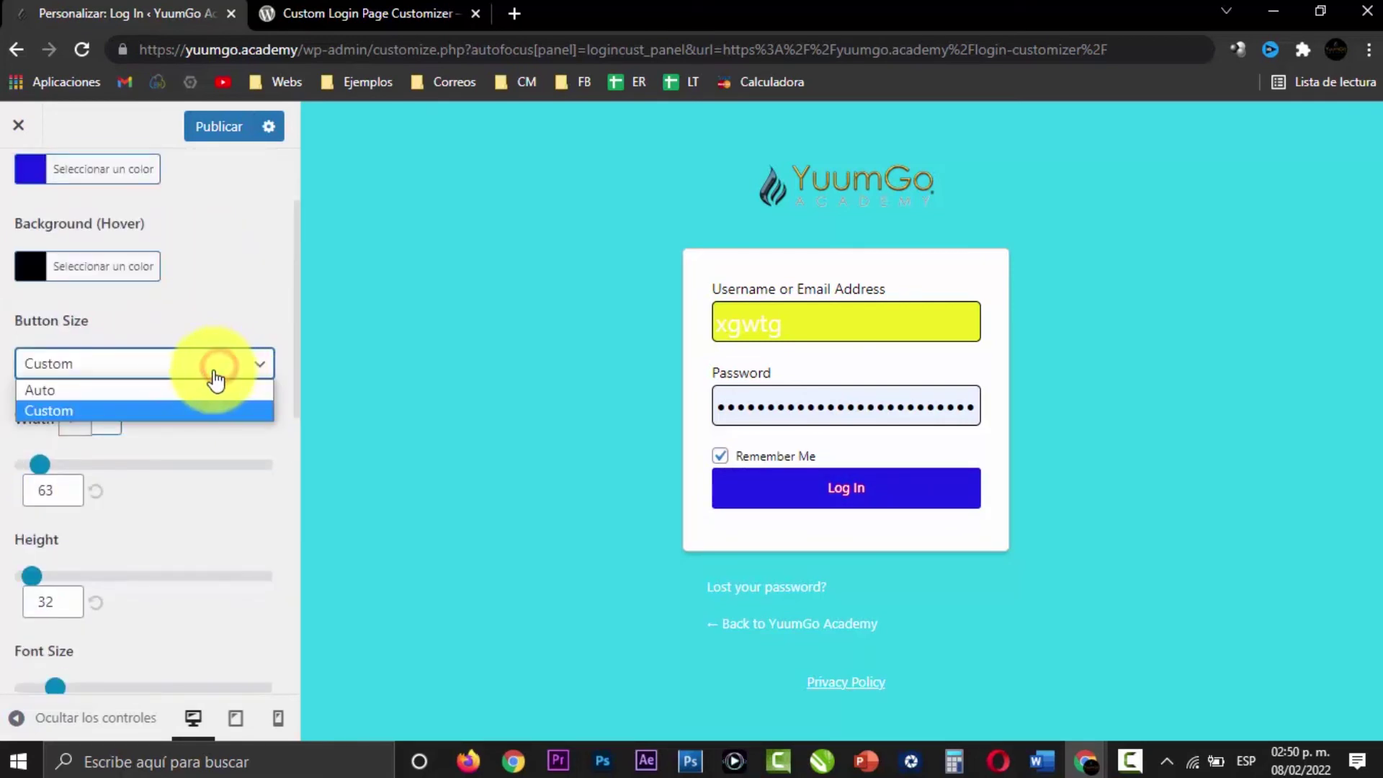
{"action": "left_click", "coordinate": [153, 391]}
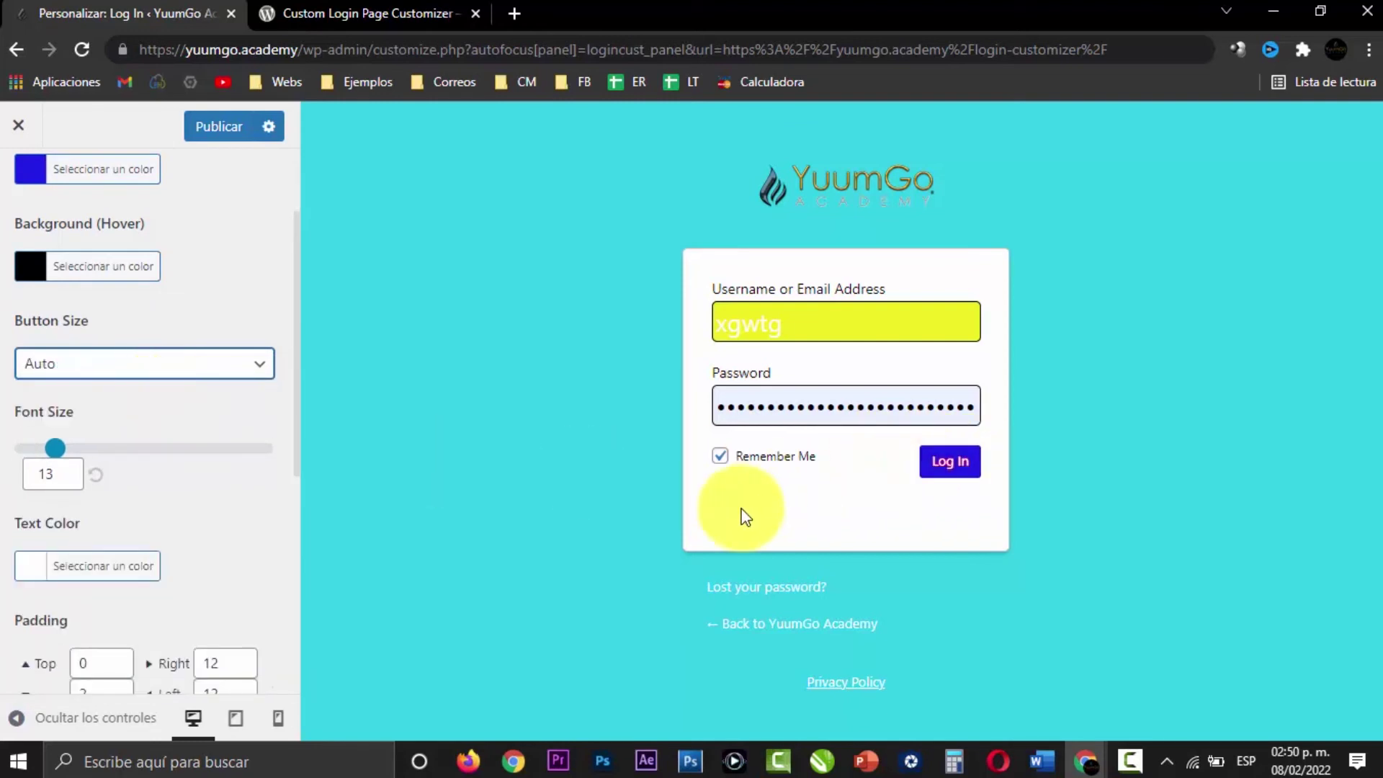
{"action": "left_click", "coordinate": [198, 363]}
{"action": "left_click", "coordinate": [194, 407]}
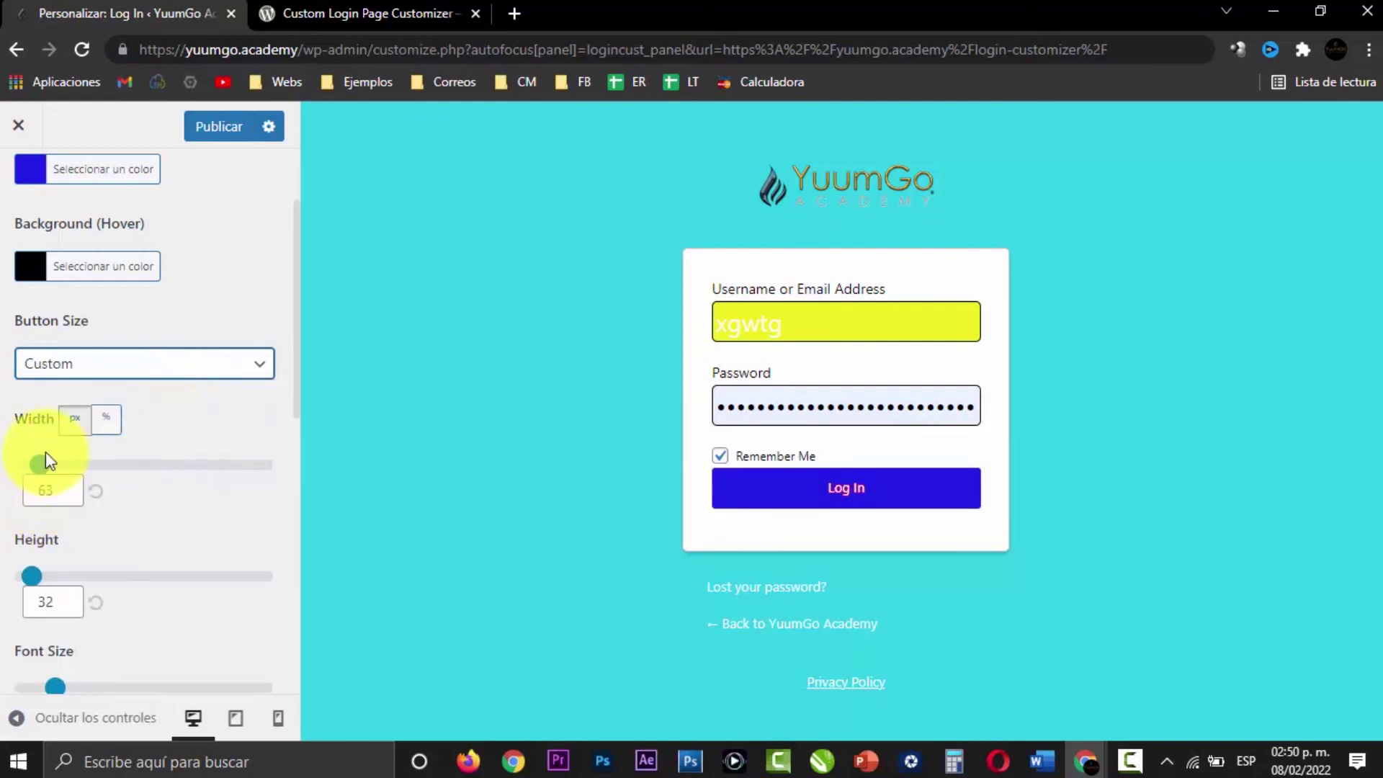
Step: Reset the Log In button's width and height to their defaults after trying other sizes, and set the width to 262 px
{"action": "mouse_move", "coordinate": [42, 475]}
{"action": "left_mouse_down"}
{"action": "mouse_move", "coordinate": [246, 475]}
{"action": "mouse_move", "coordinate": [24, 456]}
{"action": "left_mouse_up"}
{"action": "left_click", "coordinate": [95, 490]}
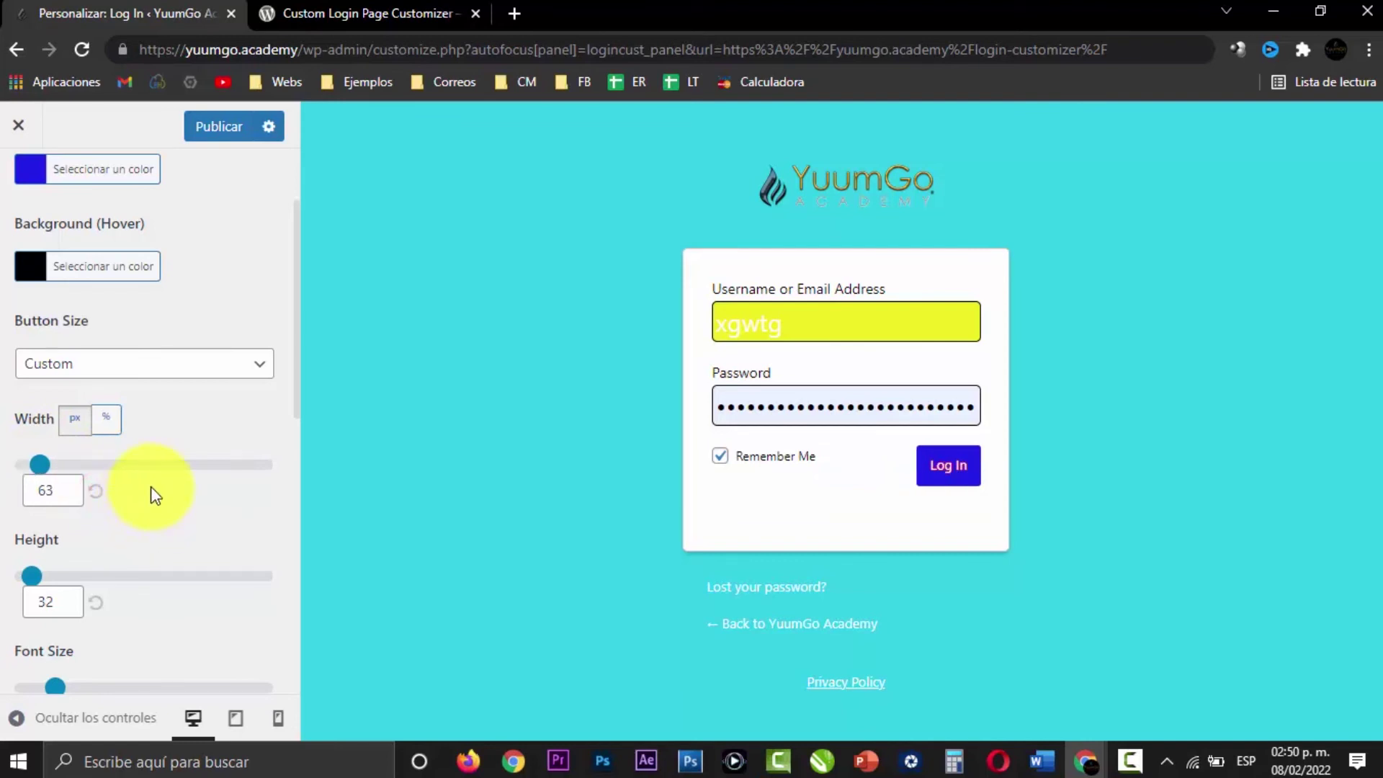
{"action": "left_click_drag", "start_coordinate": [32, 580], "coordinate": [90, 579]}
{"action": "left_click", "coordinate": [96, 602]}
{"action": "left_click", "coordinate": [87, 465]}
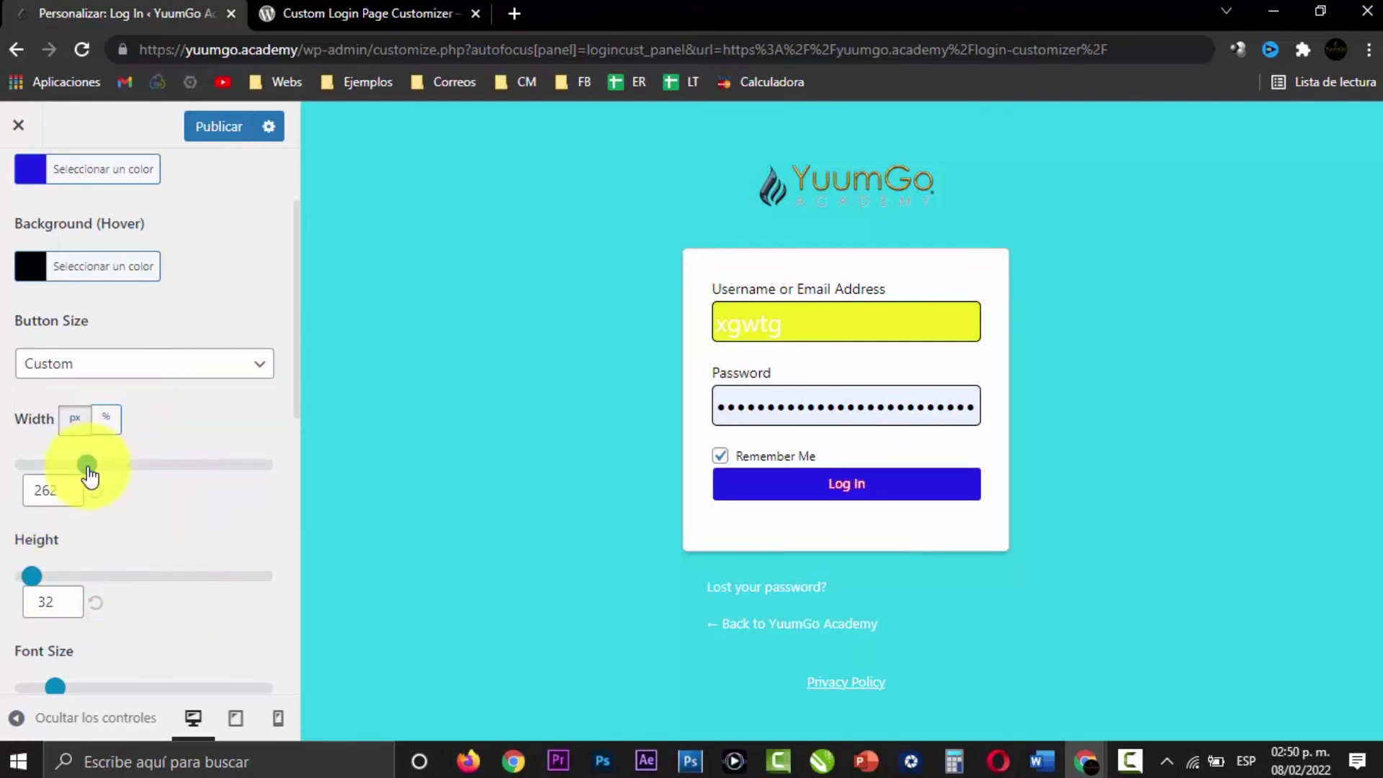
Step: Try a font size of 19 on the Log In button and reset it to the default
{"action": "scroll", "coordinate": [188, 508], "scroll_direction": "down", "scroll_amount": 4}
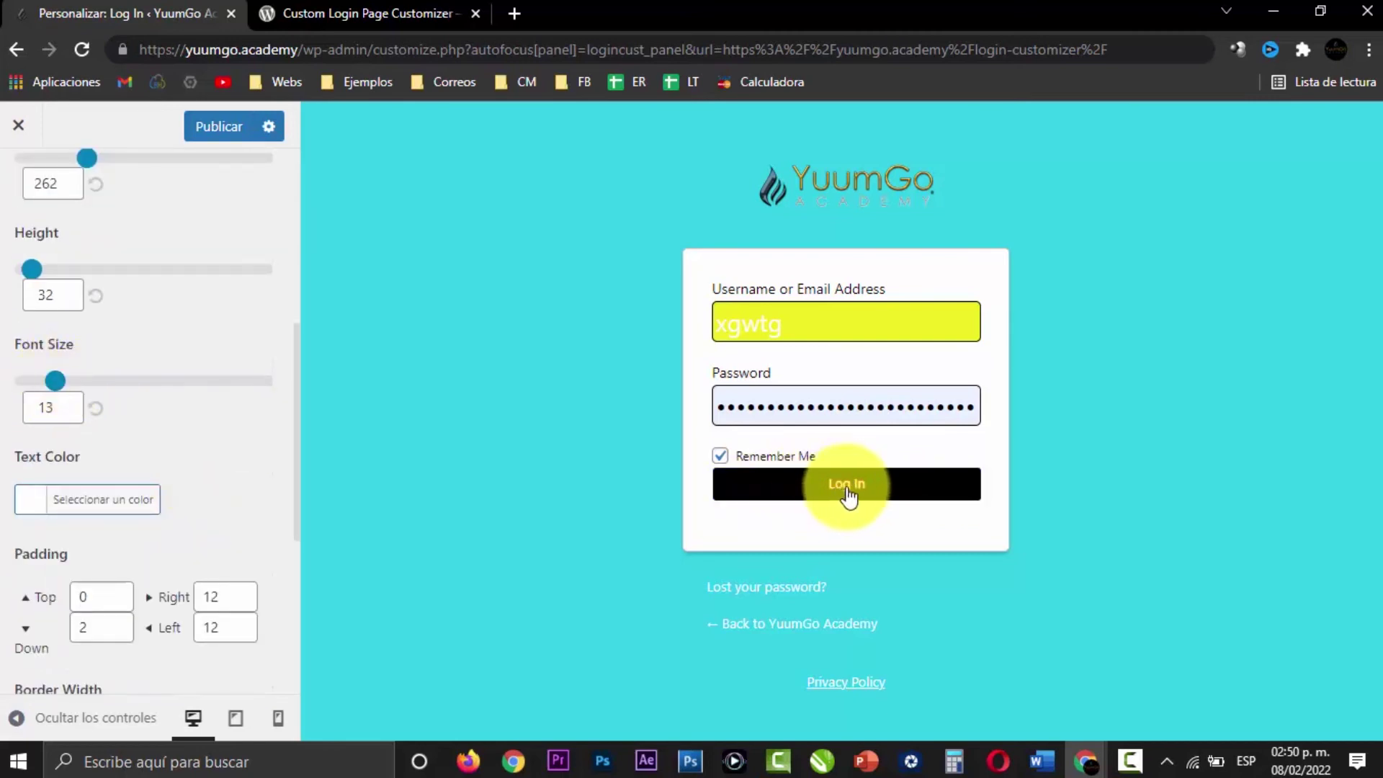
{"action": "mouse_move", "coordinate": [58, 387]}
{"action": "left_mouse_down"}
{"action": "mouse_move", "coordinate": [139, 384]}
{"action": "mouse_move", "coordinate": [33, 395]}
{"action": "mouse_move", "coordinate": [98, 392]}
{"action": "mouse_move", "coordinate": [76, 389]}
{"action": "left_mouse_up"}
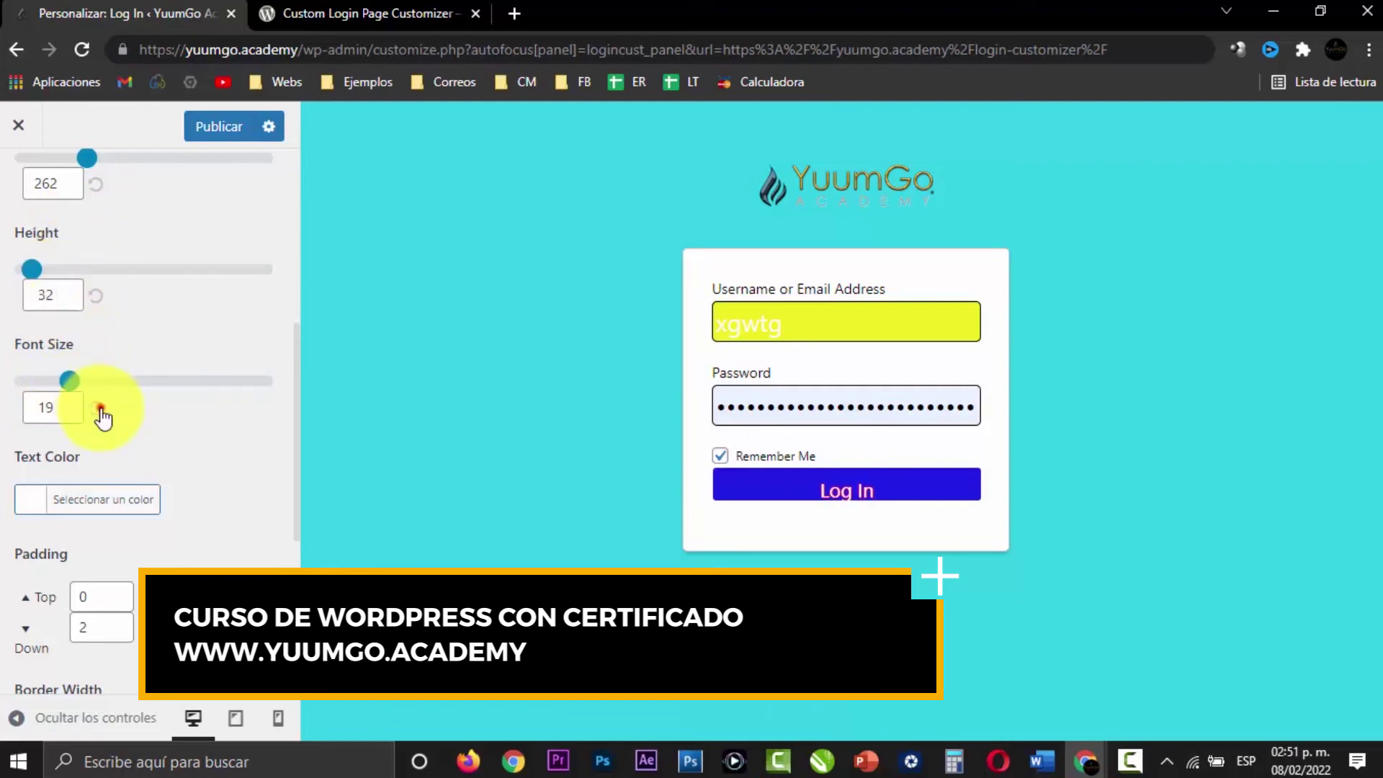
{"action": "left_click", "coordinate": [98, 407]}
Step: Try red, blue, purple (#8224e3) and black (#000000) for the Log In button's text and restore the default color
{"action": "scroll", "coordinate": [206, 437], "scroll_direction": "down", "scroll_amount": 1}
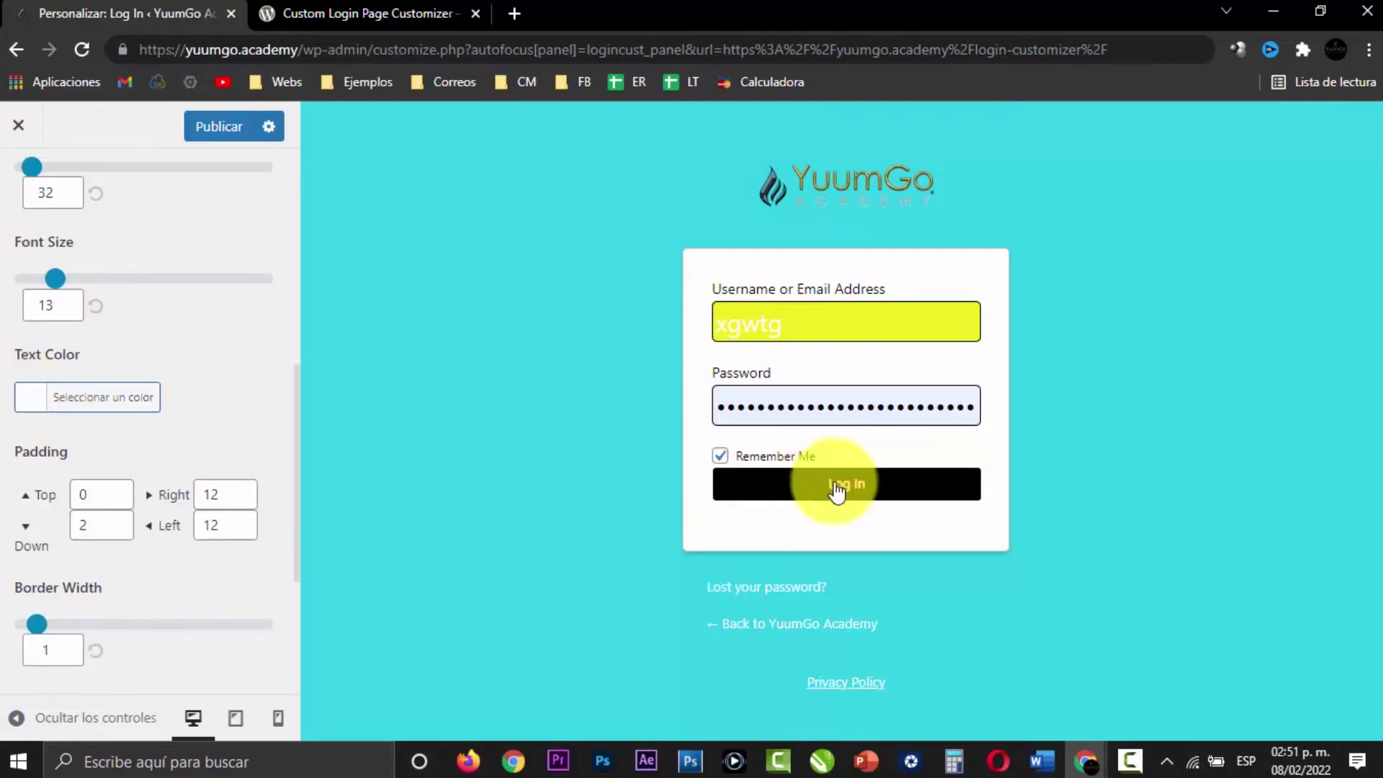
{"action": "left_click", "coordinate": [62, 389]}
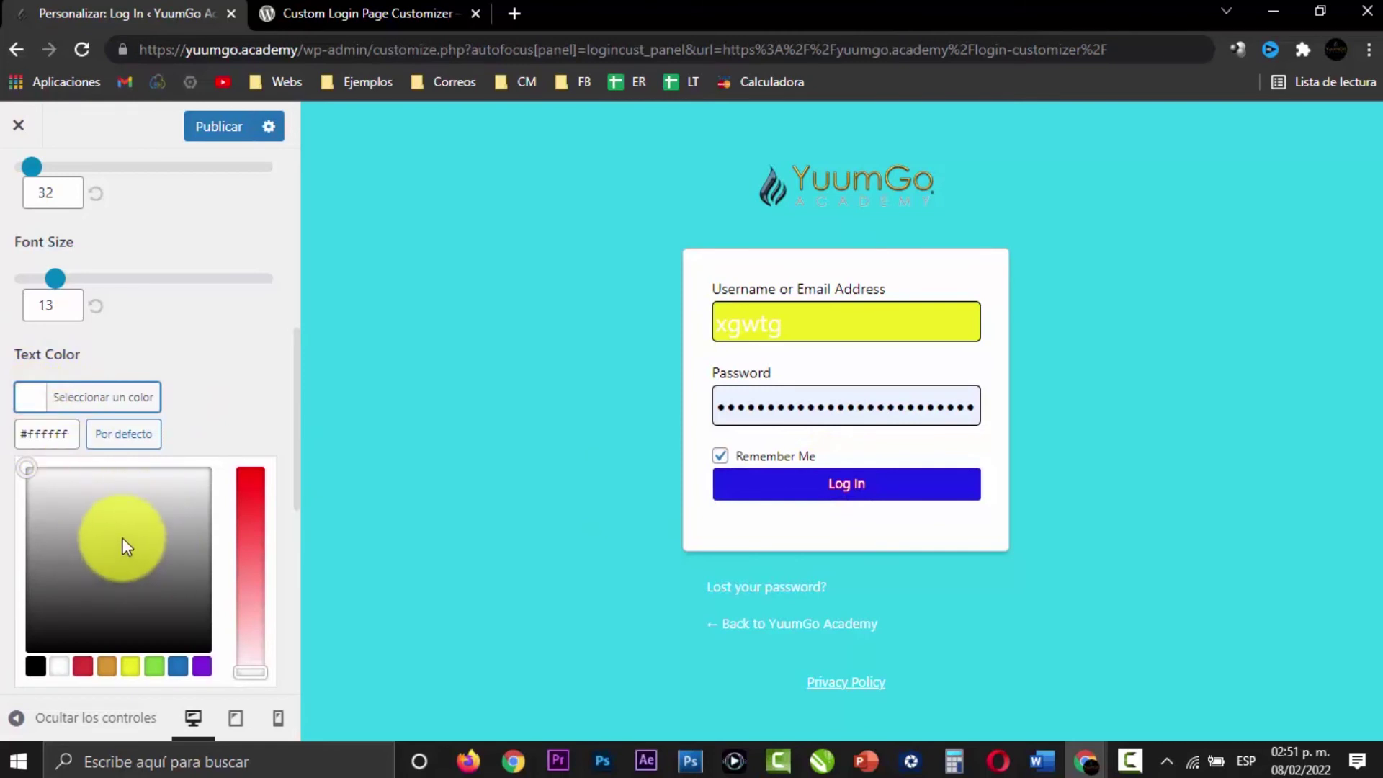
{"action": "left_click", "coordinate": [83, 667]}
{"action": "left_click", "coordinate": [178, 667]}
{"action": "left_click", "coordinate": [199, 668]}
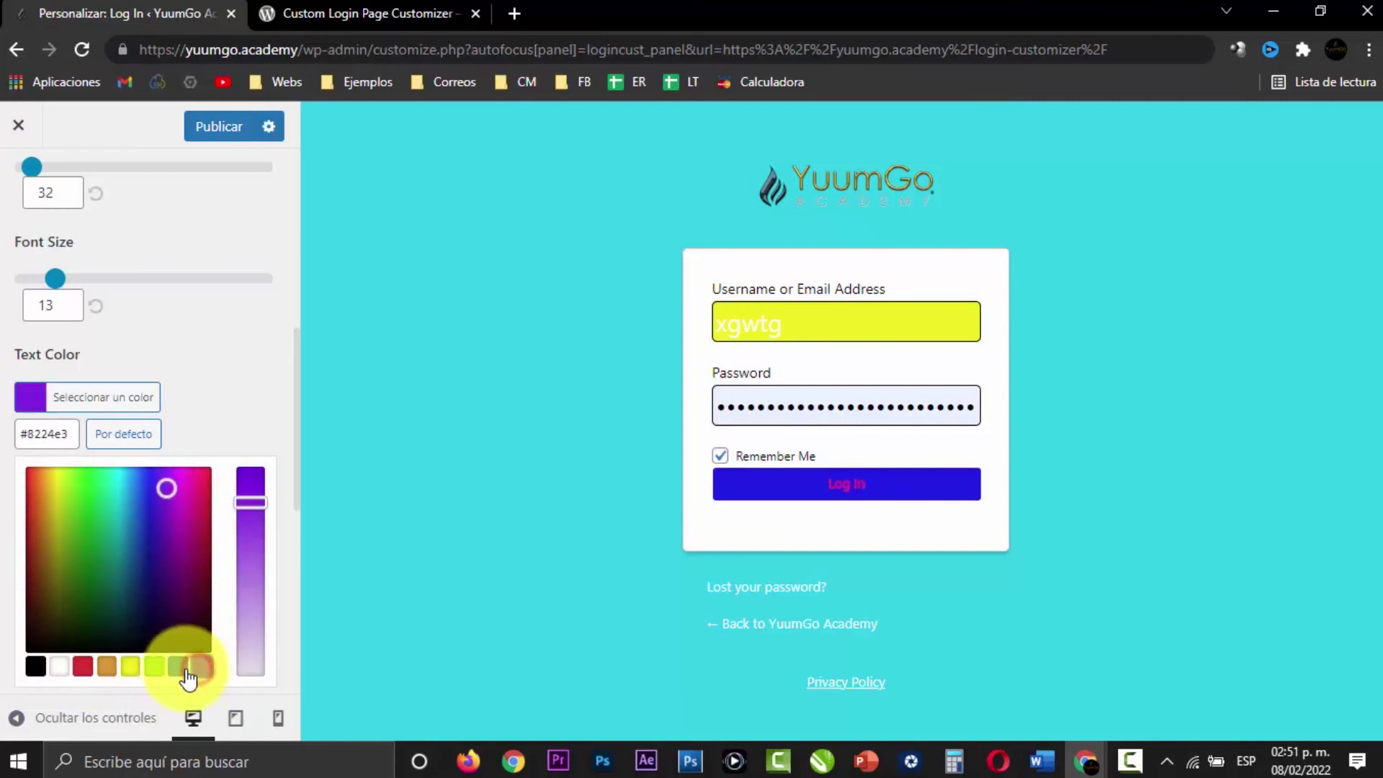
{"action": "left_click", "coordinate": [36, 666]}
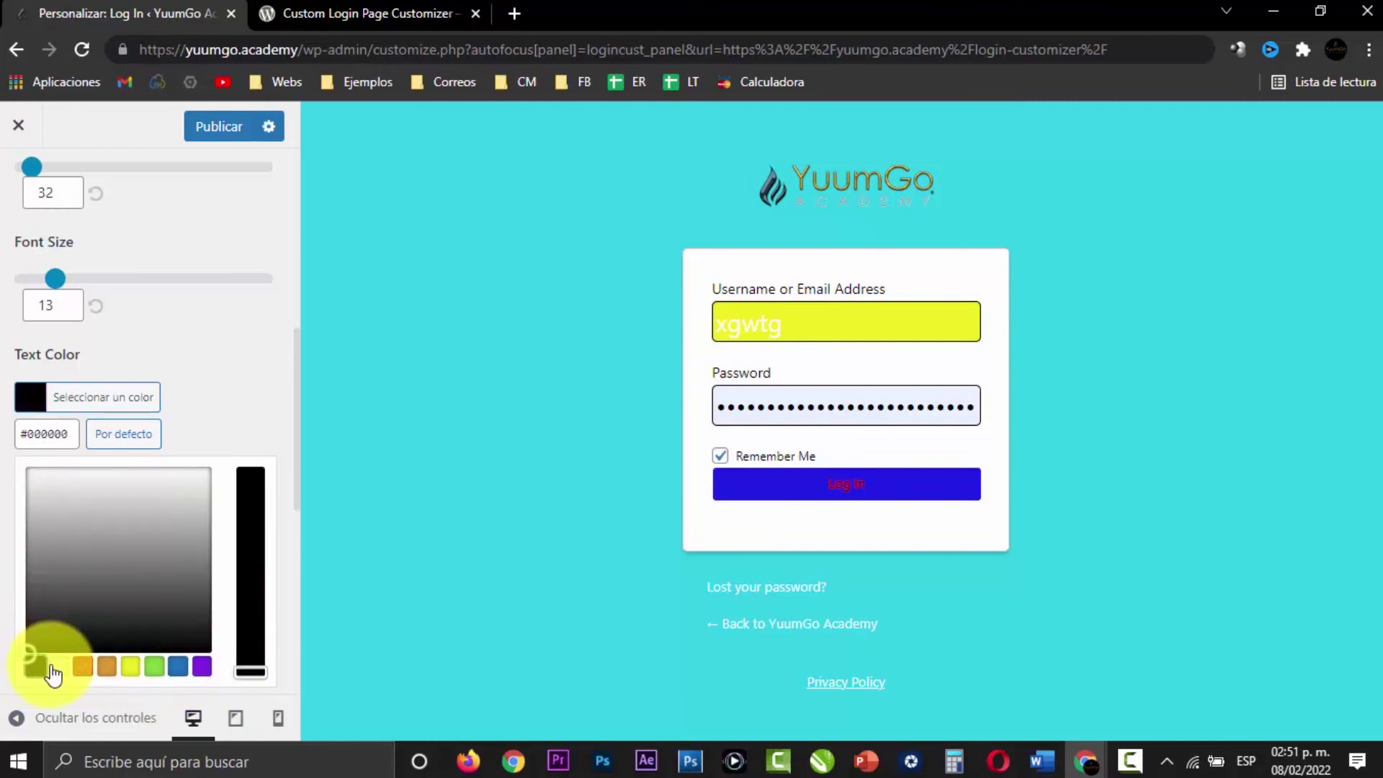
{"action": "left_click", "coordinate": [115, 434]}
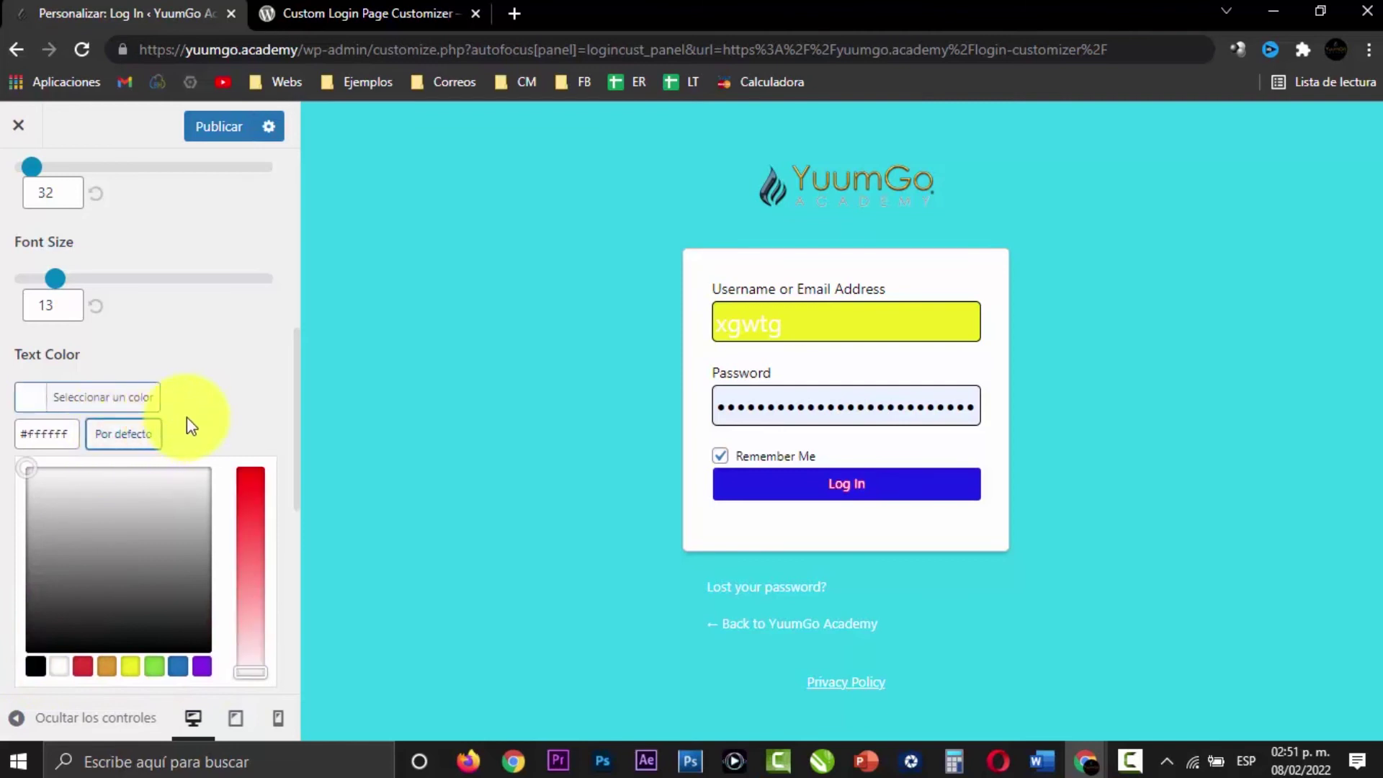
Step: Try a border width of 11 on the Log In button and reset the width to its default
{"action": "scroll", "coordinate": [221, 415], "scroll_direction": "down", "scroll_amount": 7}
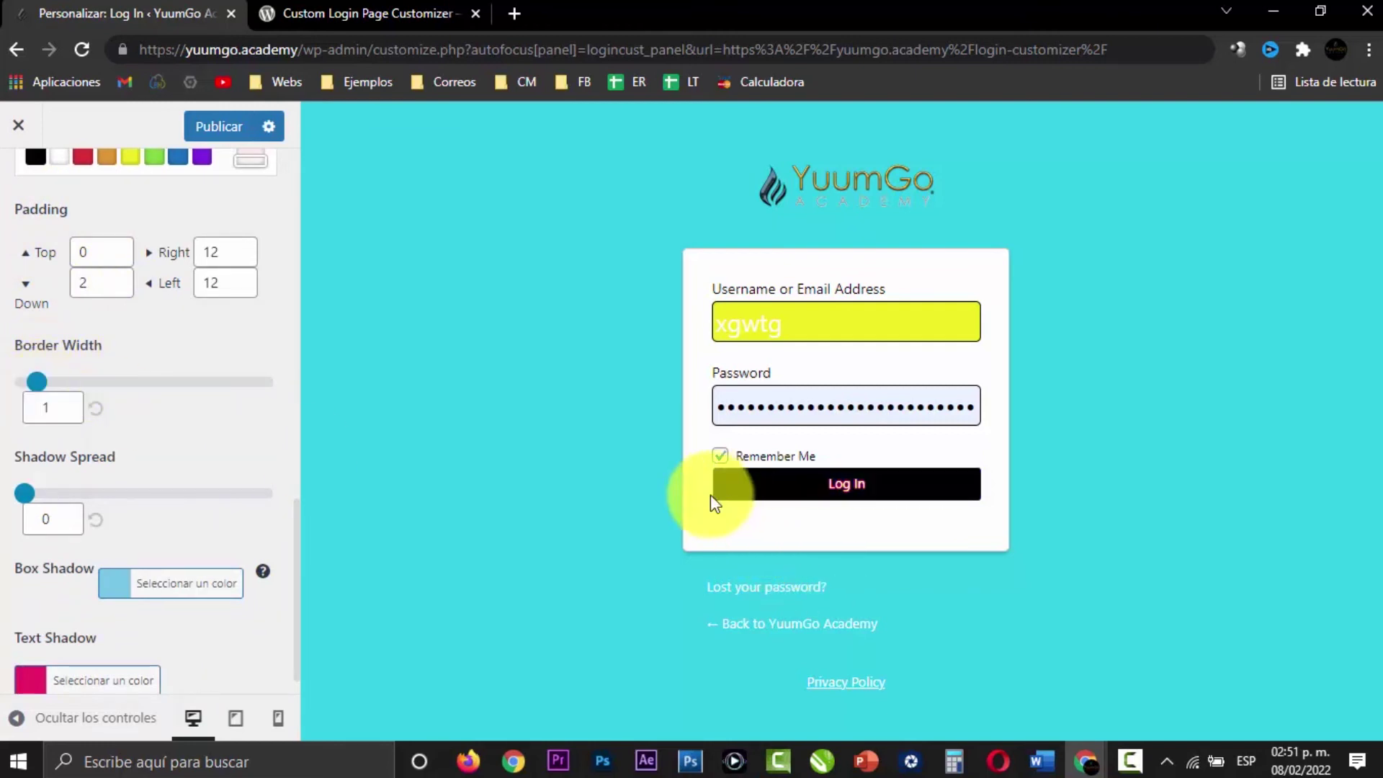
{"action": "left_click_drag", "start_coordinate": [37, 382], "coordinate": [157, 358]}
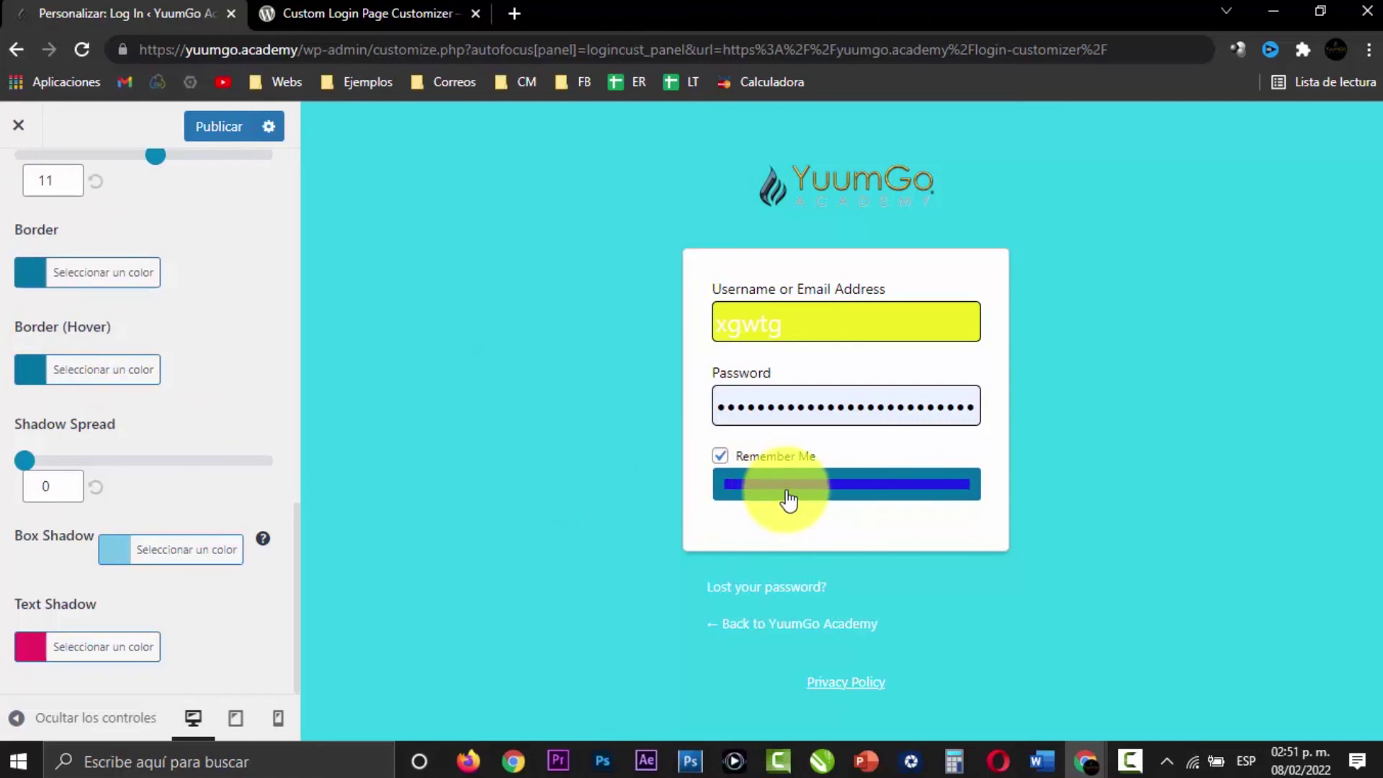
{"action": "scroll", "coordinate": [238, 412], "scroll_direction": "up", "scroll_amount": 3}
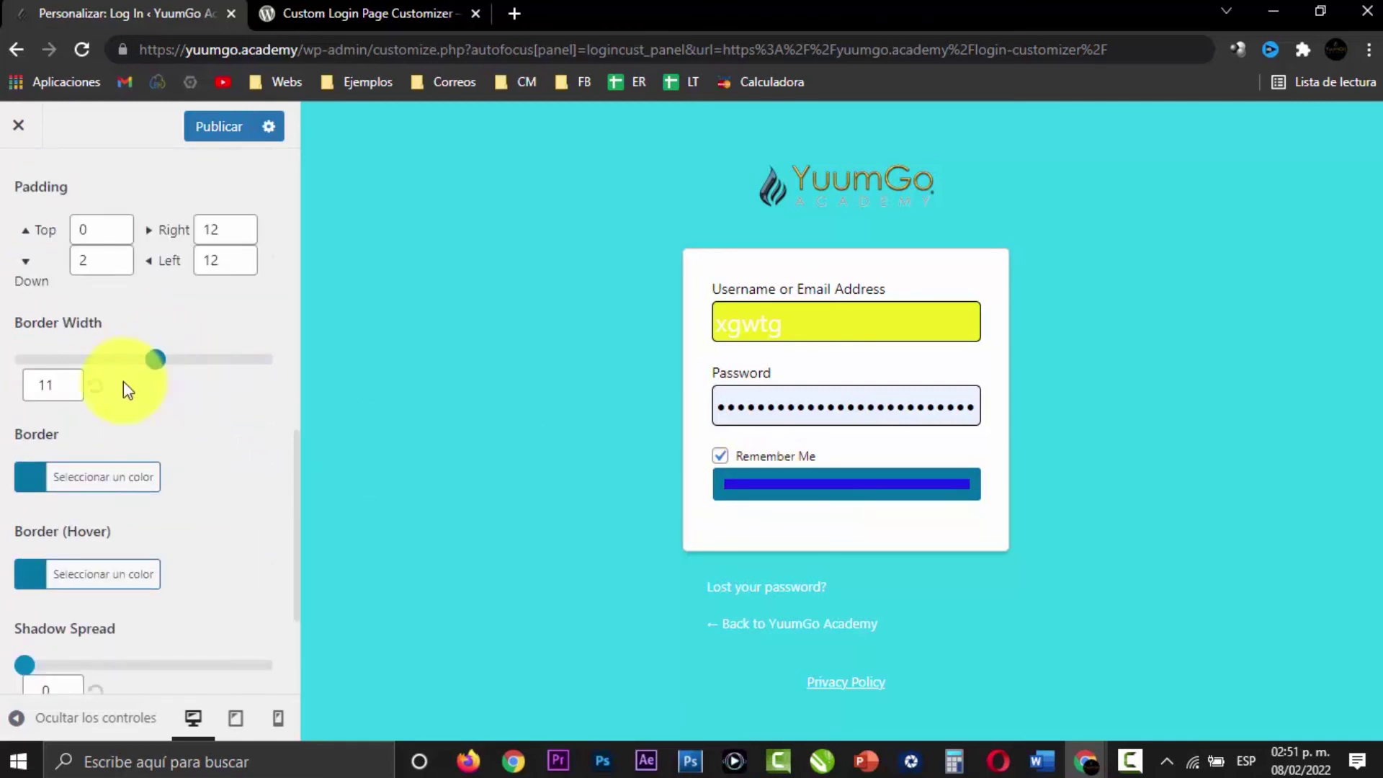
{"action": "left_click", "coordinate": [91, 386]}
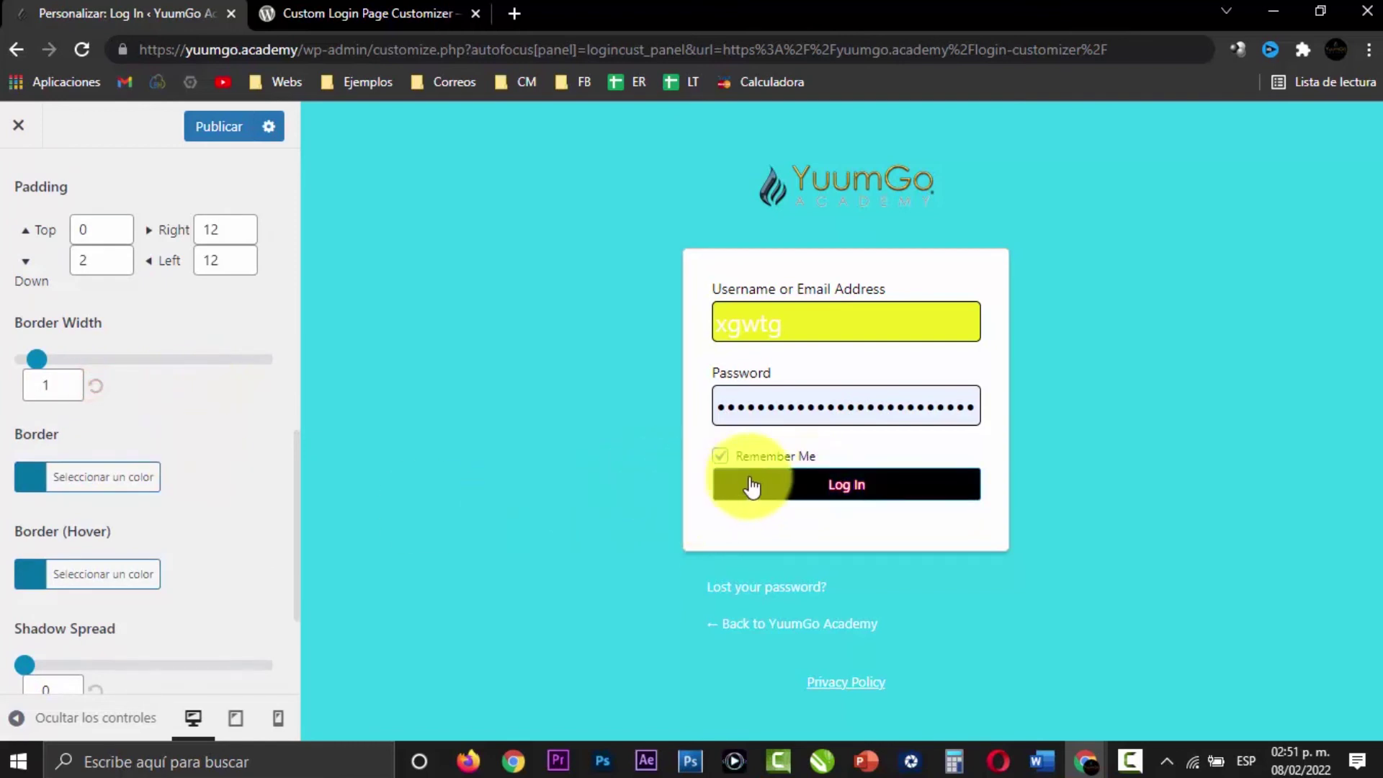
Step: Set the Log In button's border color to black (#000000) and try a wider border
{"action": "left_click", "coordinate": [30, 492]}
{"action": "left_click", "coordinate": [124, 513]}
{"action": "scroll", "coordinate": [180, 548], "scroll_direction": "down", "scroll_amount": 4}
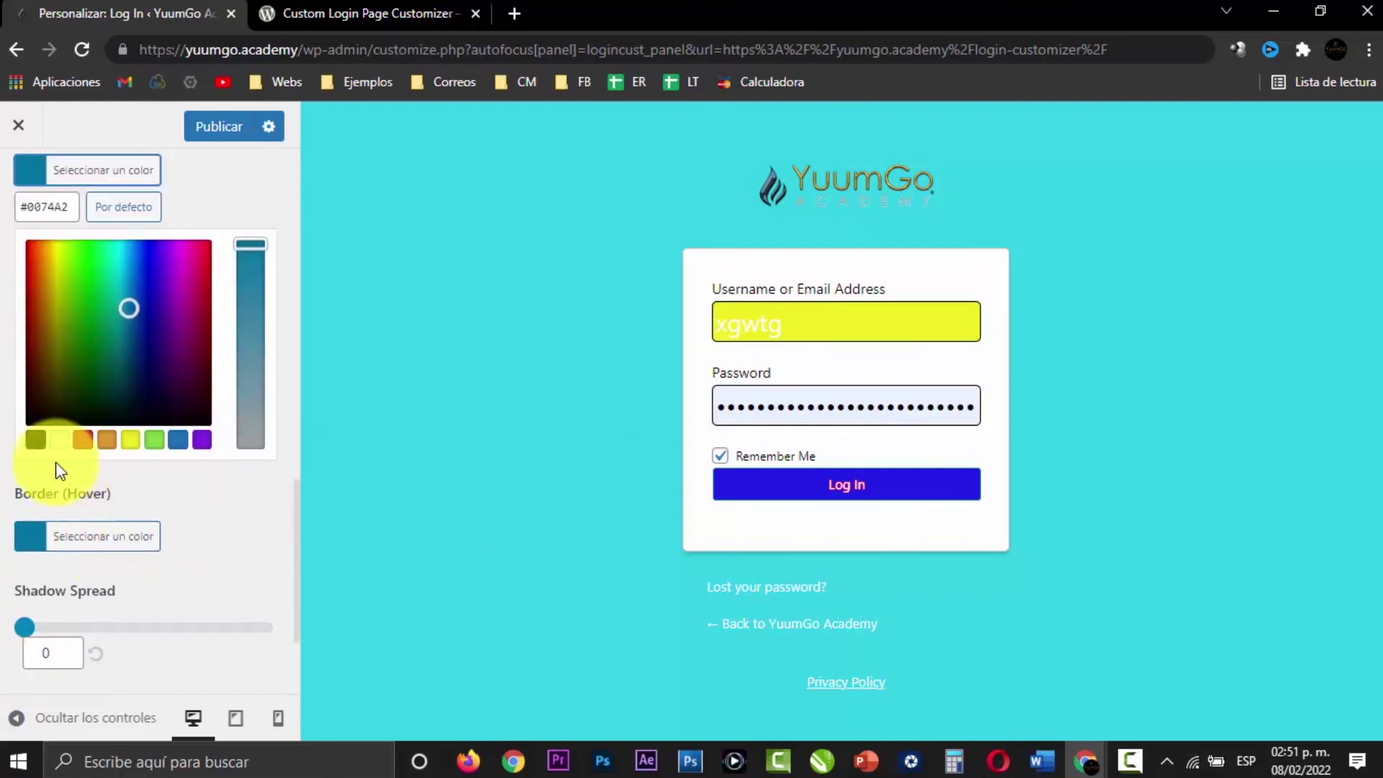
{"action": "left_click", "coordinate": [34, 441]}
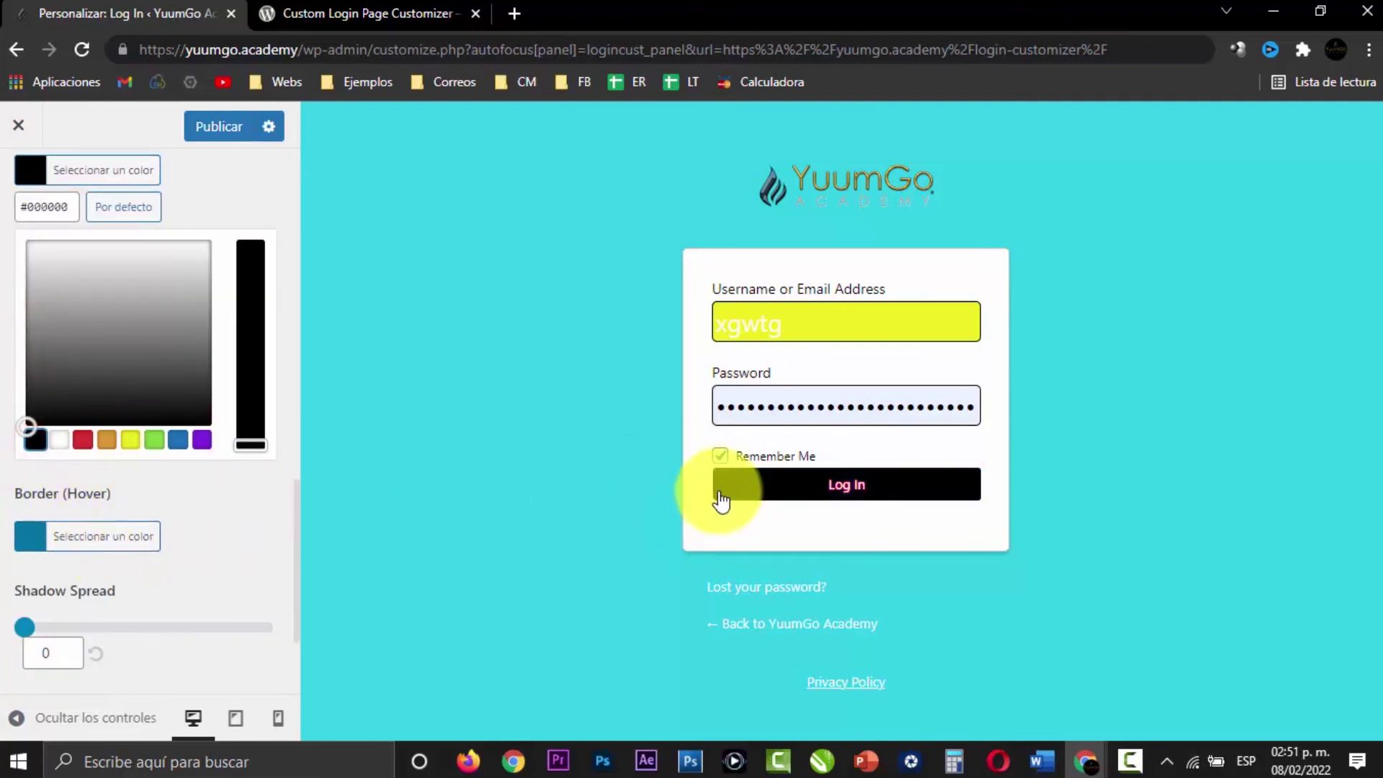
{"action": "scroll", "coordinate": [154, 332], "scroll_direction": "up", "scroll_amount": 4}
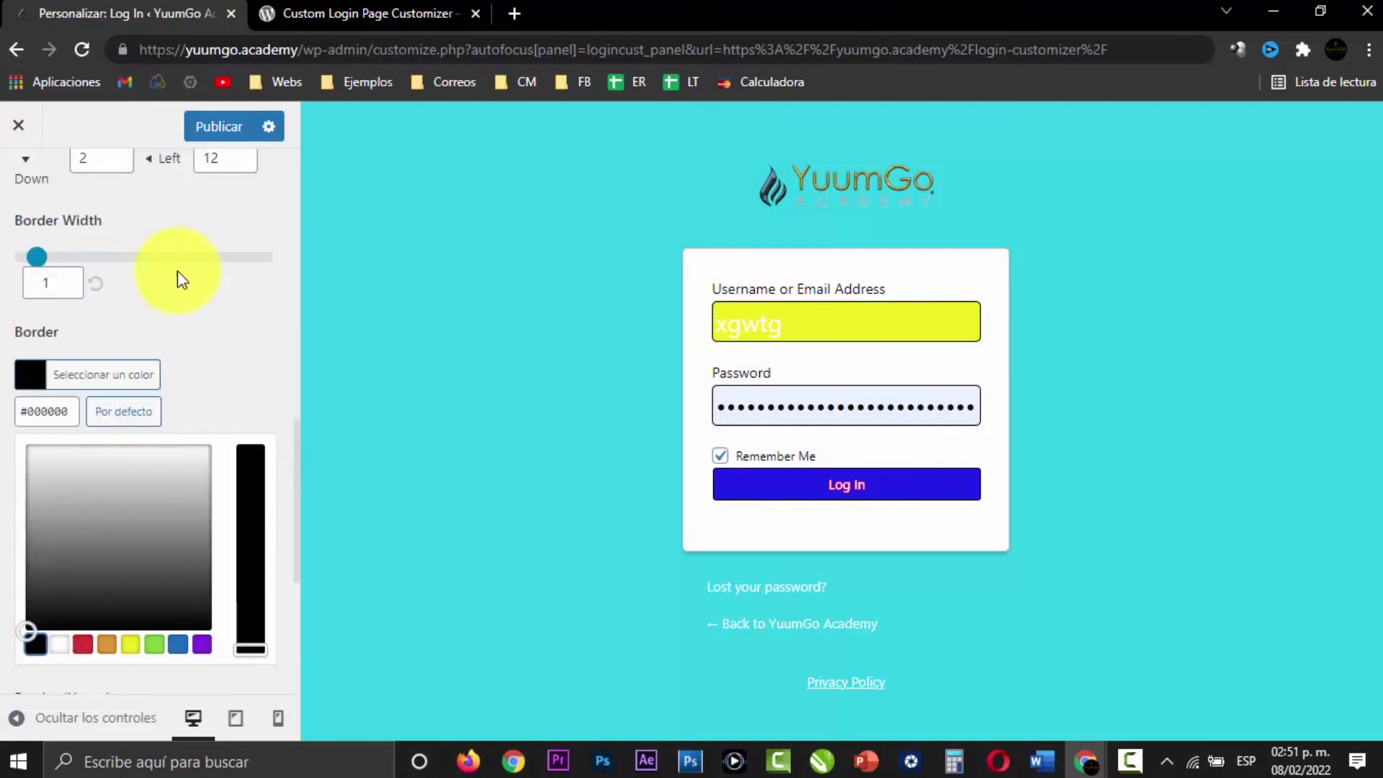
{"action": "left_click_drag", "start_coordinate": [45, 358], "coordinate": [204, 359]}
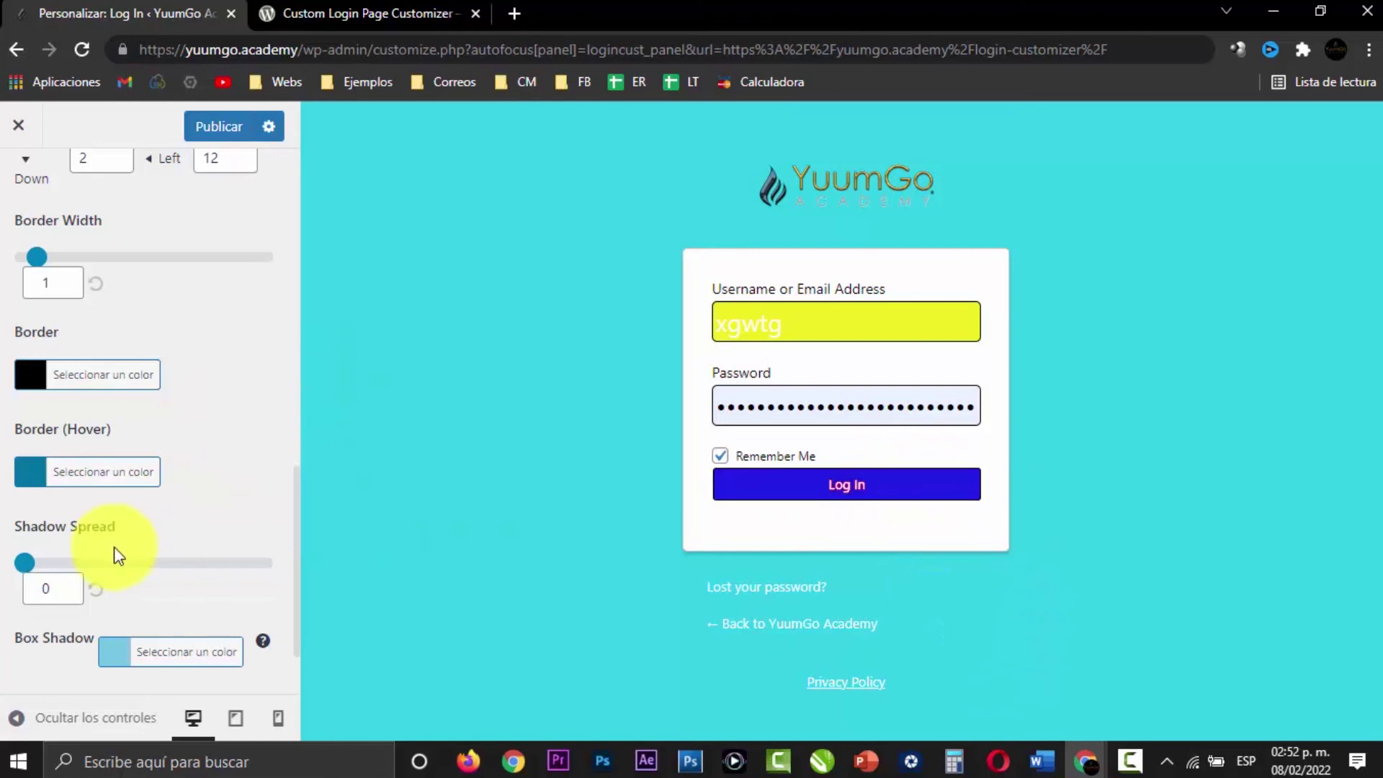
Step: Set the Log In button's hover border color to red (#dd3333)
{"action": "left_click", "coordinate": [31, 472]}
{"action": "scroll", "coordinate": [161, 524], "scroll_direction": "down", "scroll_amount": 3}
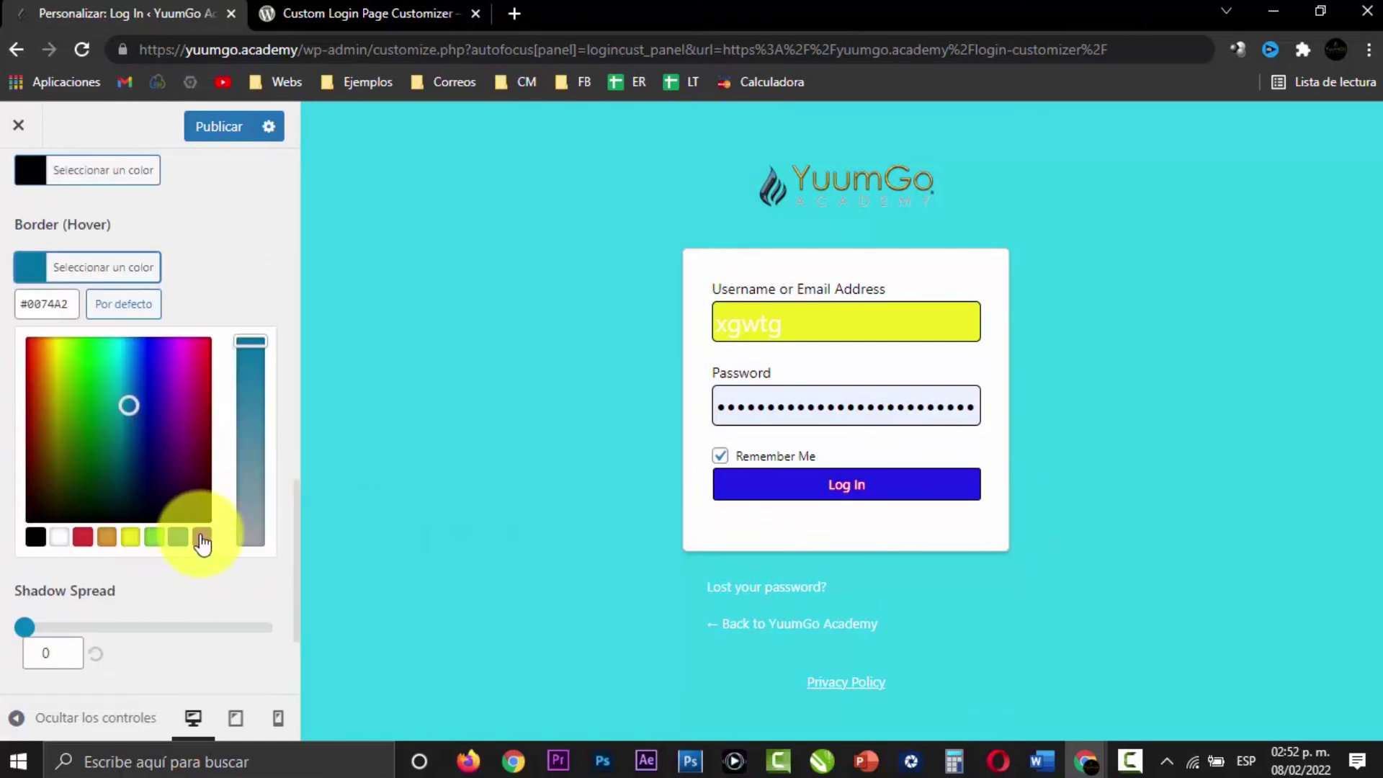
{"action": "left_click", "coordinate": [83, 537]}
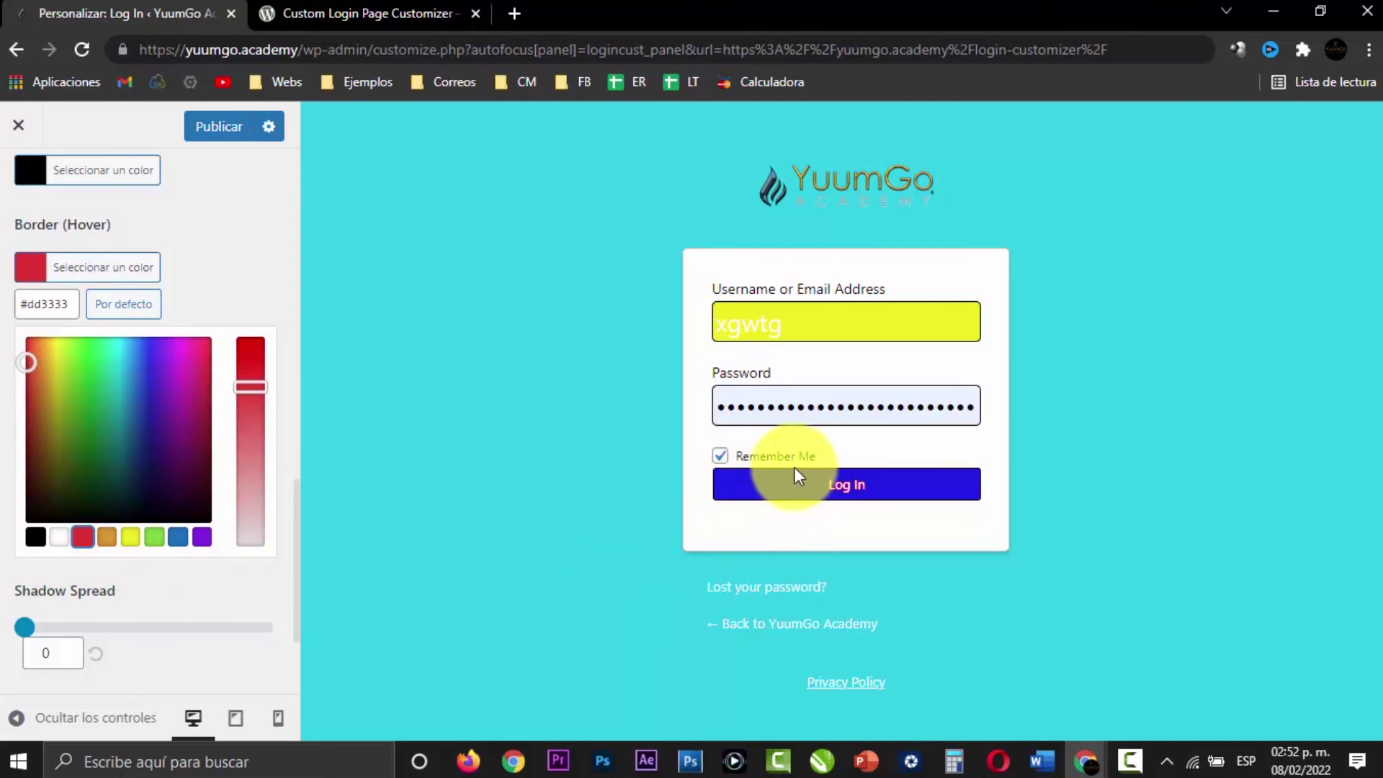
{"action": "left_click", "coordinate": [127, 524]}
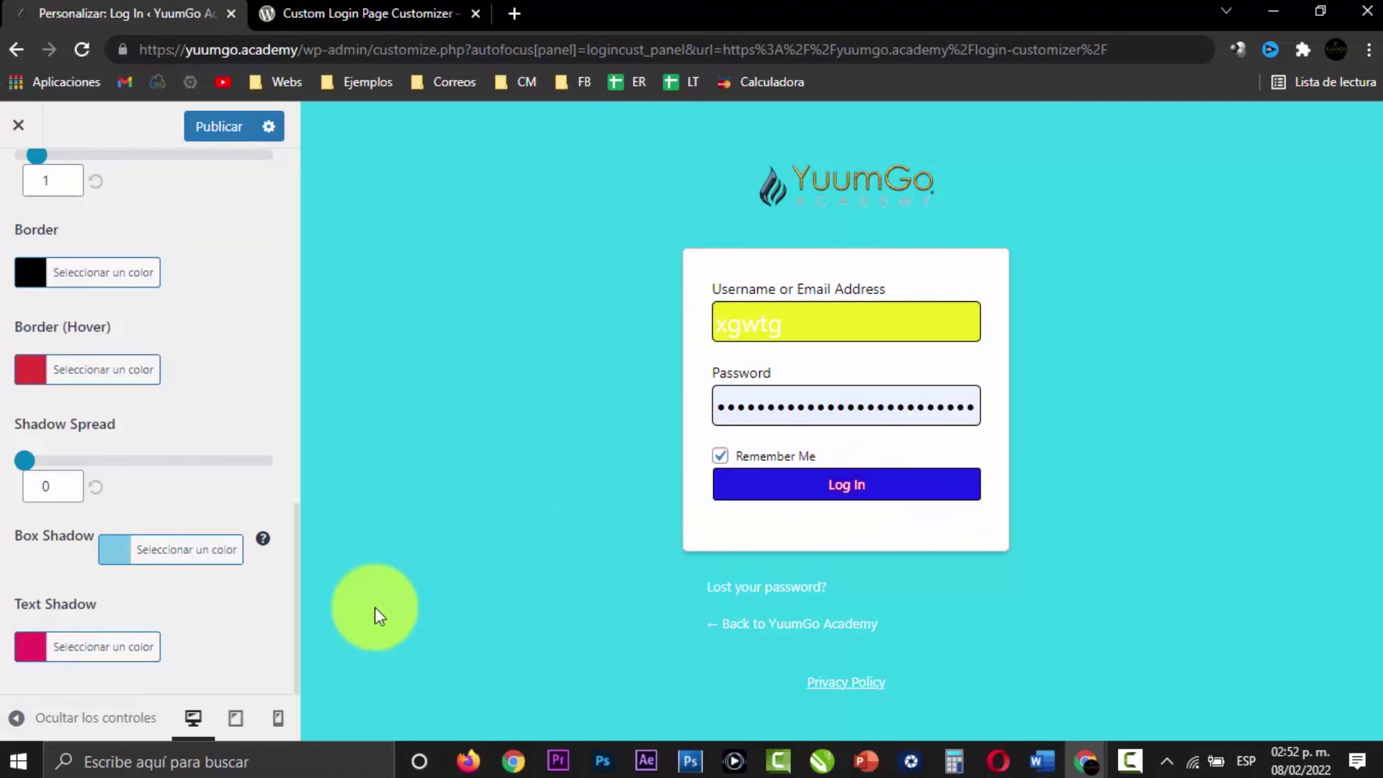
Step: Try white for the Log In button's text shadow and set the shadow color to black (#000000)
{"action": "left_click", "coordinate": [28, 647]}
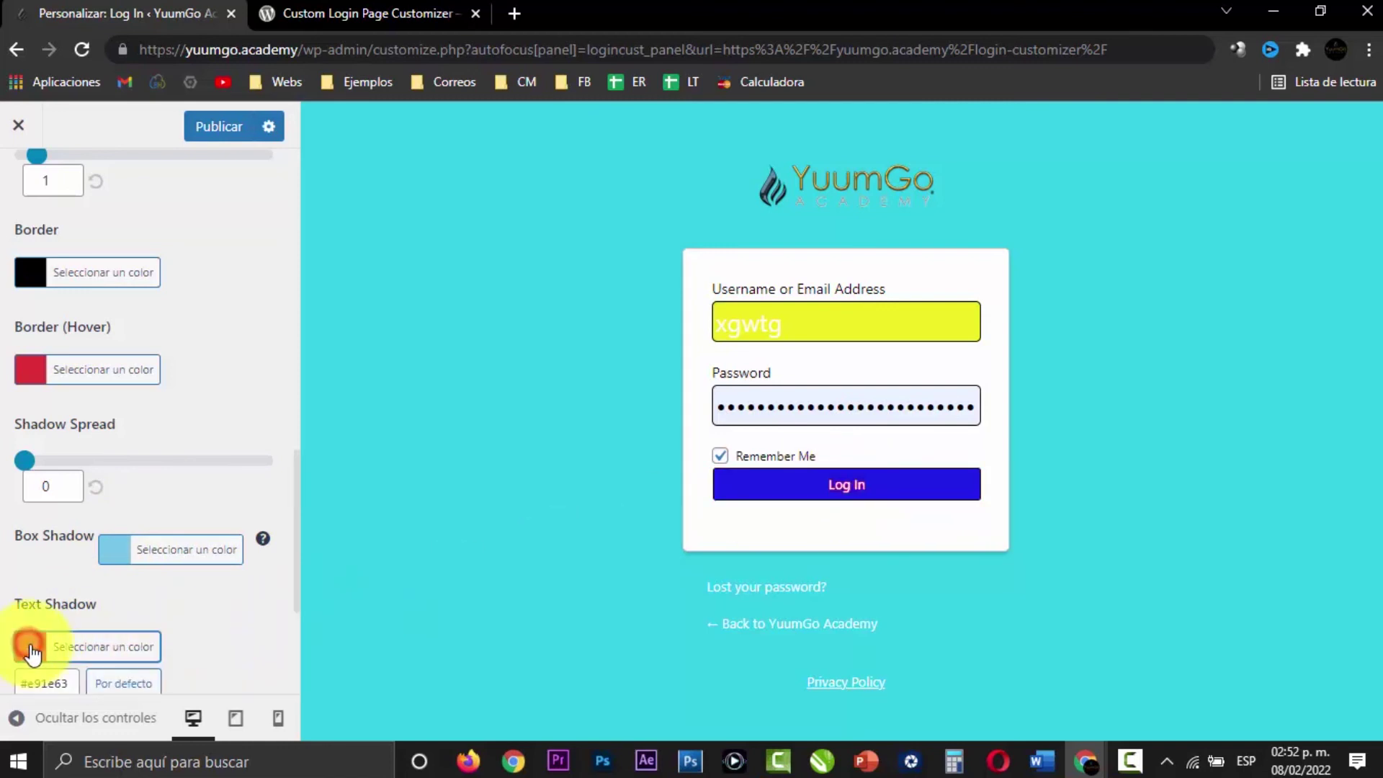
{"action": "scroll", "coordinate": [184, 611], "scroll_direction": "down", "scroll_amount": 4}
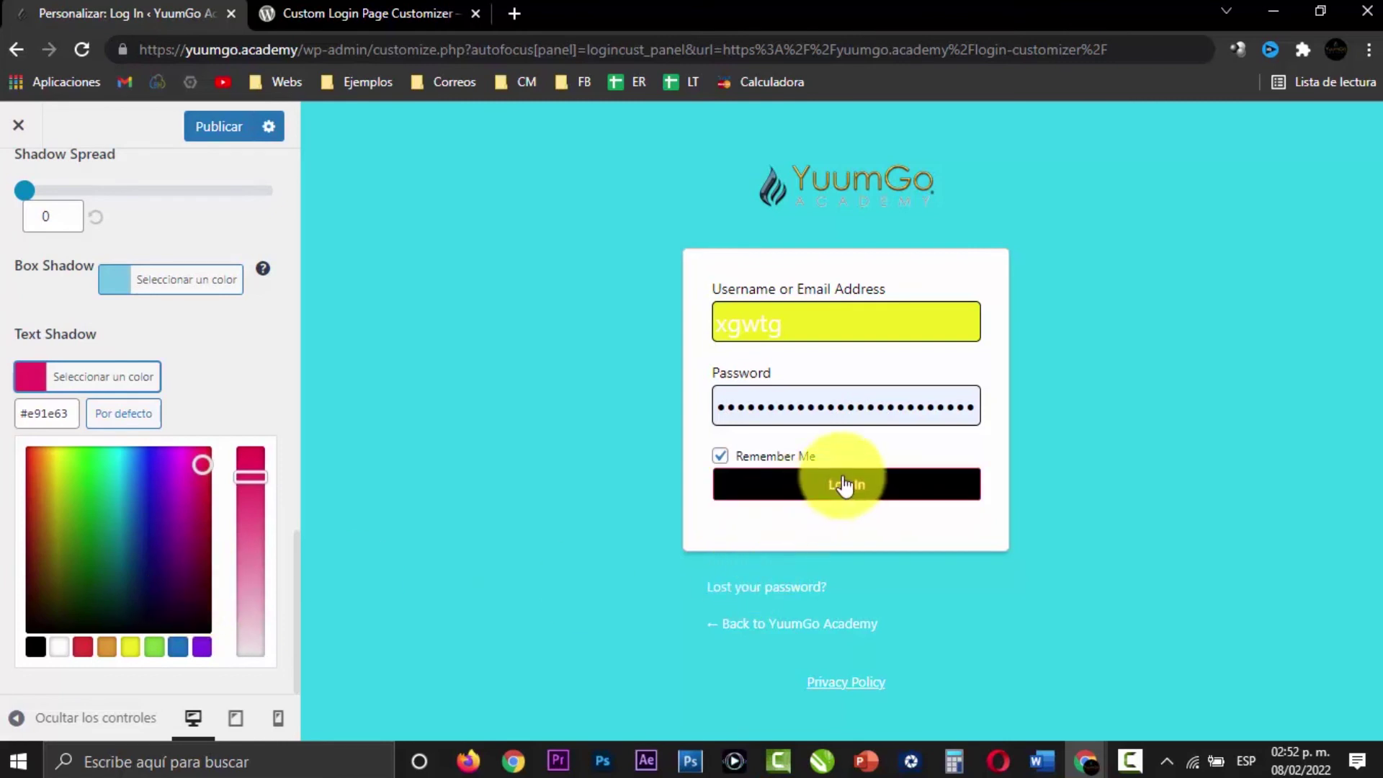
{"action": "left_click", "coordinate": [58, 647]}
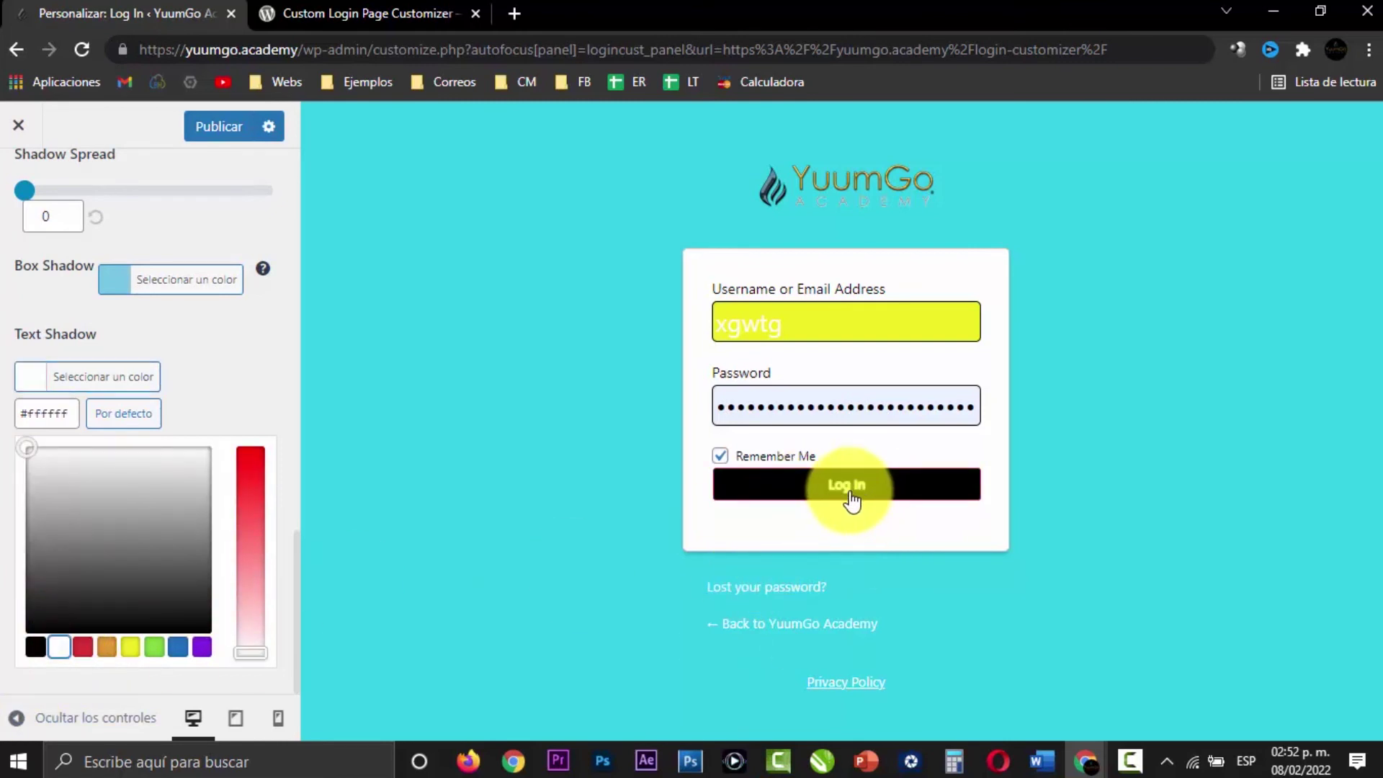
{"action": "left_click", "coordinate": [37, 647]}
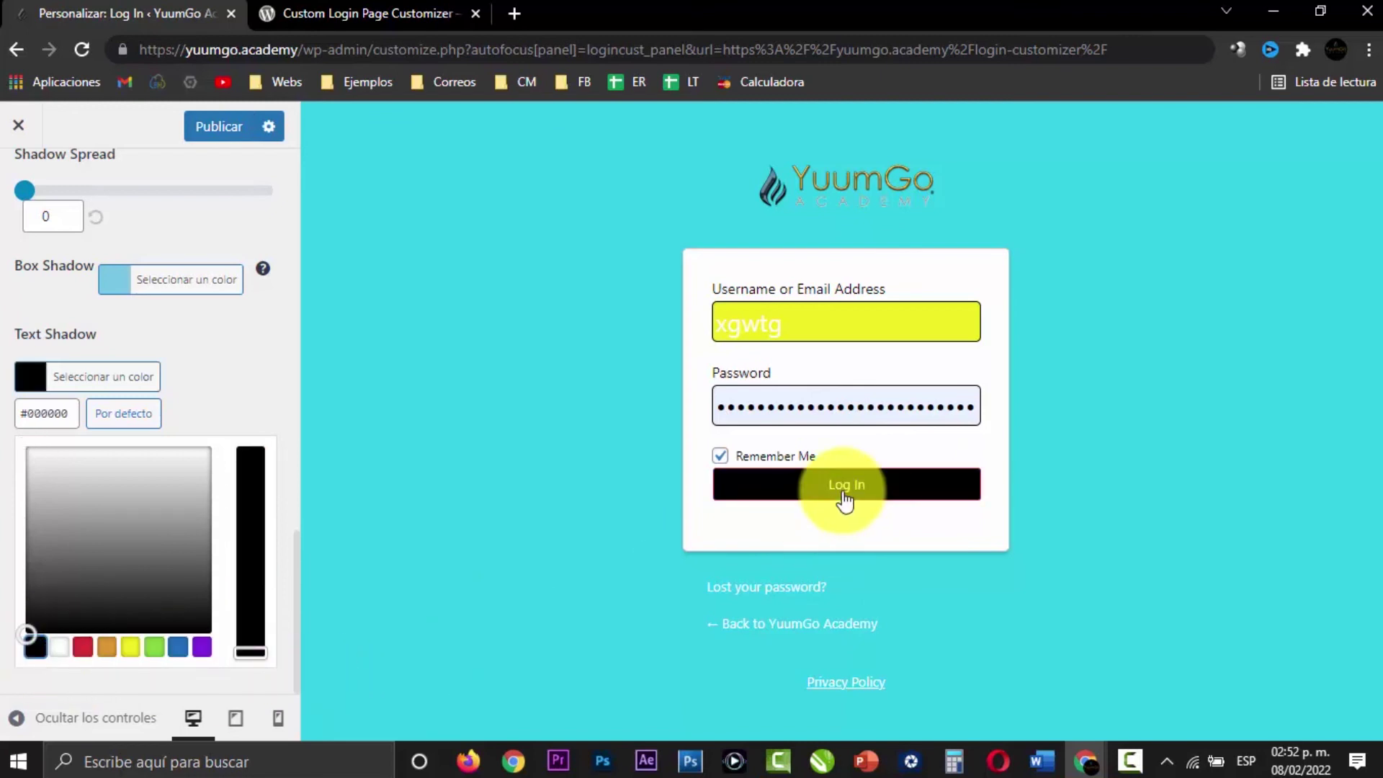
Step: Leave the Button settings and open the Login Customizer's Other settings
{"action": "scroll", "coordinate": [280, 624], "scroll_direction": "up", "scroll_amount": 10}
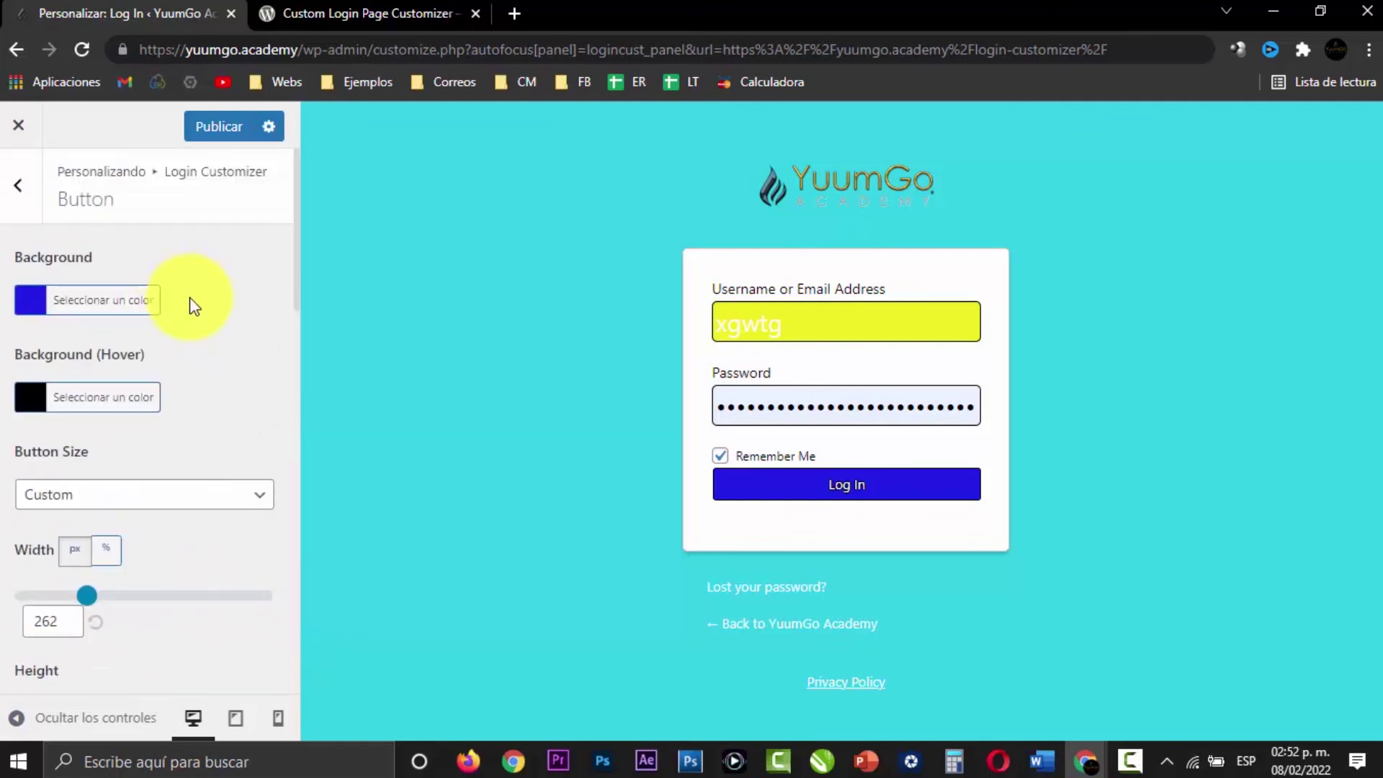
{"action": "left_click", "coordinate": [24, 182]}
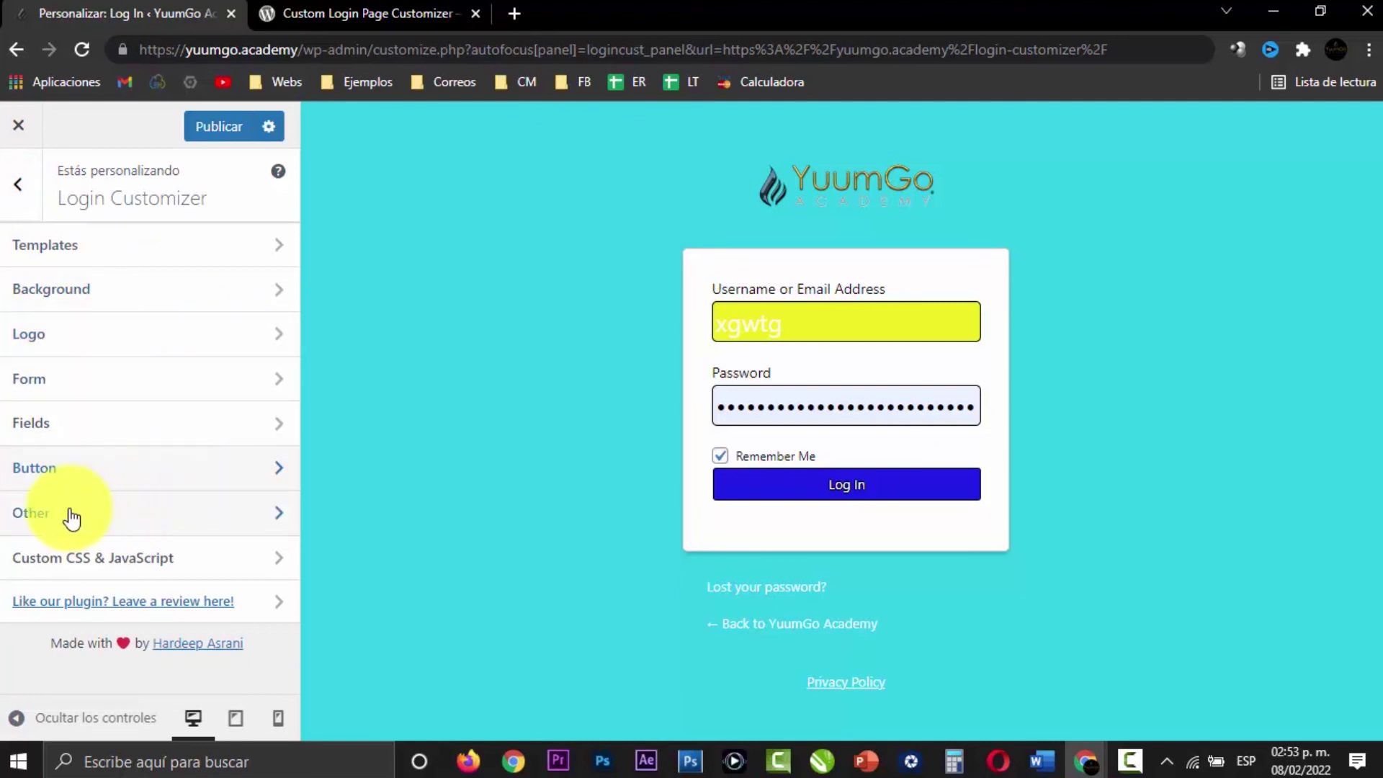
{"action": "left_click", "coordinate": [124, 513]}
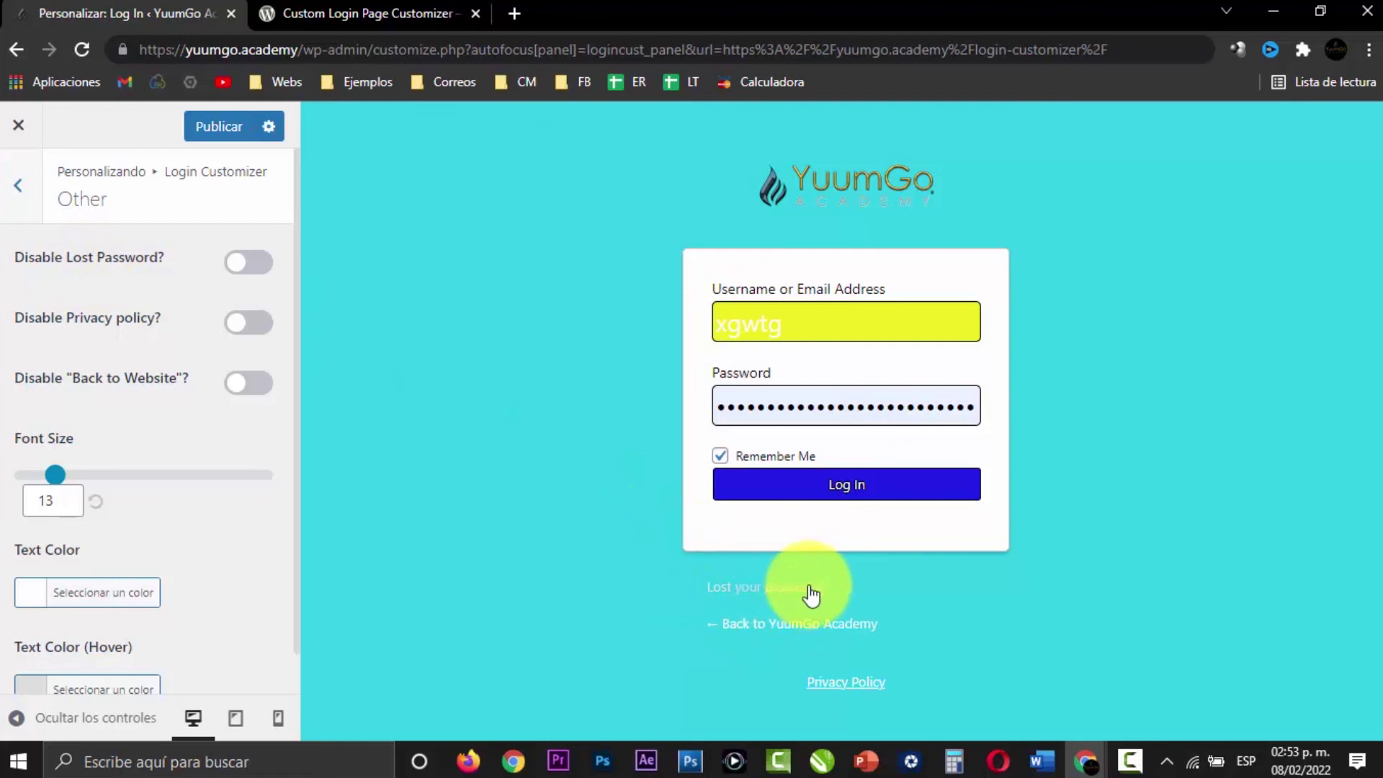
Step: Turn on Disable Lost Password, then try Disable Privacy policy and turn that option back off
{"action": "left_click", "coordinate": [262, 263]}
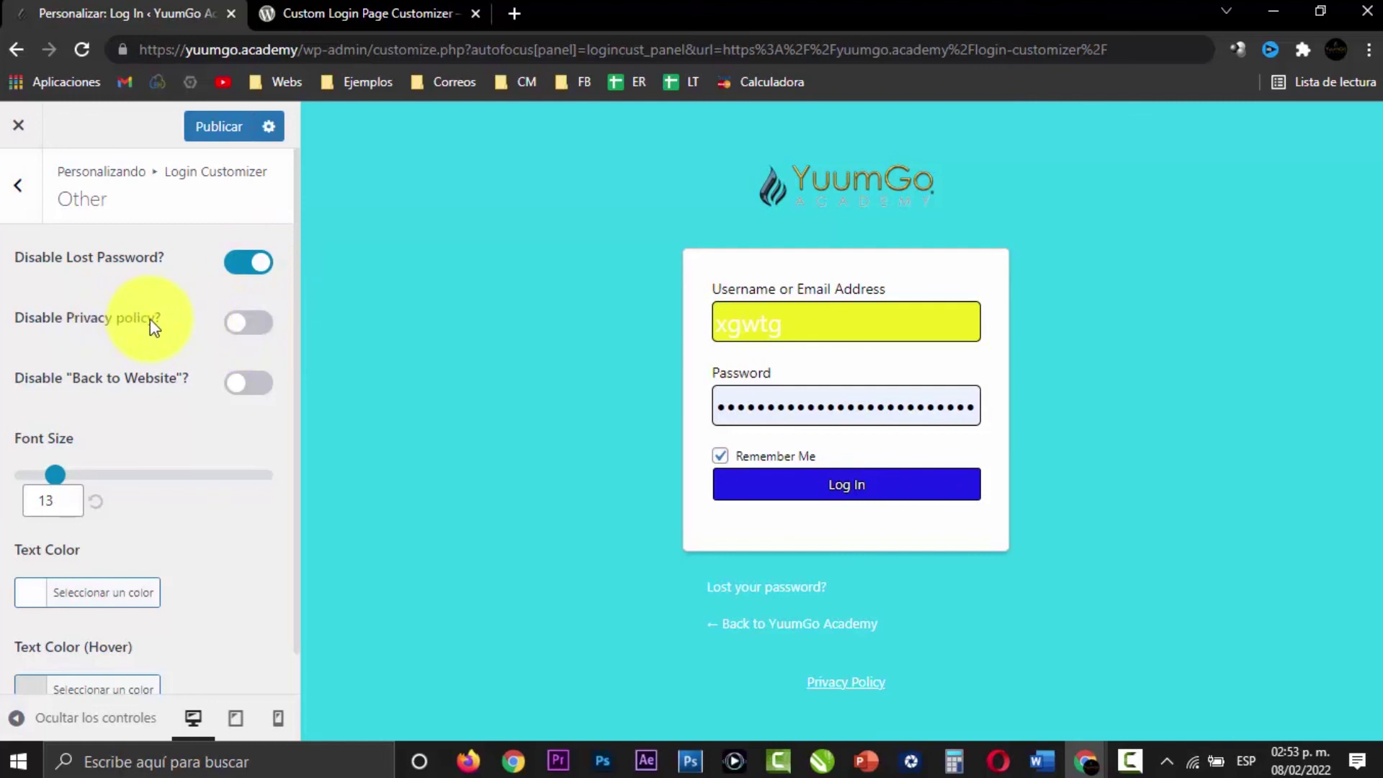
{"action": "left_click", "coordinate": [268, 325]}
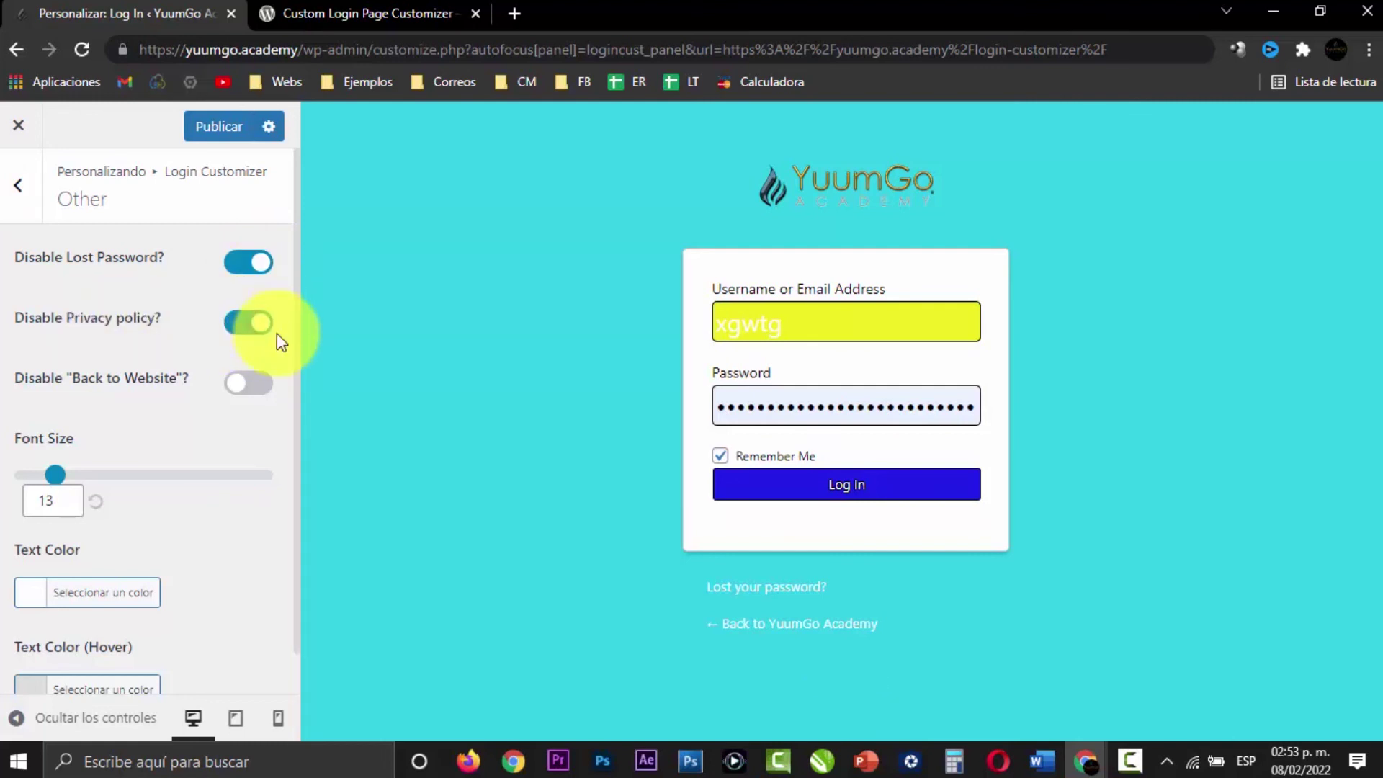
{"action": "left_click", "coordinate": [241, 328]}
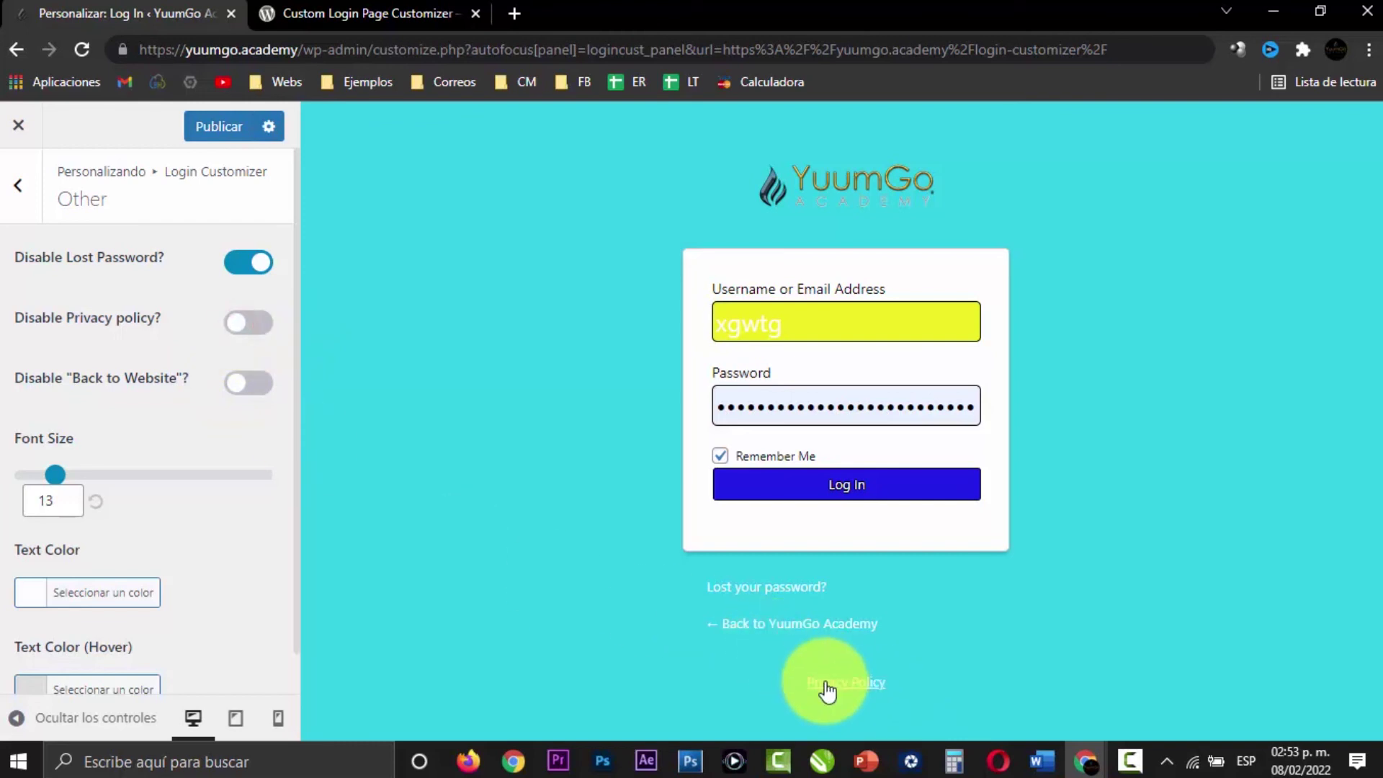
Step: Try Disable Privacy policy and Disable "Back to Website", then turn off all three disable options, including Disable Lost Password
{"action": "left_click", "coordinate": [266, 326]}
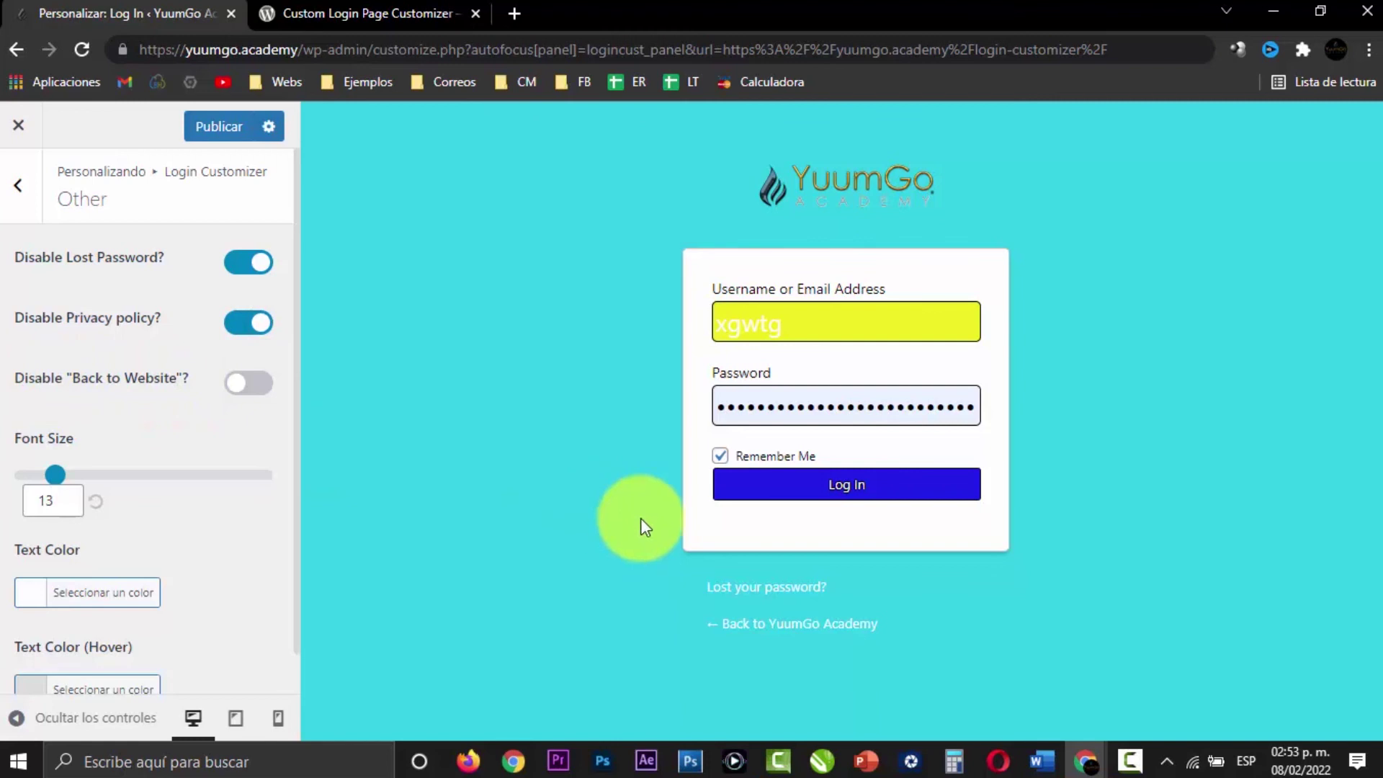
{"action": "left_click", "coordinate": [251, 385]}
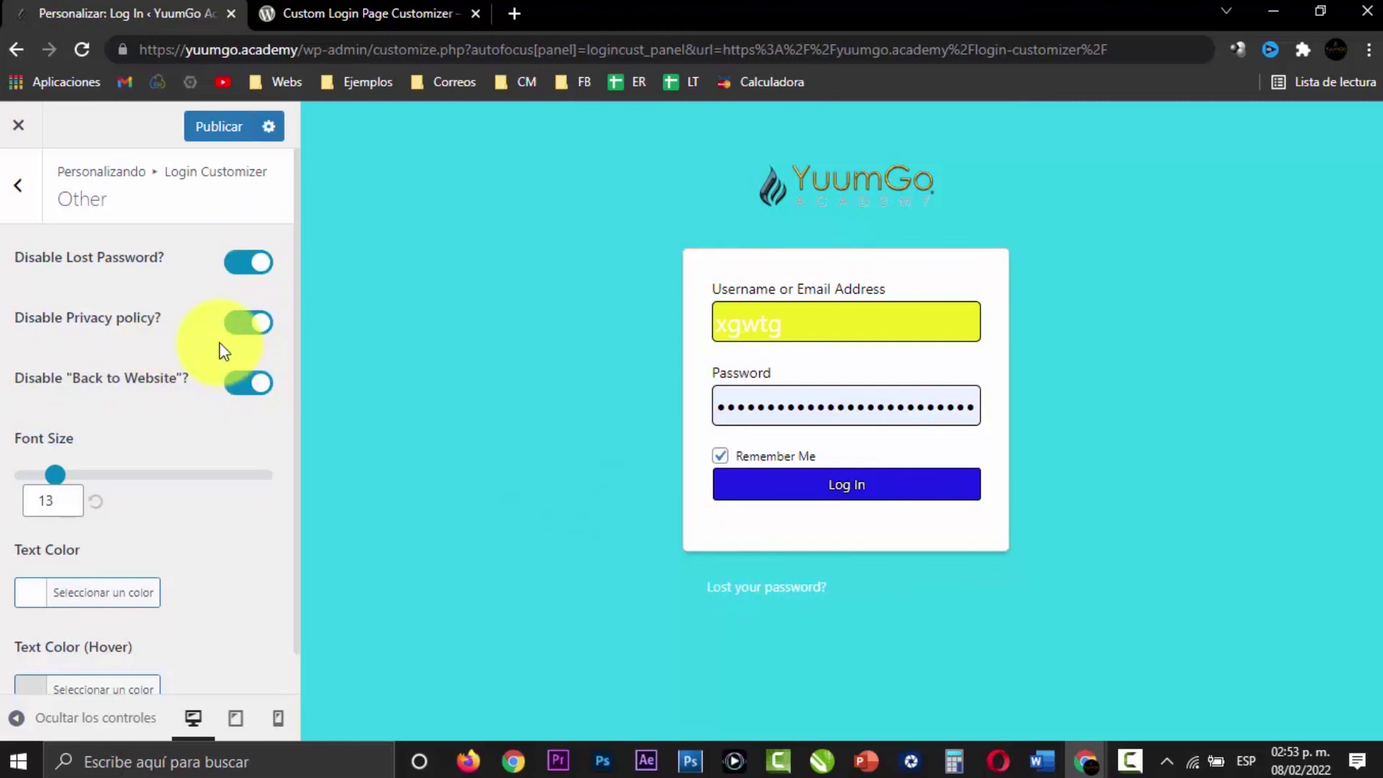
{"action": "left_click", "coordinate": [242, 389]}
{"action": "left_click", "coordinate": [241, 322]}
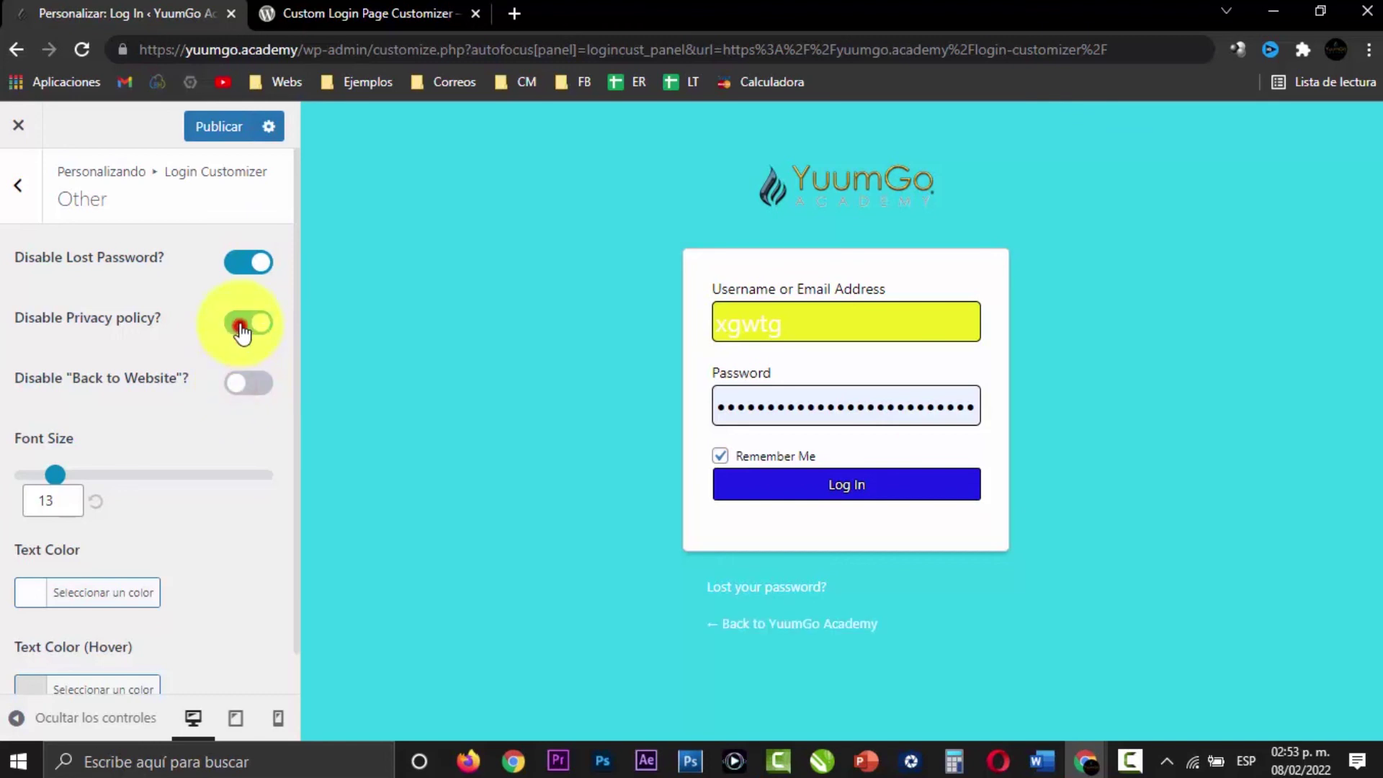
{"action": "left_click", "coordinate": [241, 261]}
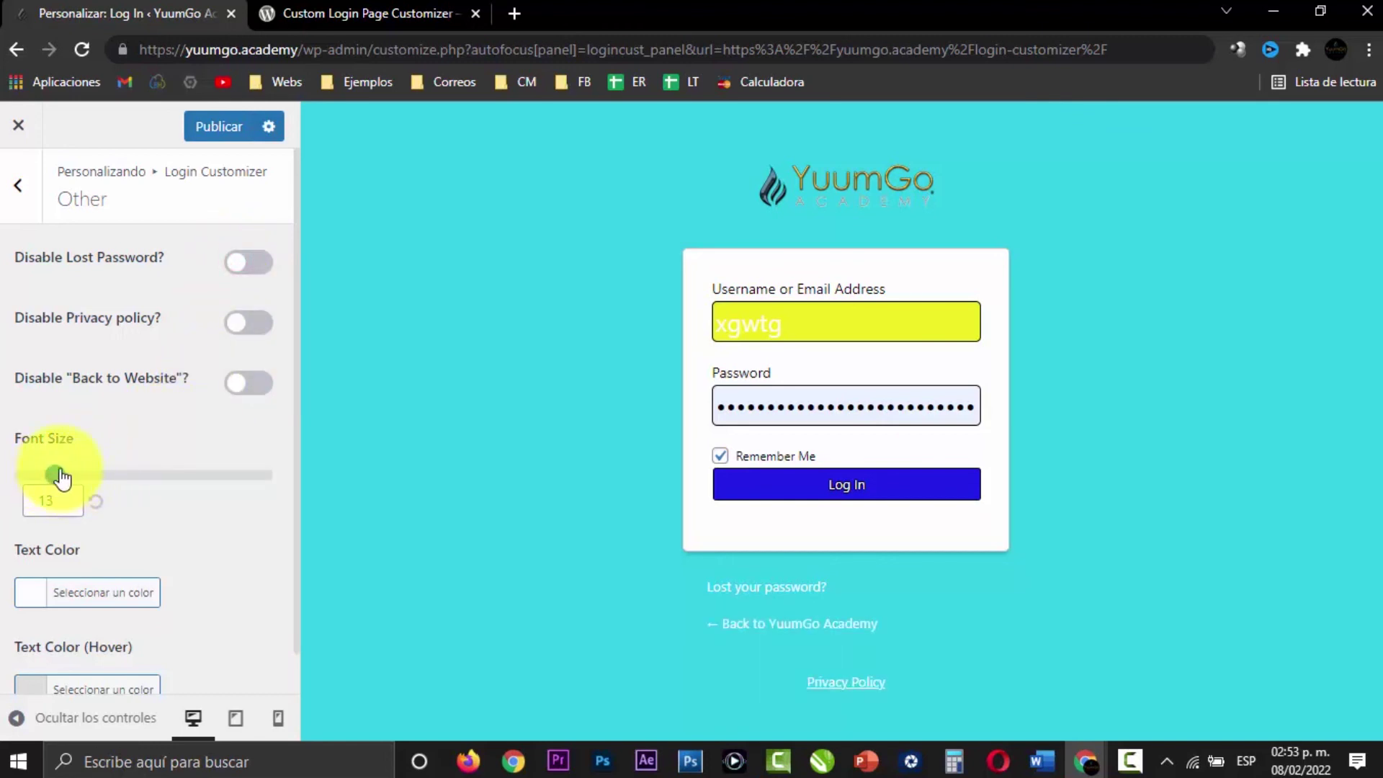
Step: Try a font size of 0 for the footer links and set it back to 13
{"action": "scroll", "coordinate": [61, 478], "scroll_direction": "down", "scroll_amount": 1}
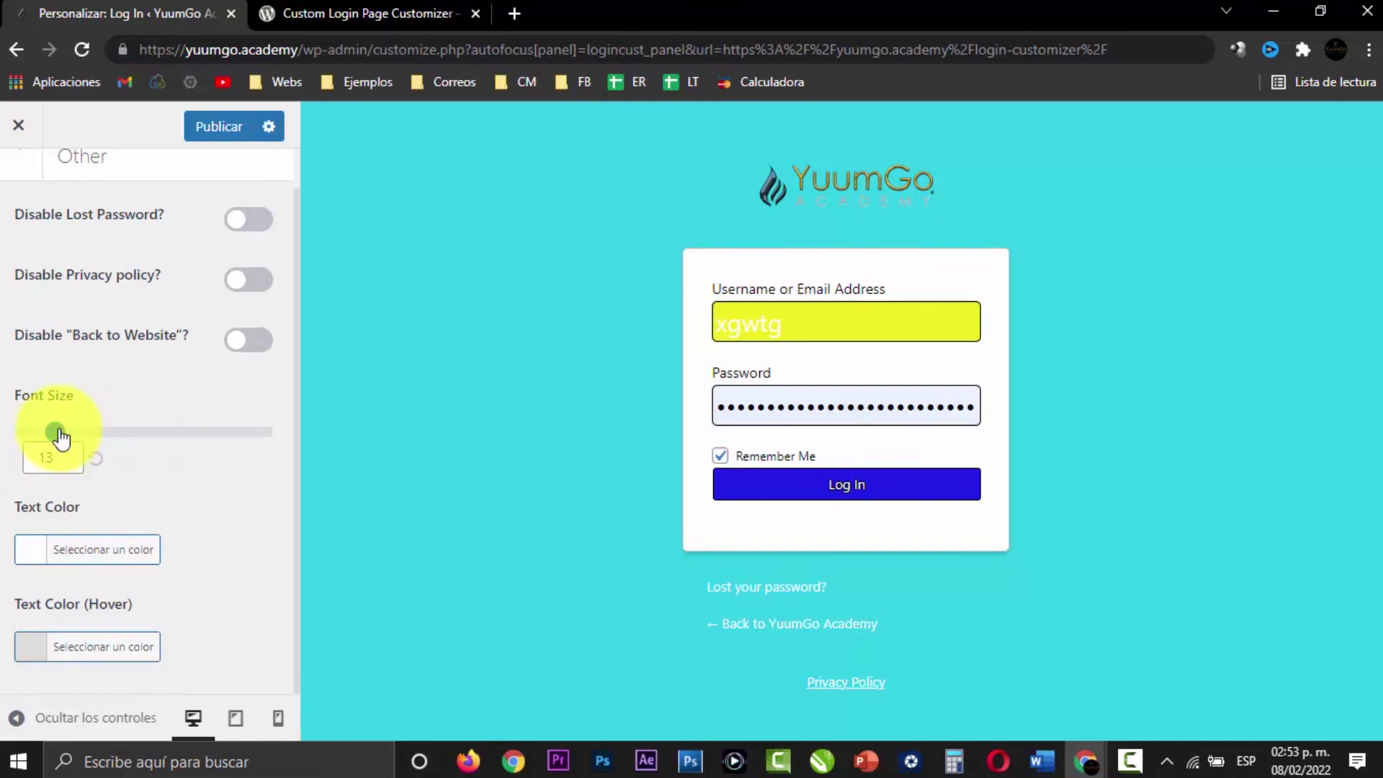
{"action": "left_click_drag", "start_coordinate": [60, 435], "coordinate": [16, 447]}
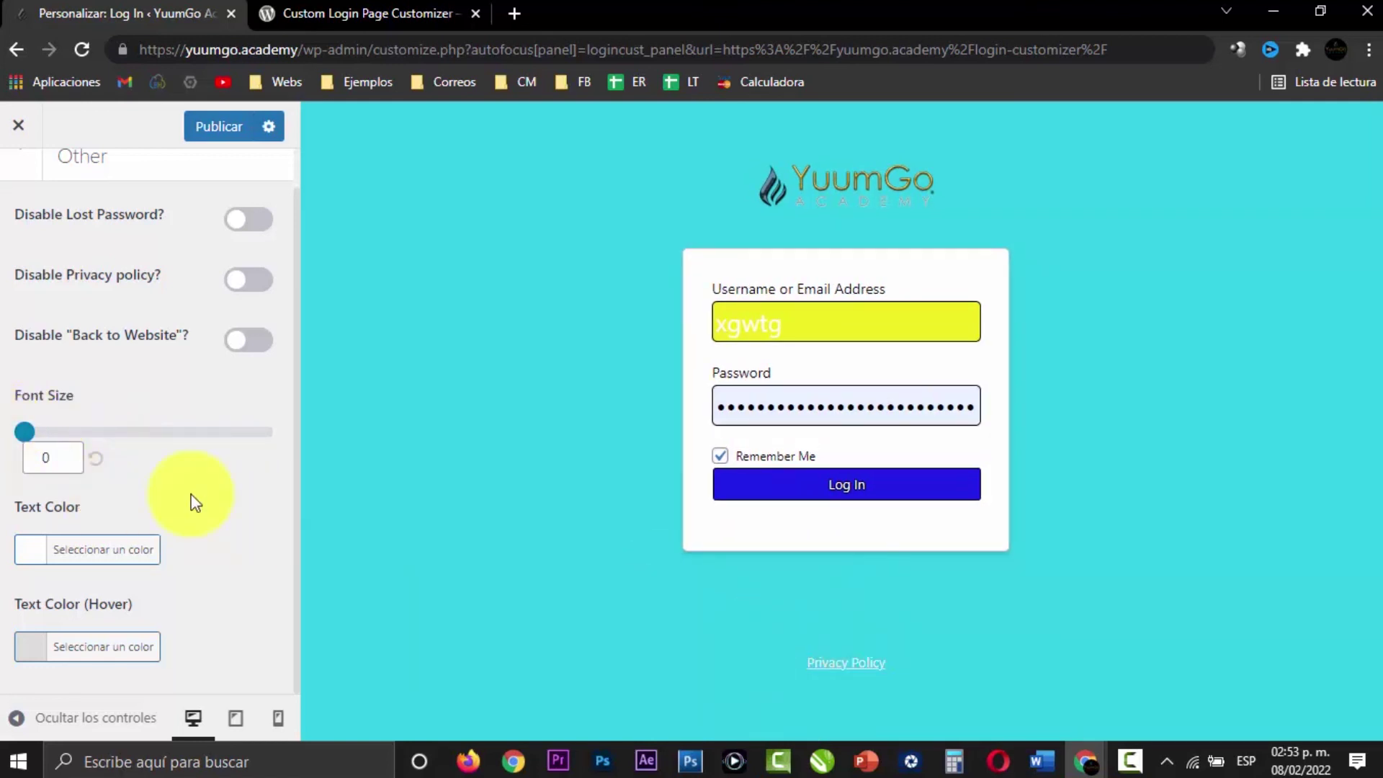
{"action": "left_click_drag", "start_coordinate": [25, 433], "coordinate": [55, 432]}
Step: Set the footer links' text color to red (#dd0000)
{"action": "left_click", "coordinate": [31, 557]}
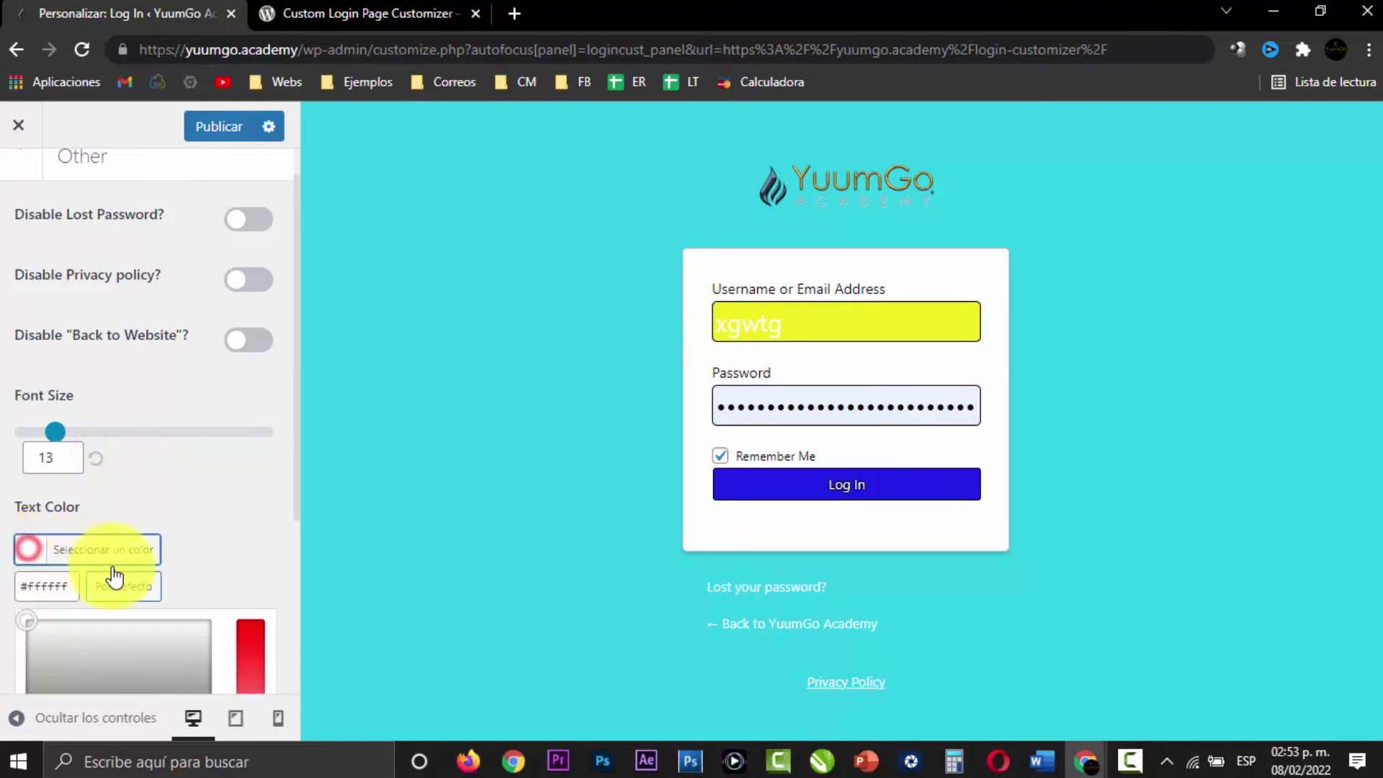
{"action": "scroll", "coordinate": [269, 572], "scroll_direction": "down", "scroll_amount": 4}
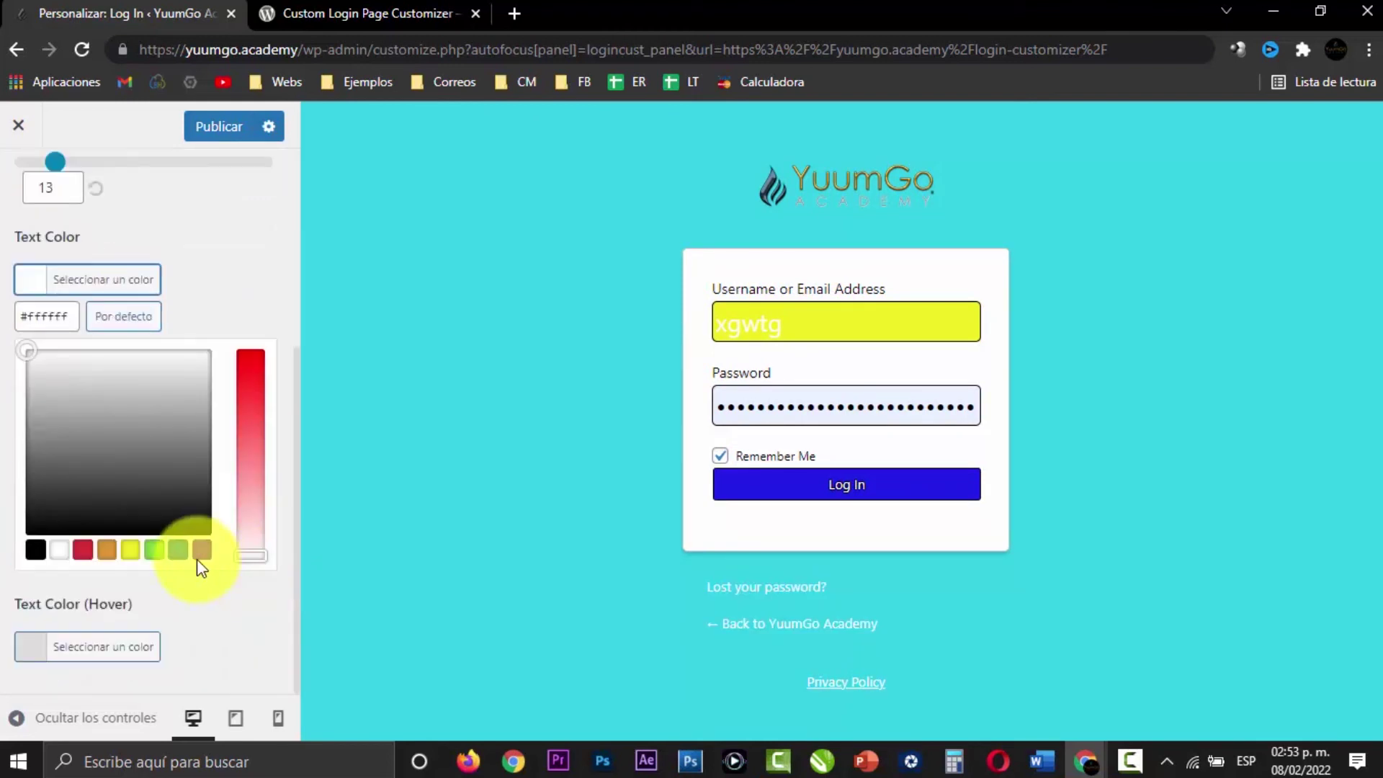
{"action": "left_click", "coordinate": [83, 550]}
{"action": "left_click_drag", "start_coordinate": [243, 392], "coordinate": [269, 278]}
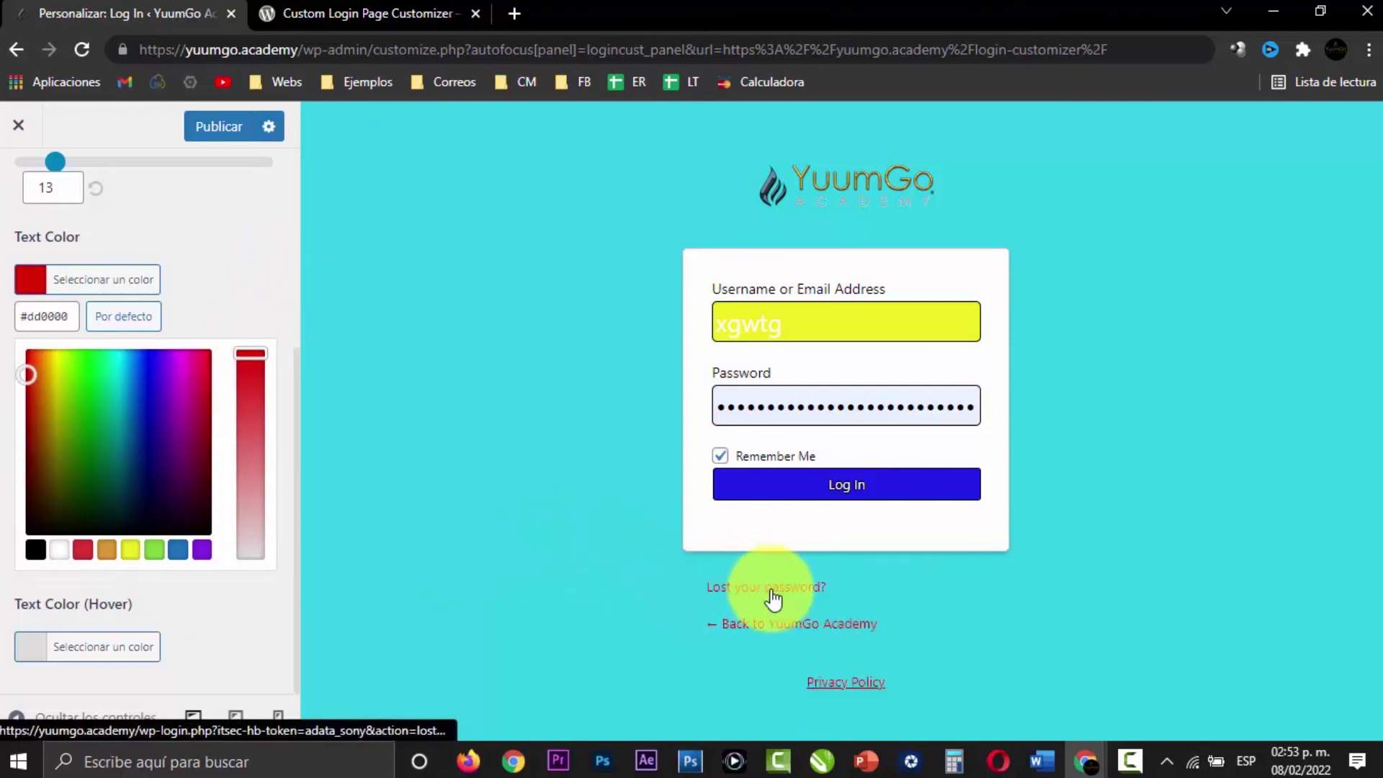
Step: Set the footer links' hover text color to blue (#1e73be)
{"action": "left_click", "coordinate": [20, 646]}
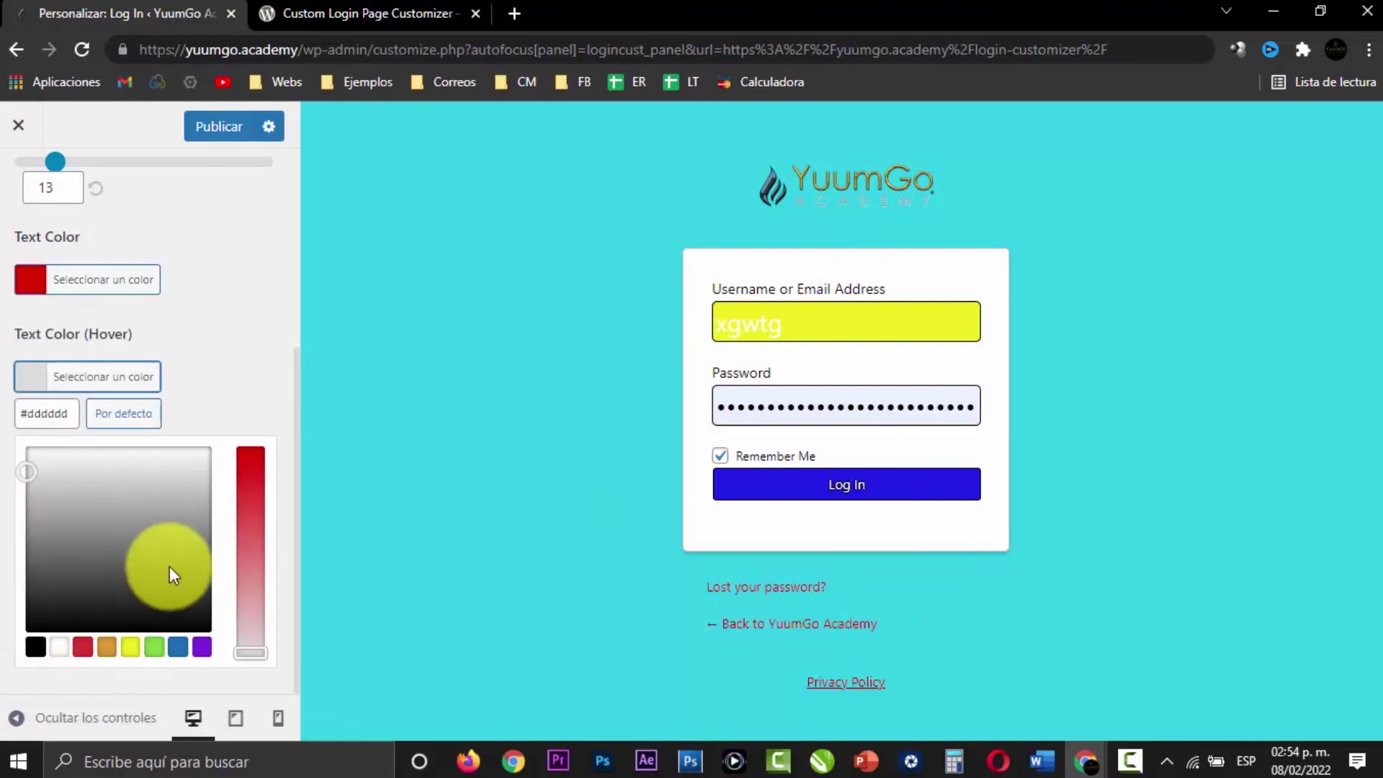
{"action": "left_click", "coordinate": [178, 646]}
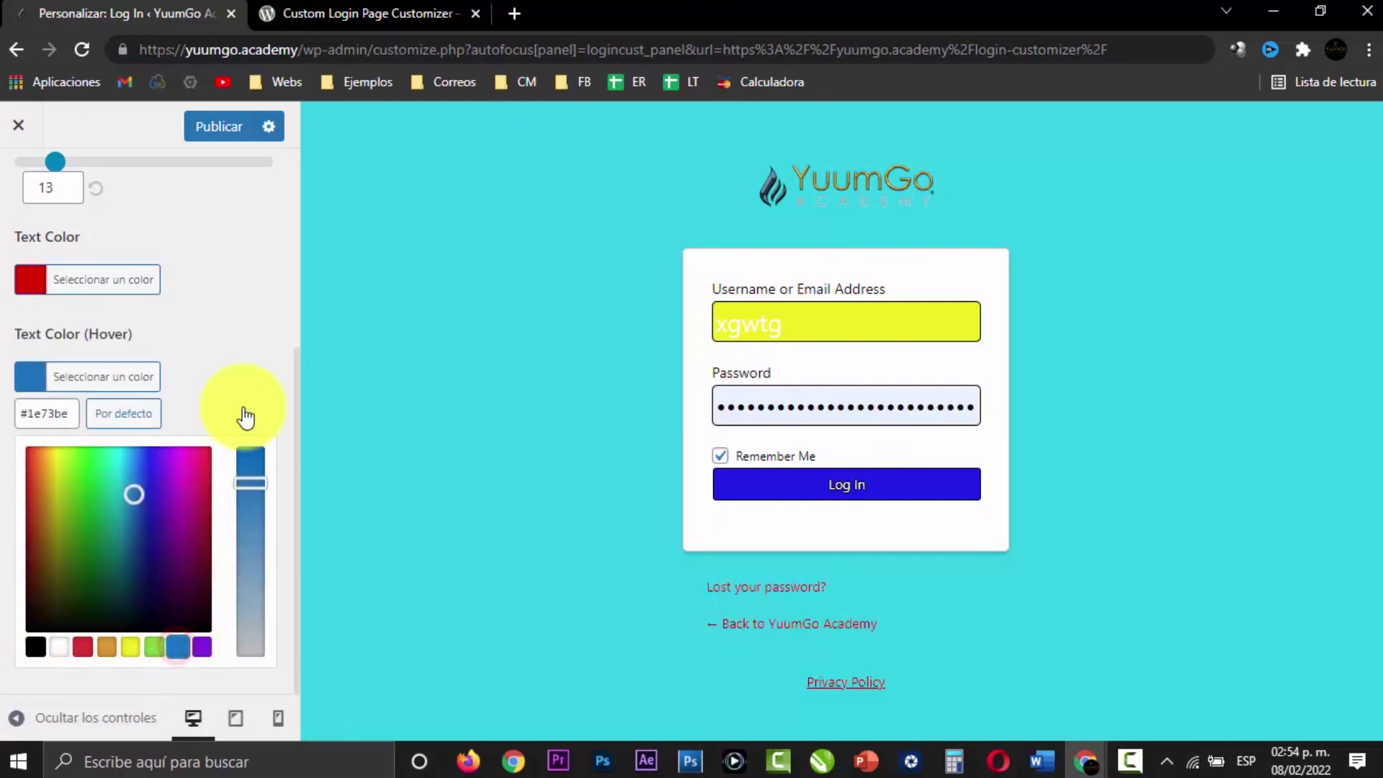
{"action": "left_click", "coordinate": [242, 317]}
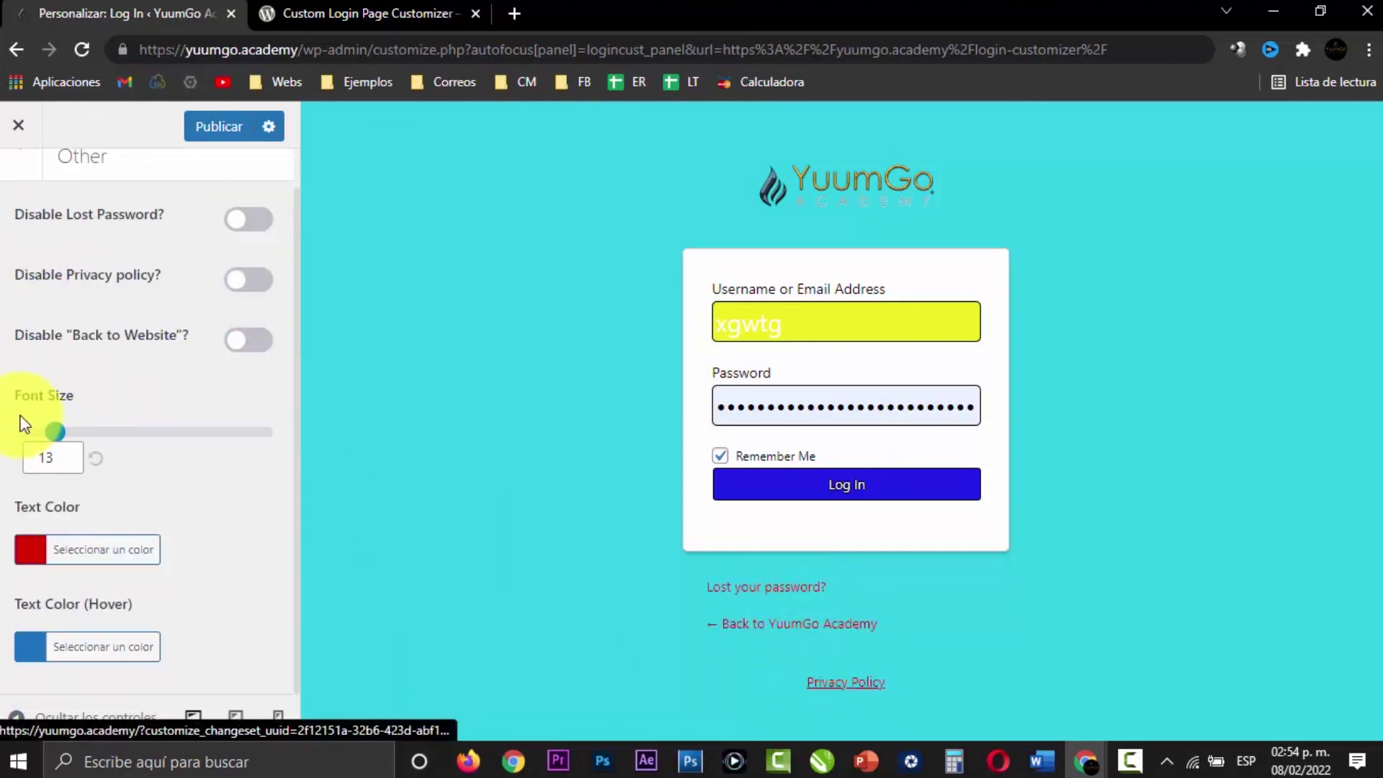
Step: Examine the template's code in the Custom CSS & JavaScript settings and return to the Login Customizer sections
{"action": "scroll", "coordinate": [13, 185], "scroll_direction": "up", "scroll_amount": 1}
{"action": "left_click", "coordinate": [17, 185]}
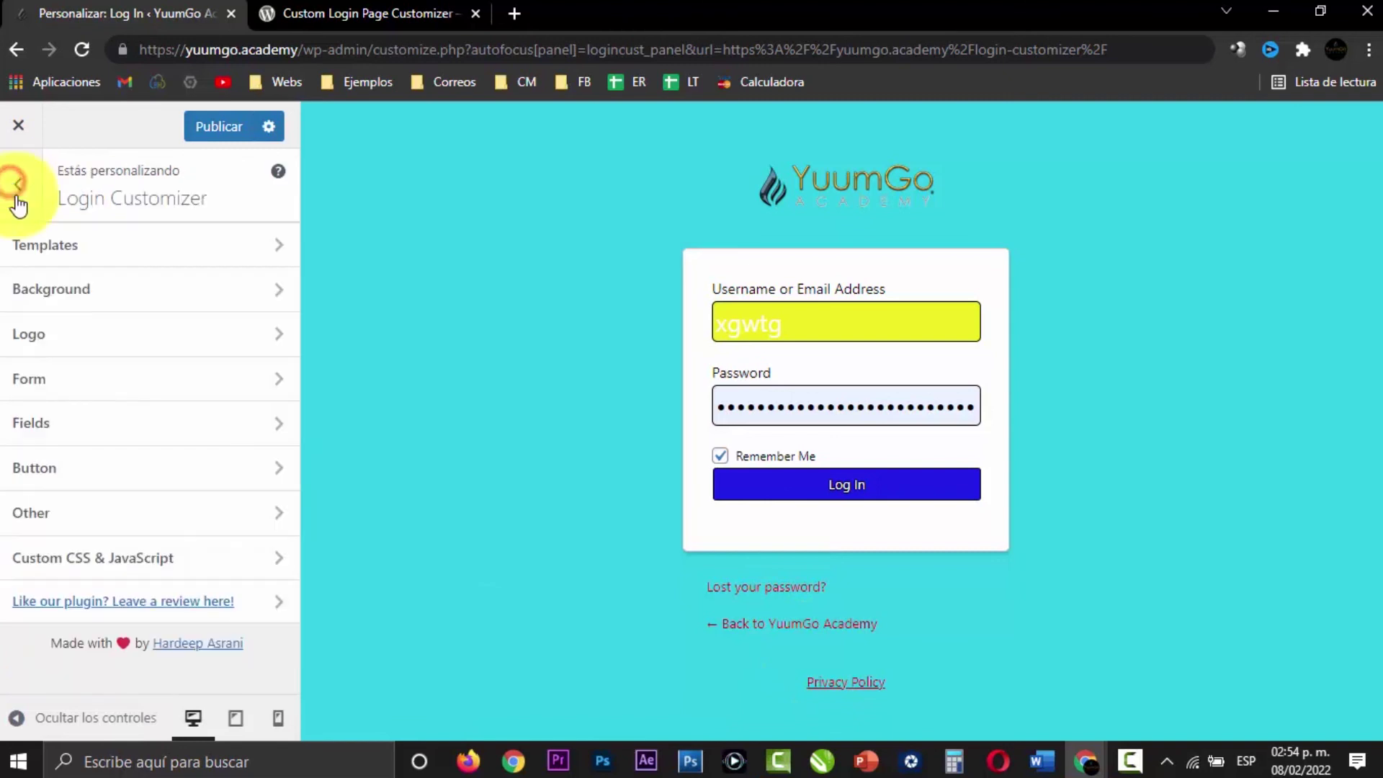
{"action": "left_click", "coordinate": [213, 559]}
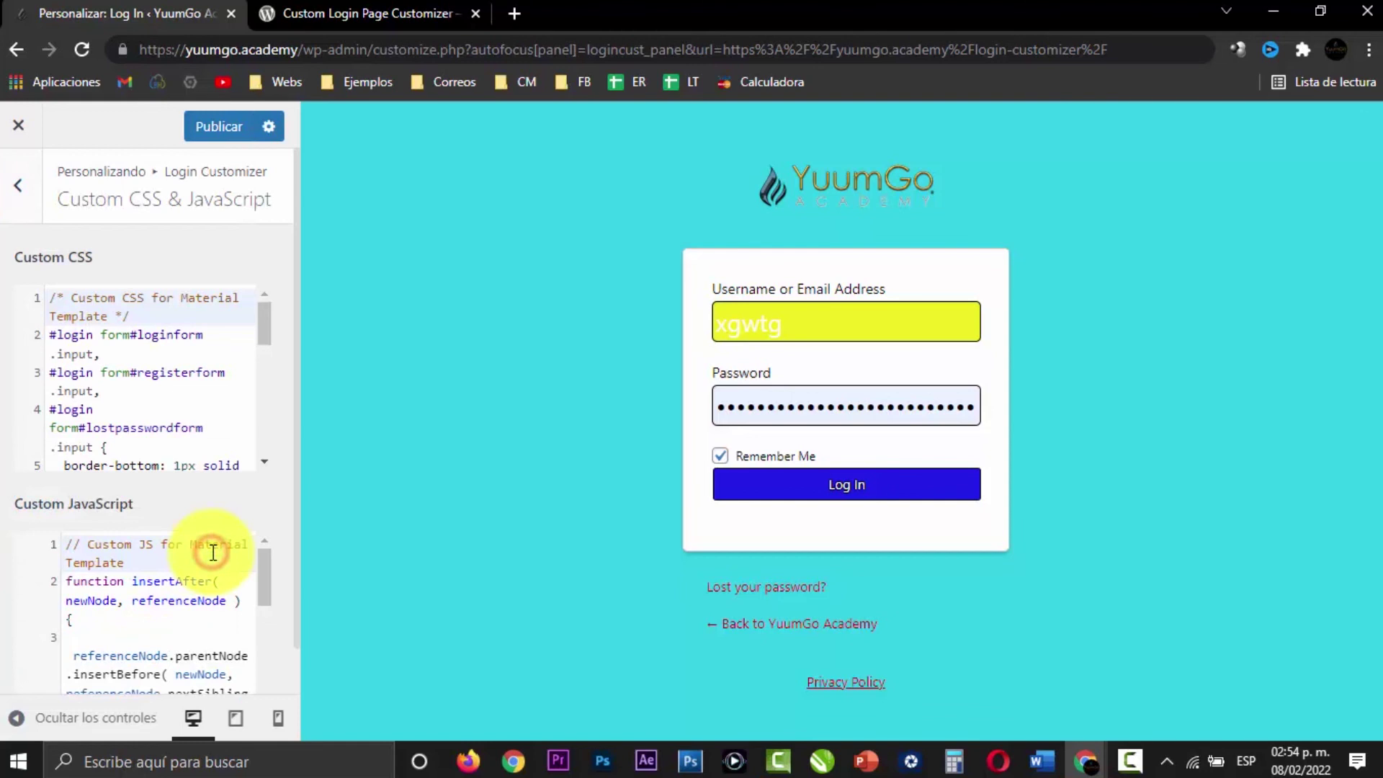
{"action": "left_click_drag", "start_coordinate": [262, 325], "coordinate": [280, 301]}
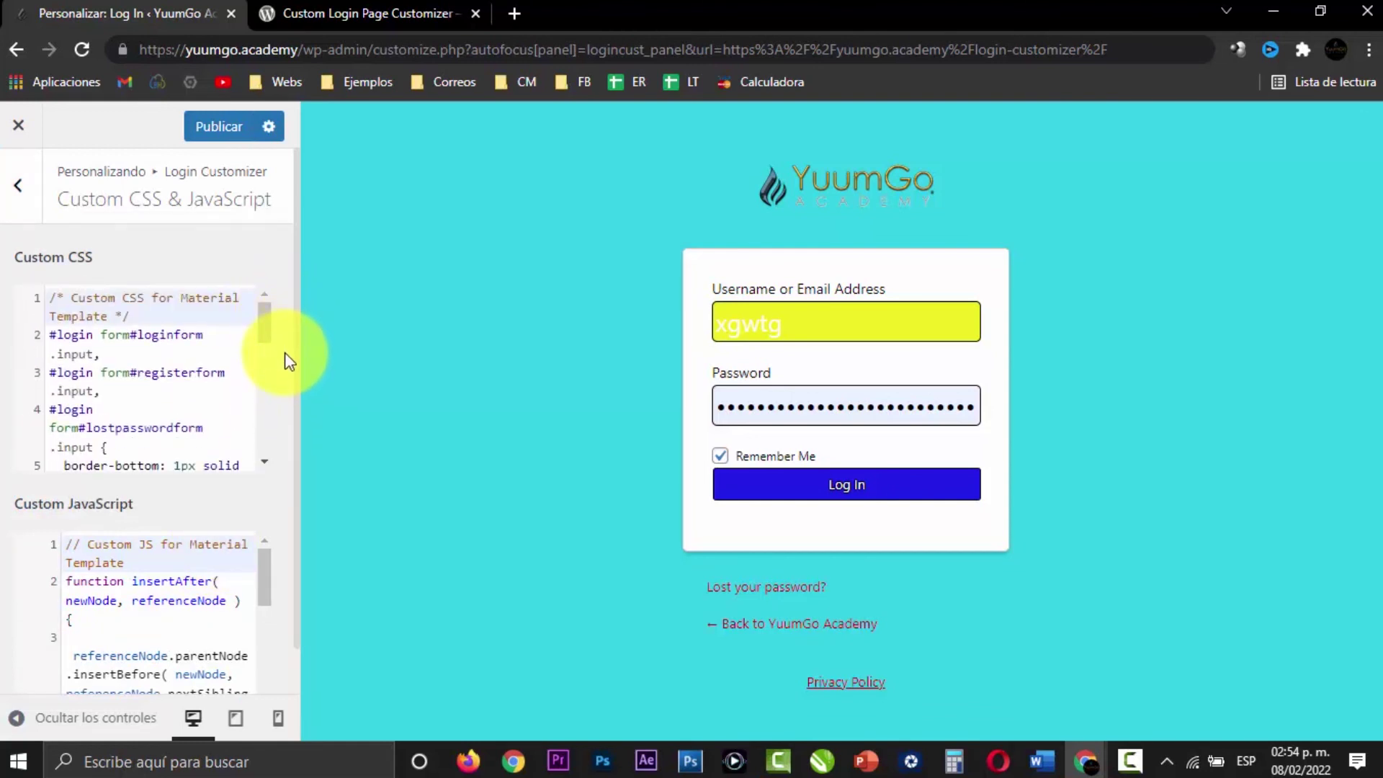
{"action": "scroll", "coordinate": [284, 352], "scroll_direction": "down", "scroll_amount": 1}
{"action": "mouse_move", "coordinate": [261, 520]}
{"action": "left_mouse_down"}
{"action": "mouse_move", "coordinate": [263, 624]}
{"action": "mouse_move", "coordinate": [267, 506]}
{"action": "left_mouse_up"}
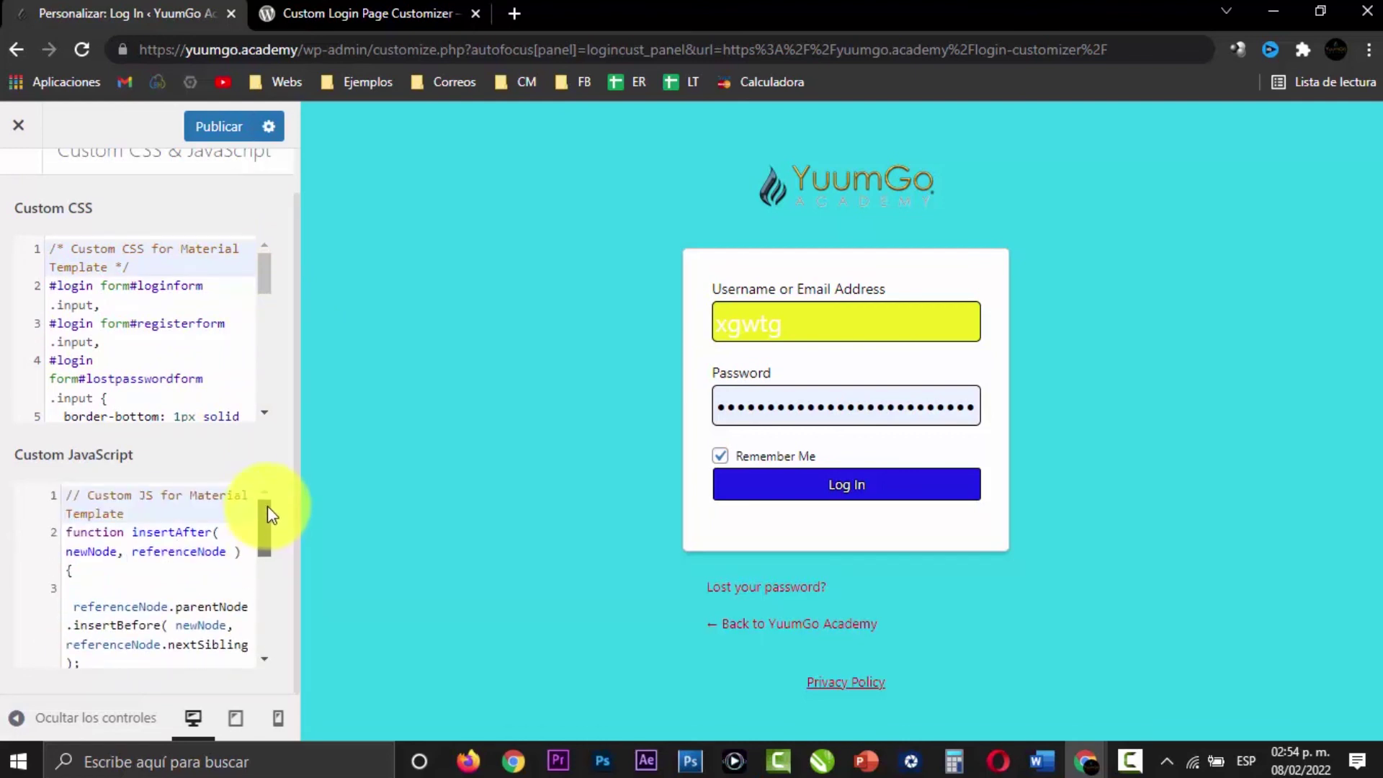
{"action": "scroll", "coordinate": [283, 434], "scroll_direction": "up", "scroll_amount": 1}
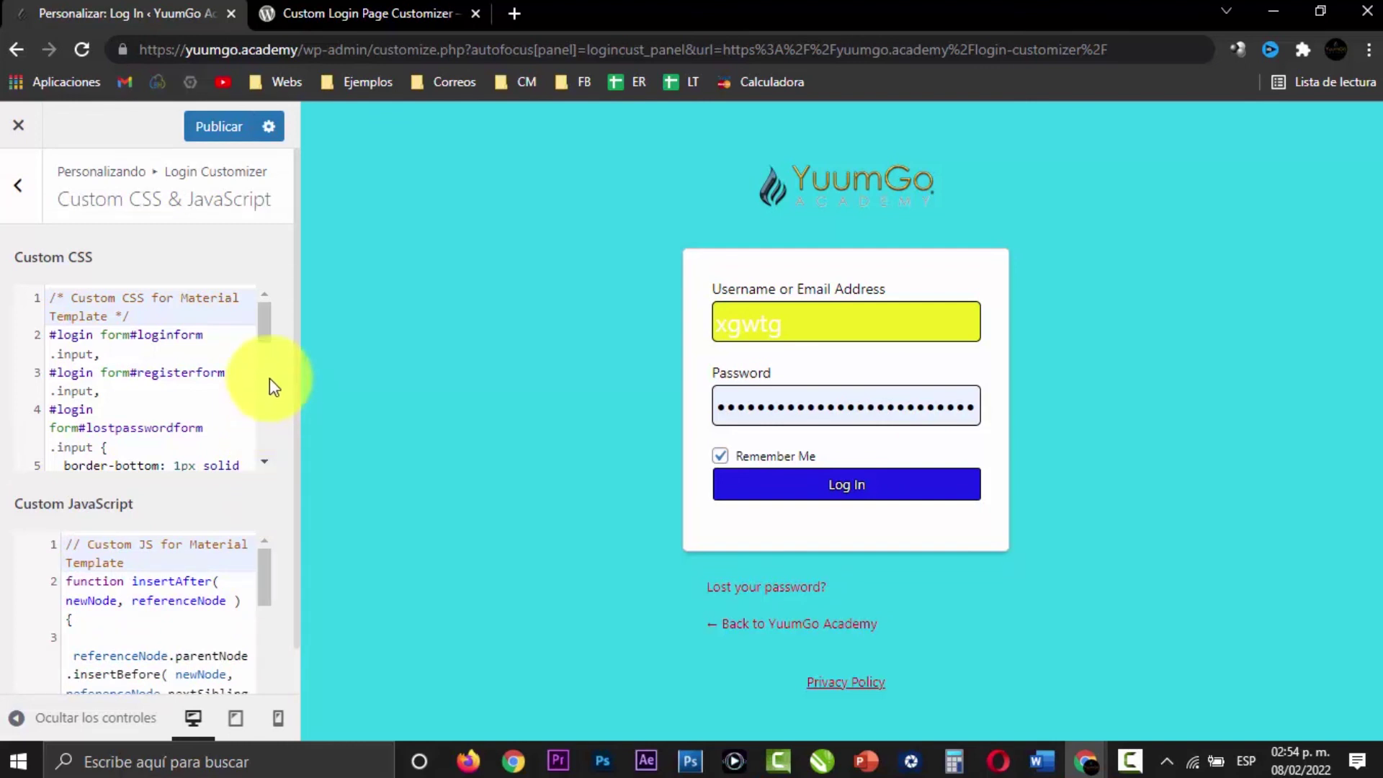
{"action": "left_click", "coordinate": [22, 189]}
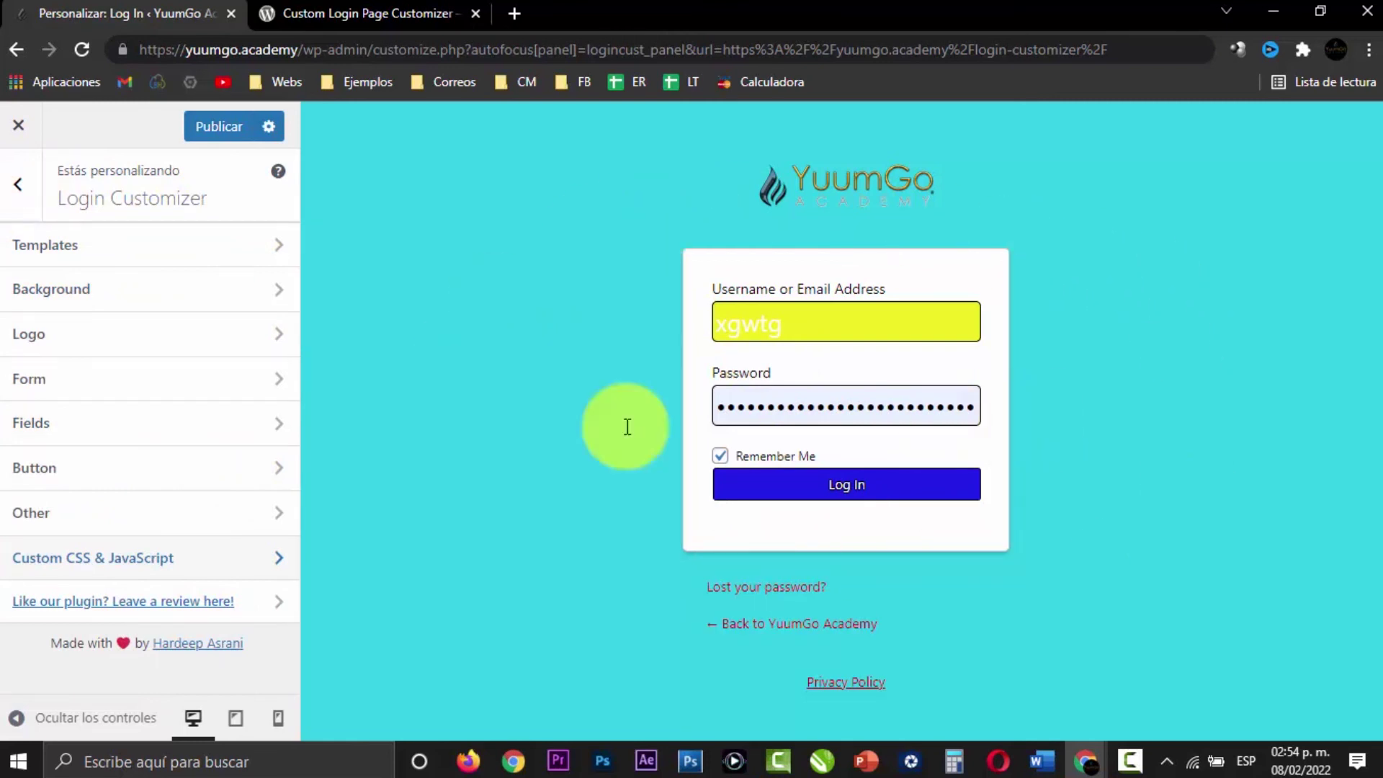
Step: Publish the login page customizations and switch to the browser window showing the site's WordPress login page
{"action": "left_click", "coordinate": [204, 130]}
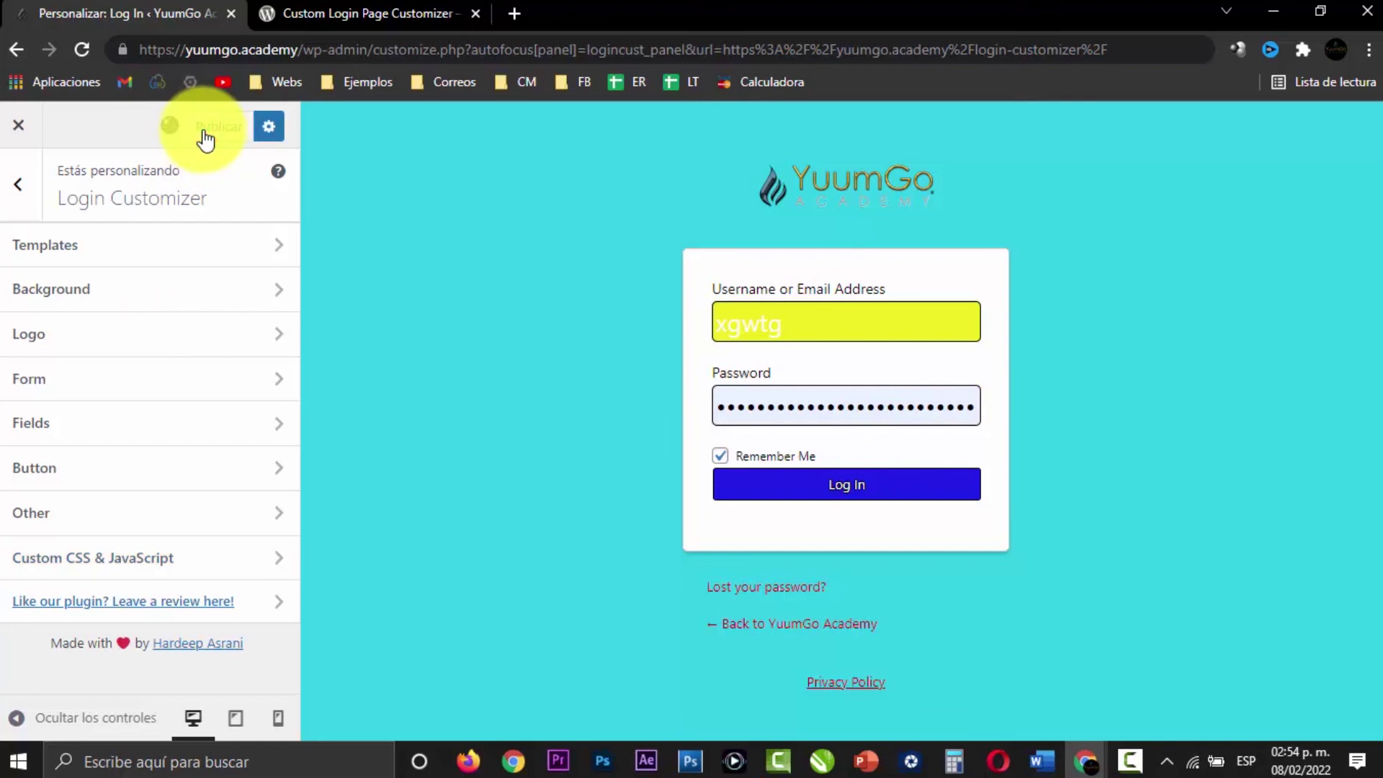
{"action": "key", "text": "alt+Tab"}
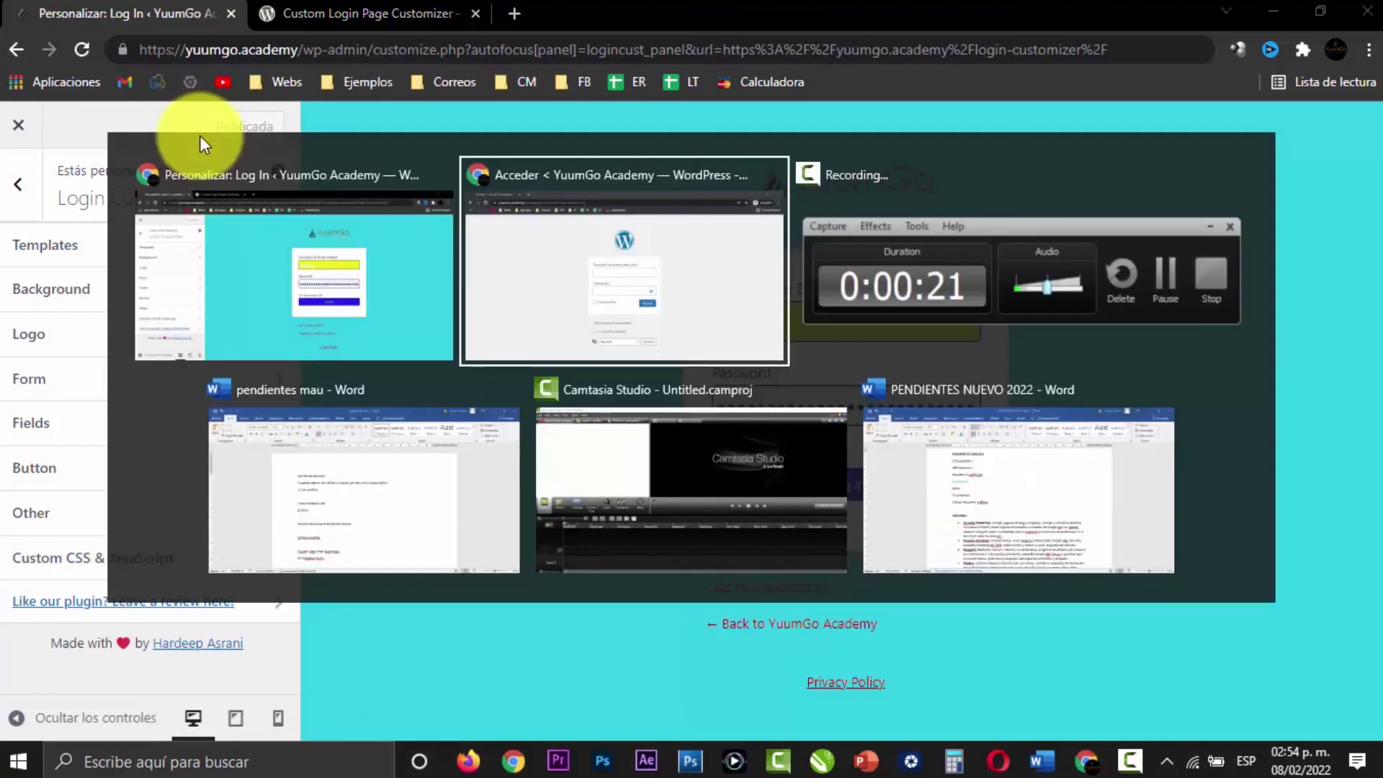